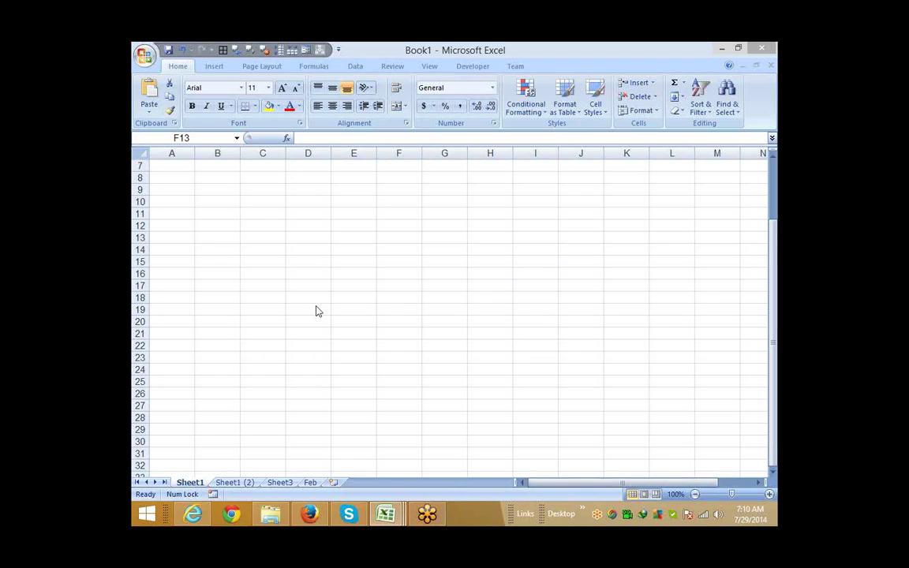
Step: Enter the operators >, <, >=, <=, <> and = down column E from E7
click(175, 166)
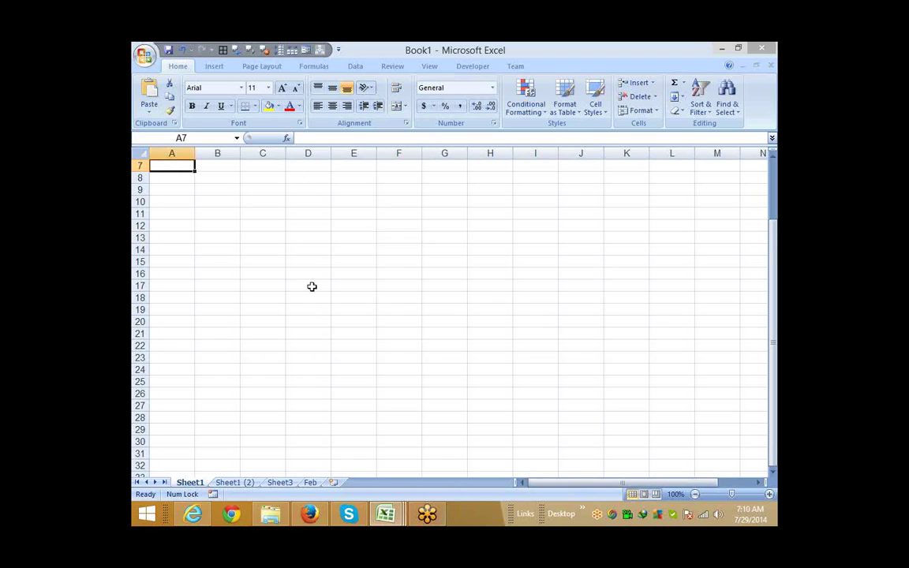
click(367, 166)
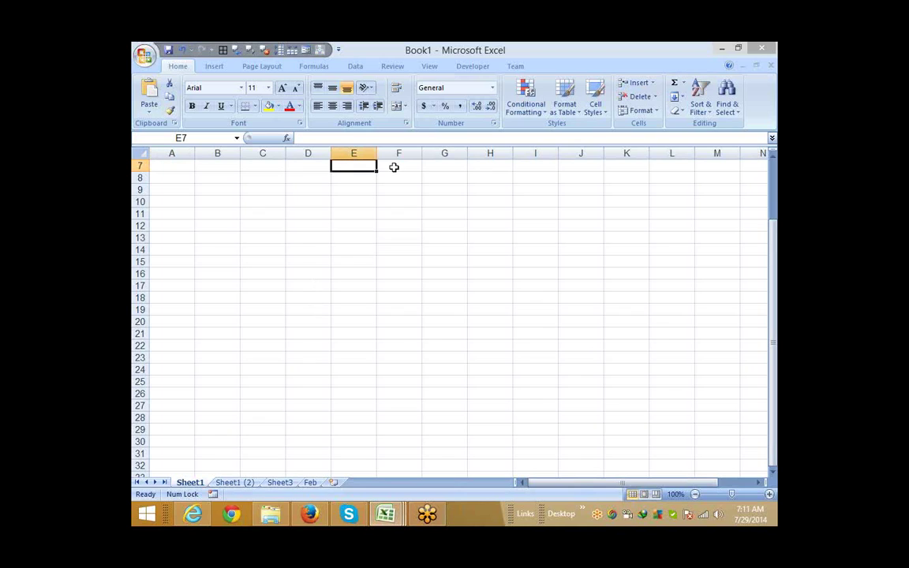
text(>)
key(Return)
text(<)
key(Return)
text(>=)
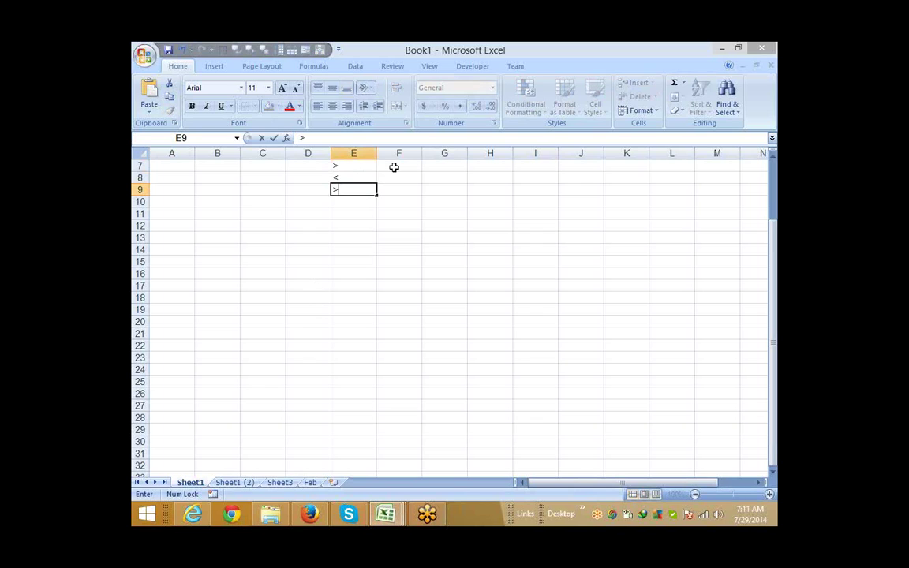
key(Return)
text(<=)
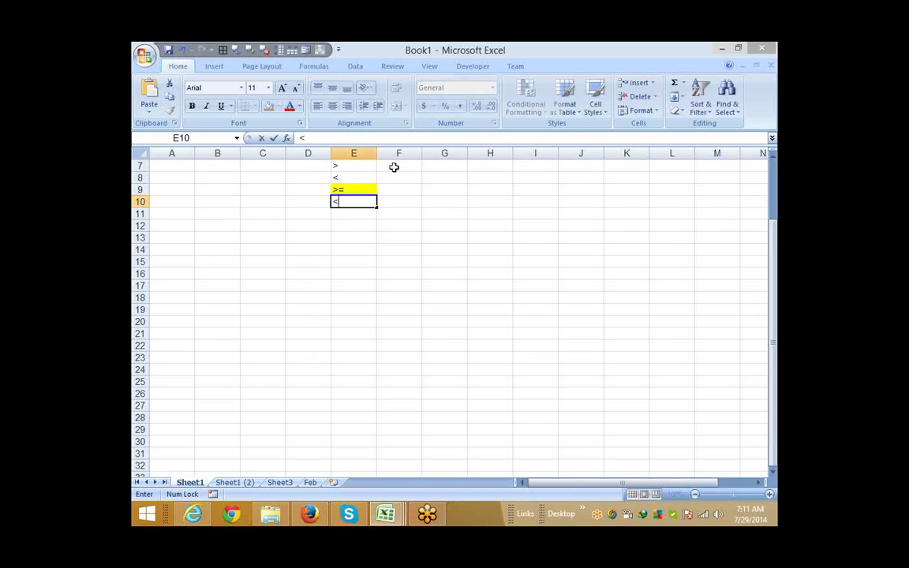
key(Return)
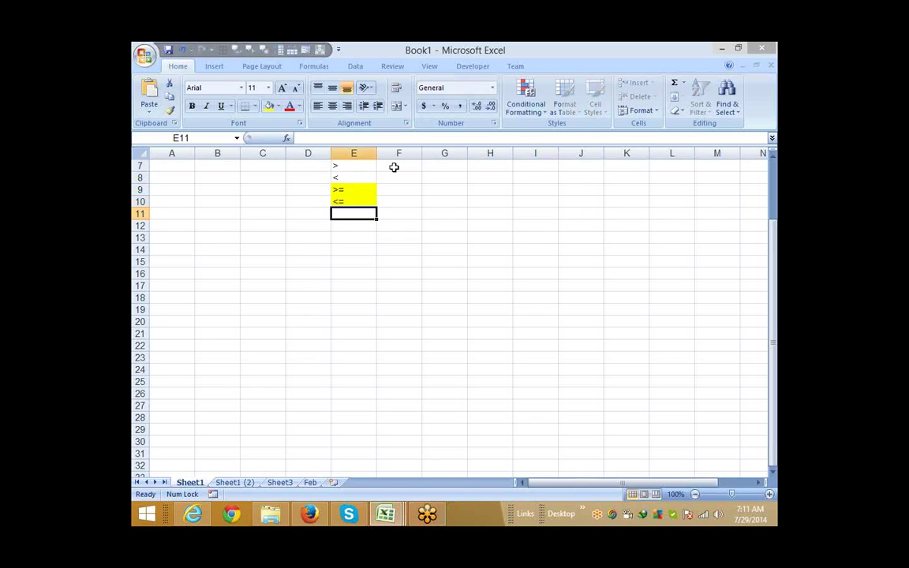
text(<>)
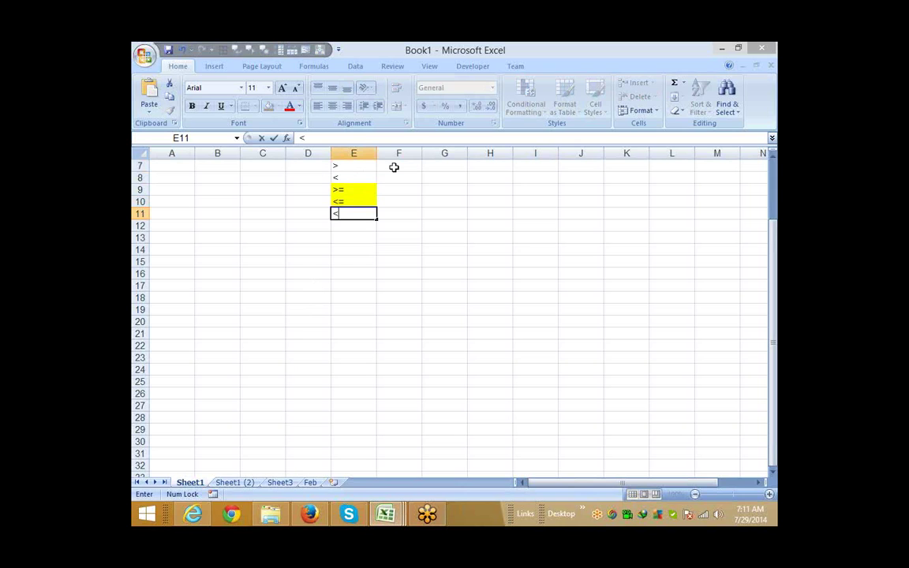
key(Return)
text(=)
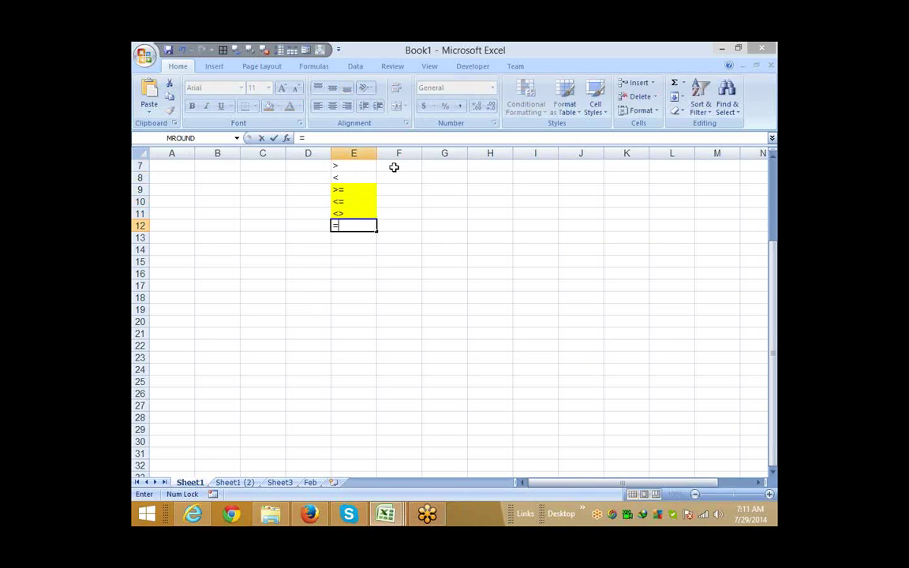
key(ctrl+Return)
Step: Delete the rows above the operator list so it starts at E1
key(ctrl+Up)
key(ctrl+Up)
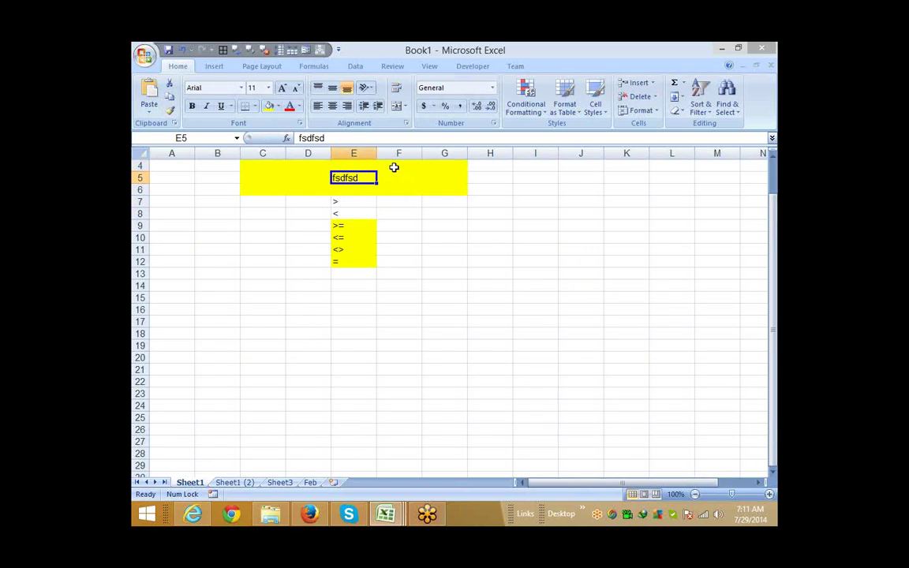
key(ctrl+shift+Down)
key(ctrl+shift+Down)
key(ctrl+Up)
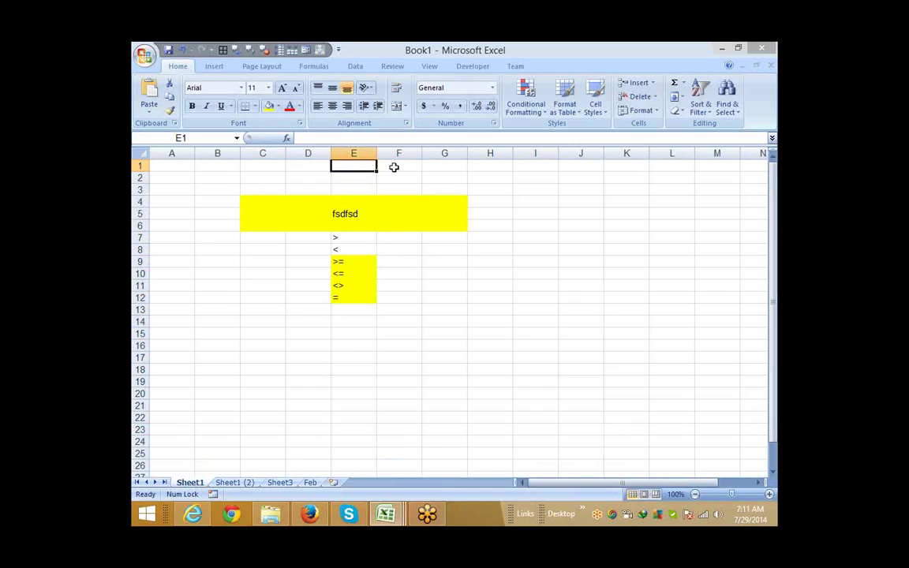
key(shift+space)
key(shift+Down)
key(shift+Down)
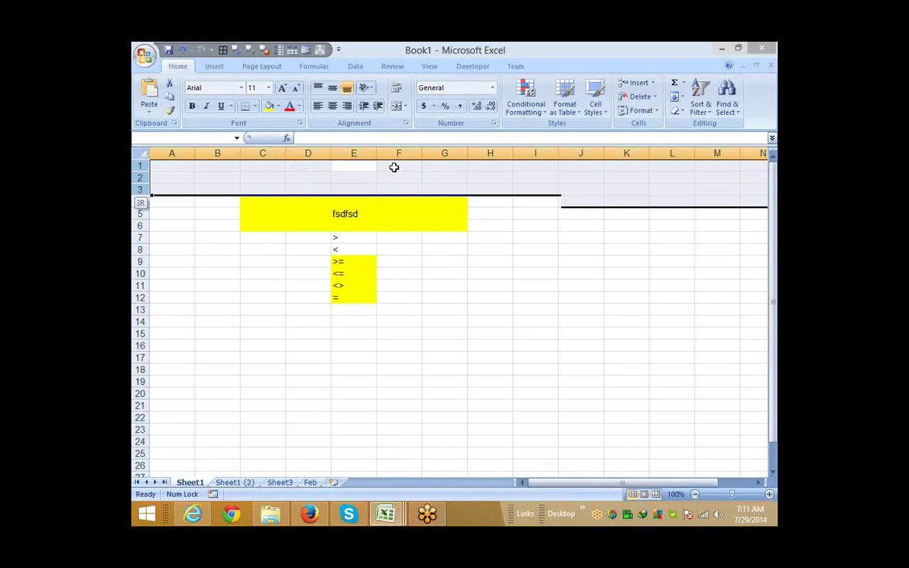
key(shift+Down)
key(ctrl+minus)
key(shift+Down)
key(shift+Down)
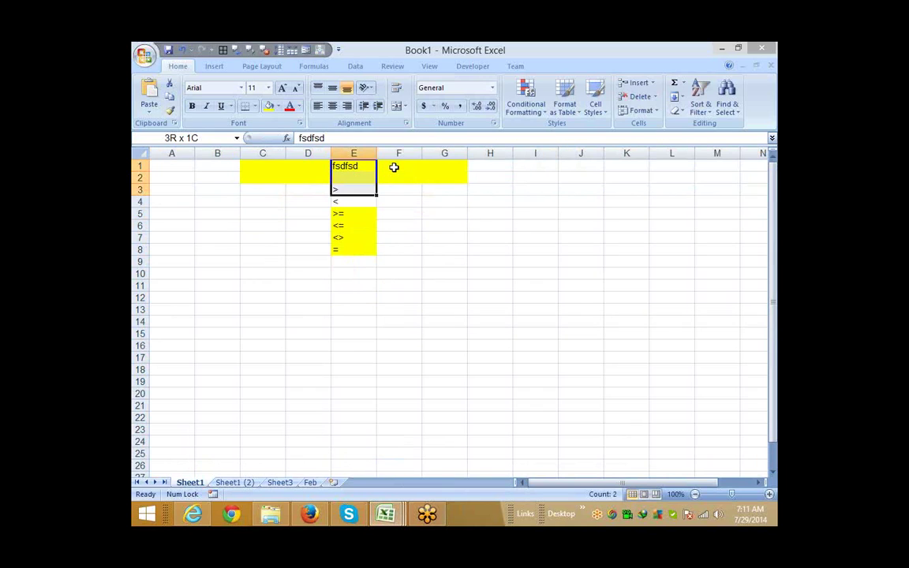
key(Down)
key(Up)
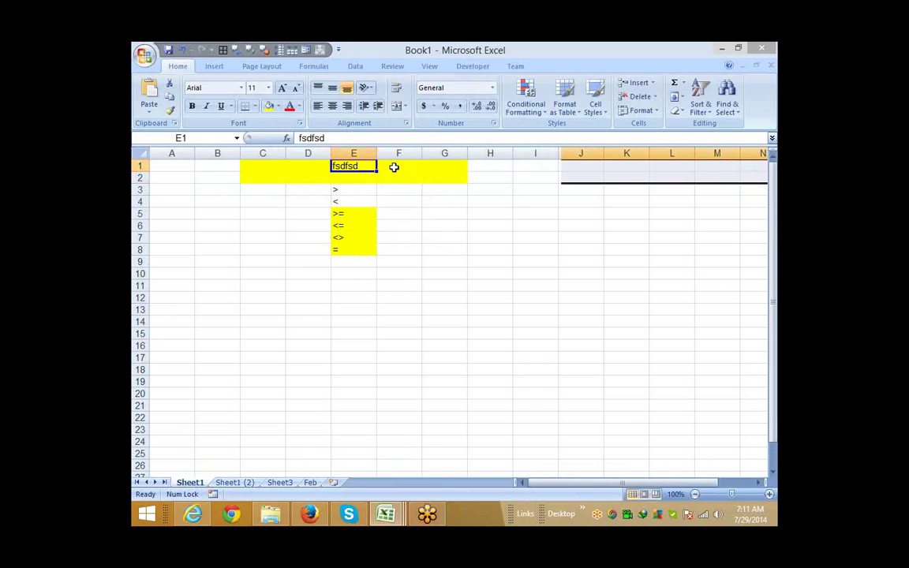
key(ctrl+minus)
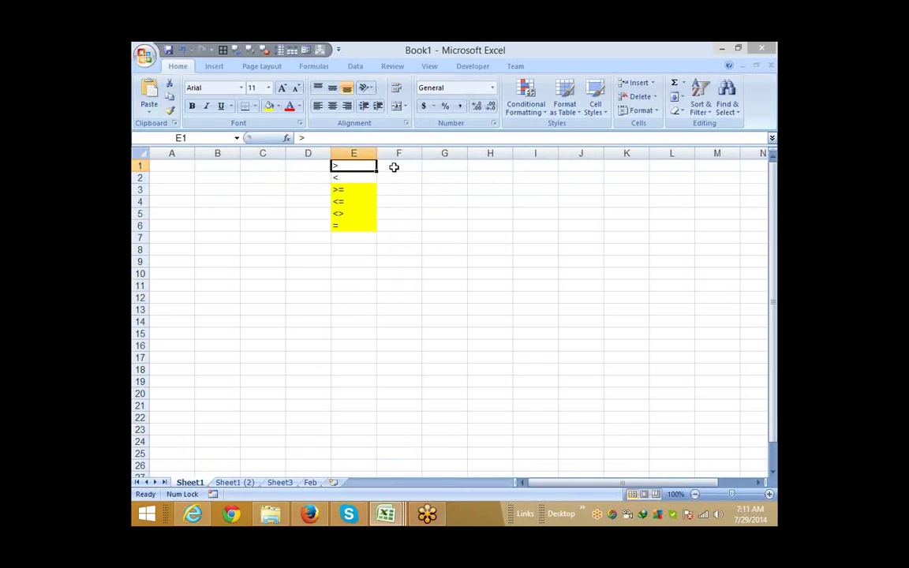
Step: Set the fill of operator cells E1:E6 to No Fill
key(ctrl+shift+Down)
scroll(347, 162, down, 1)
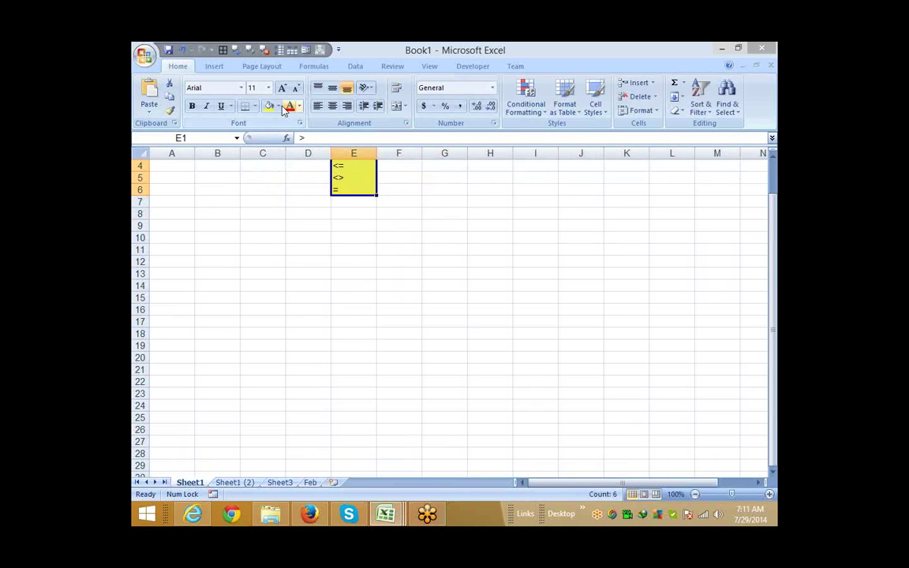
click(280, 106)
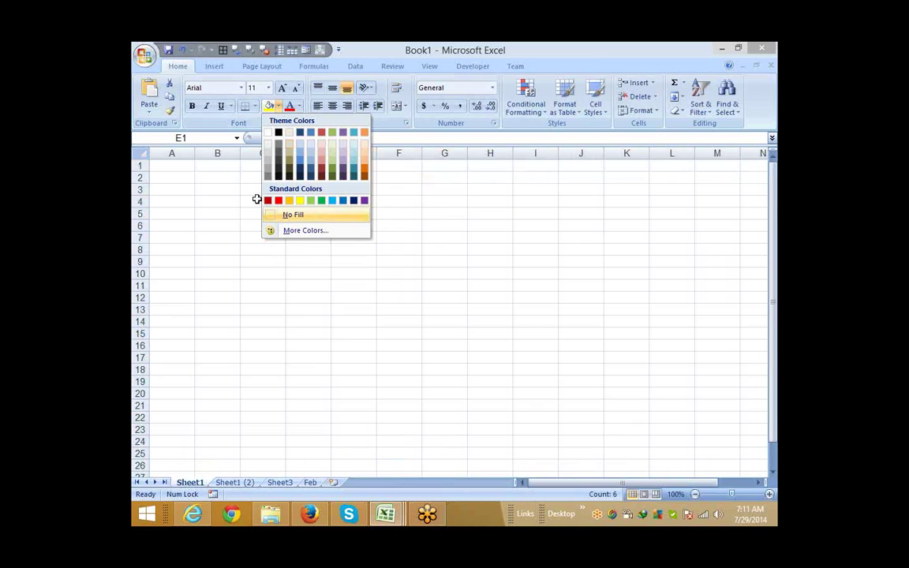
click(290, 214)
scroll(280, 250, up, 1)
click(263, 201)
Step: Type the heading Sales in cell A1
key(Up)
key(Up)
key(Up)
key(Left)
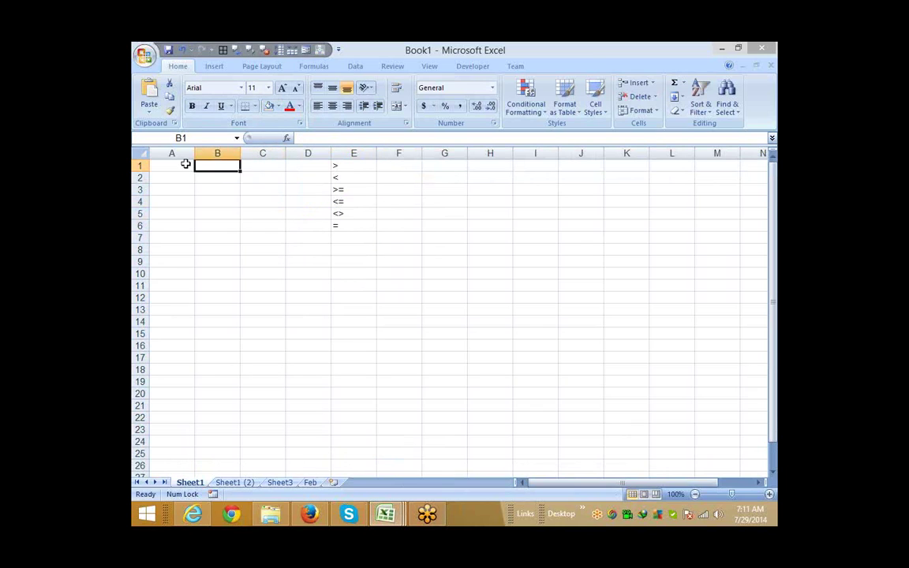
key(Left)
text(Sales)
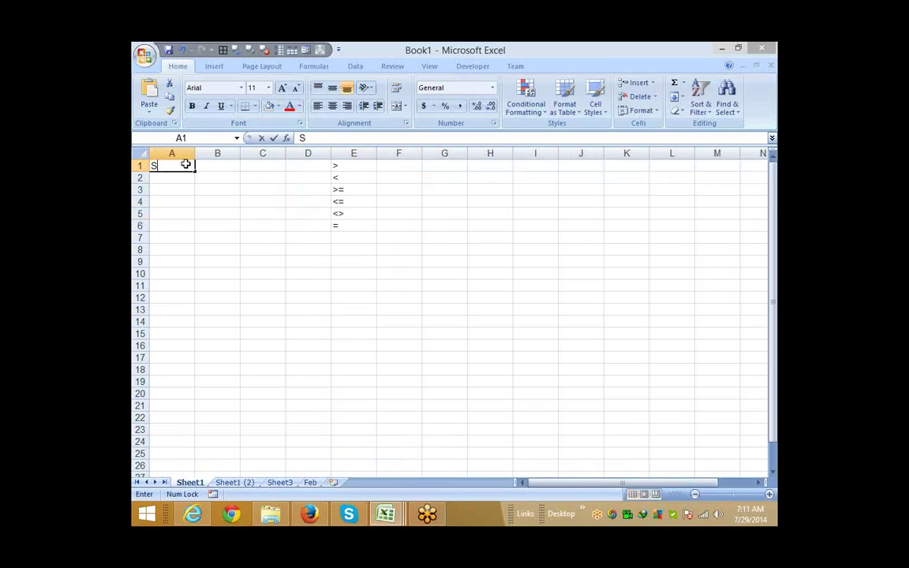
key(Return)
text(=)
key(Escape)
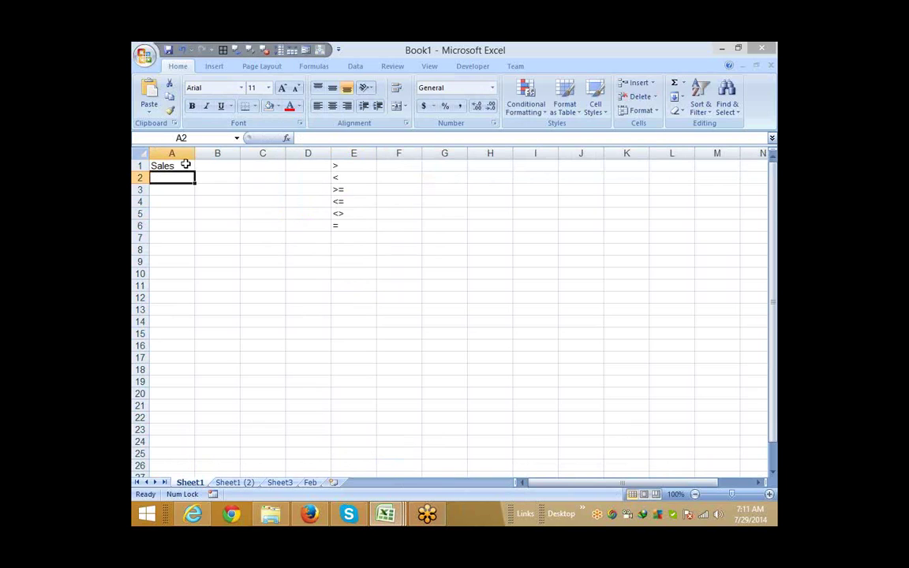
Step: Enter the sample values 20 in F2 and 30 in G2
key(Right)
key(Right)
key(Right)
key(Right)
key(Right)
text(20)
key(Right)
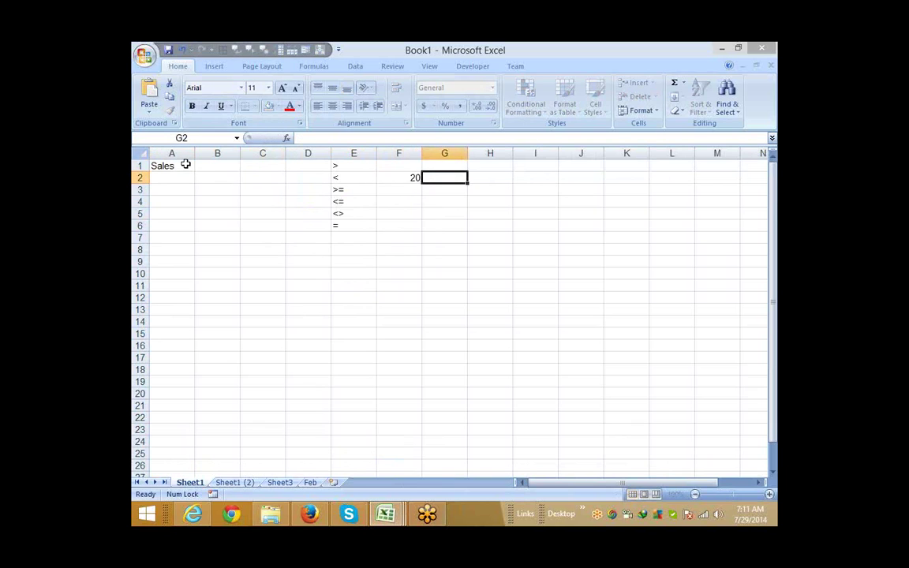
text(30)
key(Right)
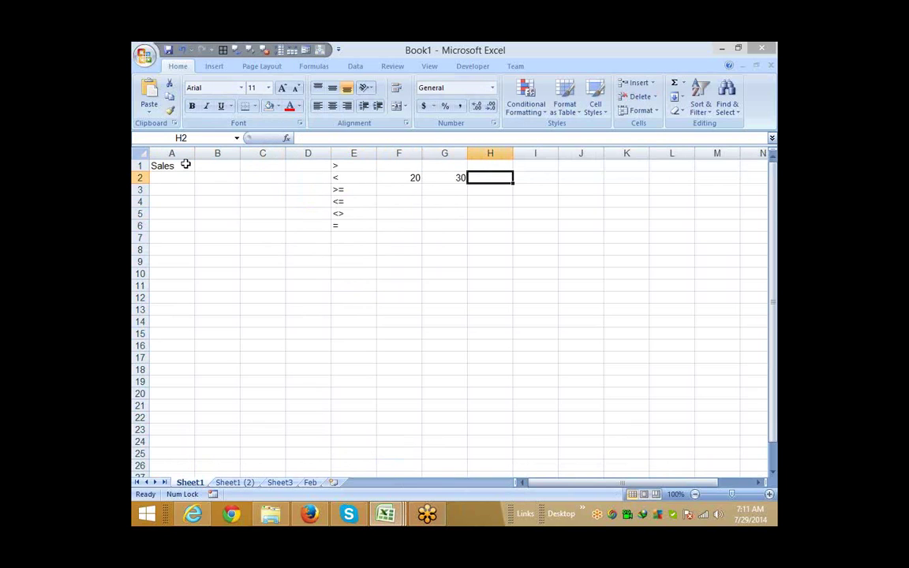
Step: Start a SUM and then an =G2+F2 formula in H2, cancelling both
text(=su)
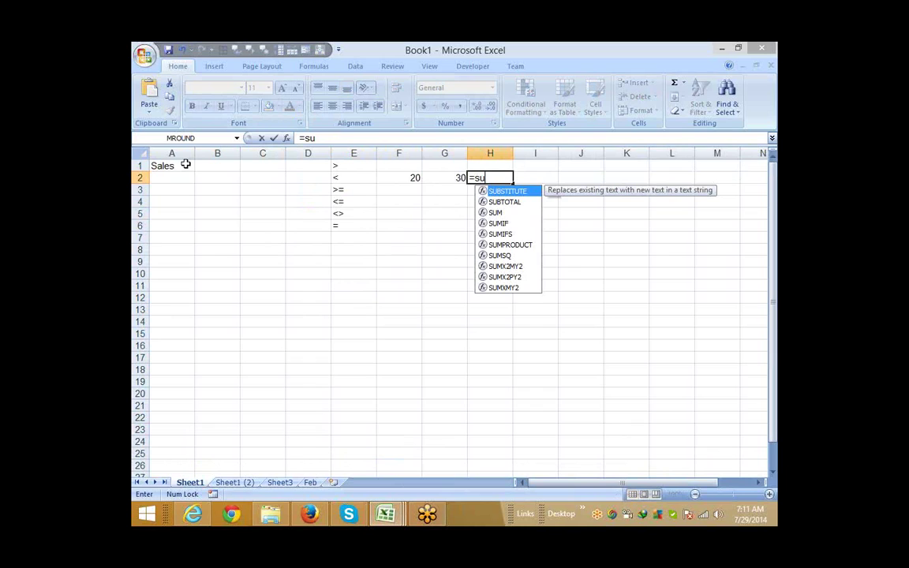
text(m)
key(Tab)
key(Escape)
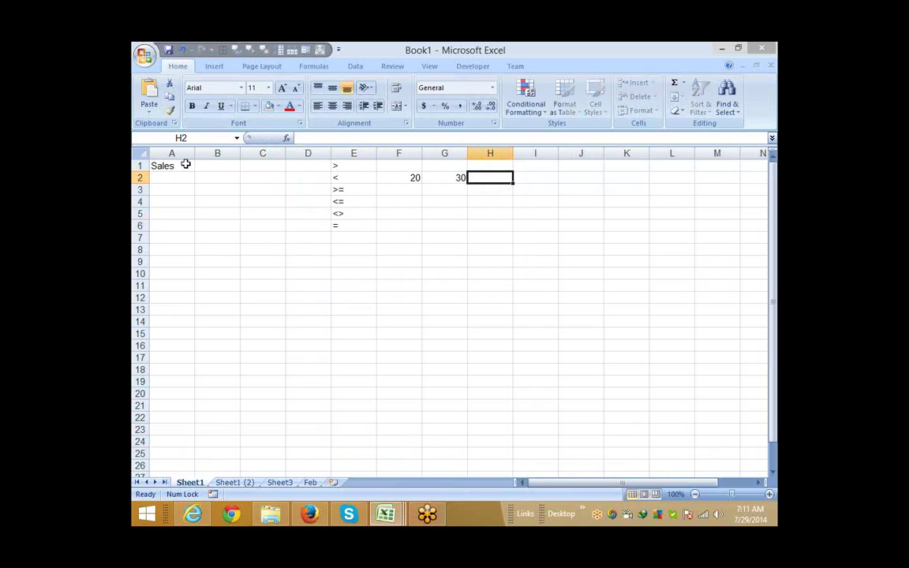
text(=)
key(Left)
key(Left)
text(+)
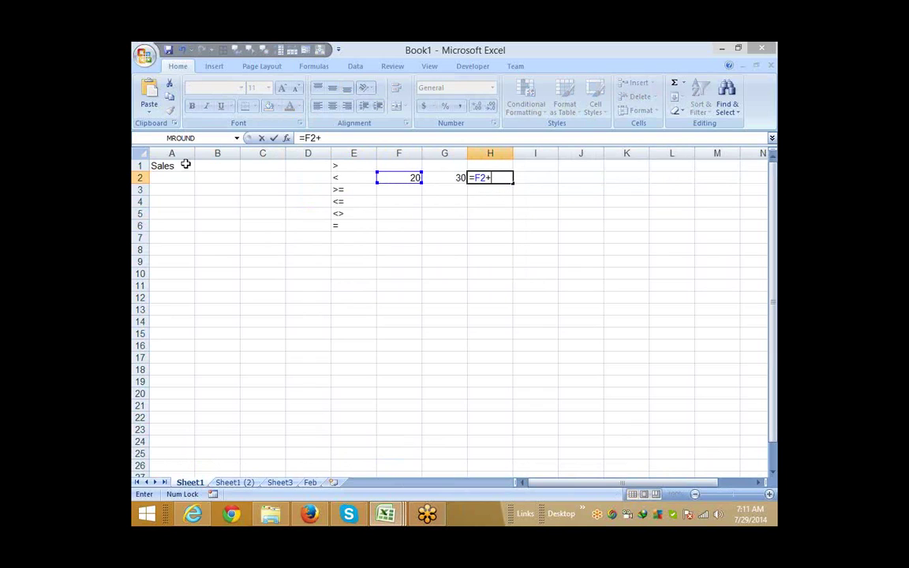
key(Left)
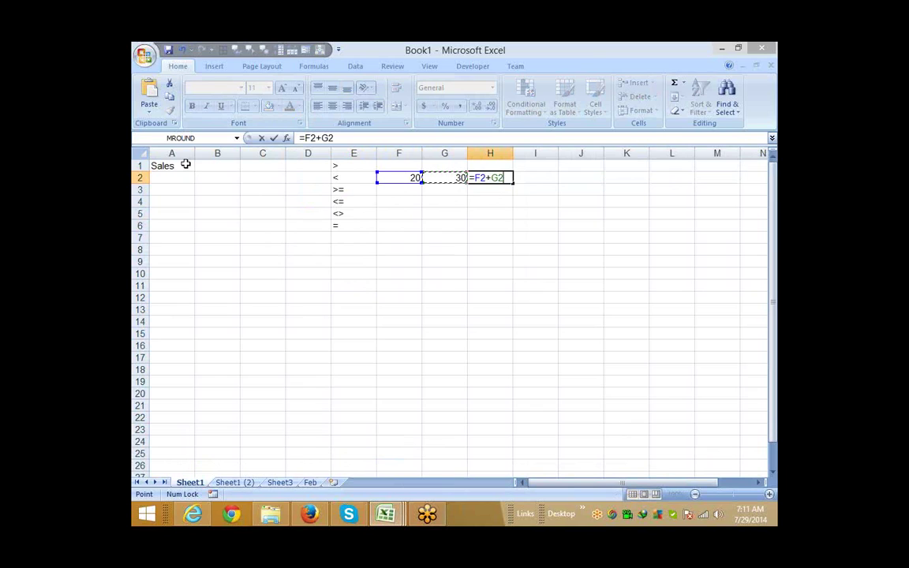
key(Escape)
key(Left)
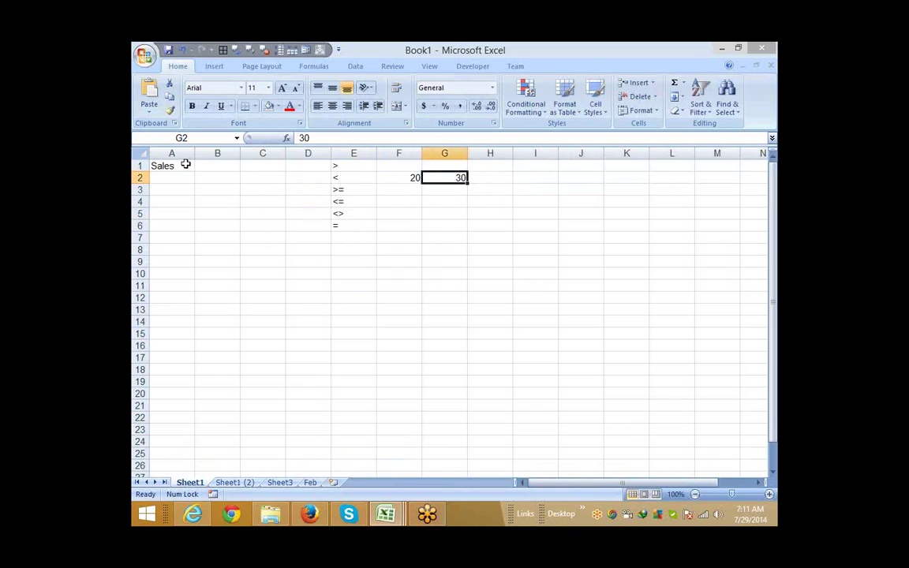
key(Left)
key(Left)
key(Left)
key(Left)
key(Left)
key(Left)
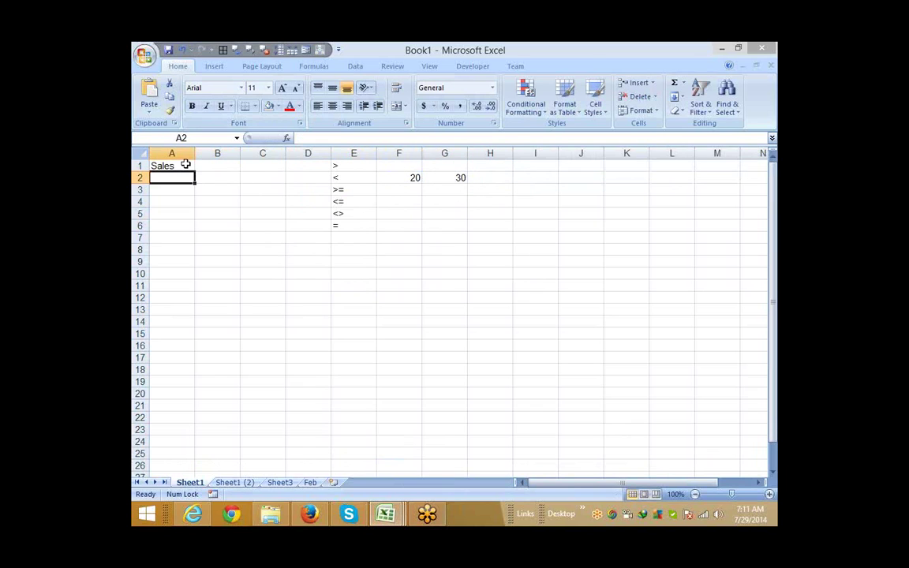
Step: Fill column A from A2 with =RANDBETWEEN(10,90) and copy the results
text(=r)
key(Down)
key(Down)
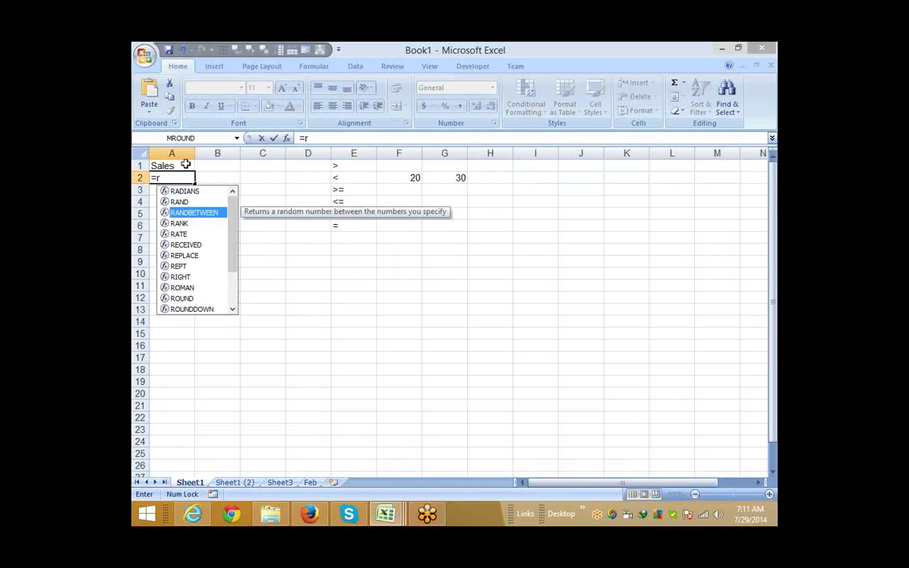
key(Tab)
text(10,9)
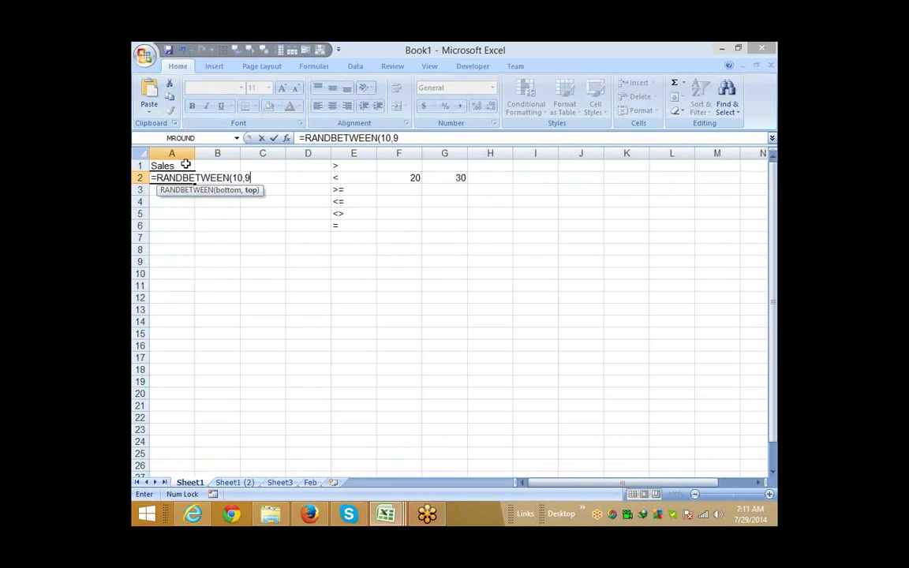
text(0))
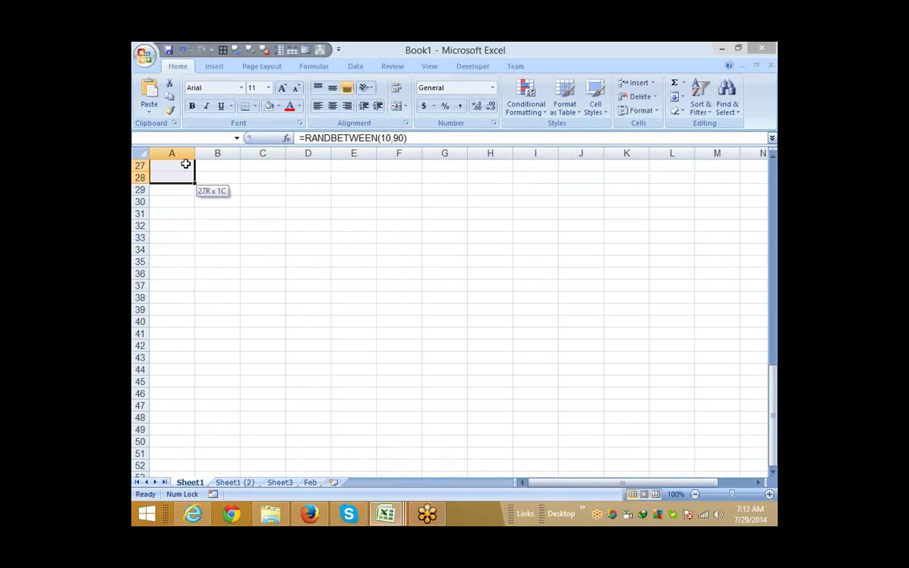
key(ctrl+Return)
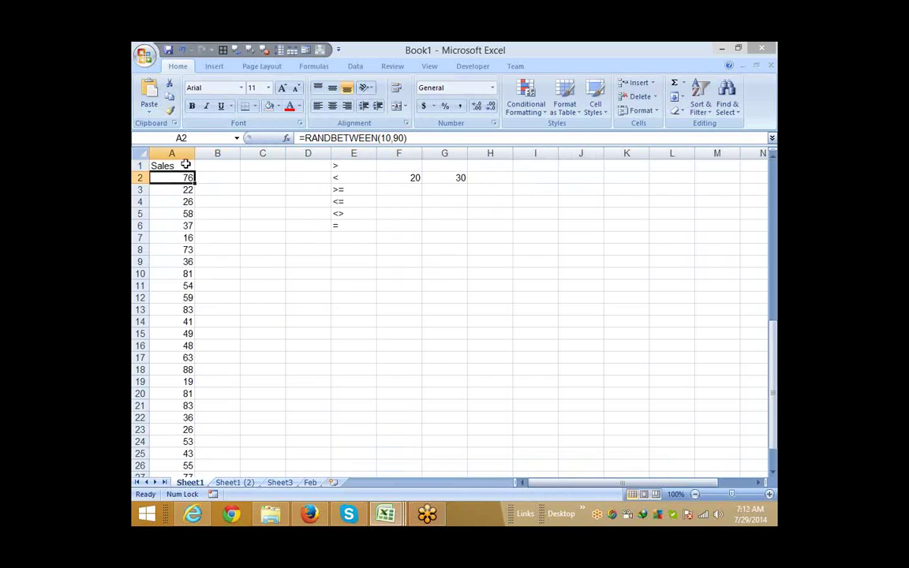
key(ctrl+shift+Down)
key(ctrl+c)
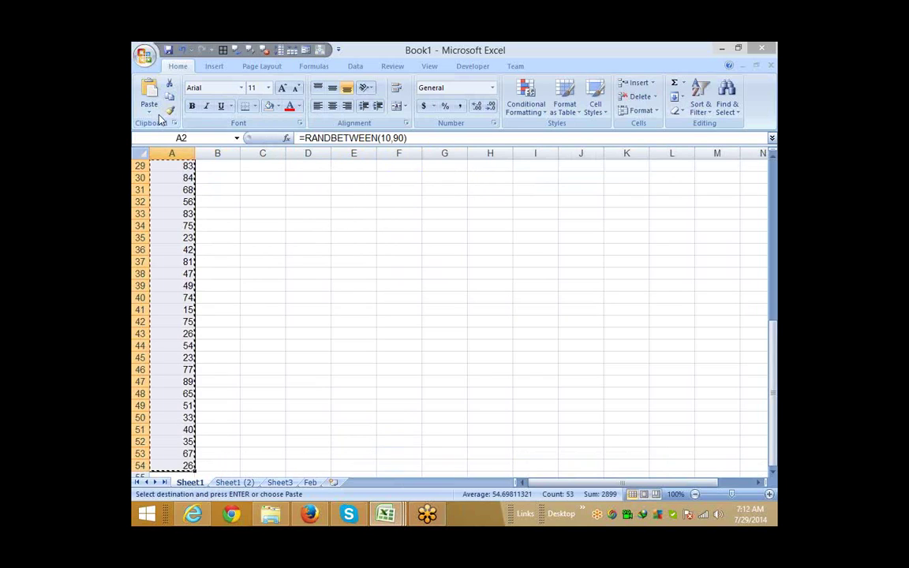
Step: Paste the copied A2:A54 random numbers back as values, leaving 76 in A2
click(155, 112)
click(168, 152)
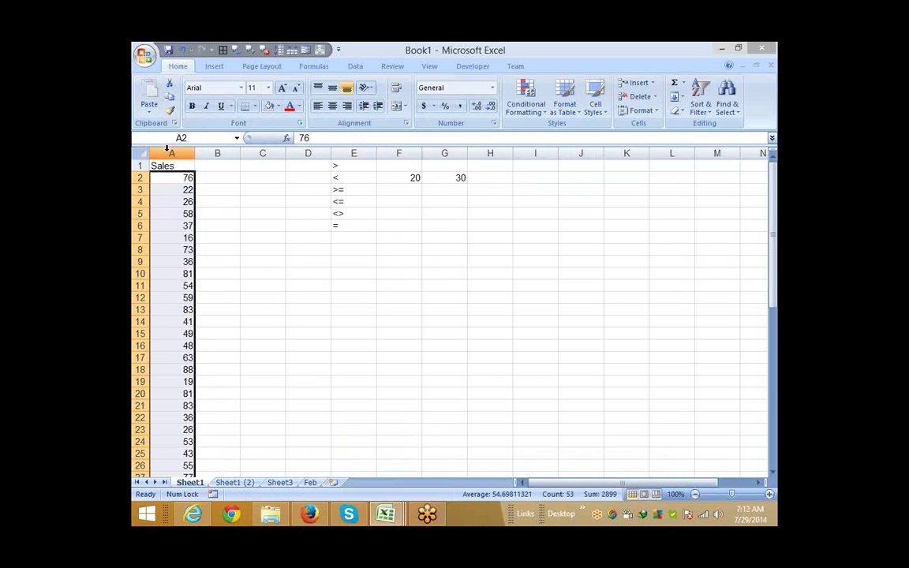
key(Up)
key(Down)
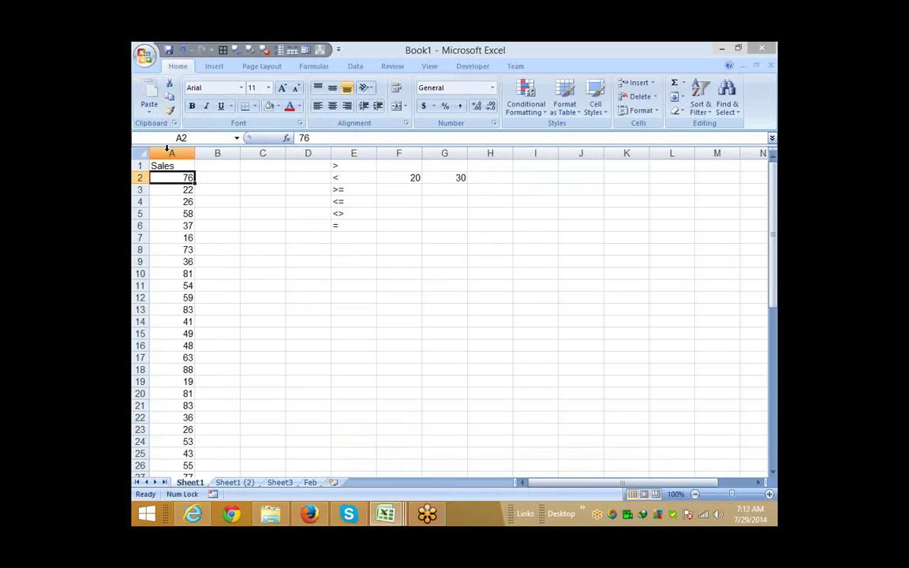
key(ctrl+shift+Down)
key(ctrl+Home)
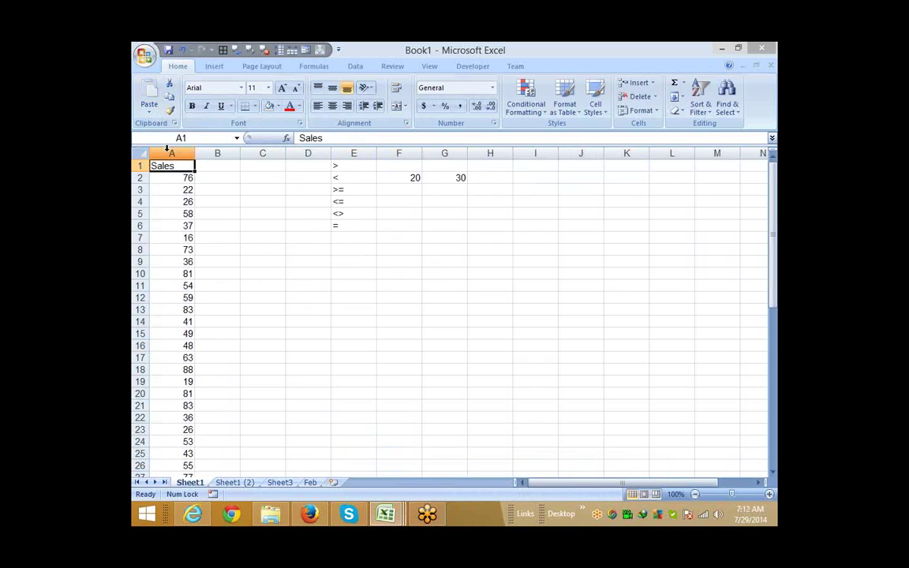
key(Down)
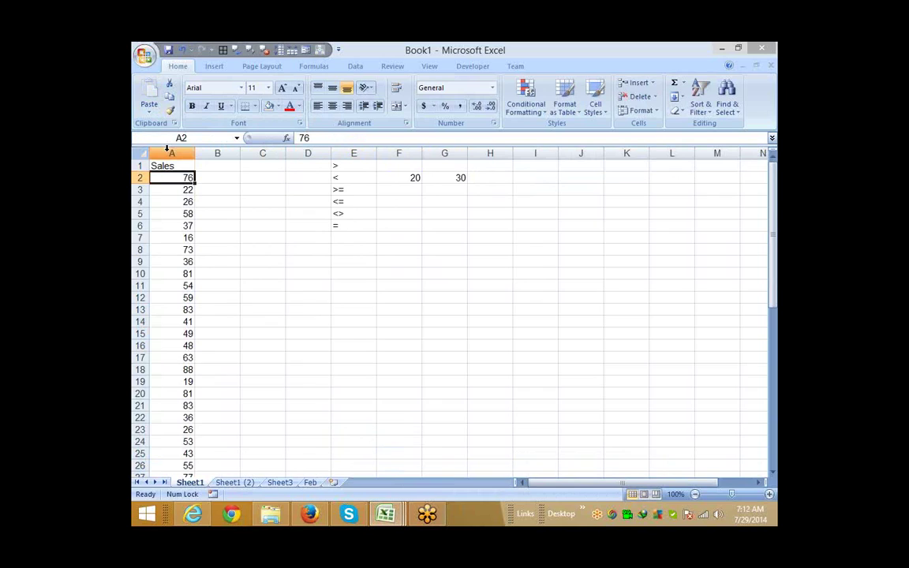
Step: Enter =A2>50 in B2, then reopen it to review the formula
key(Right)
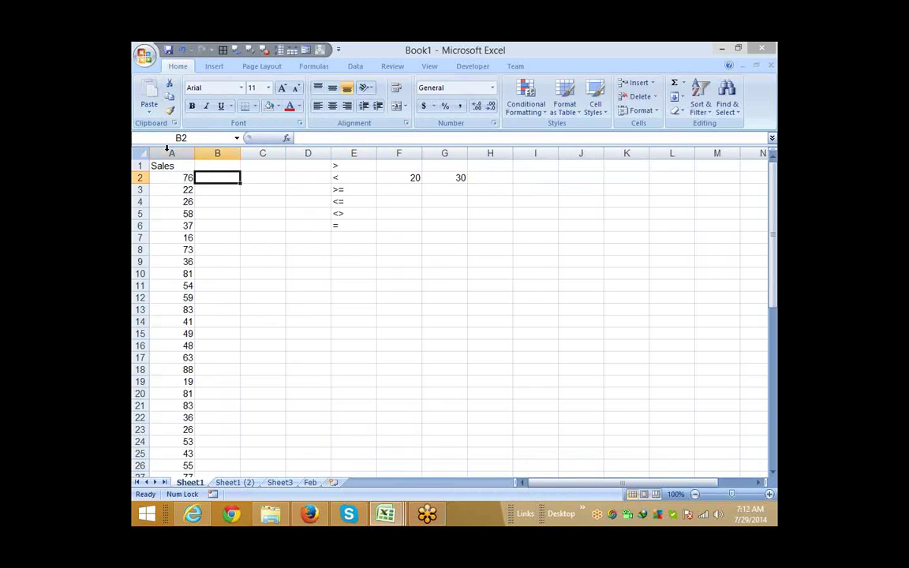
text(=)
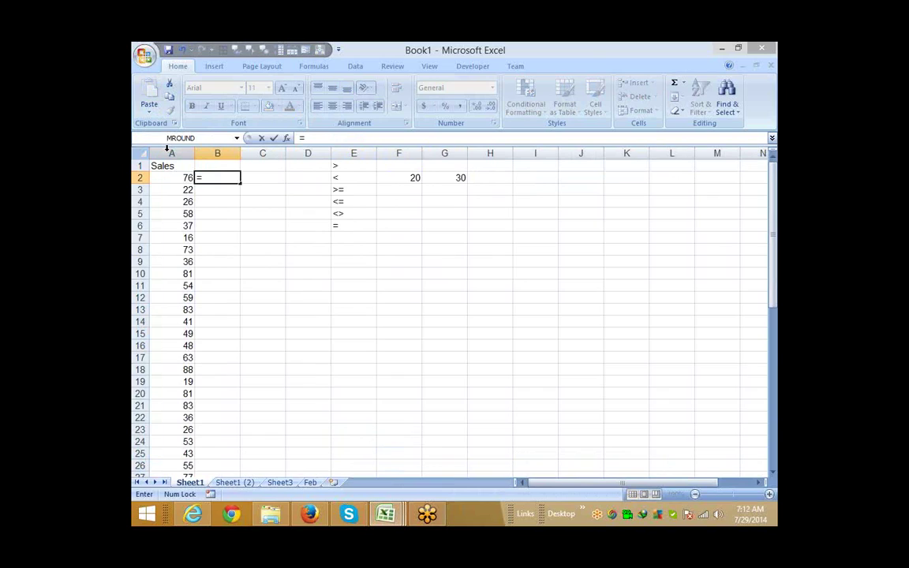
key(Left)
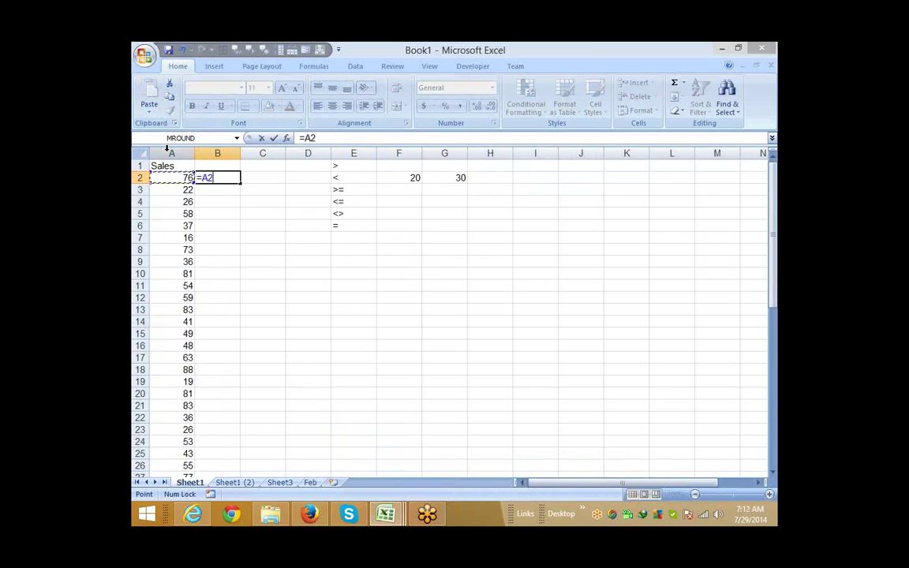
text(>)
text(50)
key(Return)
key(Up)
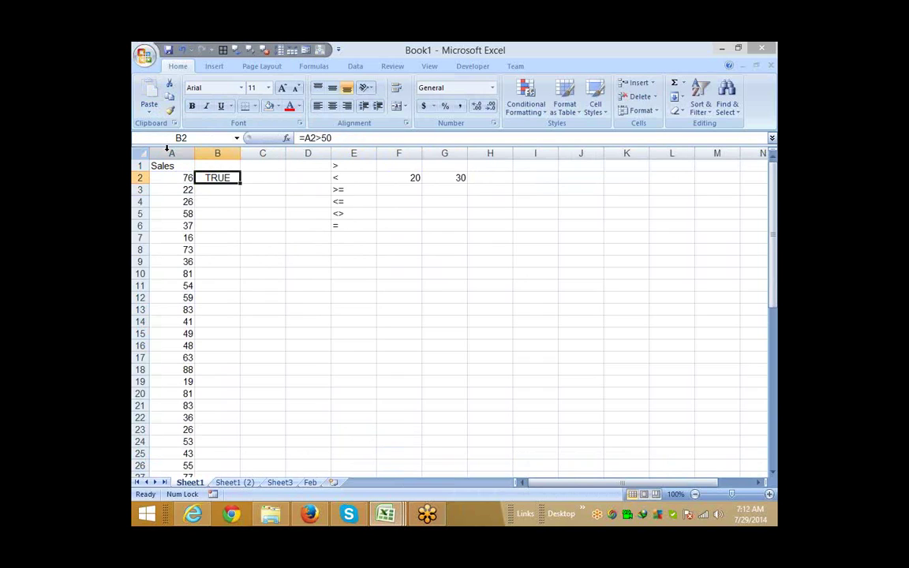
key(F2)
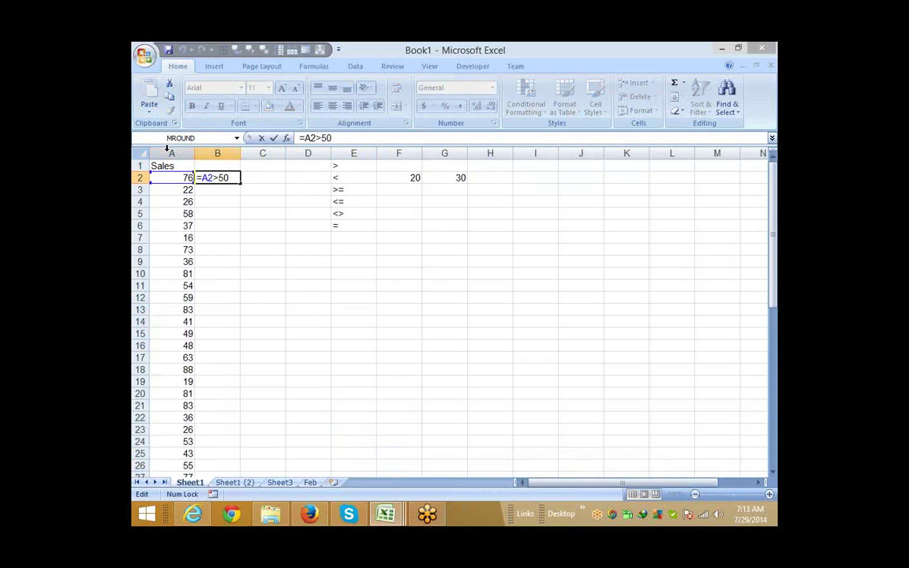
Step: Fill the =A2>50 test down B2:B54 beside every Sales value
key(Return)
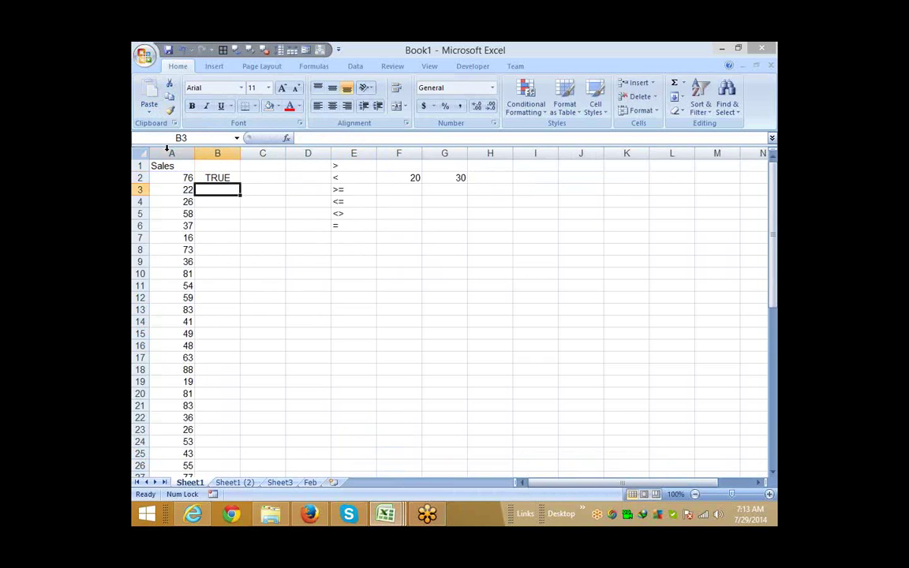
key(Left)
key(ctrl+Down)
key(Right)
key(ctrl+shift+Up)
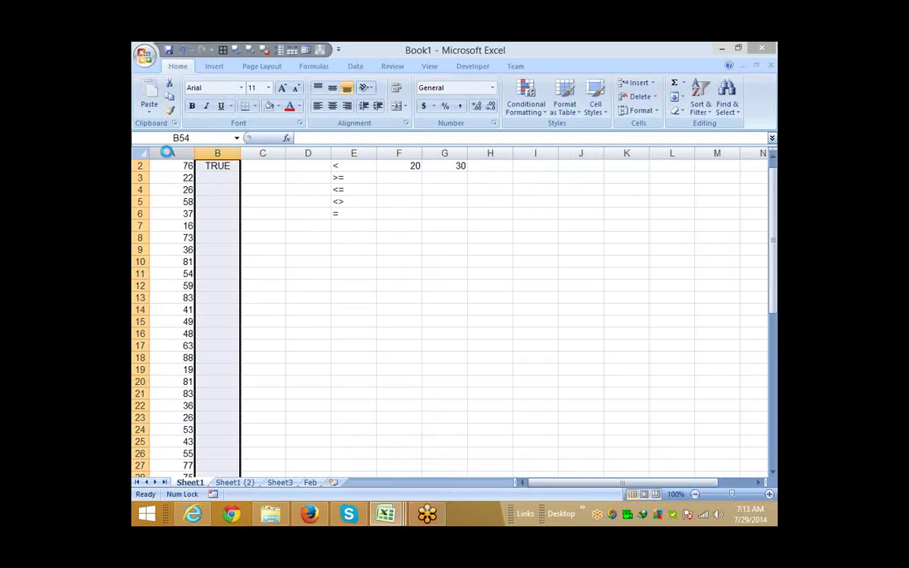
key(ctrl+d)
Step: Check the TRUE/FALSE results in column B against the operator list
key(ctrl+Up)
key(Down)
key(Up)
key(Up)
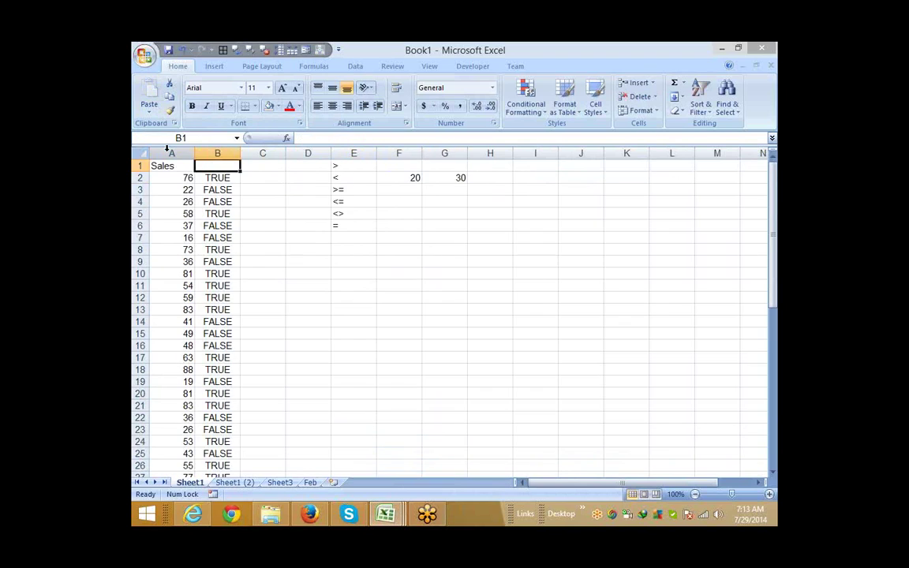
key(Down)
key(Down)
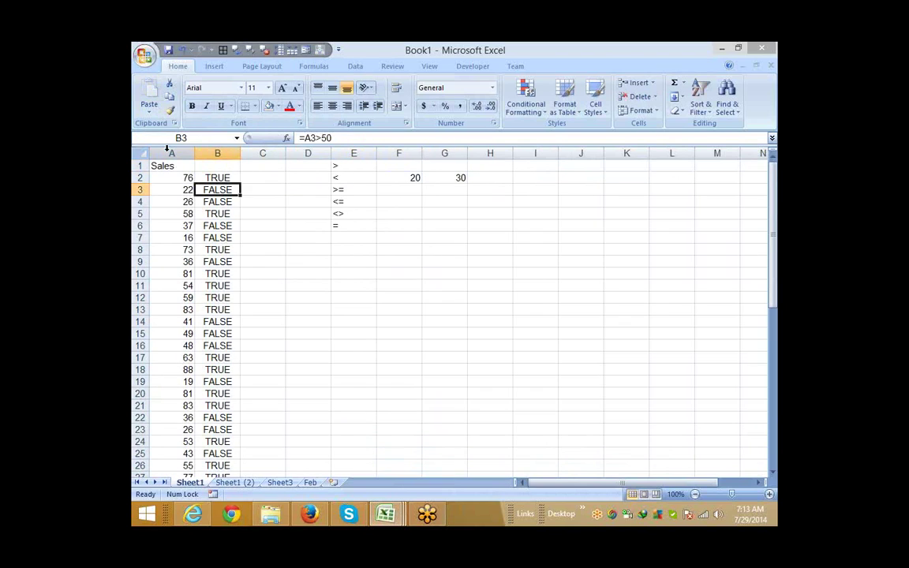
key(Down)
key(Down)
key(Down)
key(Down)
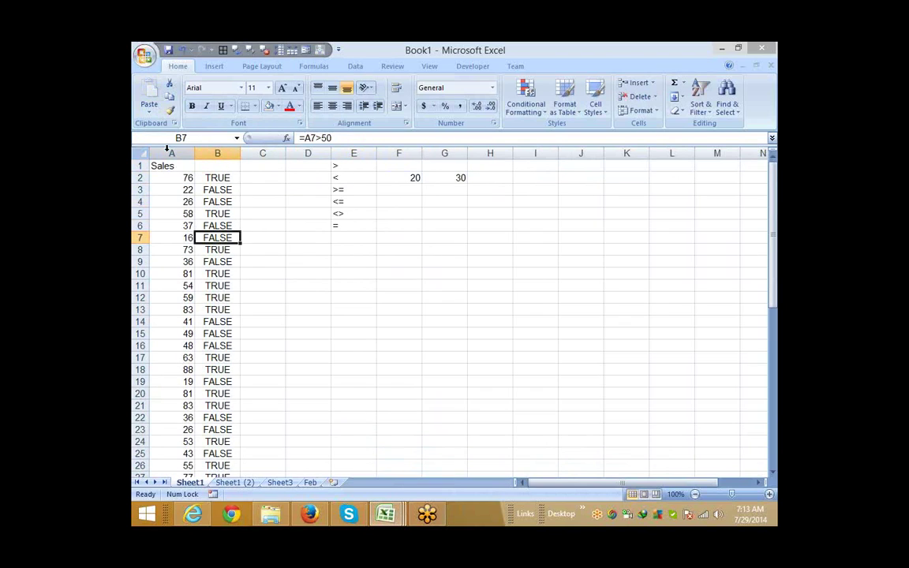
key(Right)
key(Right)
key(Right)
key(Up)
key(Up)
key(Up)
key(Down)
key(Down)
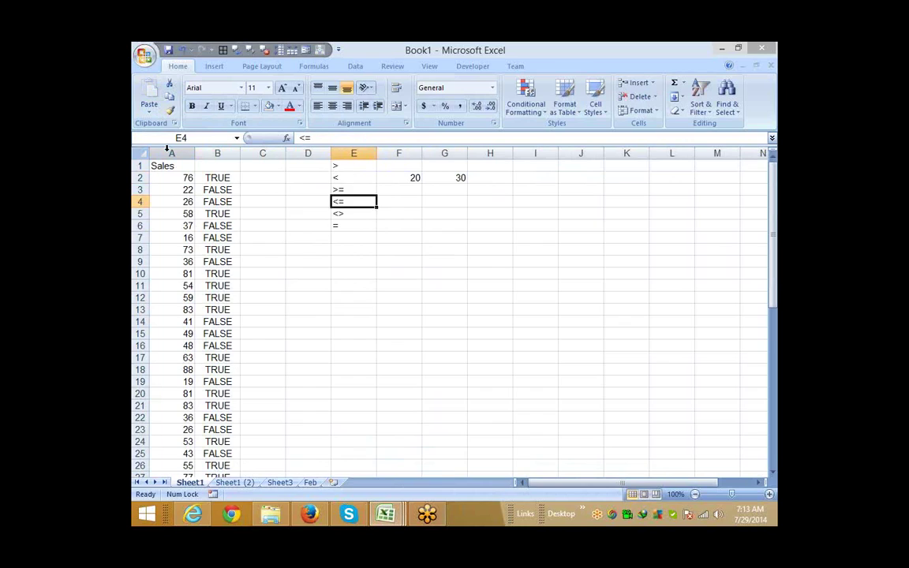
key(Left)
key(Down)
key(Left)
key(Left)
key(Up)
key(Up)
key(Up)
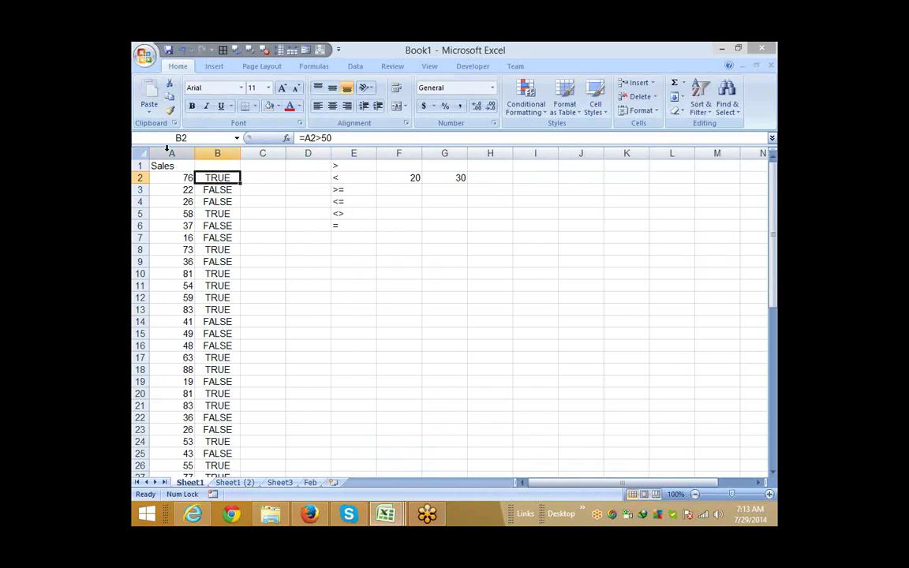
key(Up)
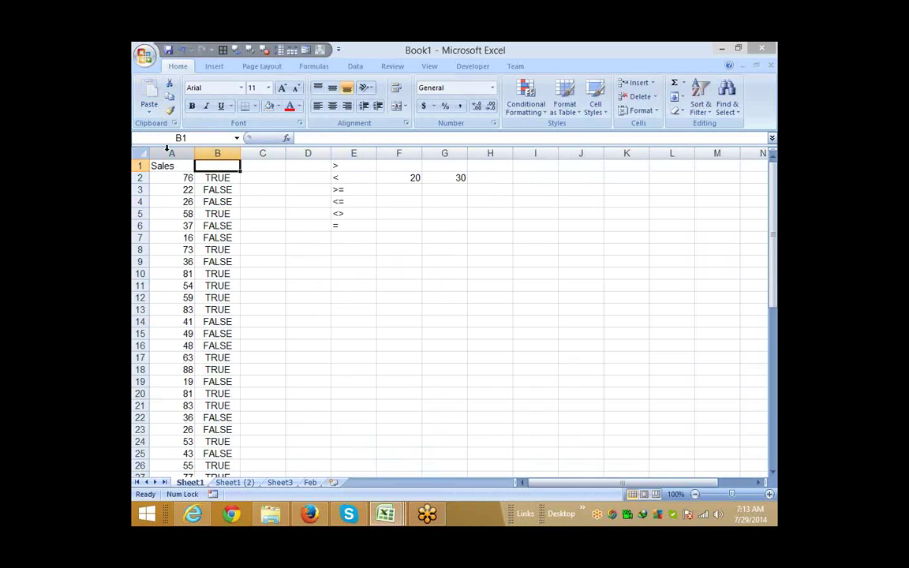
Step: Type =IF(B2,"OK" into cell C2
key(Right)
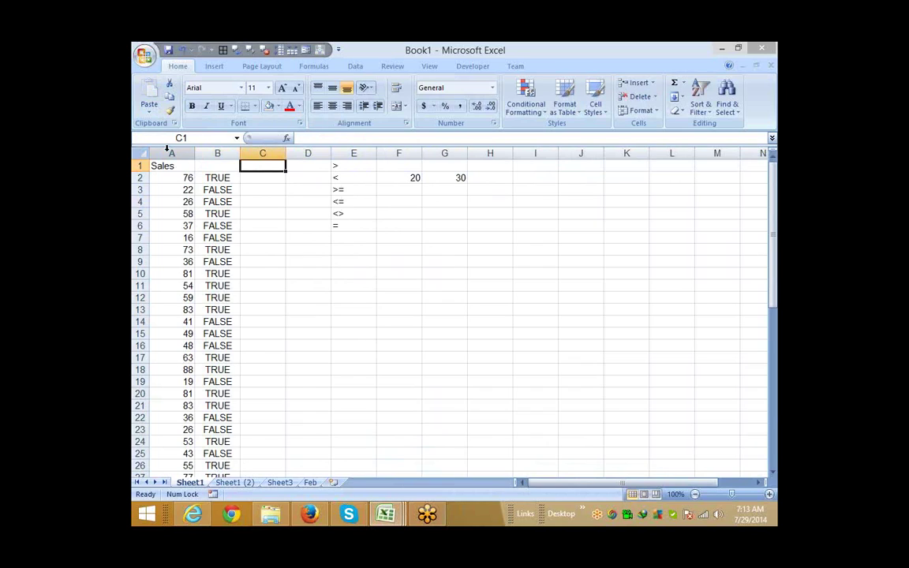
key(Down)
text(=)
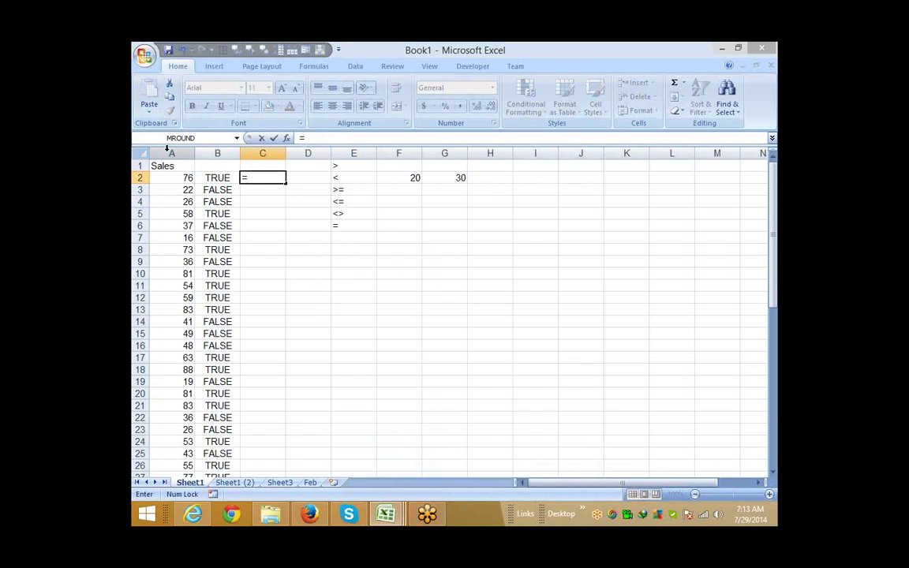
text(if)
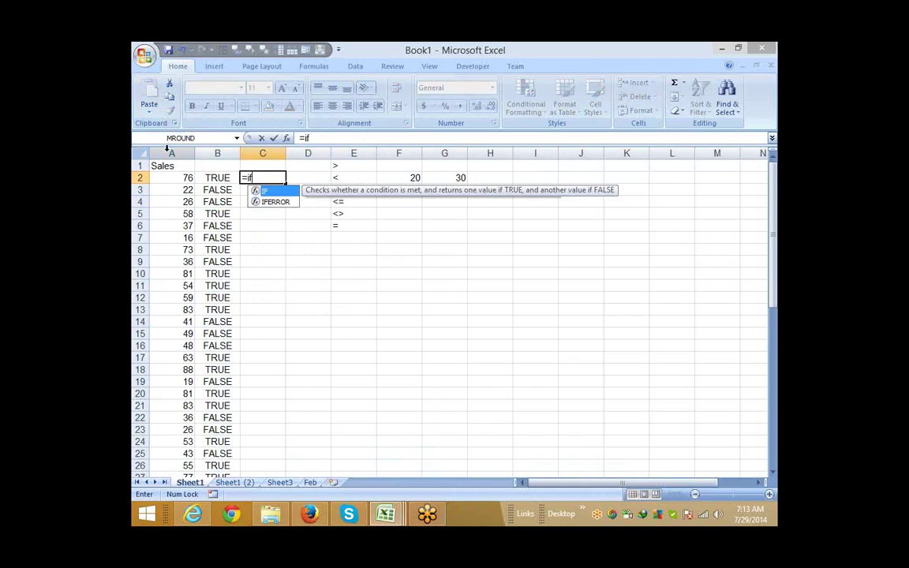
text(()
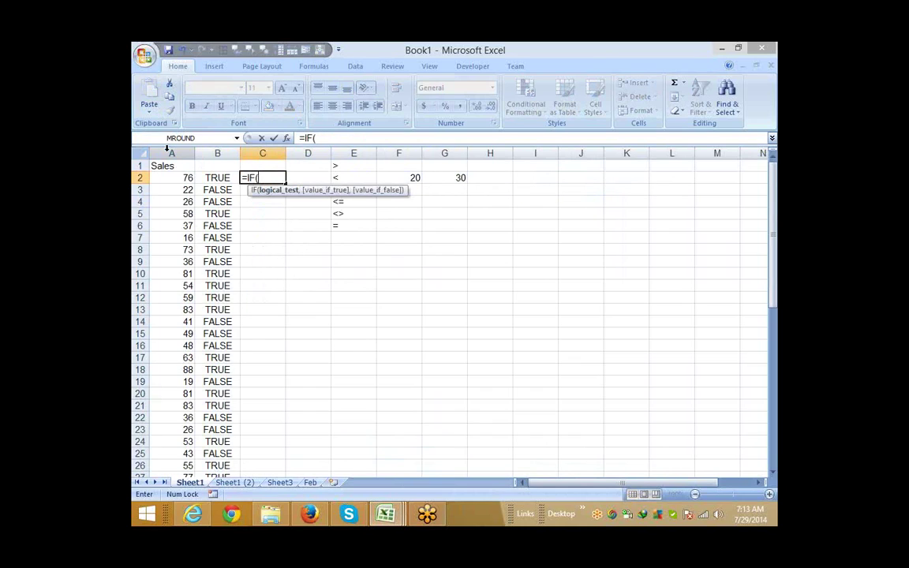
text(B2,)
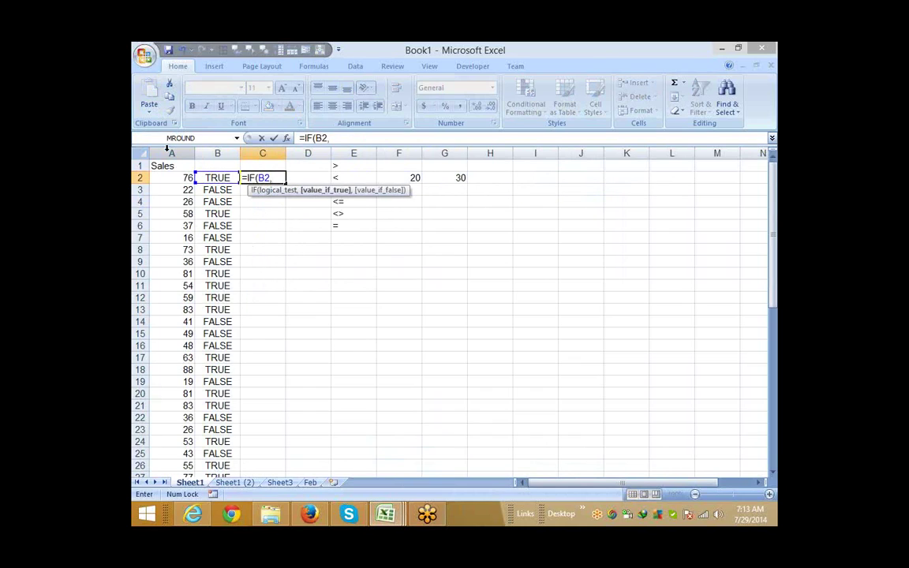
text("O)
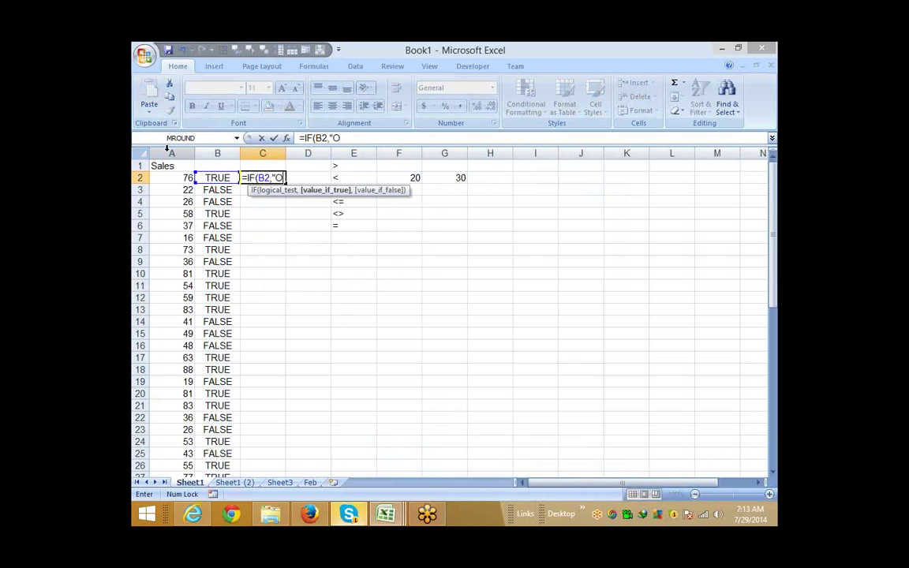
text(K")
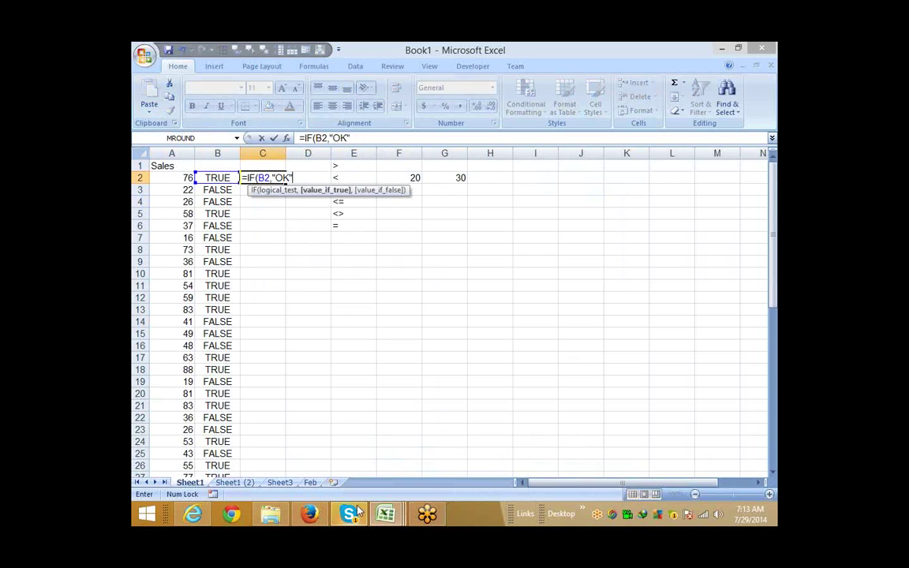
Step: Paste and send the meeting invite in the waiting contact's Skype chat
click(357, 511)
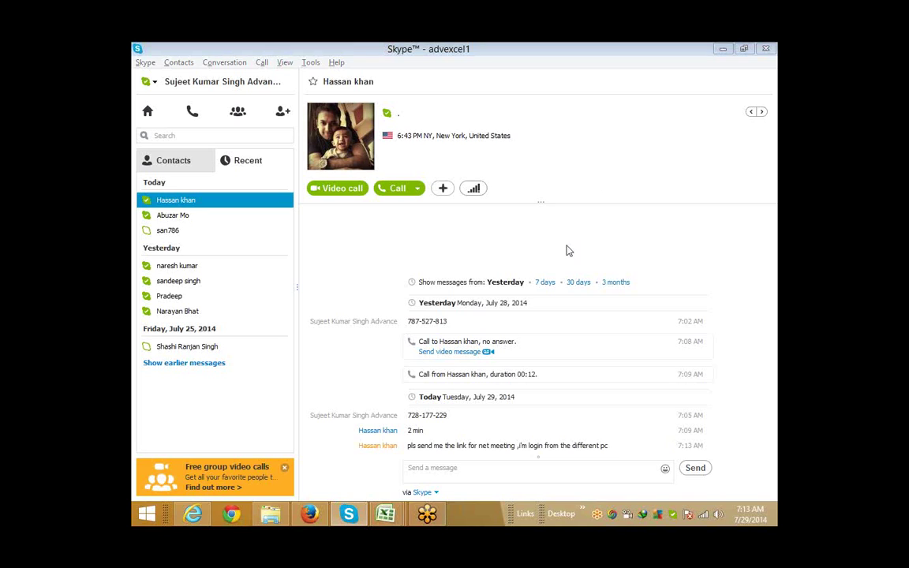
click(483, 467)
click(483, 465)
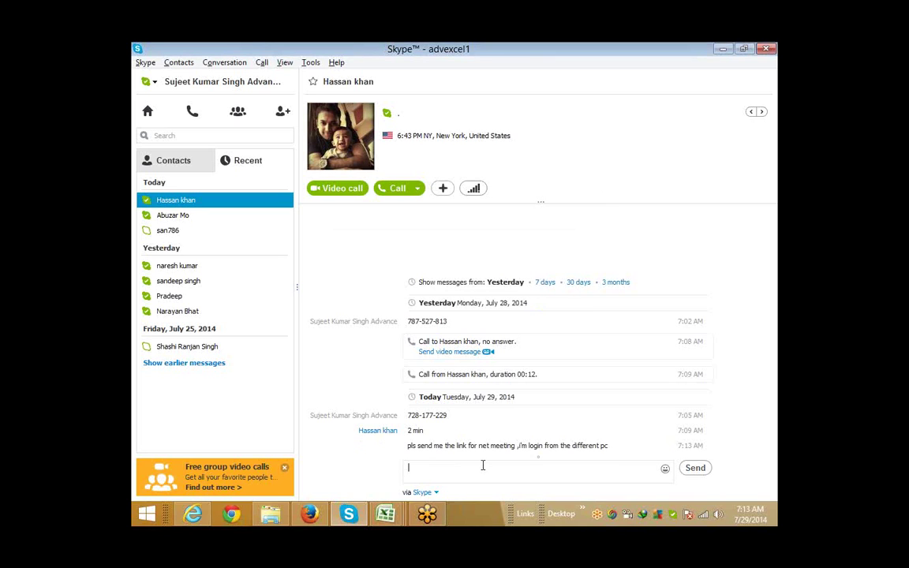
key(ctrl+v)
key(Return)
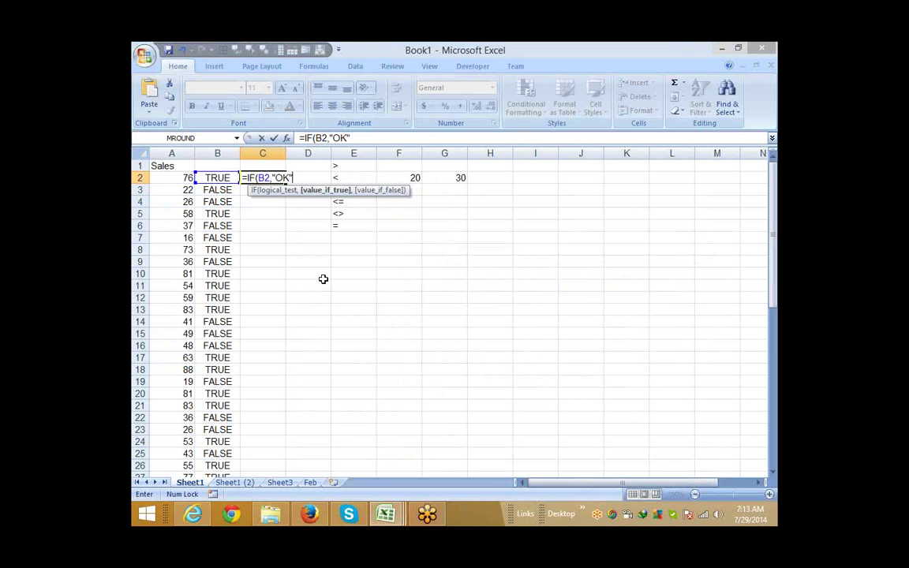
Step: Finish C2 as =IF(B2,"OK","Pending") and reopen it for review
text(,)
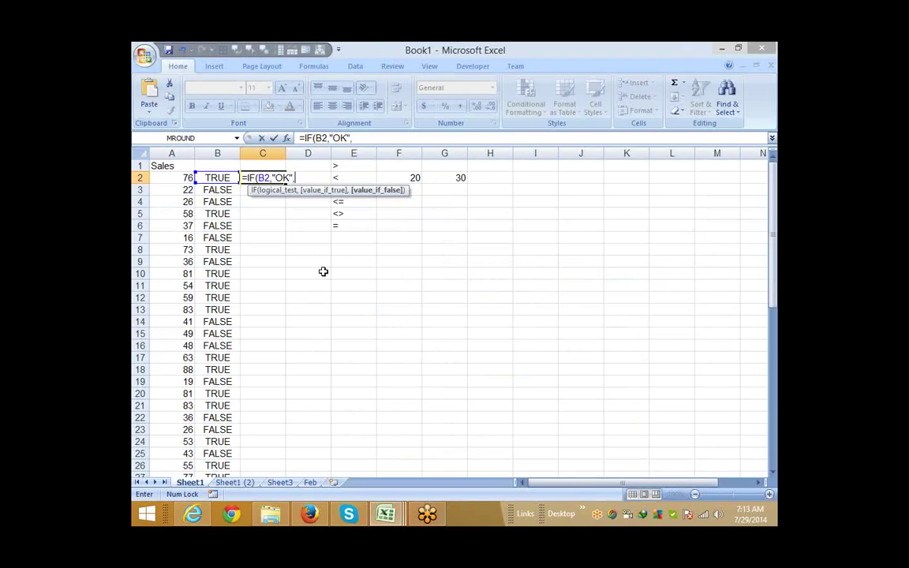
text("Pen)
text(ding)
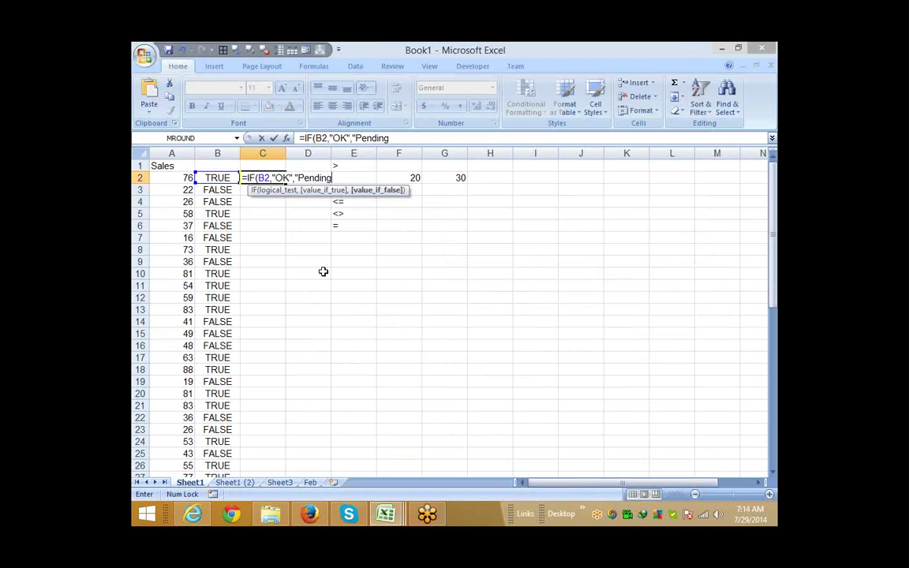
text("))
key(ctrl+Return)
key(F2)
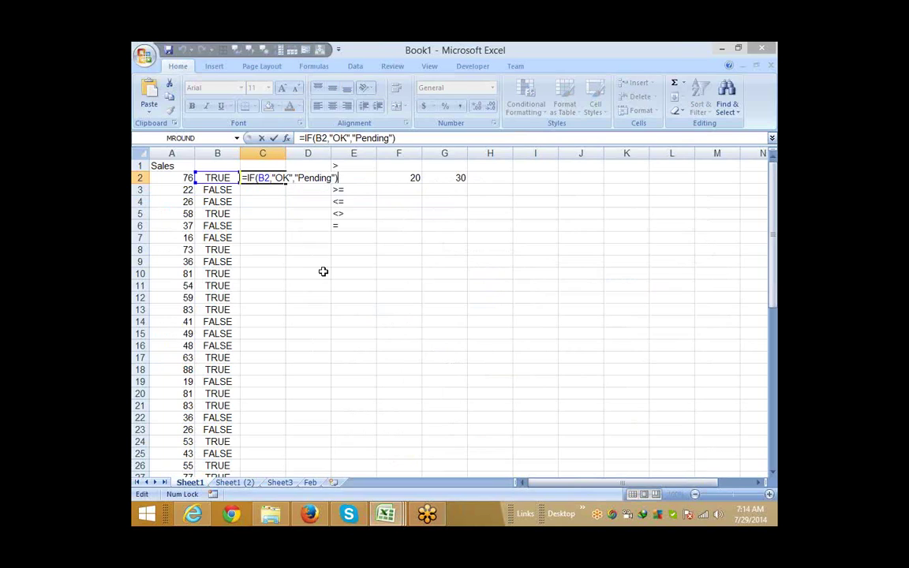
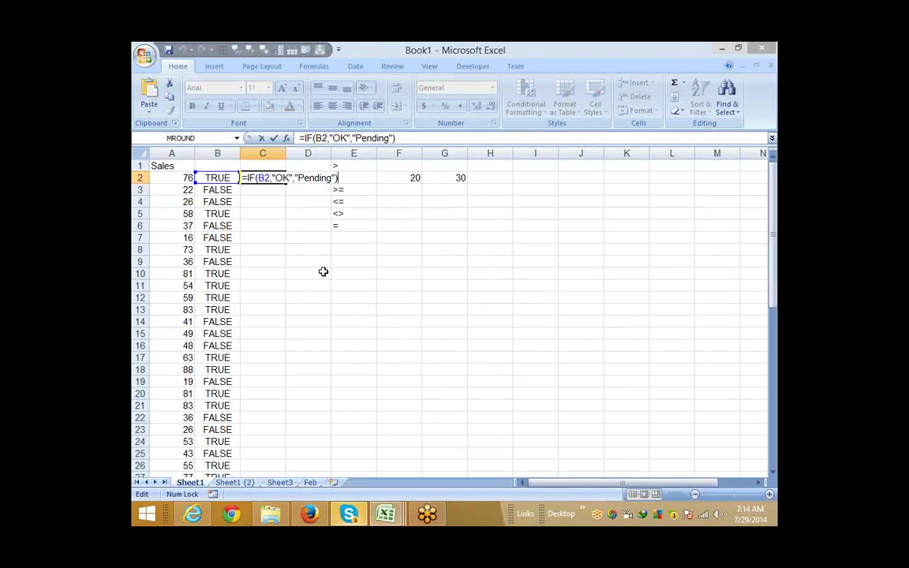
Step: Commit =IF(B2,"OK","Pending") in C2 so it shows OK for B2's TRUE value
key(Return)
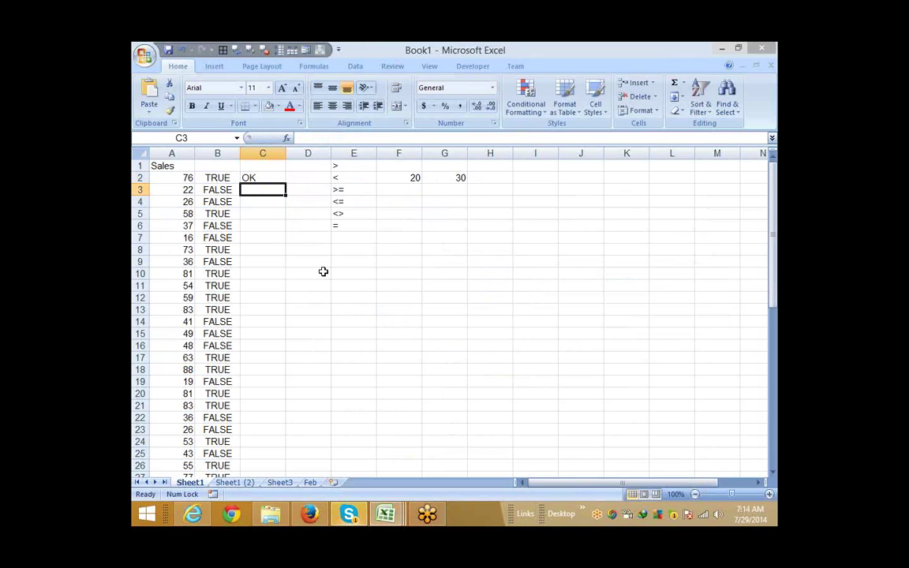
click(345, 515)
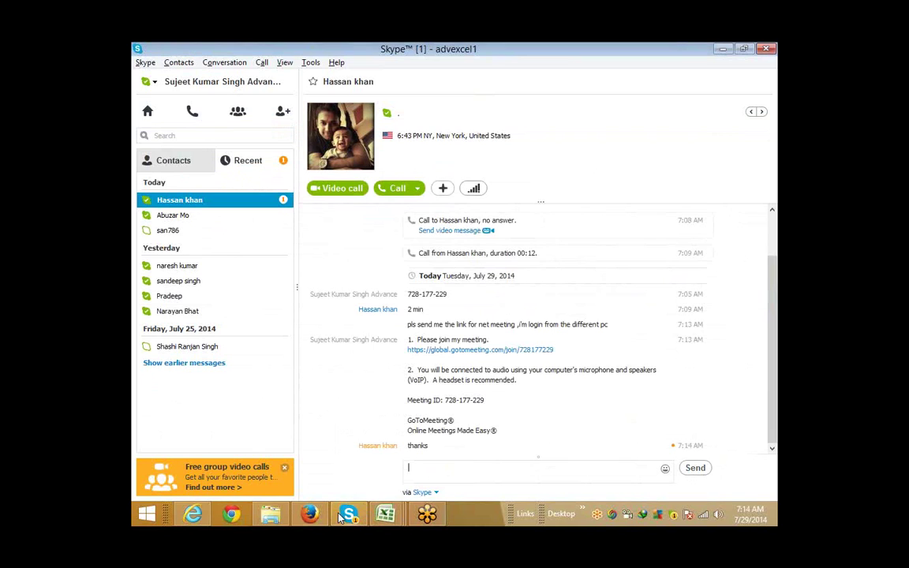
click(345, 515)
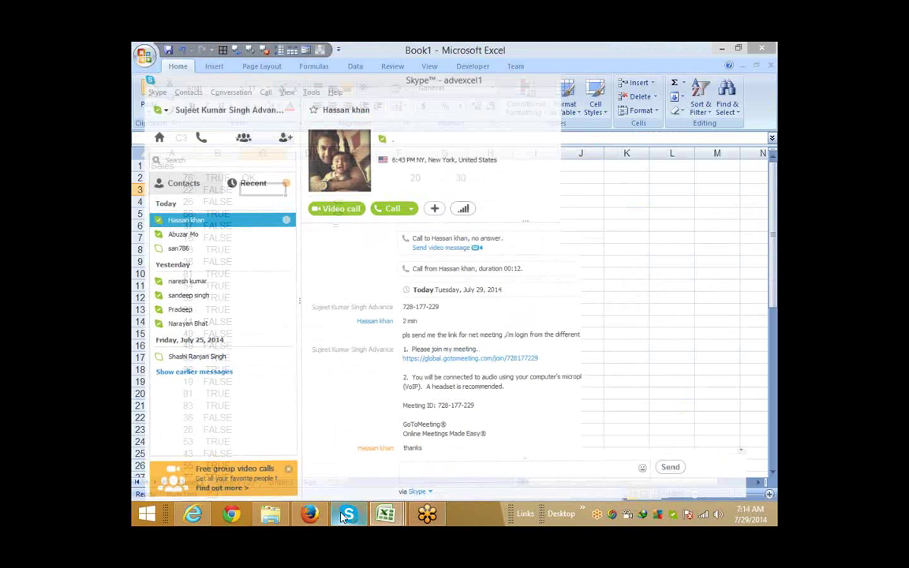
click(273, 181)
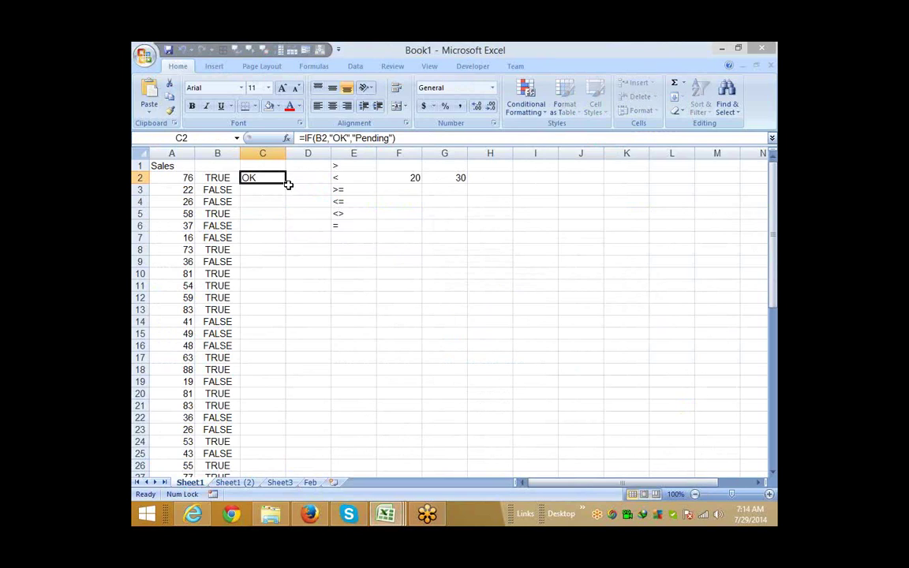
key(F2)
double_click(263, 178)
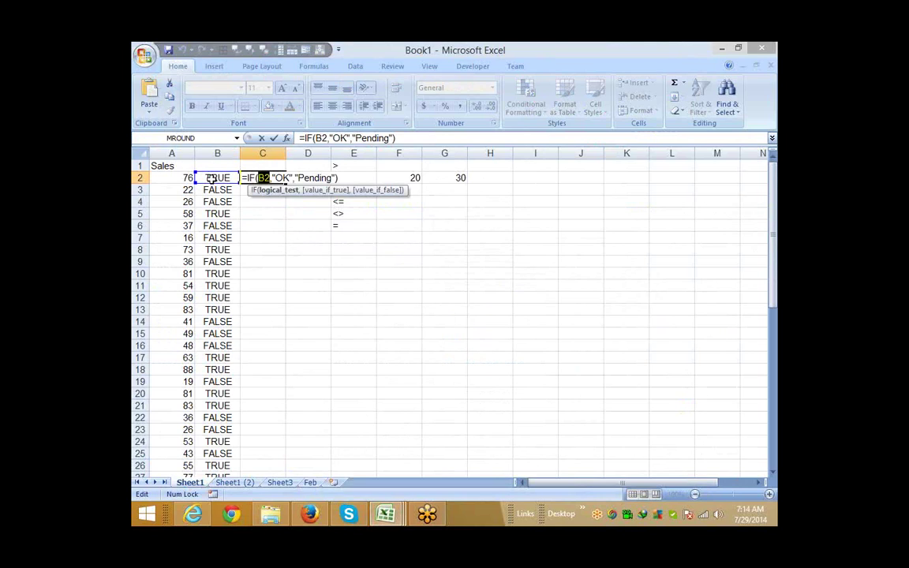
double_click(283, 177)
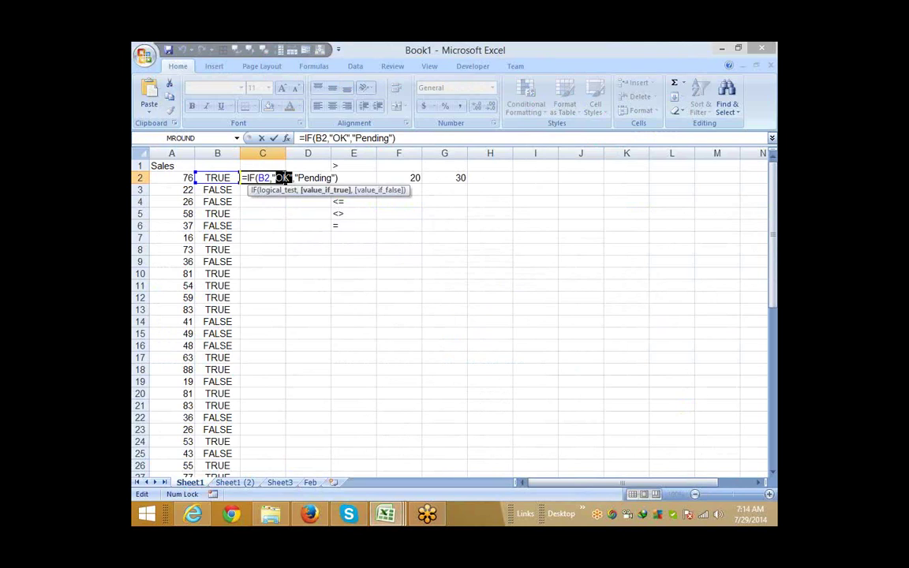
drag(295, 178, 336, 177)
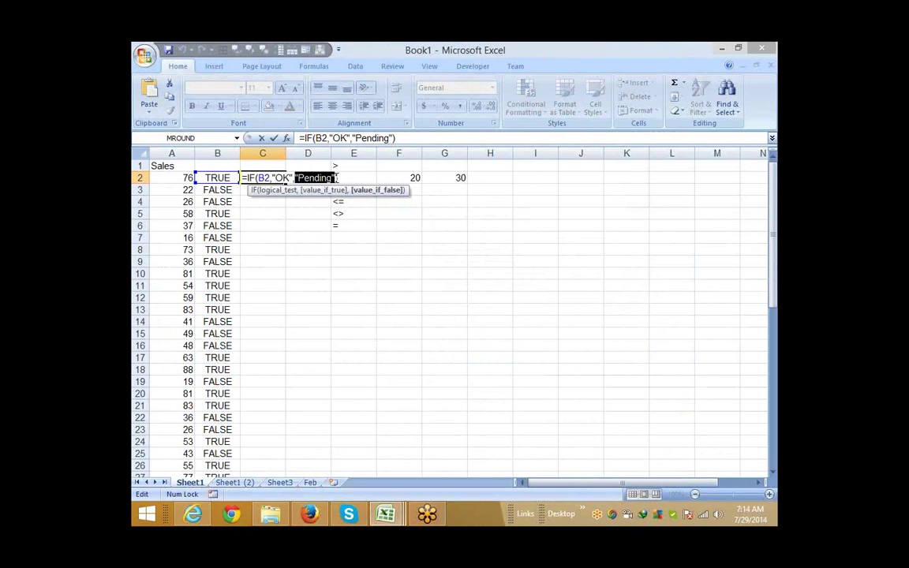
click(265, 180)
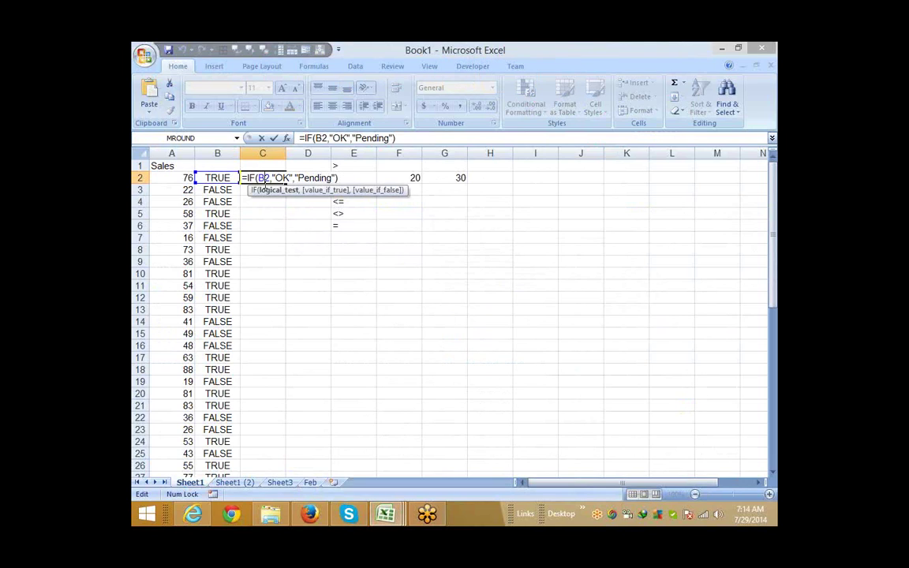
double_click(264, 179)
key(Return)
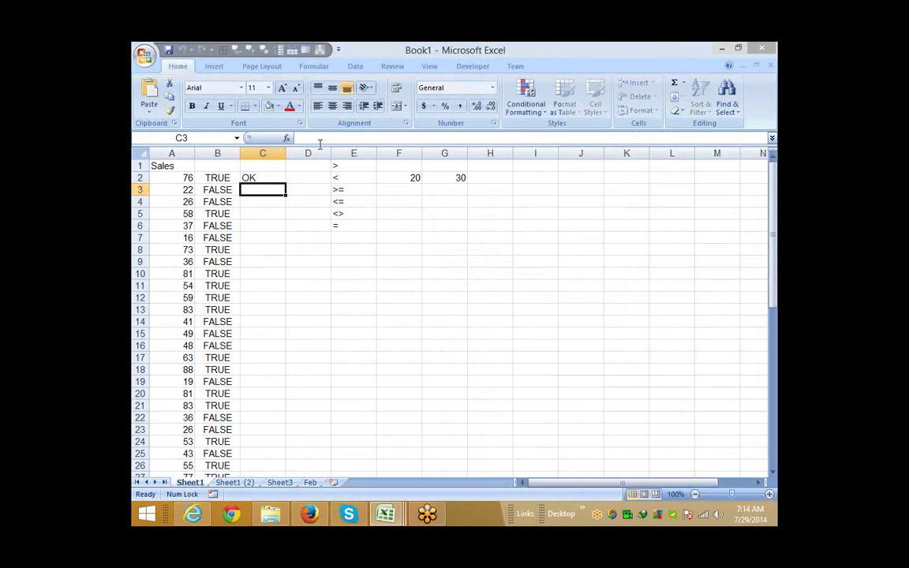
Step: Check B2's formula, then begin C3's formula as =IF(A3>50, using A3 as the condition
double_click(202, 181)
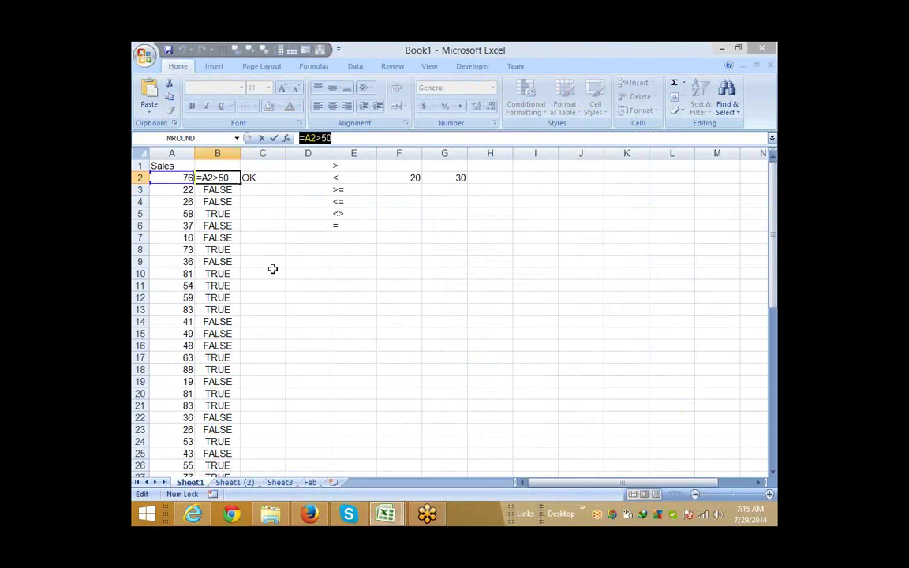
key(Escape)
click(265, 187)
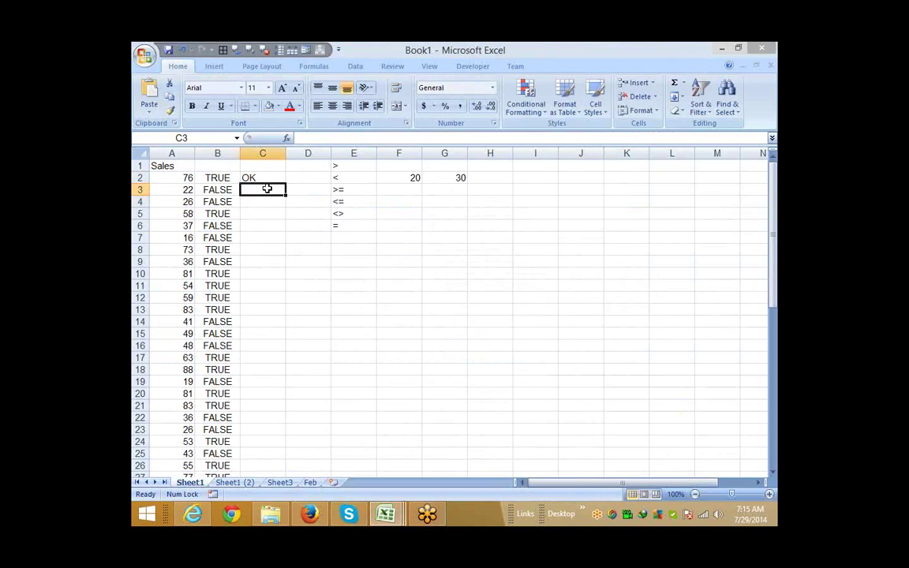
text(=IF)
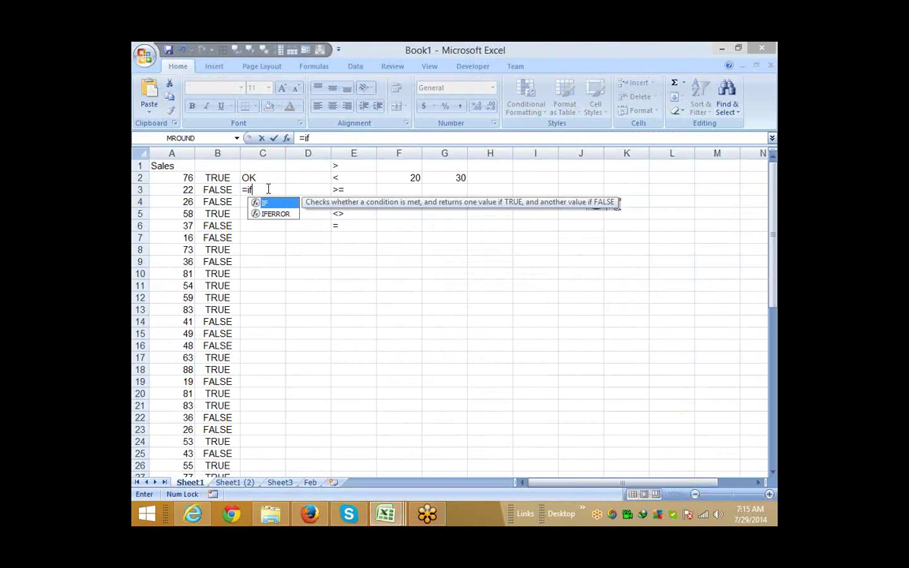
text(()
click(178, 189)
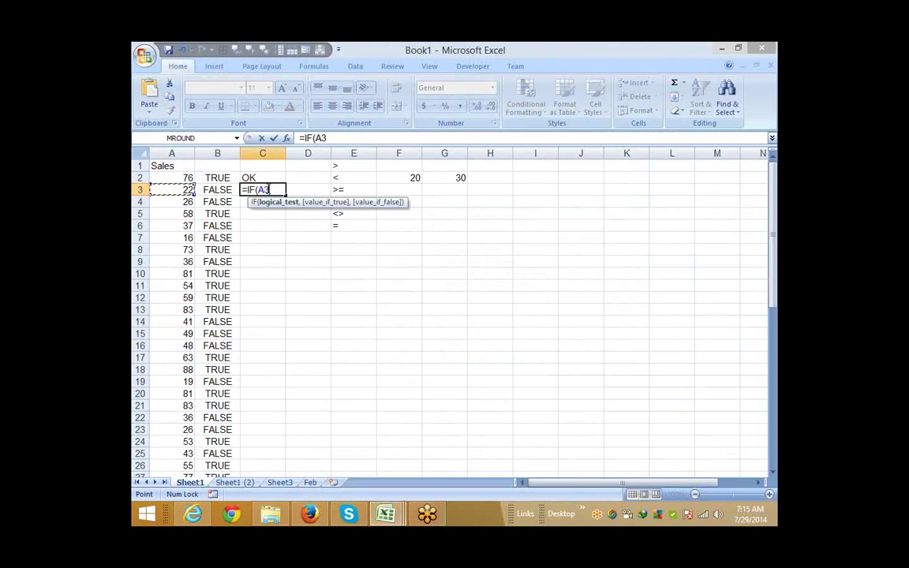
text(>22)
key(BackSpace)
key(BackSpace)
text(5)
text(0,)
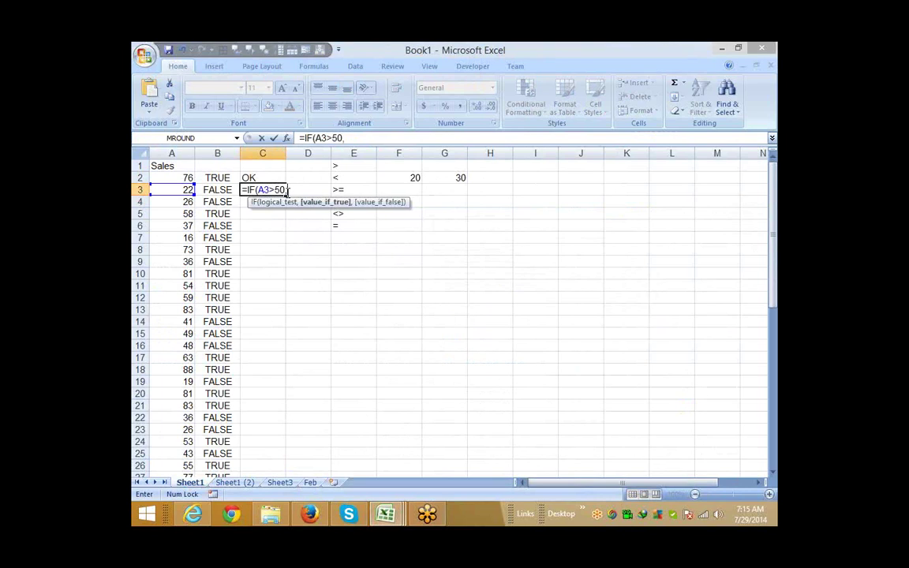
Step: Finish C3 as =IF(A3>50,"OK","Pending") and commit it, showing Pending for 22
drag(286, 191, 257, 190)
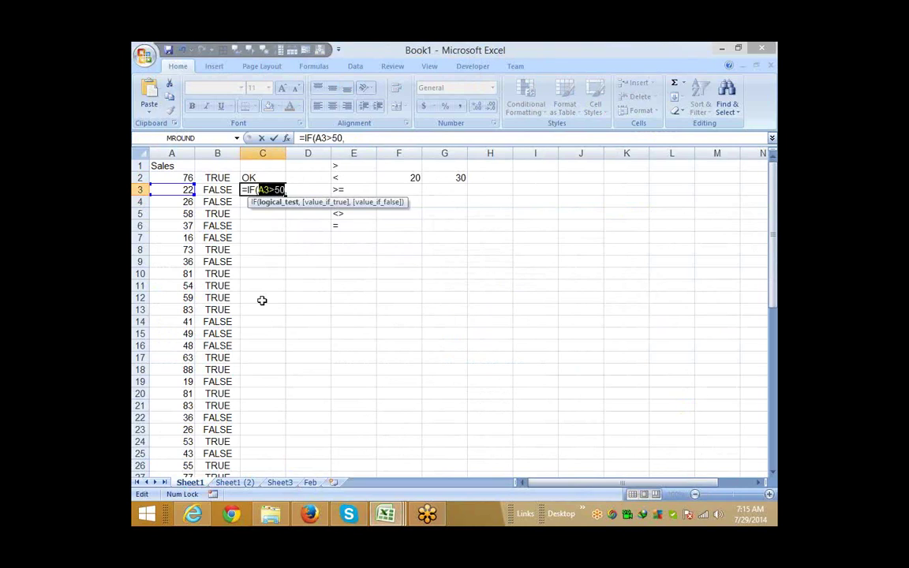
key(Right)
key(Right)
key(End)
text("OK)
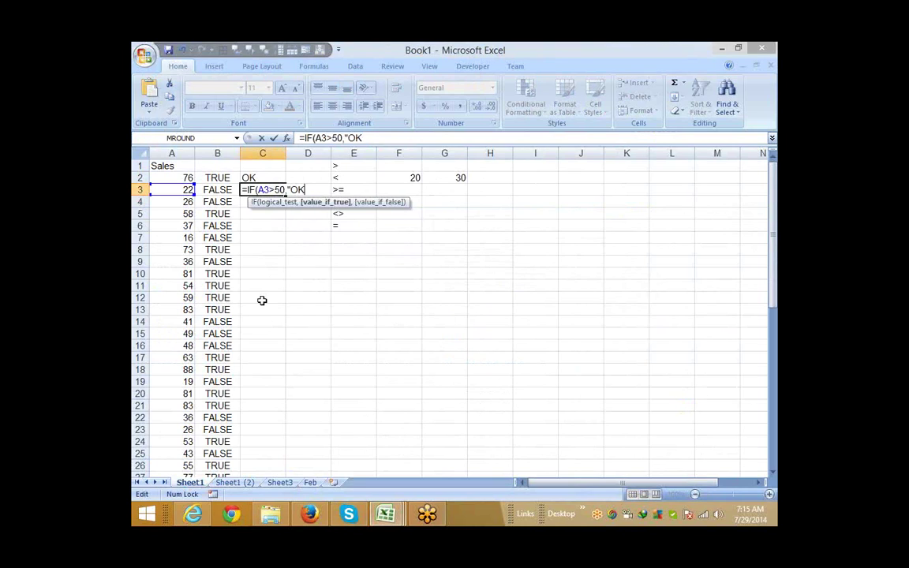
text(",)
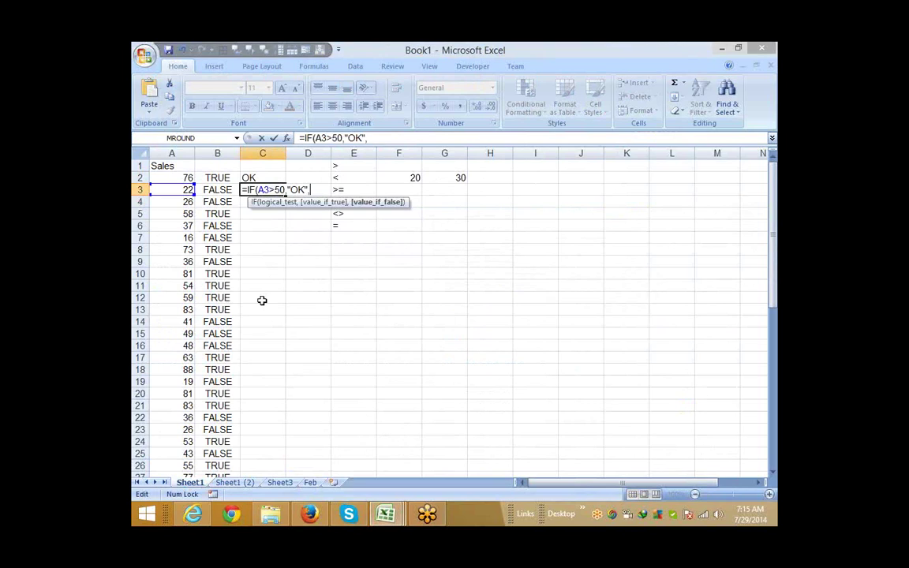
text("Pending)
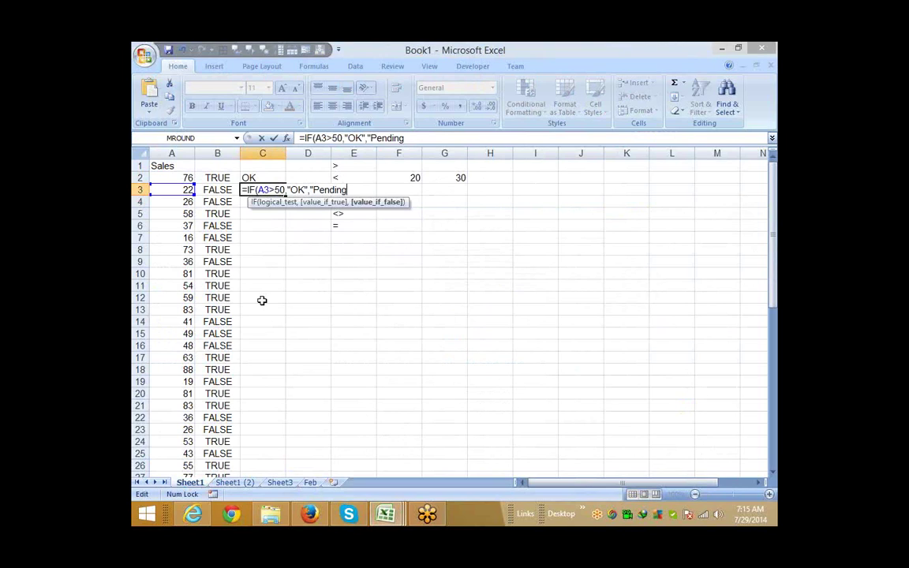
text(")
key(Return)
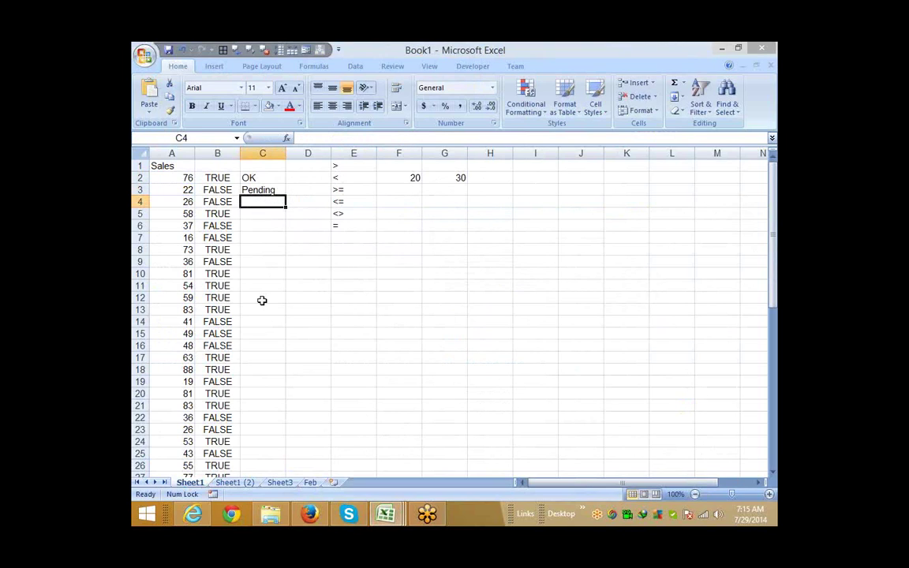
key(Up)
key(Up)
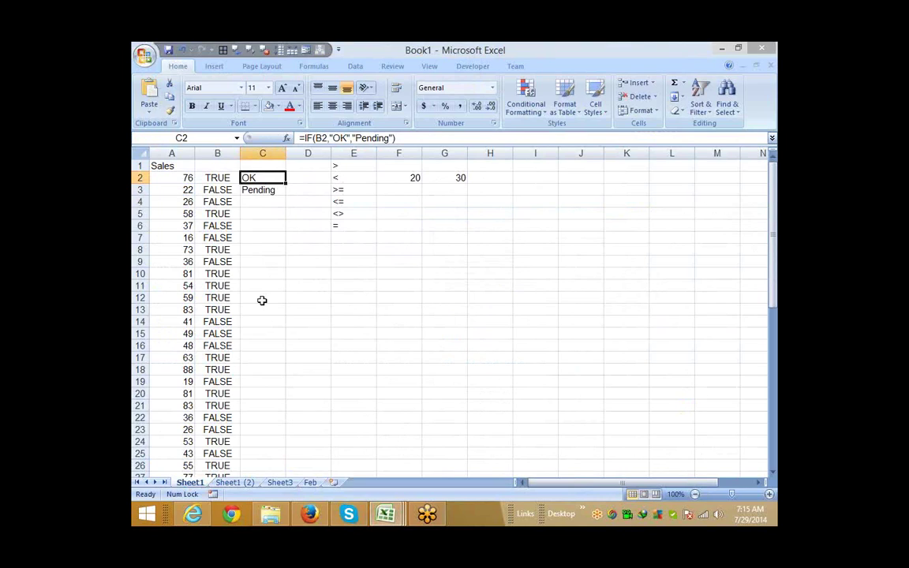
key(Down)
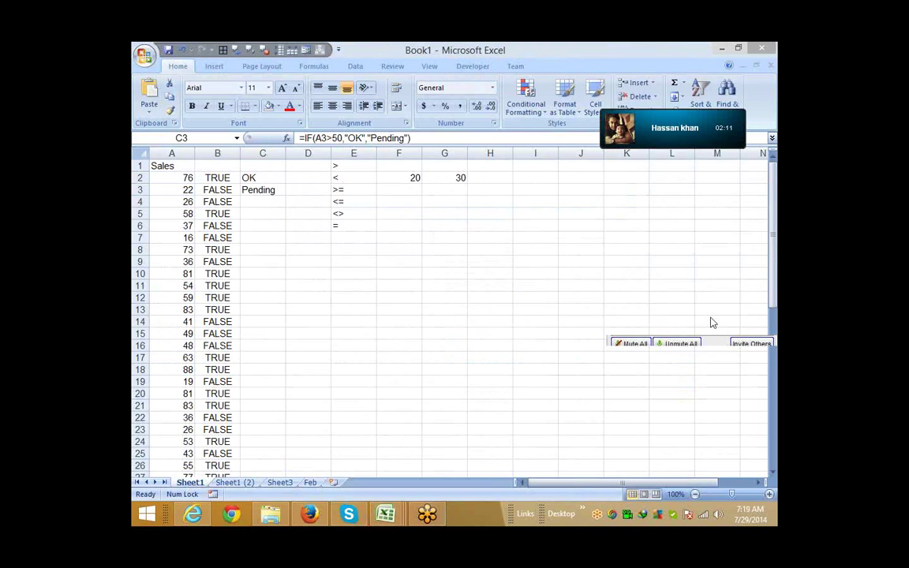
click(348, 515)
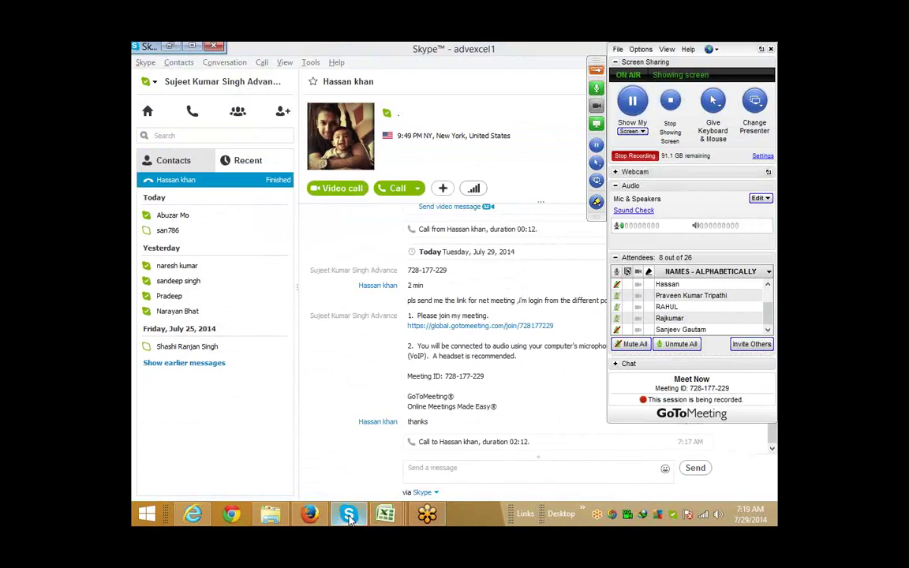
click(348, 514)
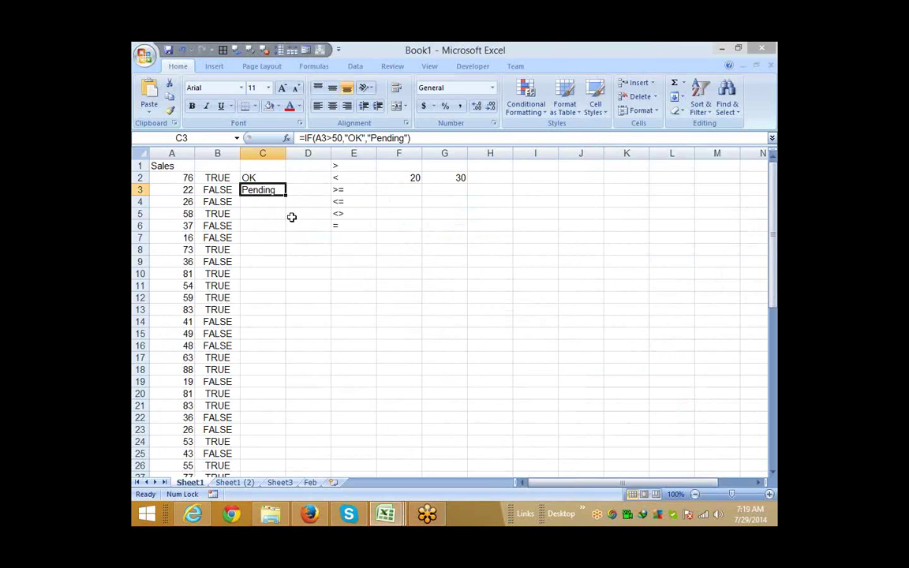
Step: Begin an =IF( formula in C4 beside the sales value 26, accepting IF from autocomplete
key(Down)
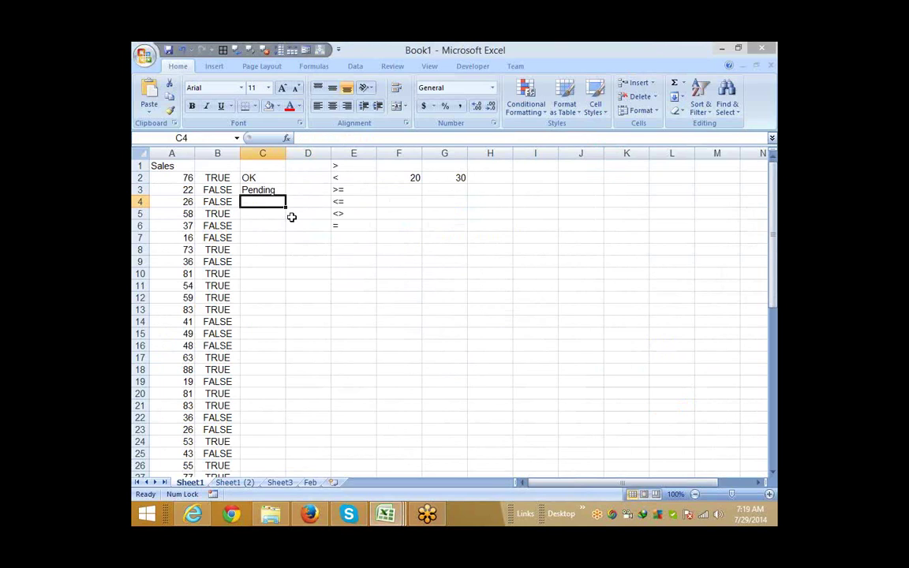
text(=if)
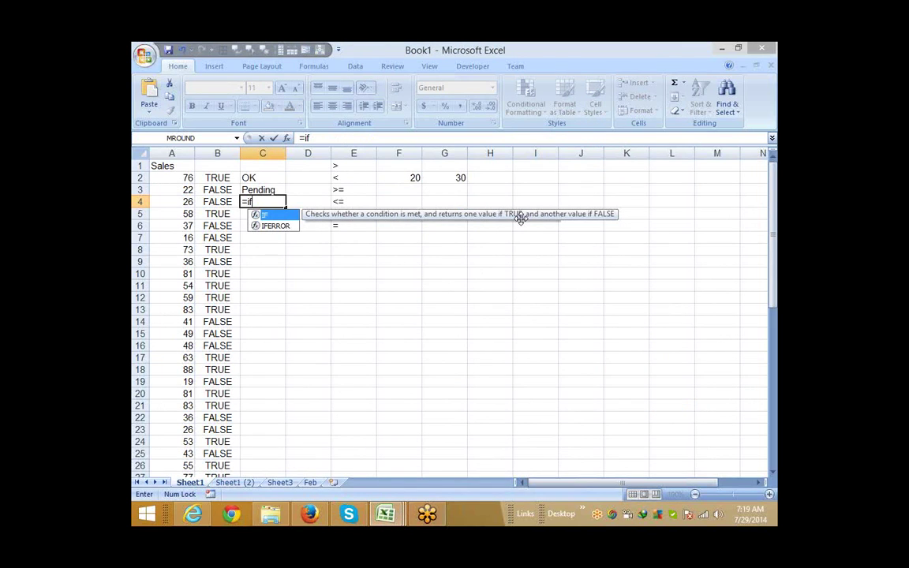
key(Tab)
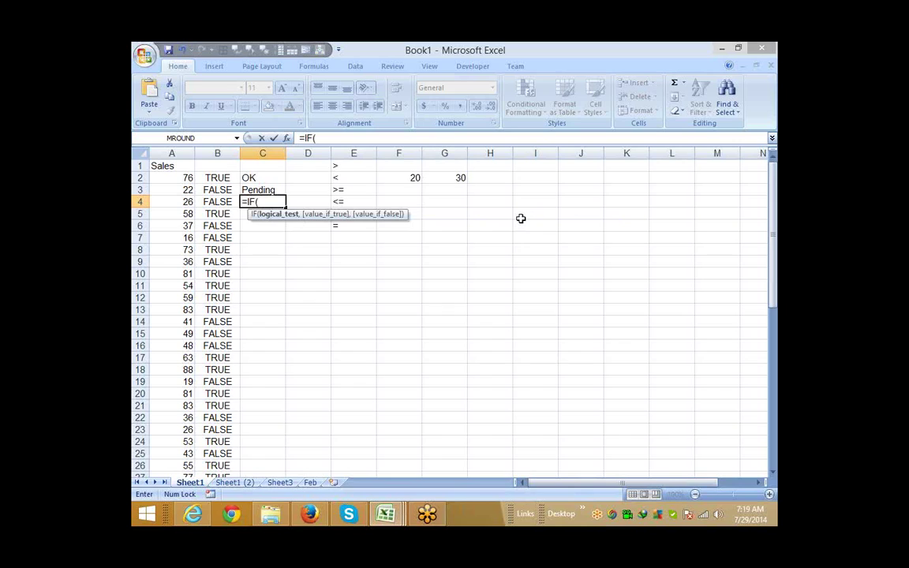
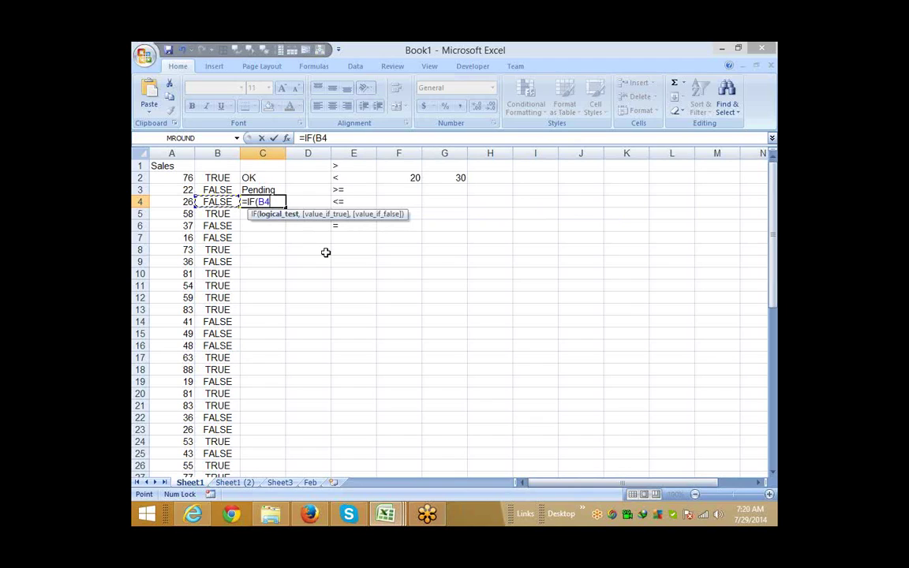
Step: Finish C4 as =IF(B4,"OK","Pending") after trying G2 and 500 as the true value
text(,)
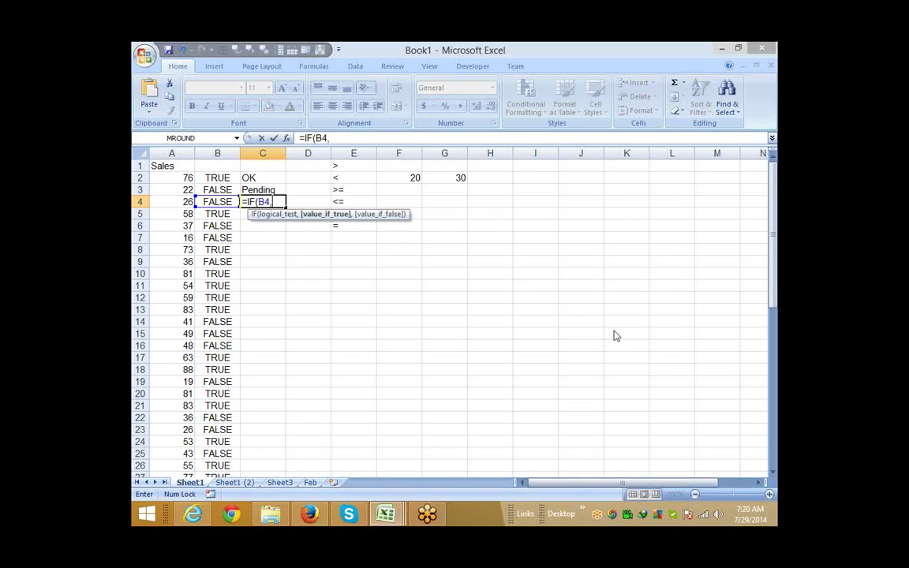
click(282, 202)
click(455, 178)
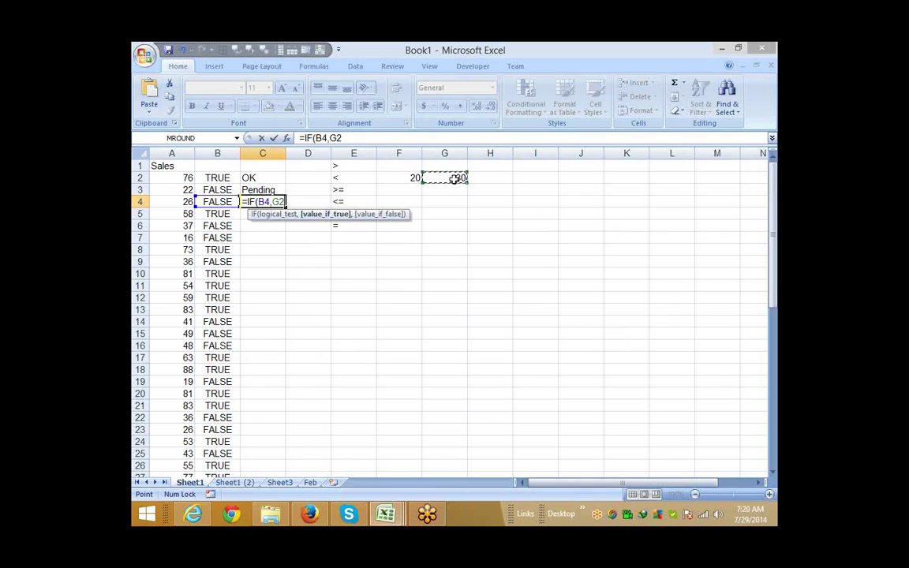
key(BackSpace)
key(BackSpace)
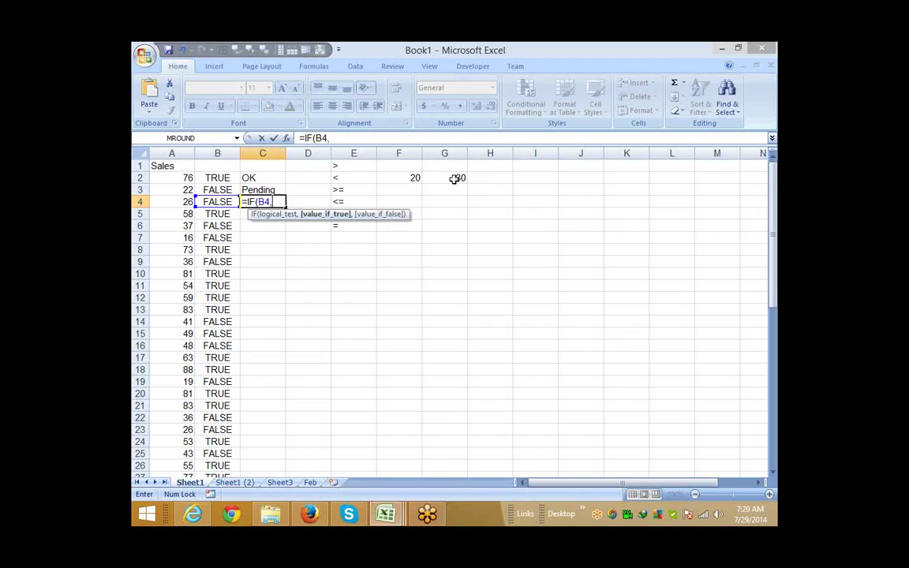
text(500)
key(BackSpace)
key(BackSpace)
key(BackSpace)
text("O)
text(K")
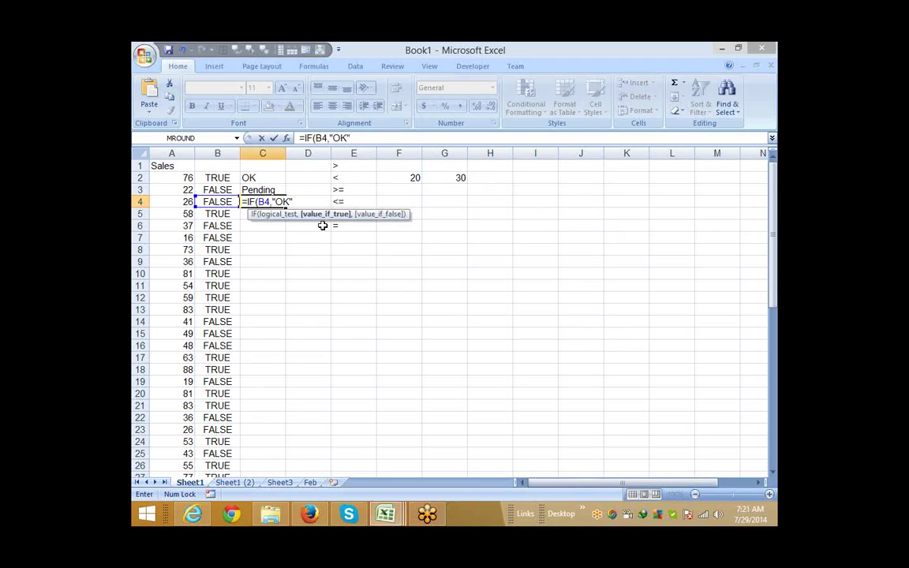
text(,)
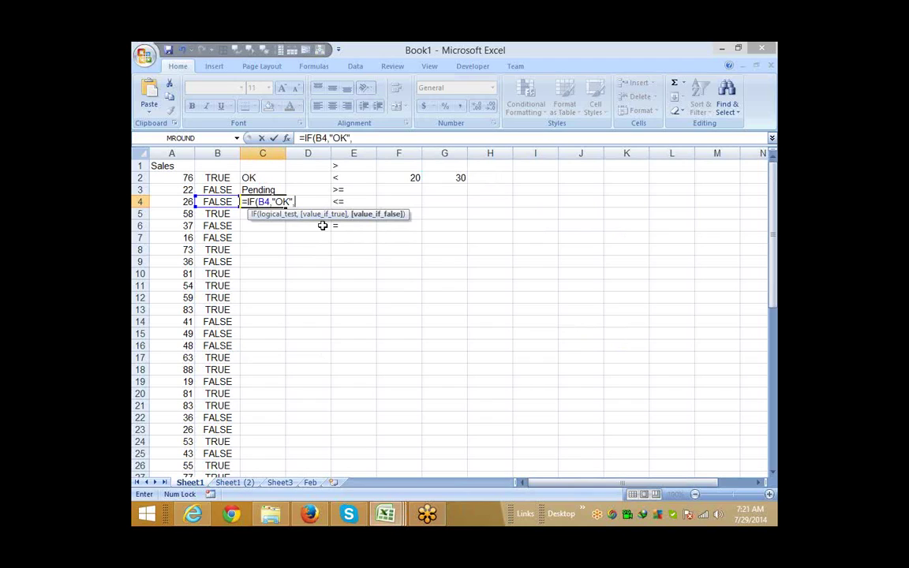
text("Pe)
text(nding)
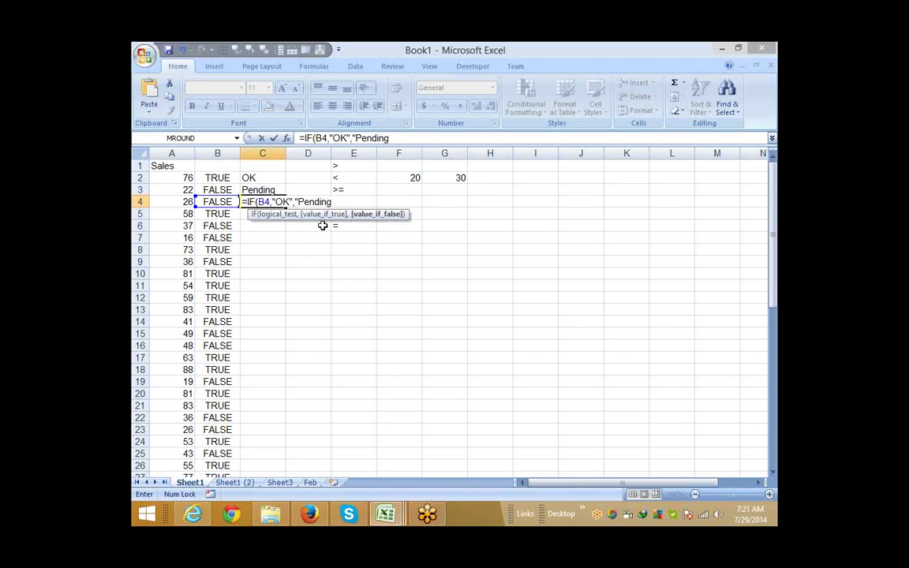
key(Return)
key(Up)
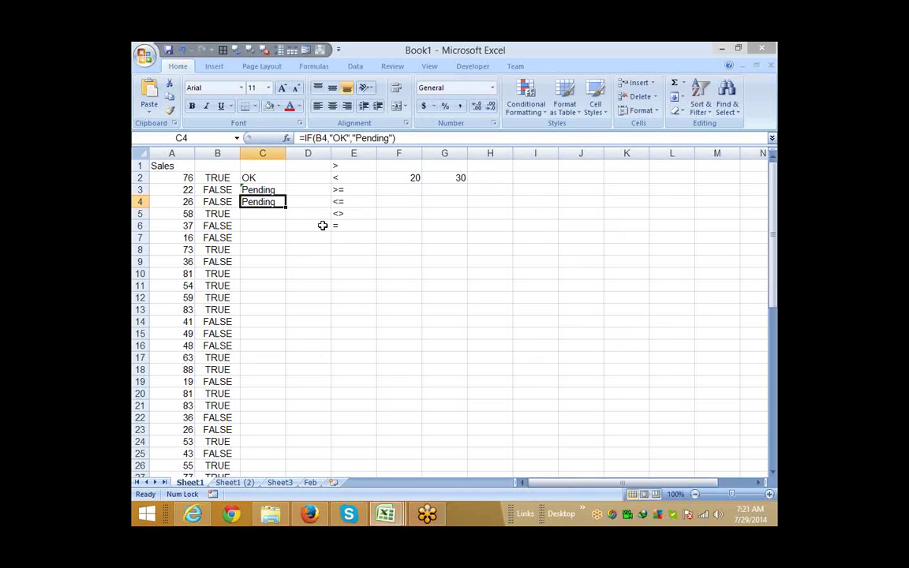
key(F2)
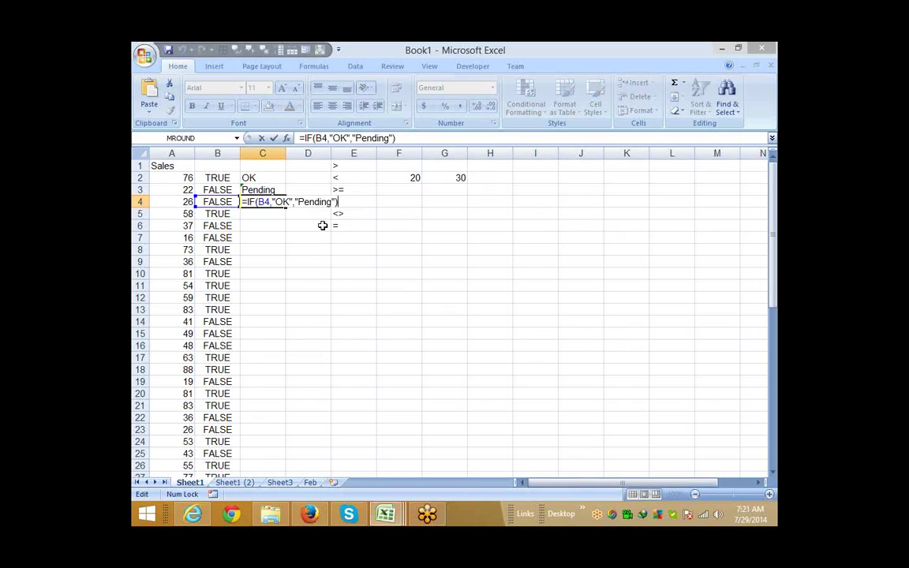
key(Left)
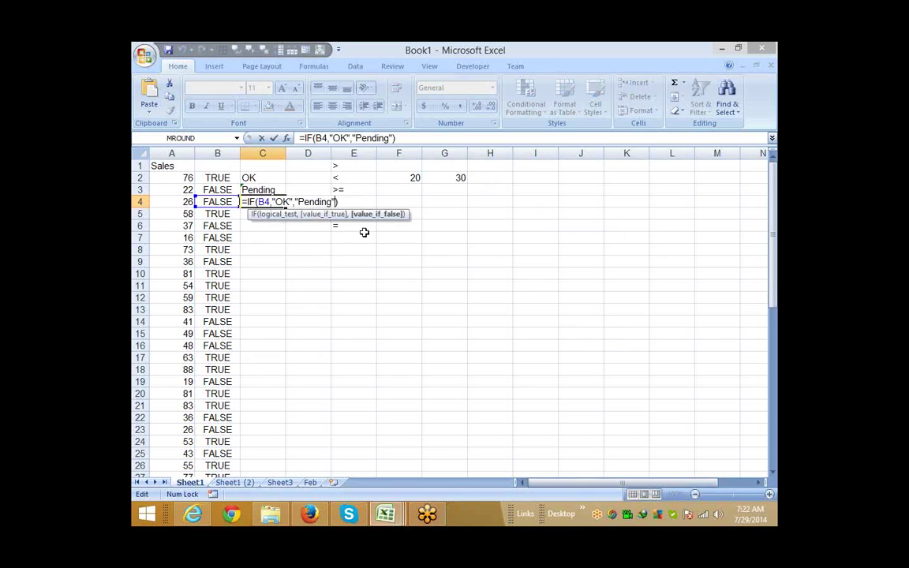
click(364, 234)
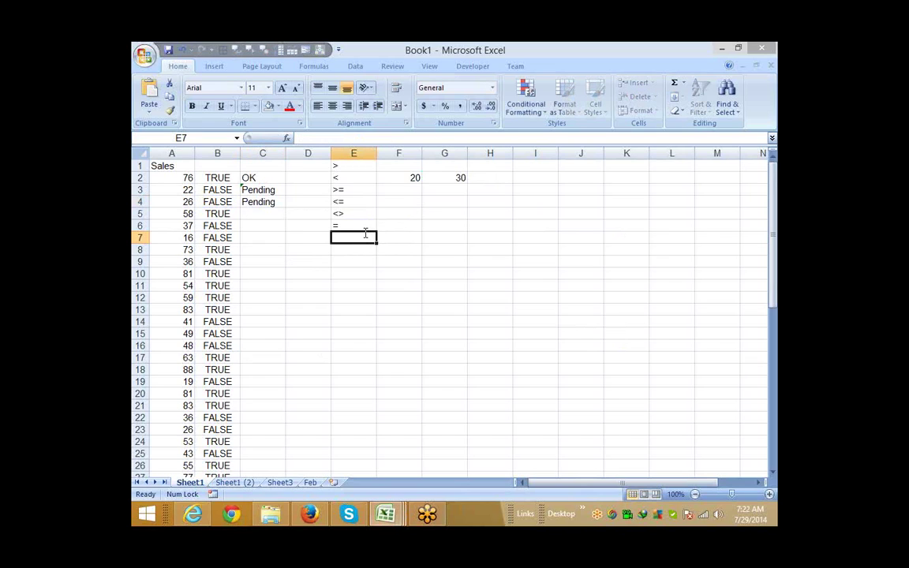
text(=vl)
key(Tab)
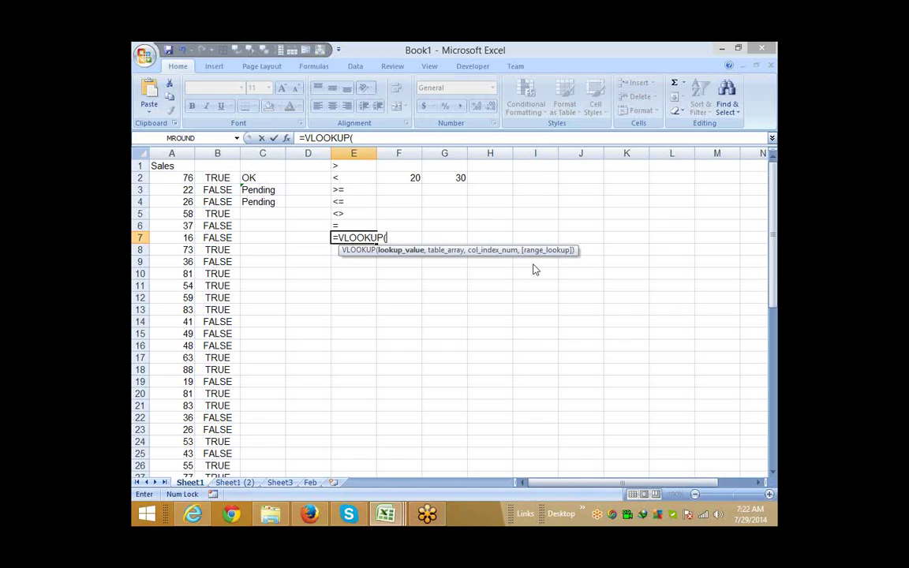
key(Return)
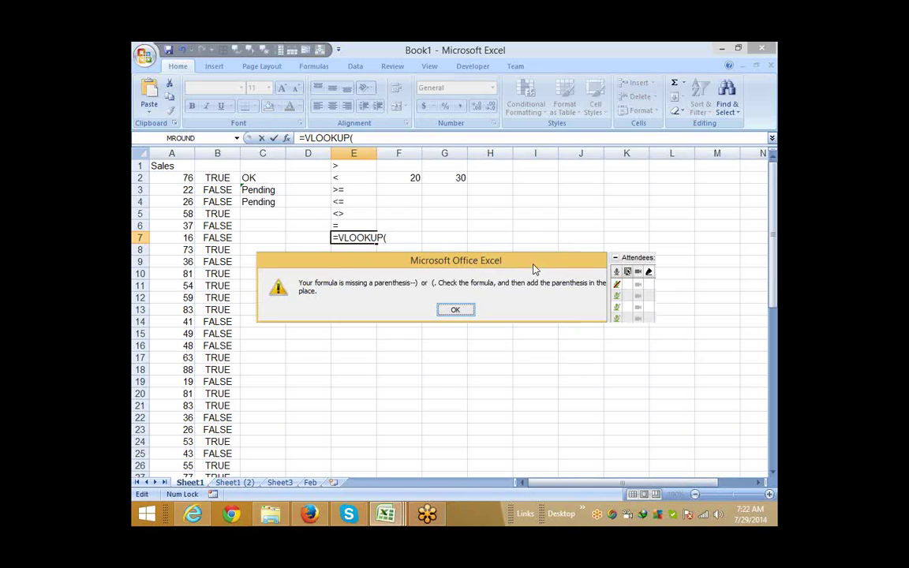
key(Escape)
key(Escape)
key(Left)
key(Left)
key(Up)
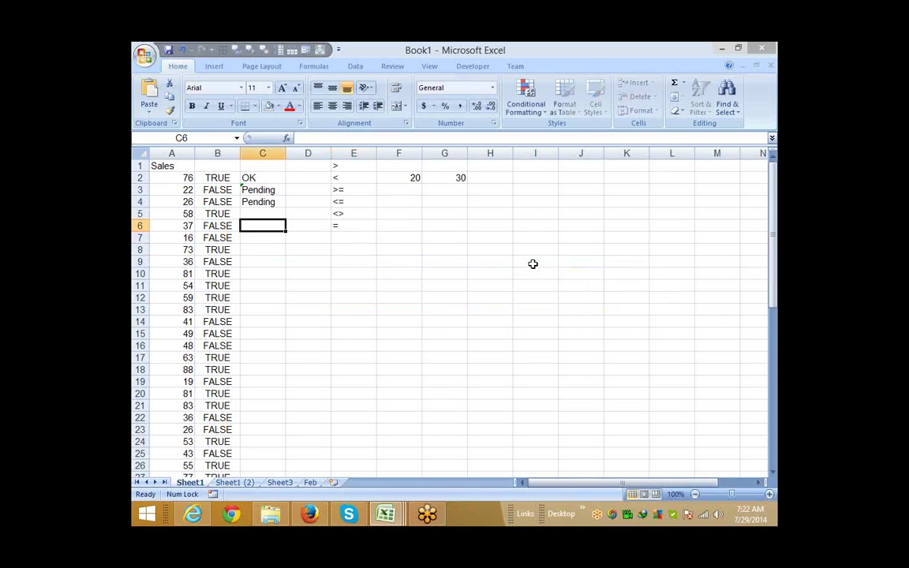
text(=IF()
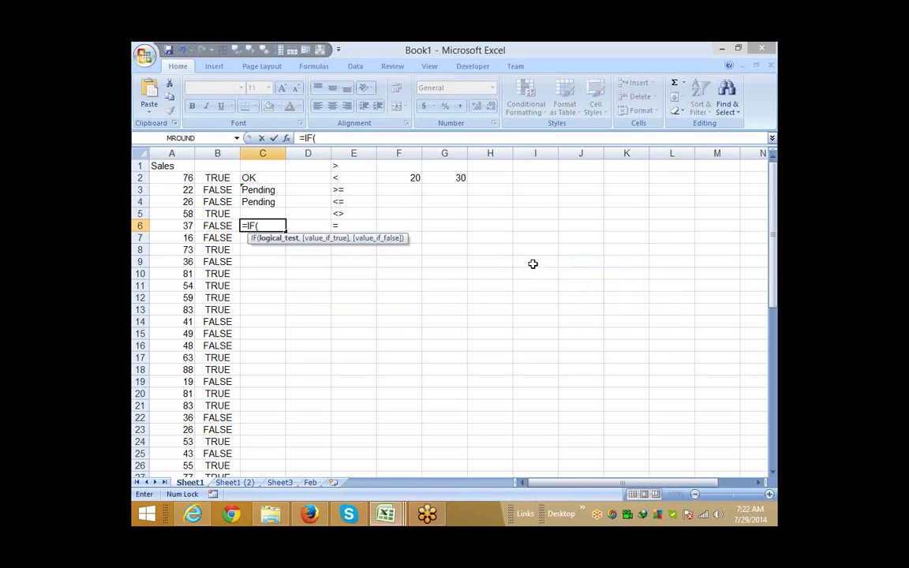
Step: Enter =IF(B6,) in C6, with B6 as the condition after the missing-parenthesis warning
key(Return)
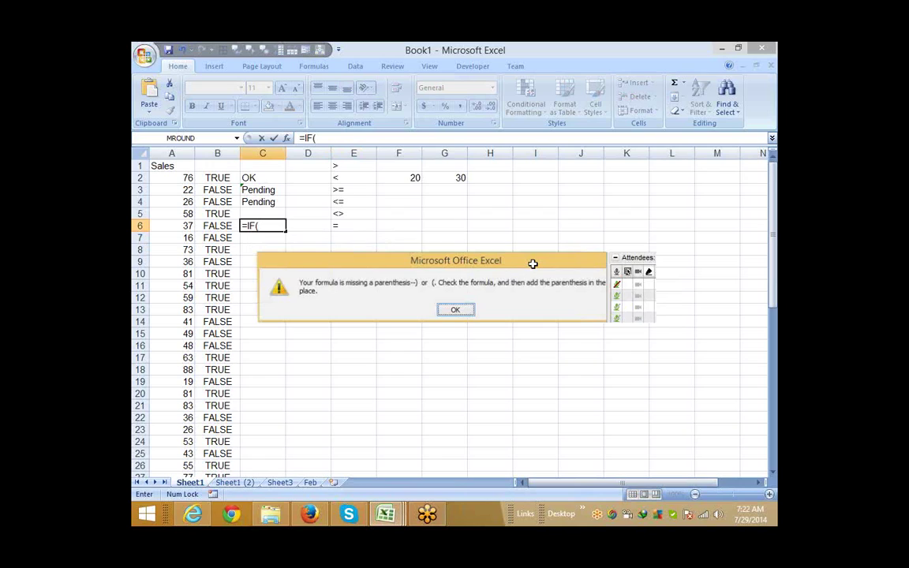
key(Return)
click(229, 226)
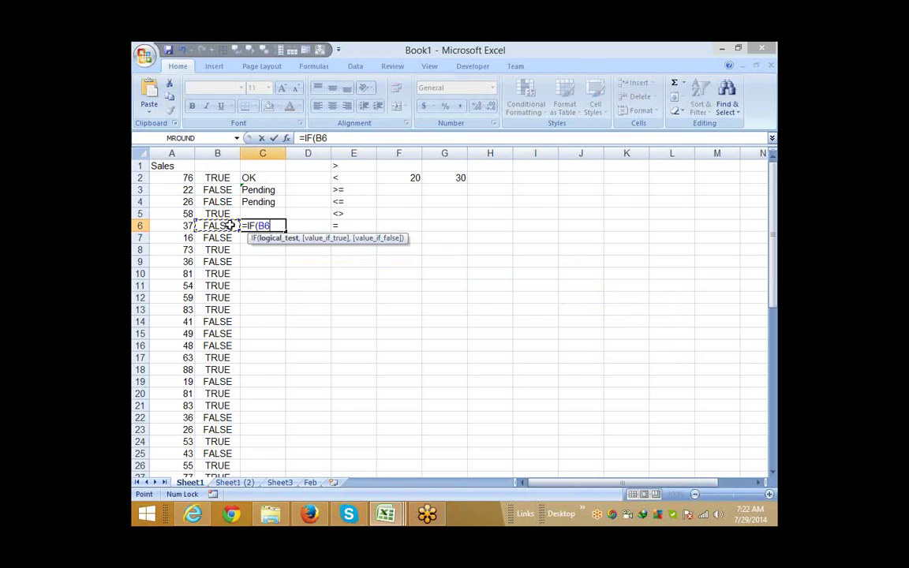
text(,)
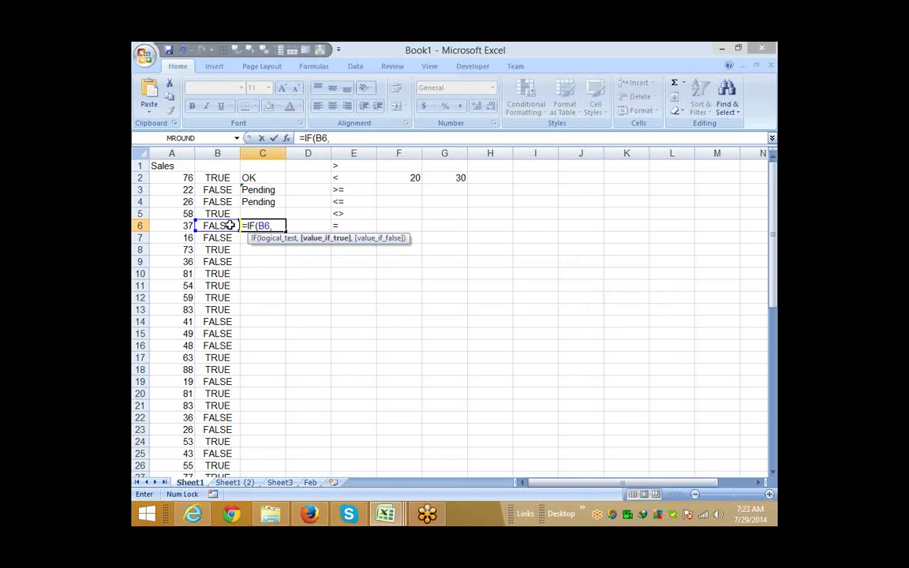
key(Return)
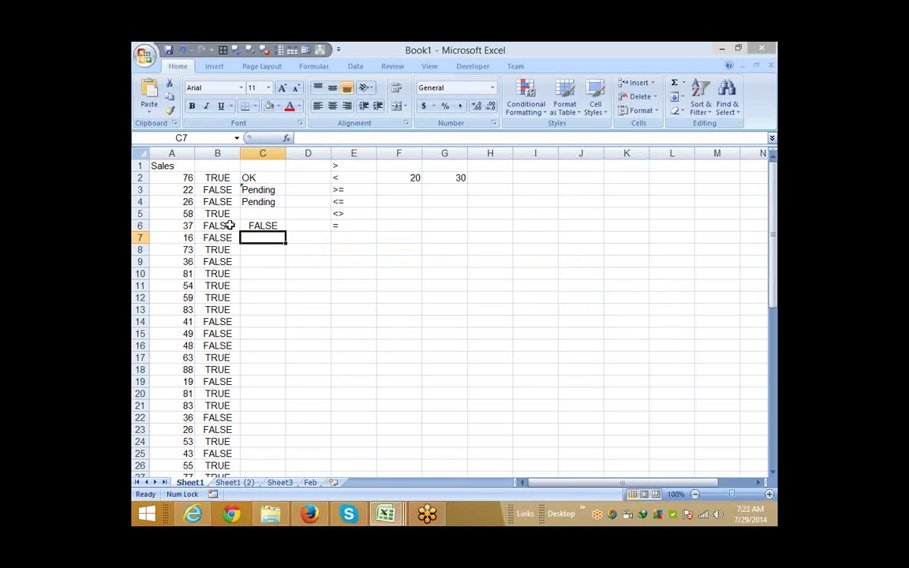
Step: Reopen C6's IF formula for editing to see its argument hints
key(Up)
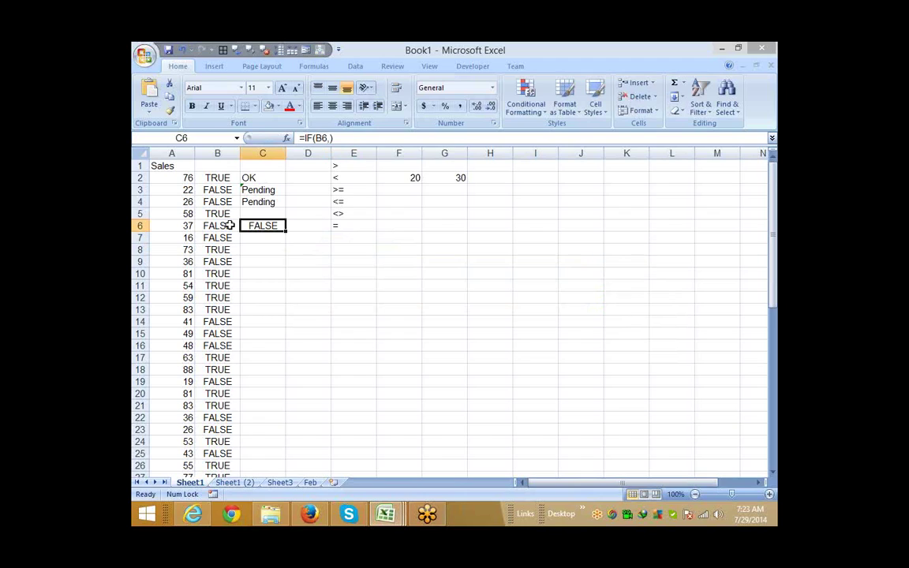
key(F2)
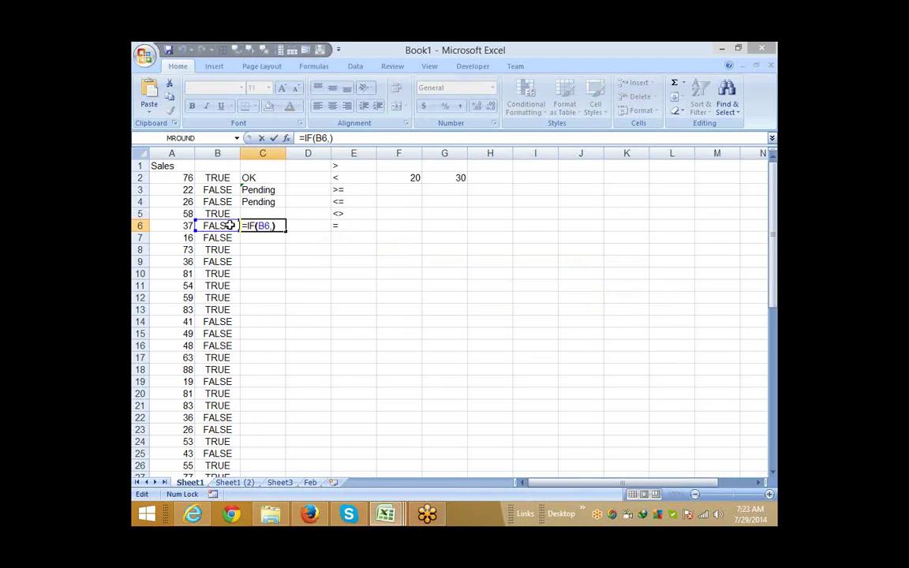
key(Left)
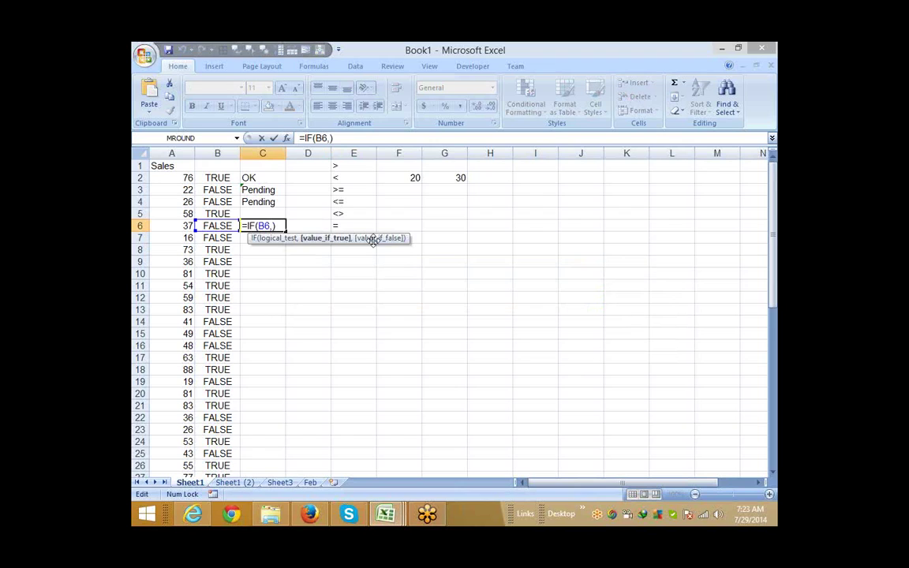
Step: Cancel the unfinished =IF(B6,) entry so cell C6 stays empty
key(ctrl+Return)
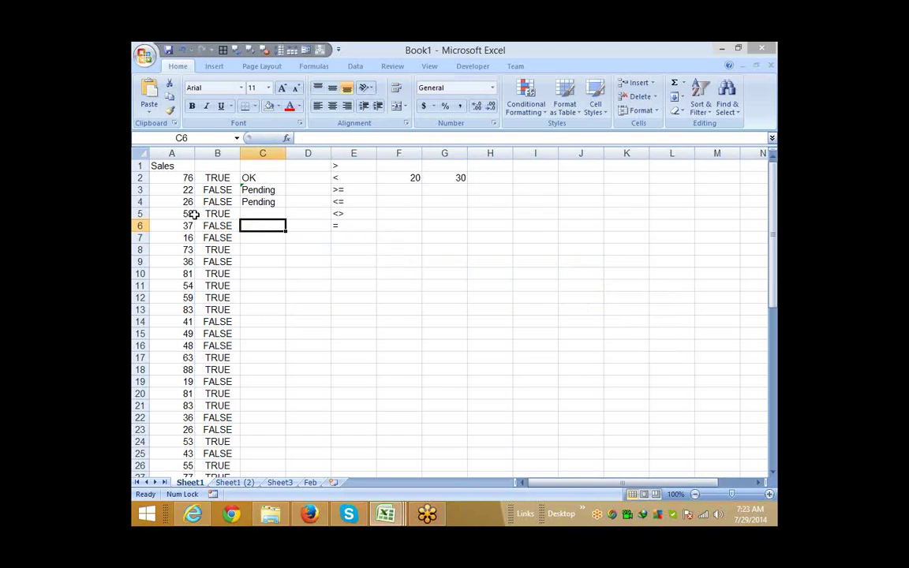
Step: Open 'If condition test' from Recent Documents, using the second entry after a file-not-found error
click(143, 54)
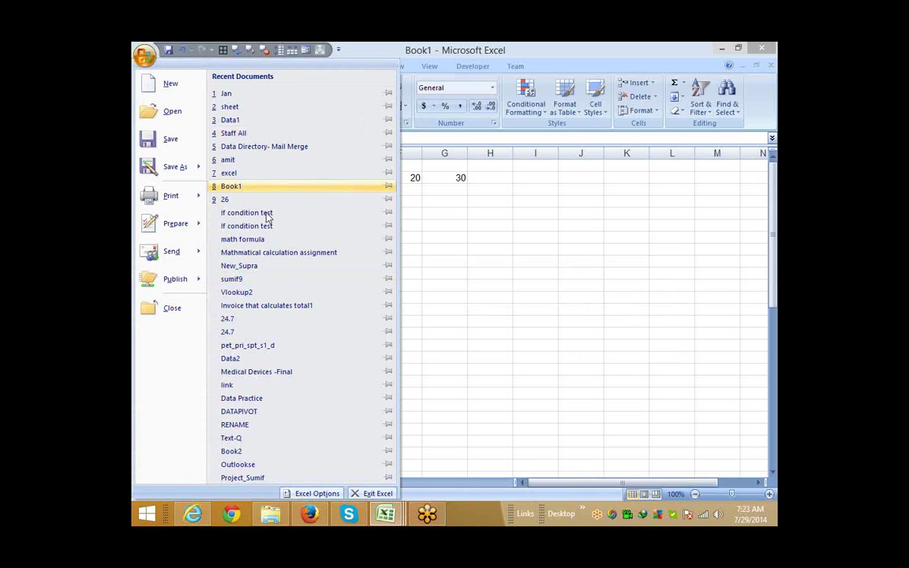
click(314, 206)
key(Return)
click(143, 55)
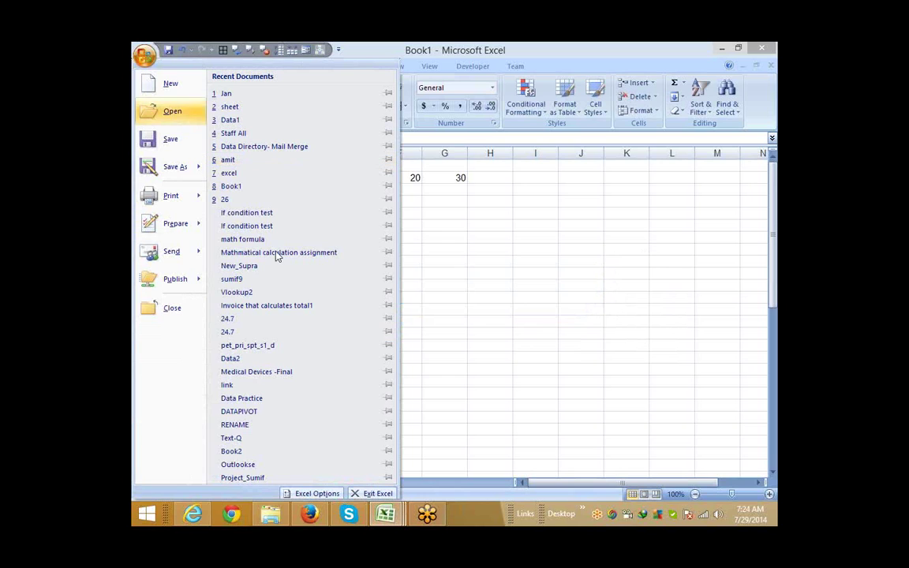
click(265, 226)
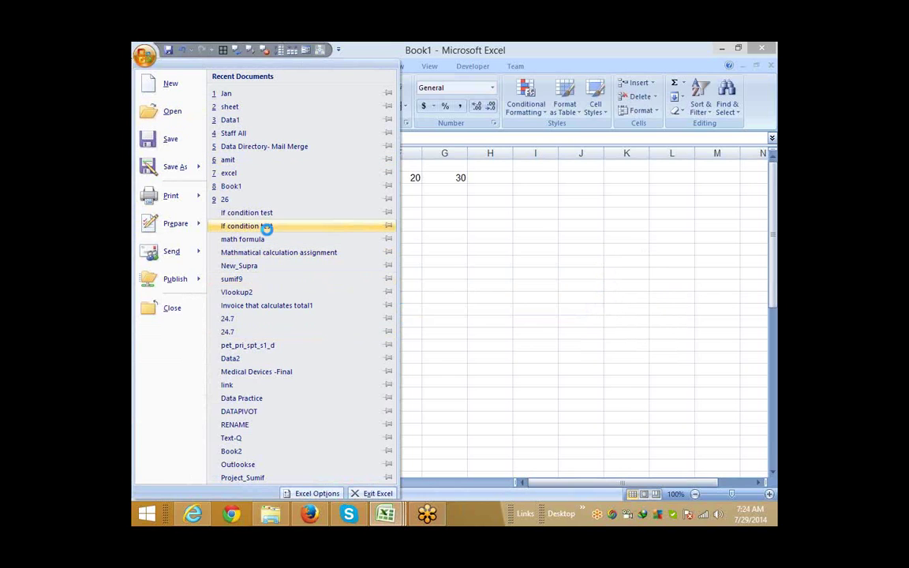
Step: Switch to the Q1 sheet and delete the old commission values in C2:C12
click(183, 482)
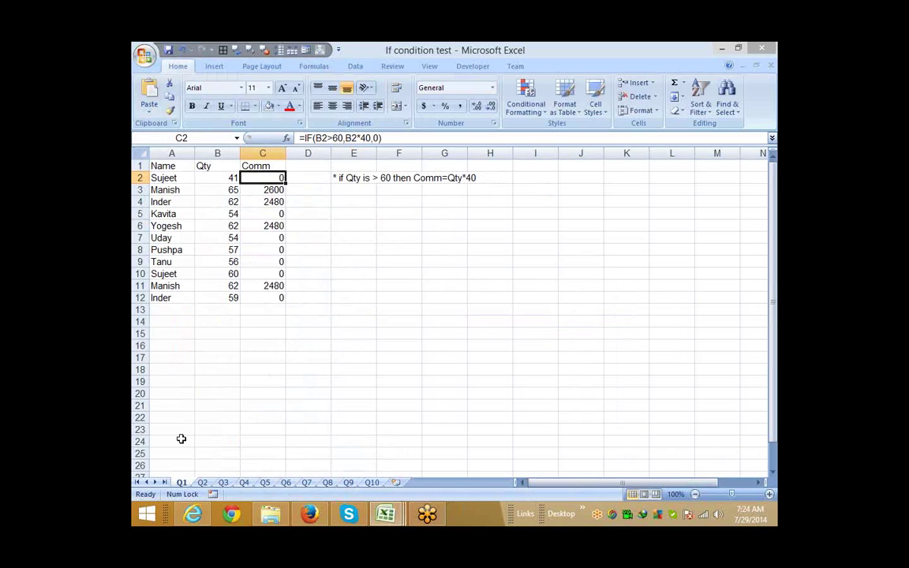
key(ctrl+shift+Down)
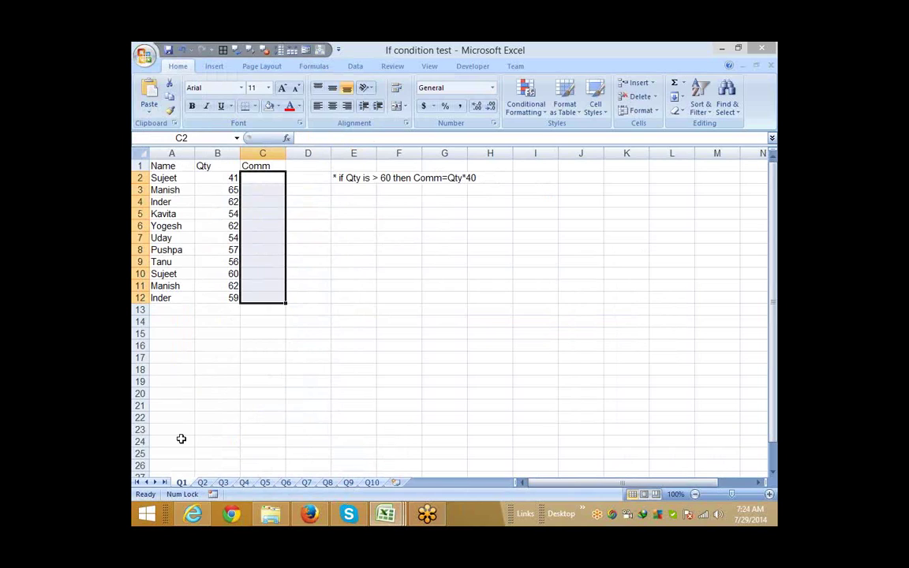
key(Delete)
Step: Look over the Name and Qty values and the Qty*40 commission rule note
key(Left)
key(Left)
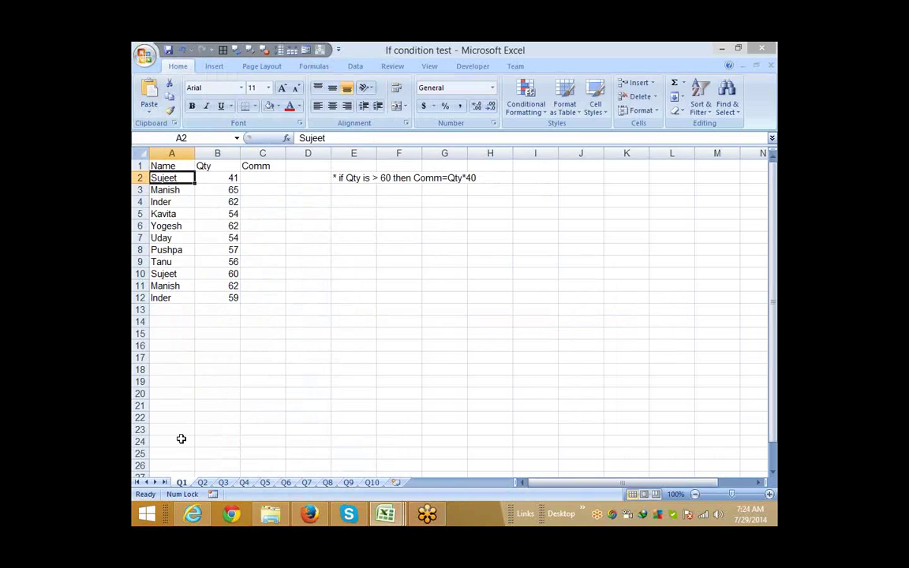
key(Right)
key(ctrl+shift+Down)
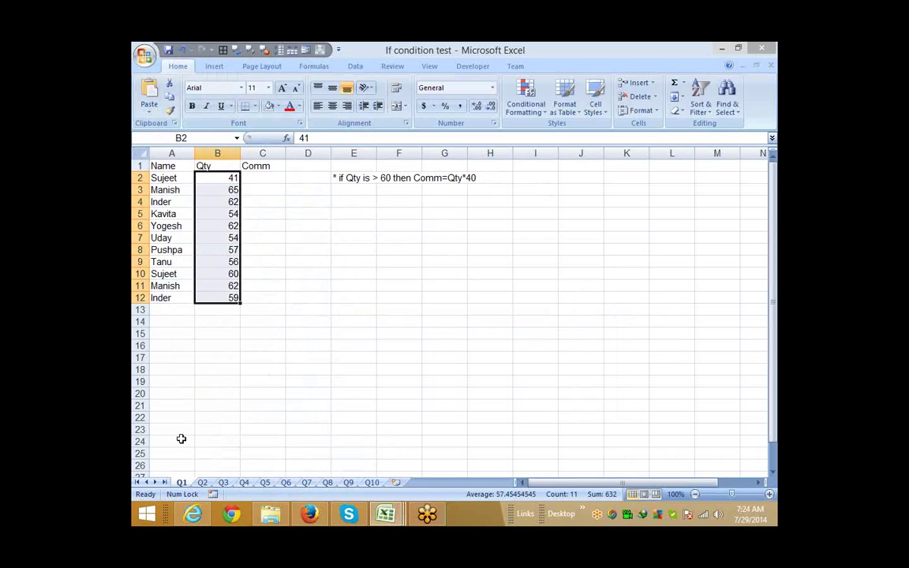
key(Right)
key(Right)
key(Right)
key(Down)
key(Down)
key(Left)
key(Left)
key(Left)
key(Left)
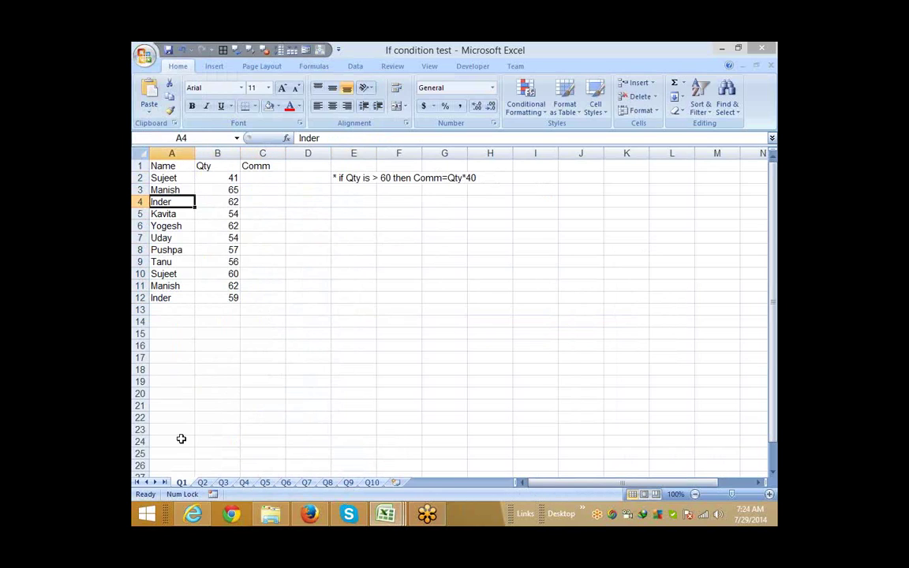
key(Up)
key(Right)
key(Right)
key(Up)
key(Up)
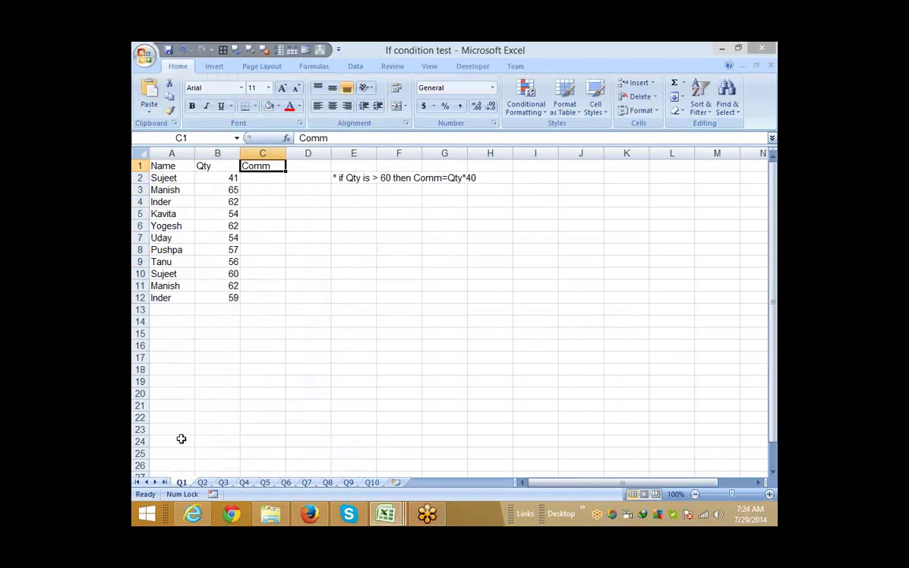
key(Left)
key(Down)
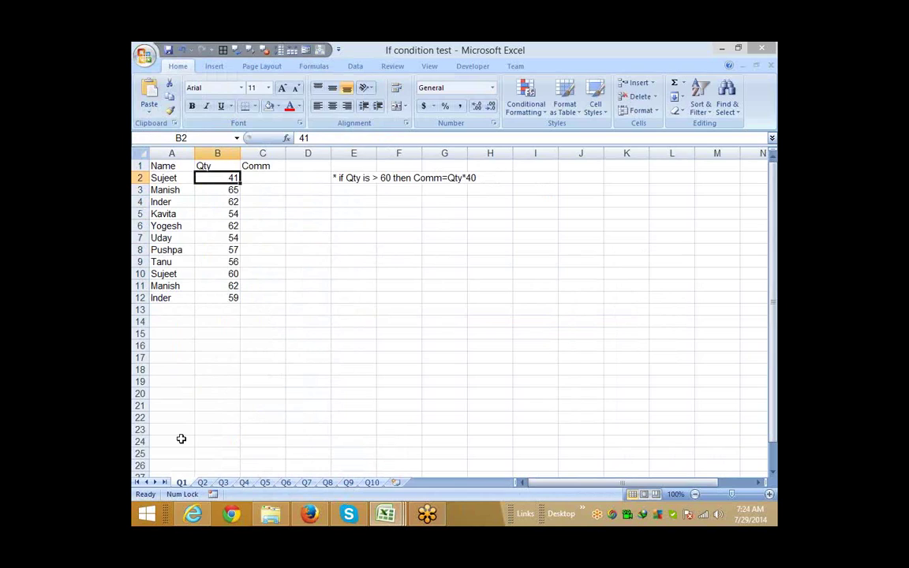
key(Right)
key(Right)
key(Right)
key(Down)
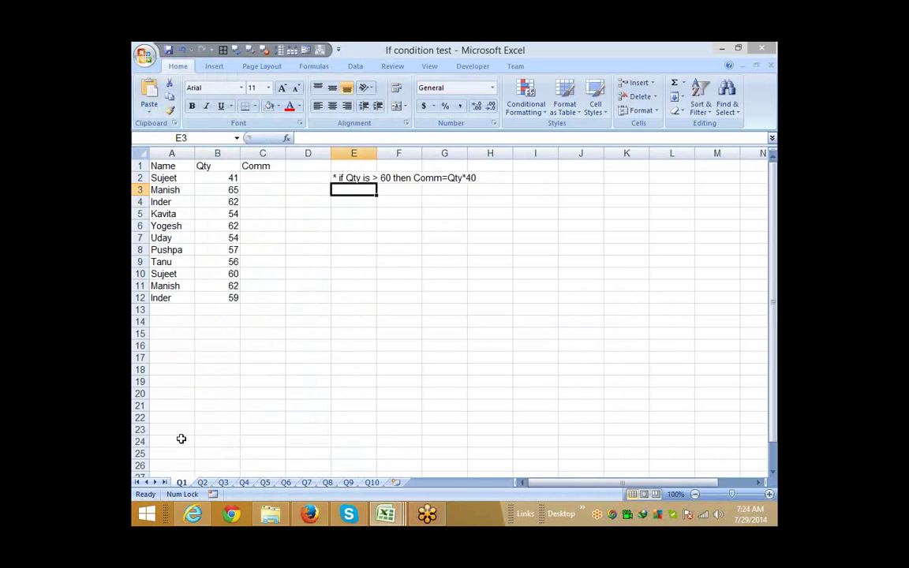
key(Left)
key(Left)
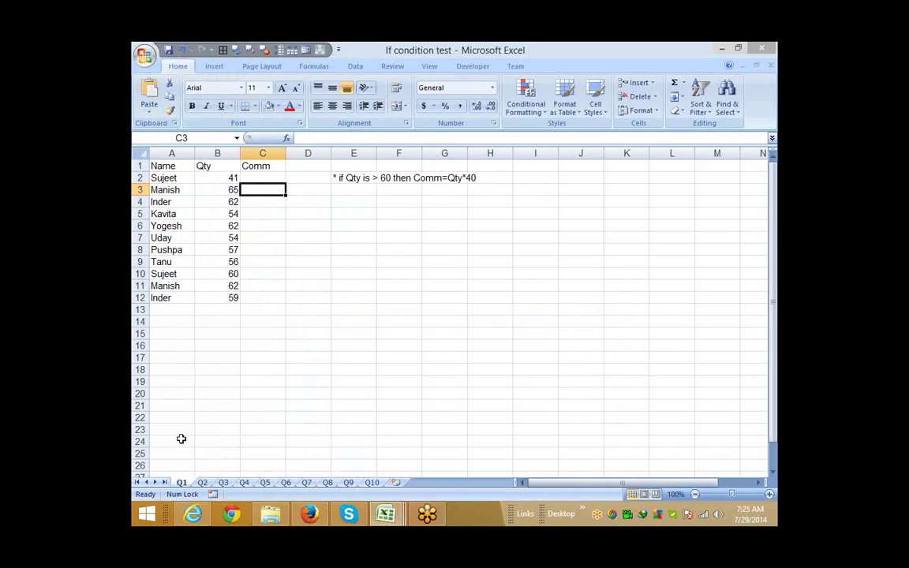
Step: Enter =IF(B2>=60,B2*40,0) in C2 using the IF autocomplete suggestion
key(Up)
text(=)
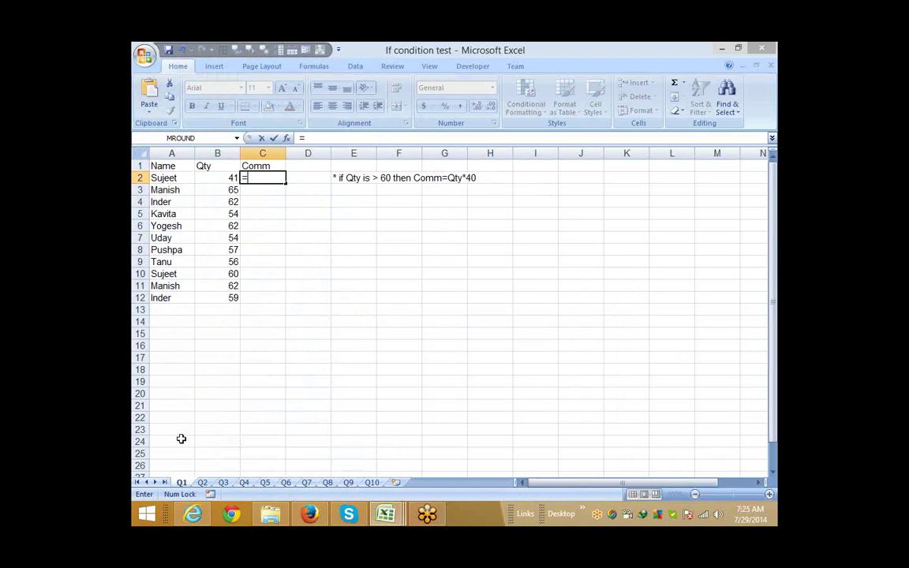
text(if)
key(Tab)
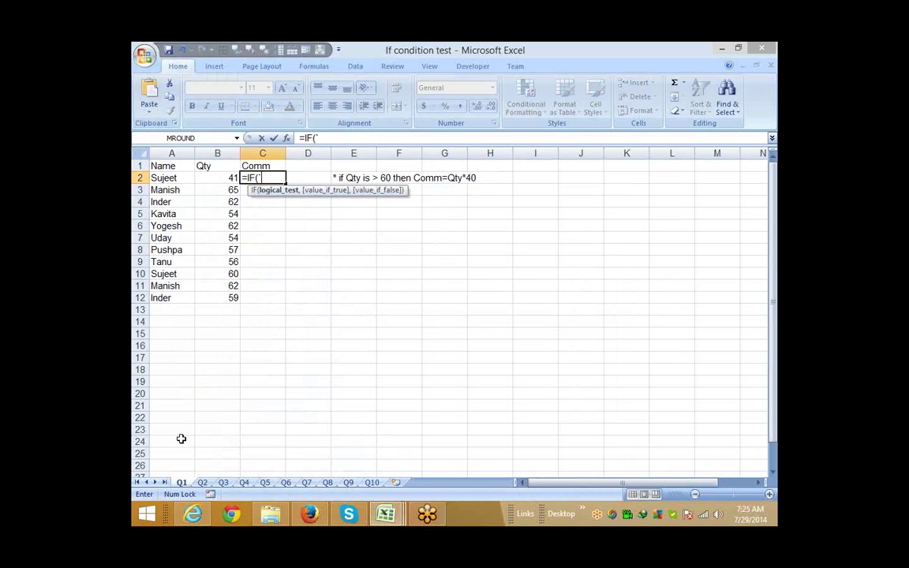
key(BackSpace)
key(Left)
text(>=)
text(60)
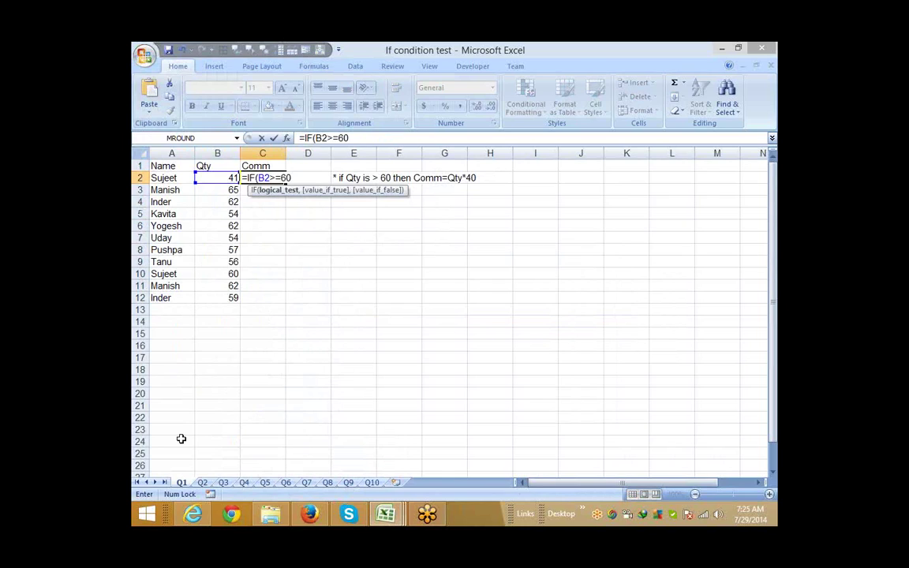
text(,)
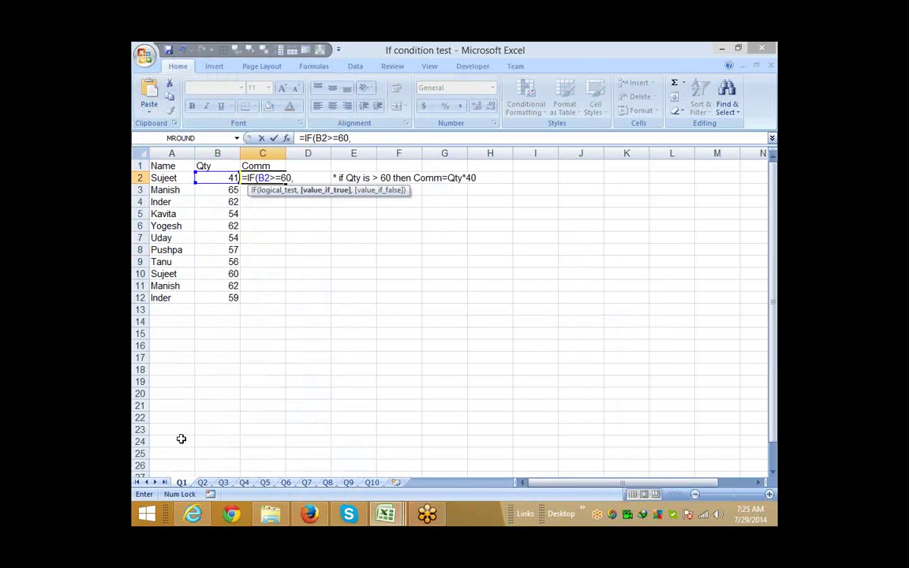
key(Left)
text(*40)
text(,0)
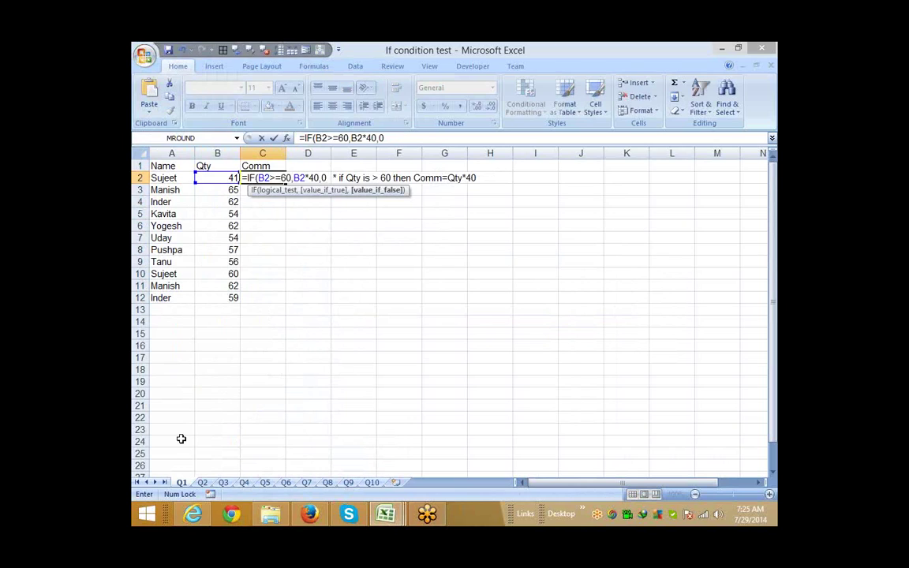
key(ctrl+Return)
Step: Remove the ',0' false-case value from C2's formula, leaving it returning FALSE
key(F2)
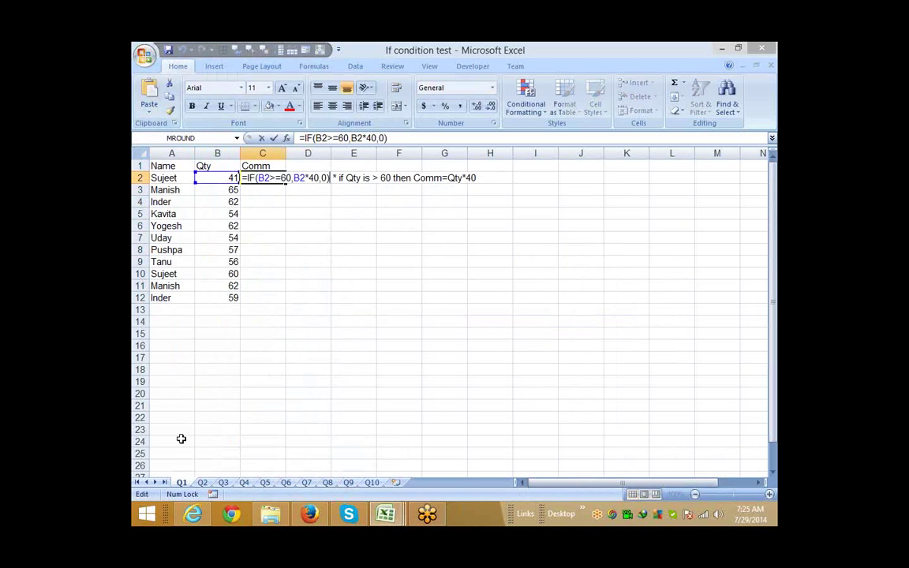
key(Left)
key(Delete)
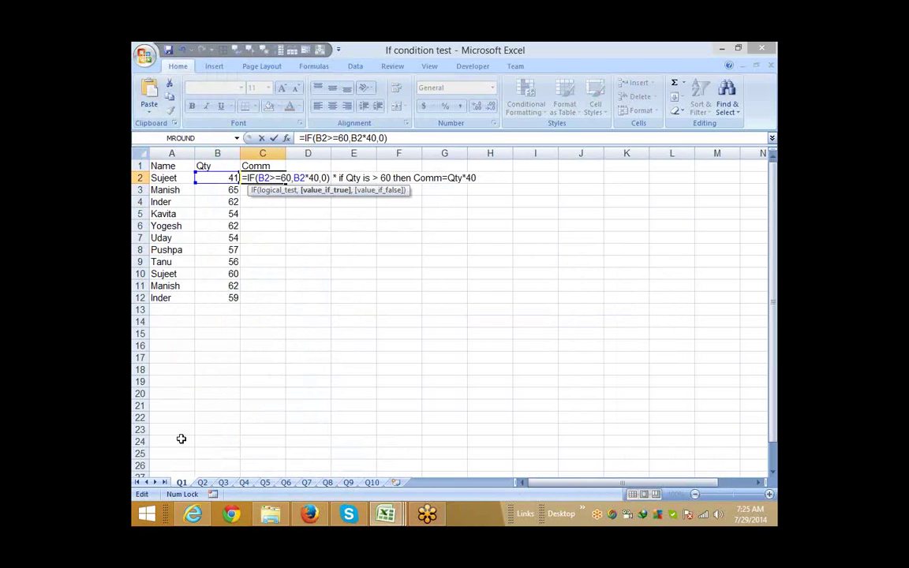
key(Delete)
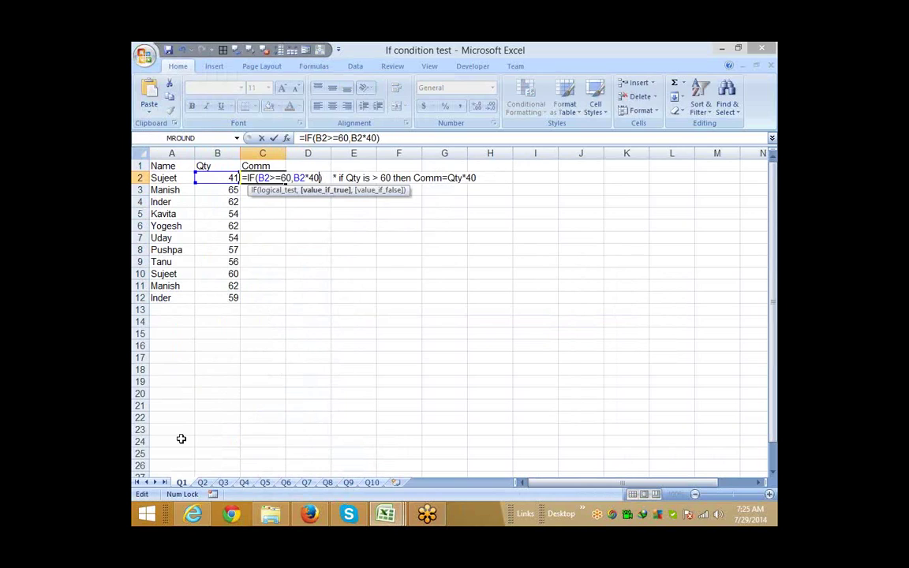
key(Return)
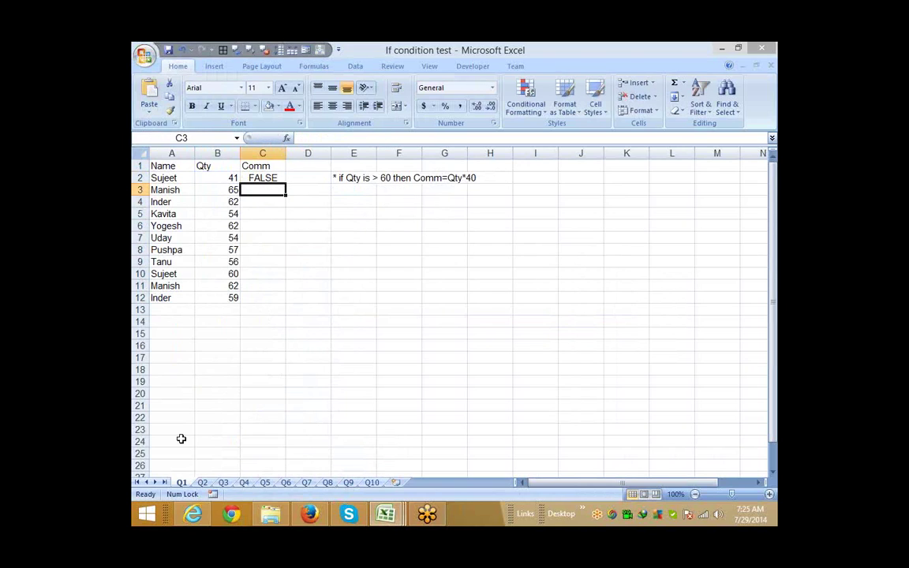
Step: Restore ',0' as the false-case value so C2 returns 0 for Qty 41
key(Up)
key(F2)
key(Left)
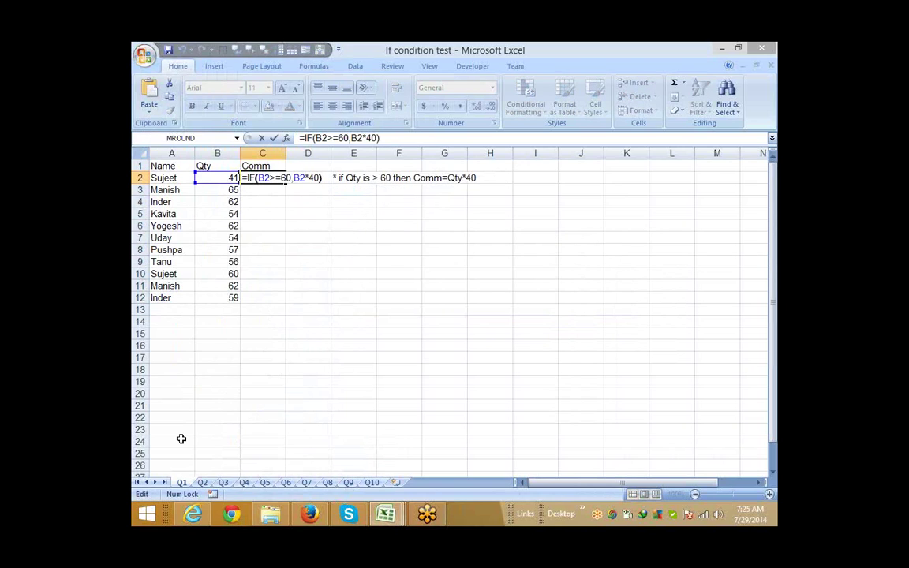
text(,0)
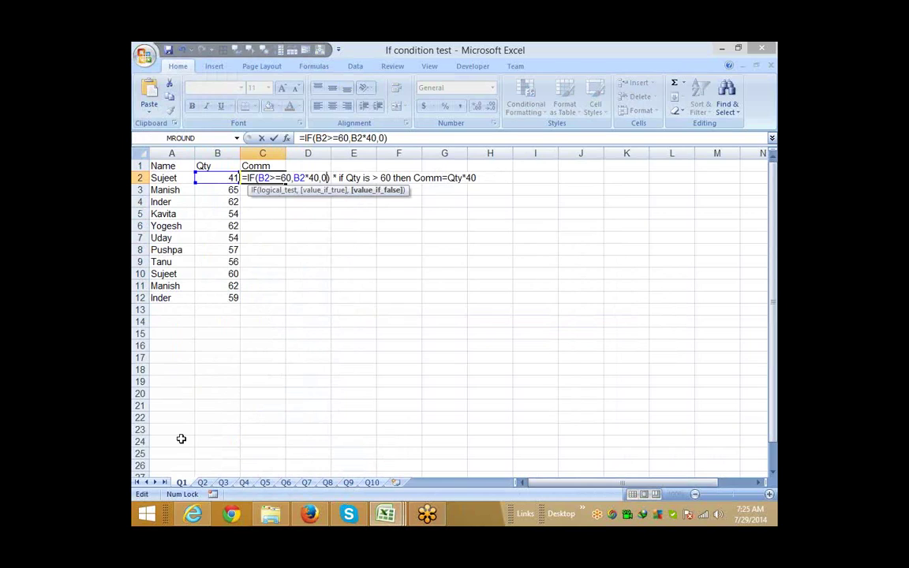
key(Right)
key(BackSpace)
key(BackSpace)
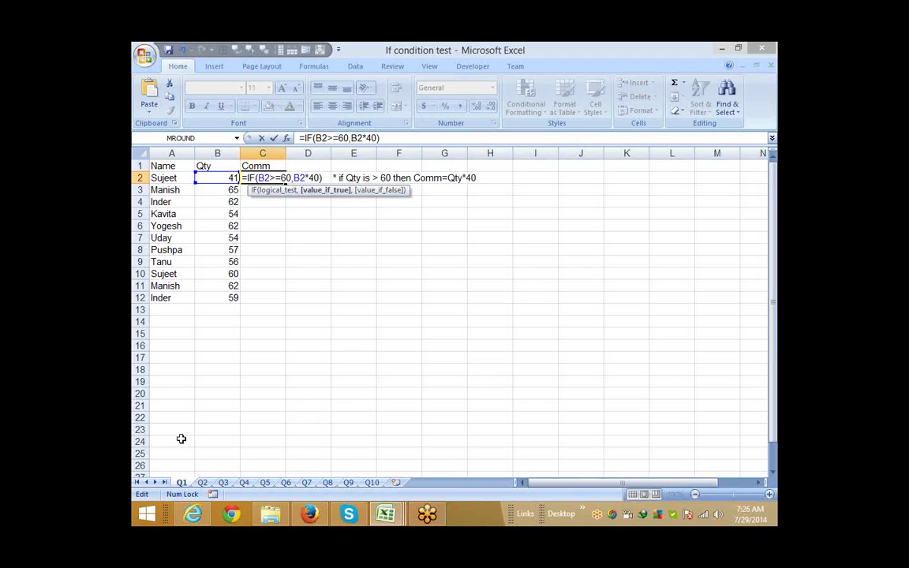
text(,0)
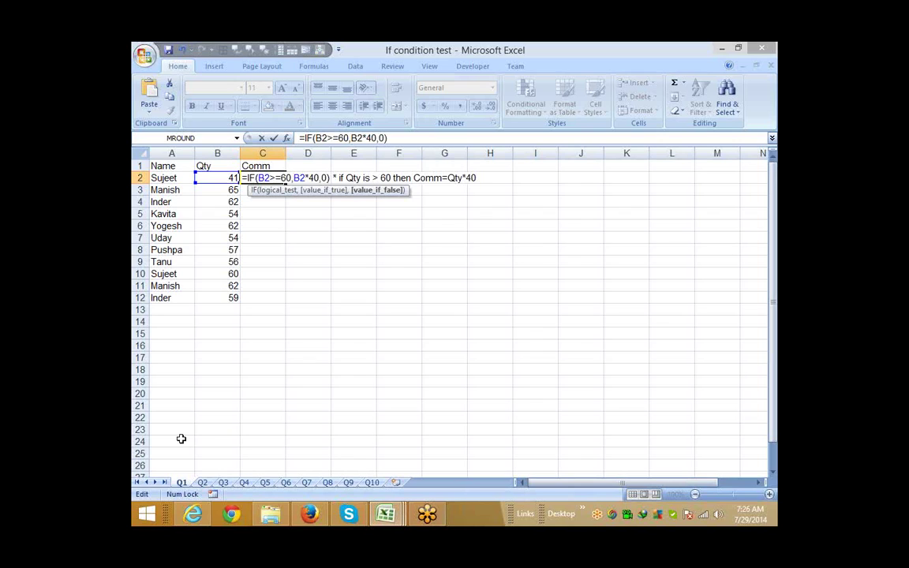
key(Return)
key(Up)
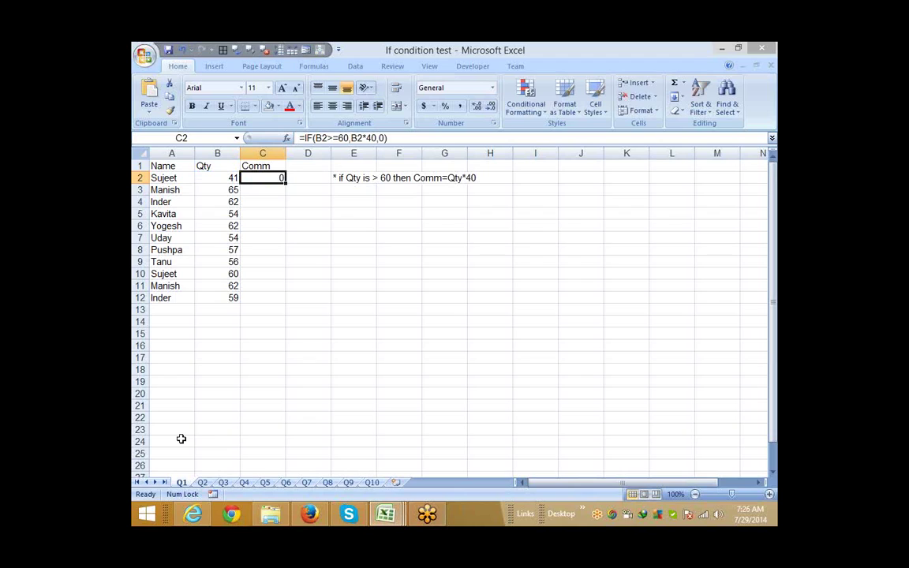
Step: Select C2:C12 and fill the IF commission formula down with Ctrl+D
key(Home)
key(Right)
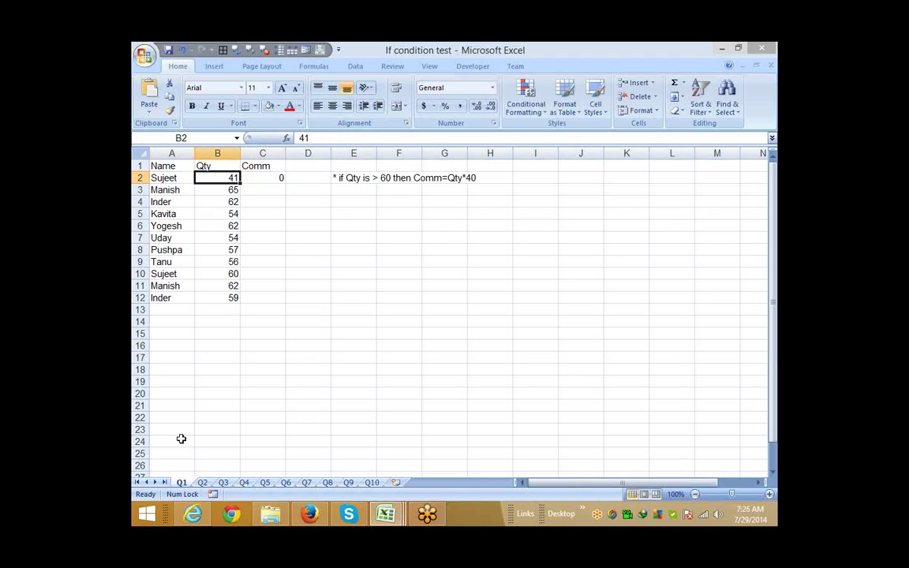
key(ctrl+Down)
key(Right)
key(ctrl+shift+Up)
key(ctrl+d)
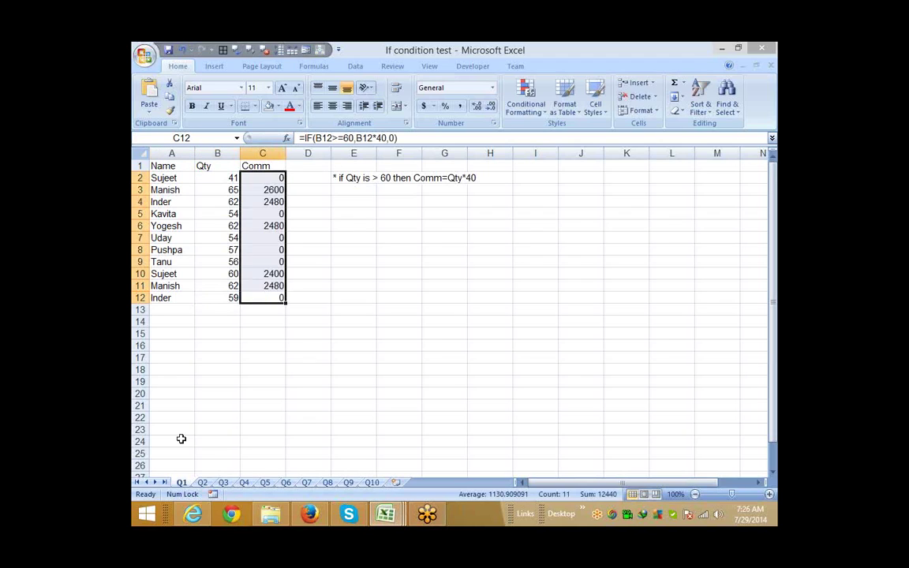
Step: Check the filled commissions (2600, 2480, 2400, 0) and review C2's formula
key(ctrl+Up)
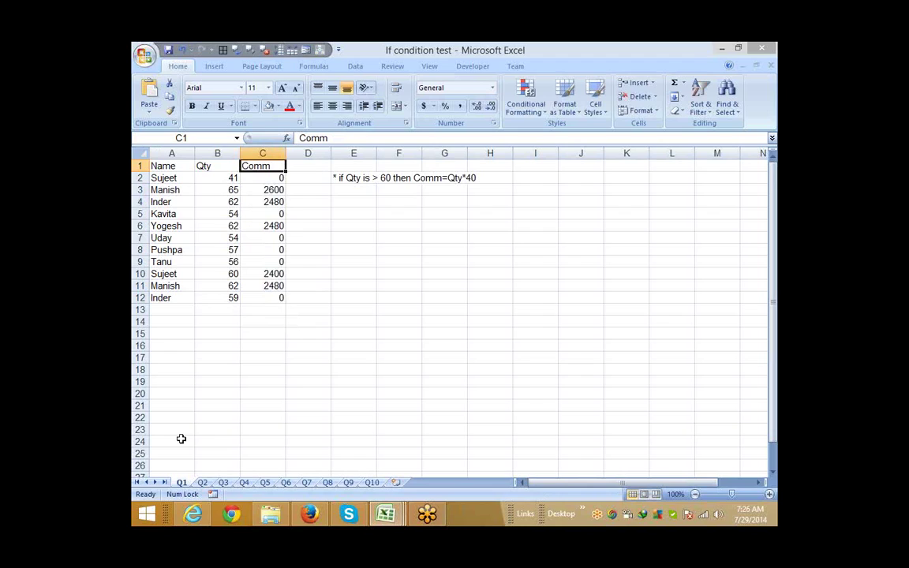
key(Down)
key(Down)
key(Down)
key(Down)
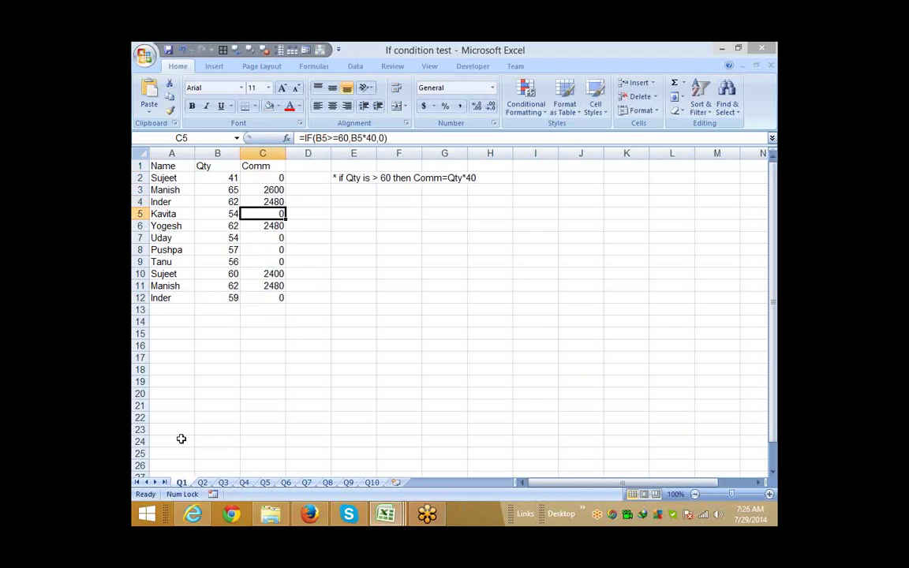
key(Down)
key(Down)
key(Down)
key(Down)
key(Down)
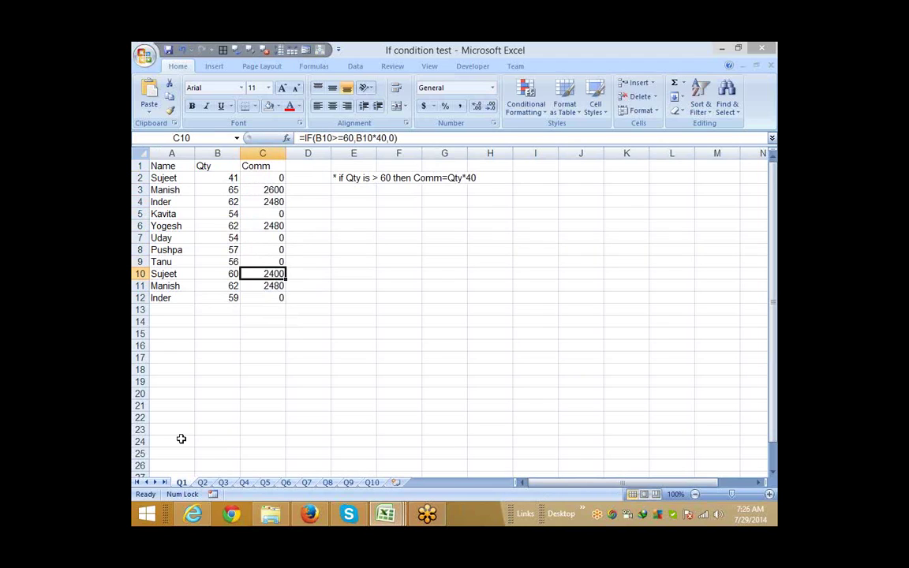
key(Down)
key(Down)
key(ctrl+Up)
key(Down)
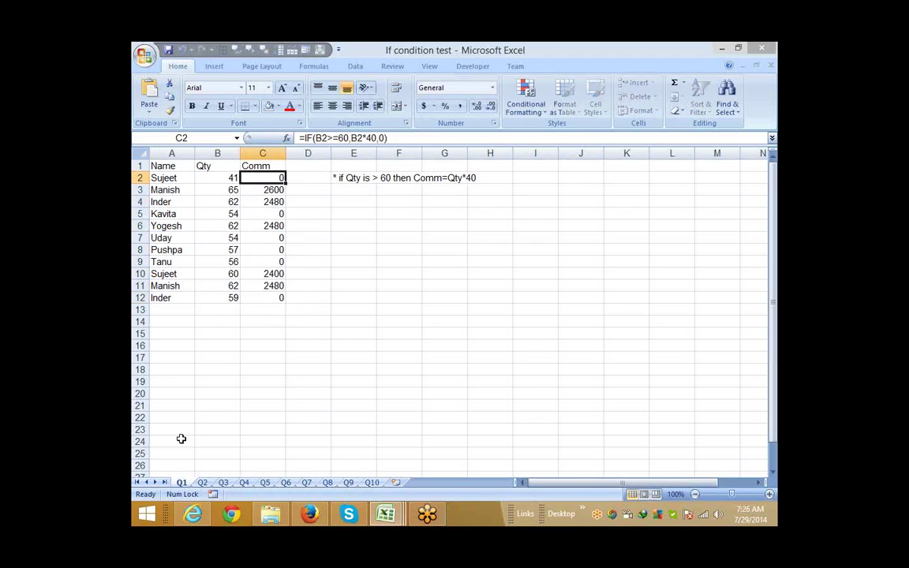
key(F2)
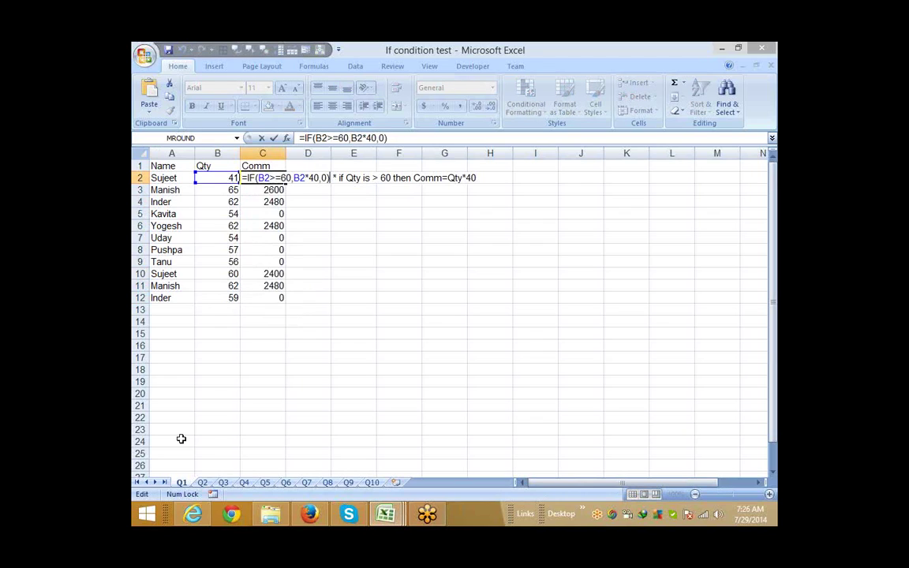
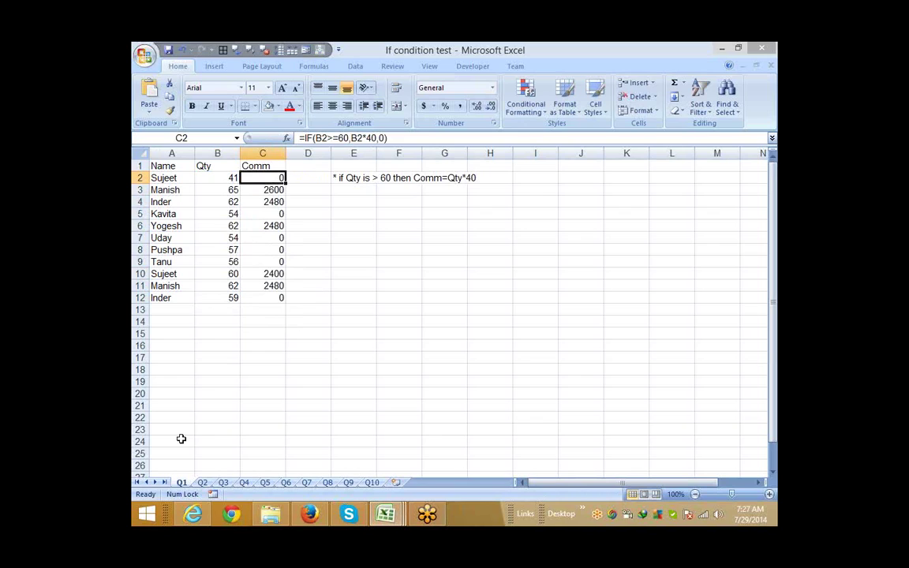
Step: Move to the Q2 sheet, review the Marks column, and go to Result cell C2
key(ctrl+Page_Down)
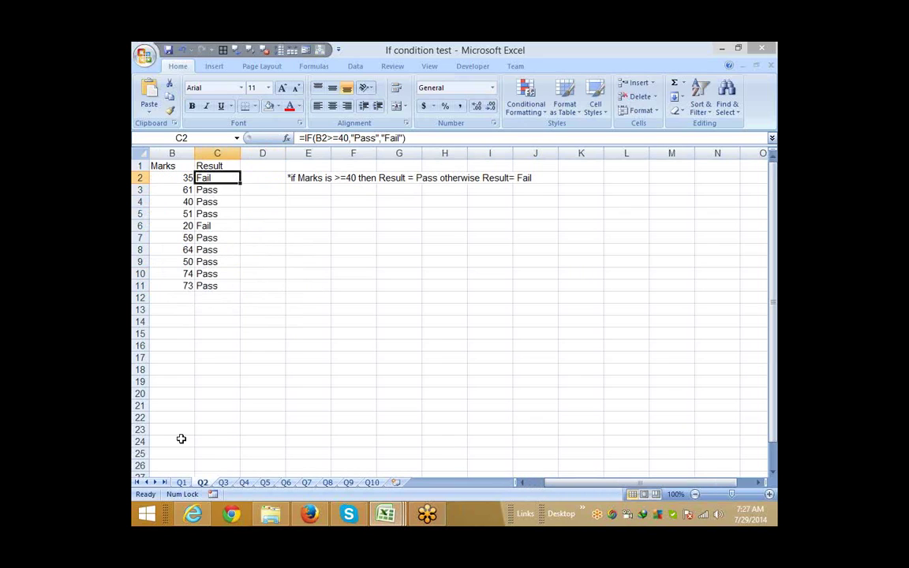
key(shift+Down)
key(shift+Down)
key(shift+Down)
key(shift+Down)
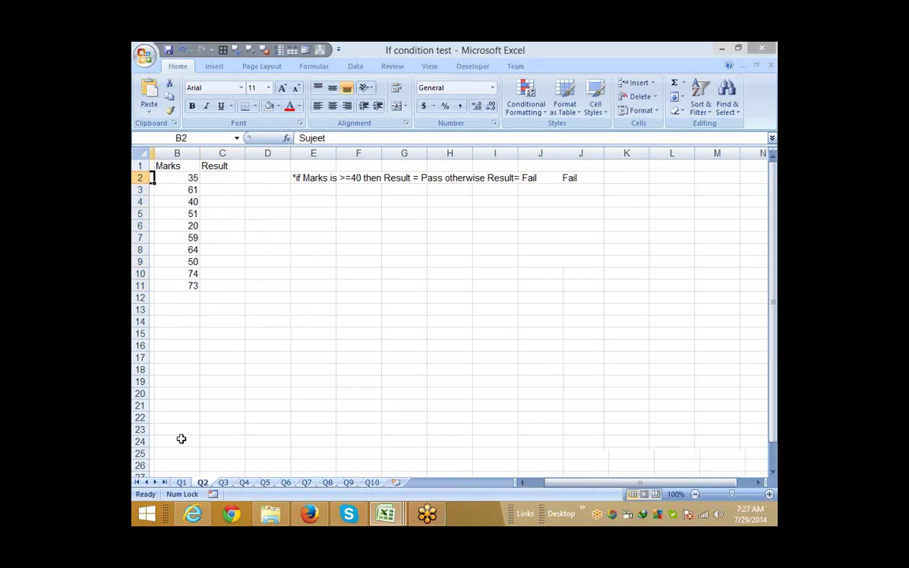
key(Up)
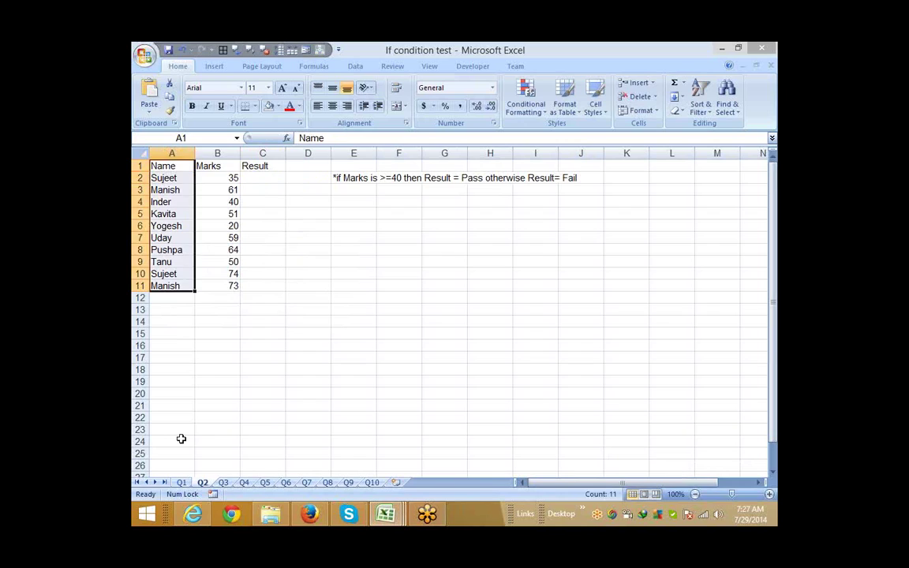
key(Right)
key(ctrl+shift+Down)
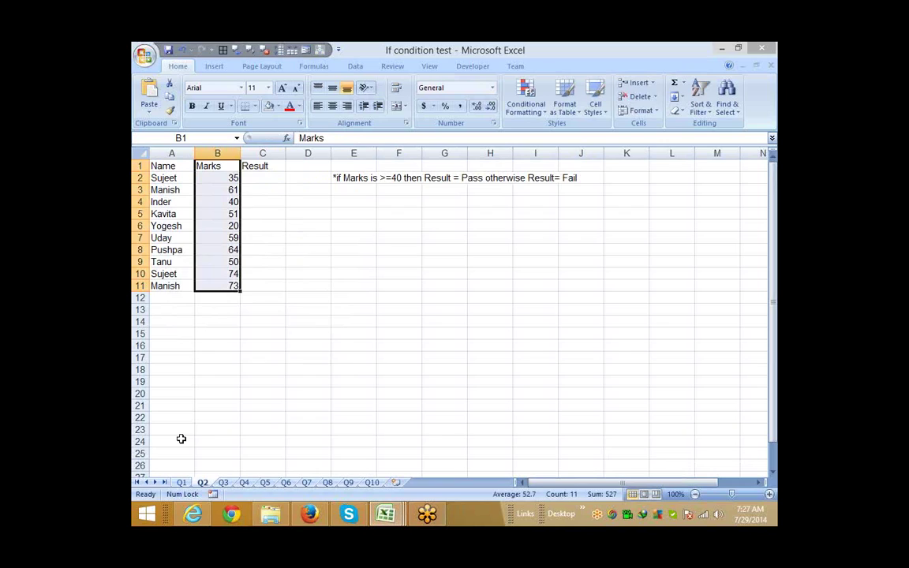
key(Right)
key(Down)
Step: Enter =IF(B2>=40,"Pass","Fail") in C2, which shows Fail for 35 marks
text(=if)
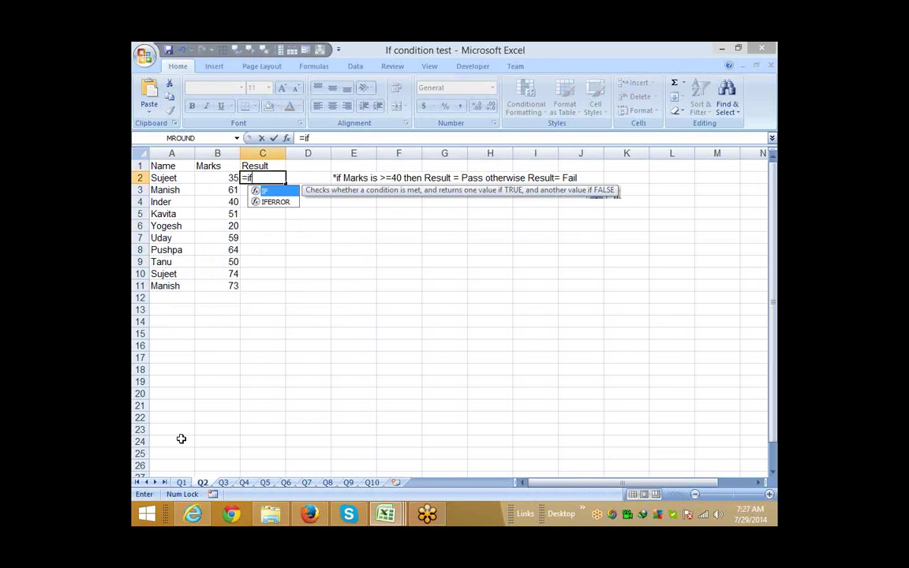
key(Tab)
key(Left)
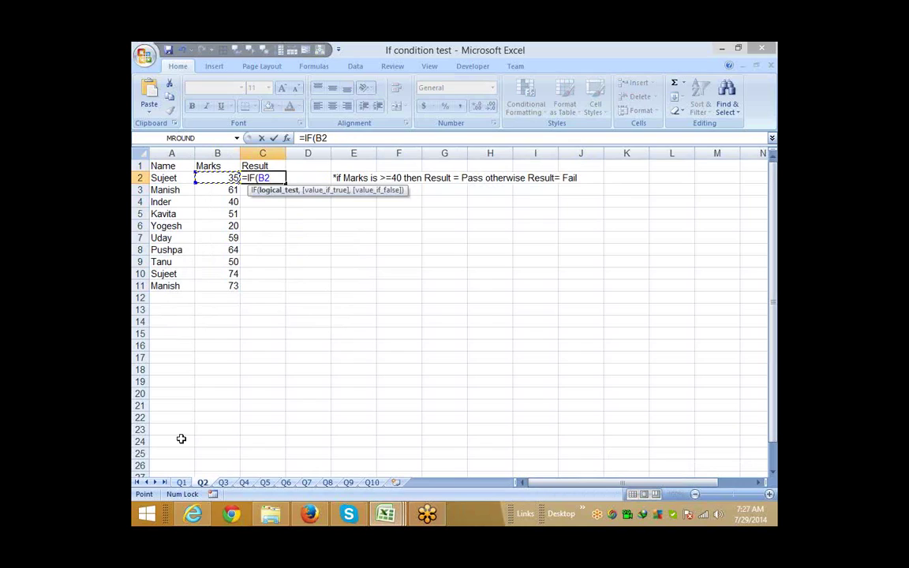
text(>)
text(=40)
key(F2)
text(,)
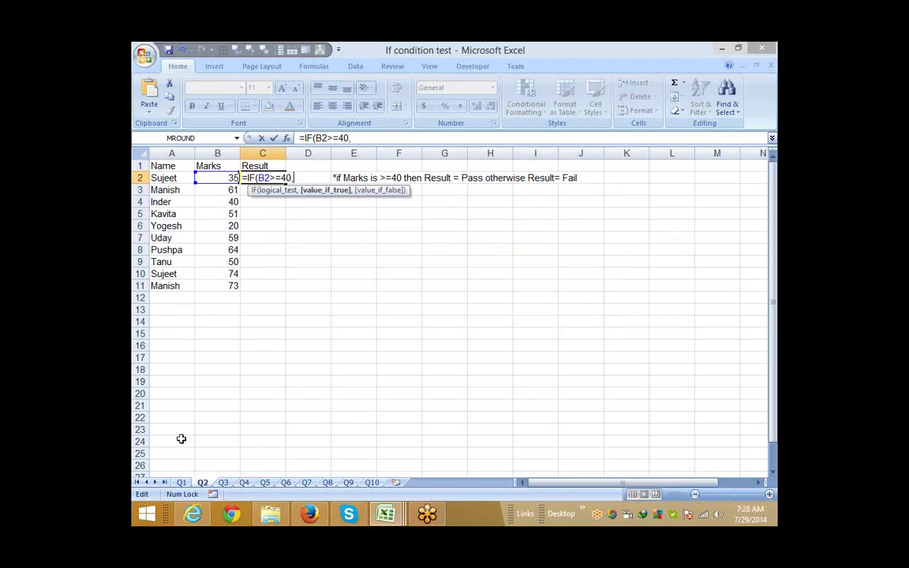
text("Pa)
text(ss")
text(,)
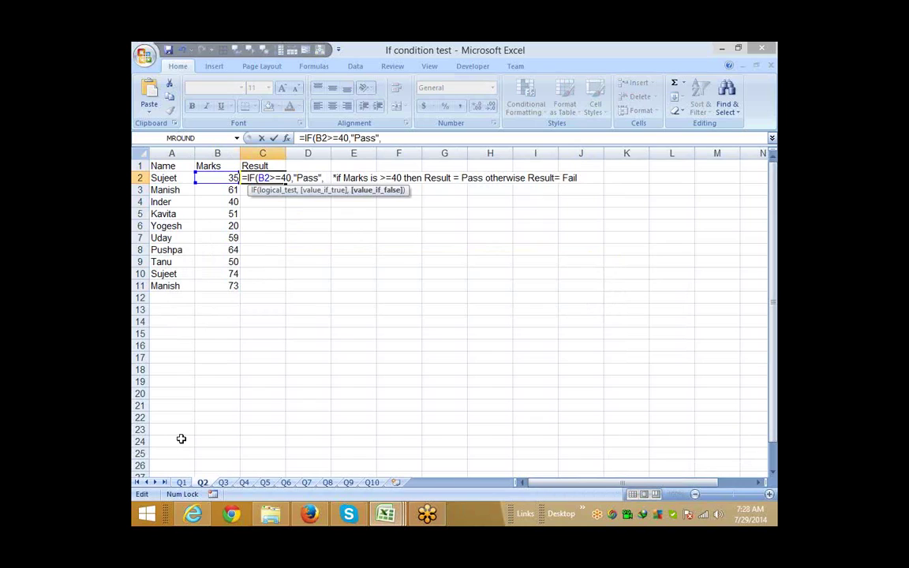
text(")
text(Fail)
text(")
key(Return)
Step: Fill the C2 IF formula down through C11 with Ctrl+D
key(Left)
key(ctrl+Down)
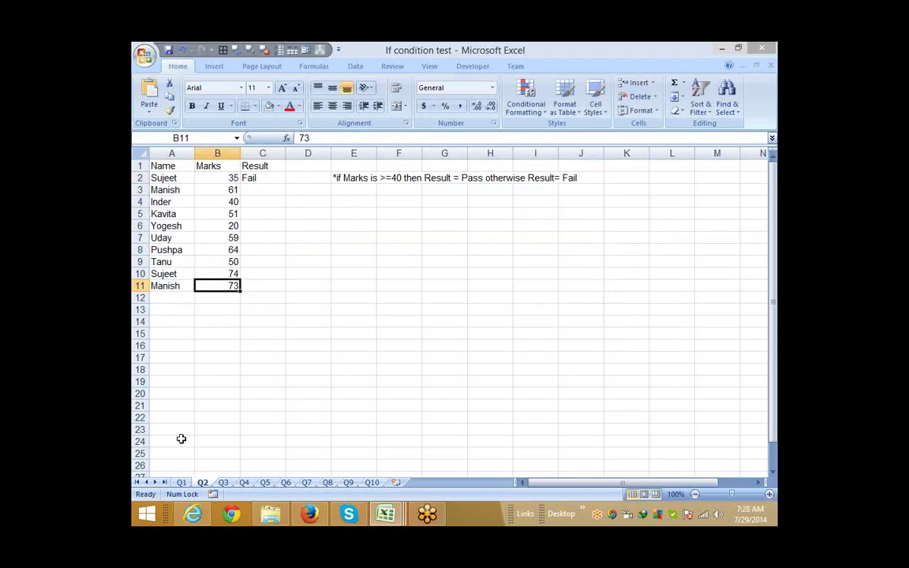
key(Right)
key(ctrl+shift+Up)
key(ctrl+d)
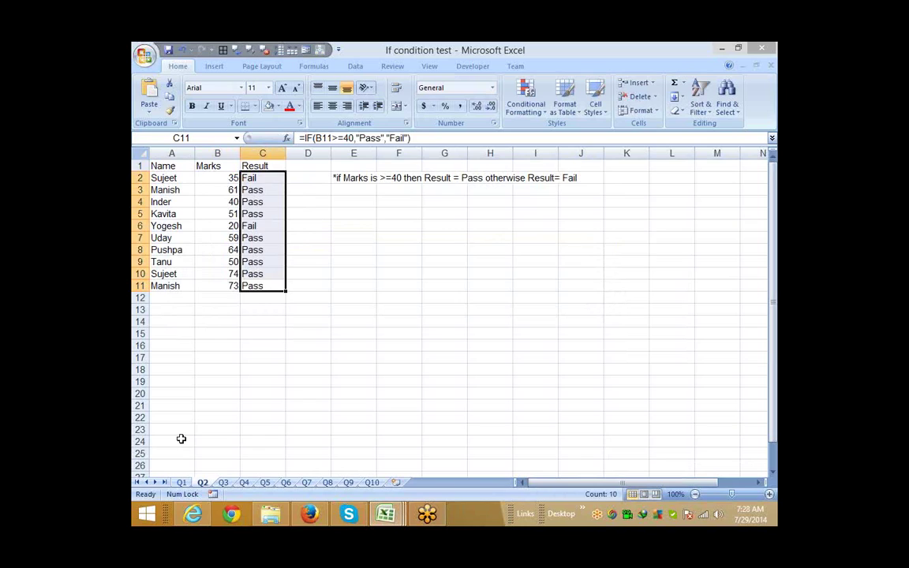
key(ctrl+Up)
key(Down)
key(Down)
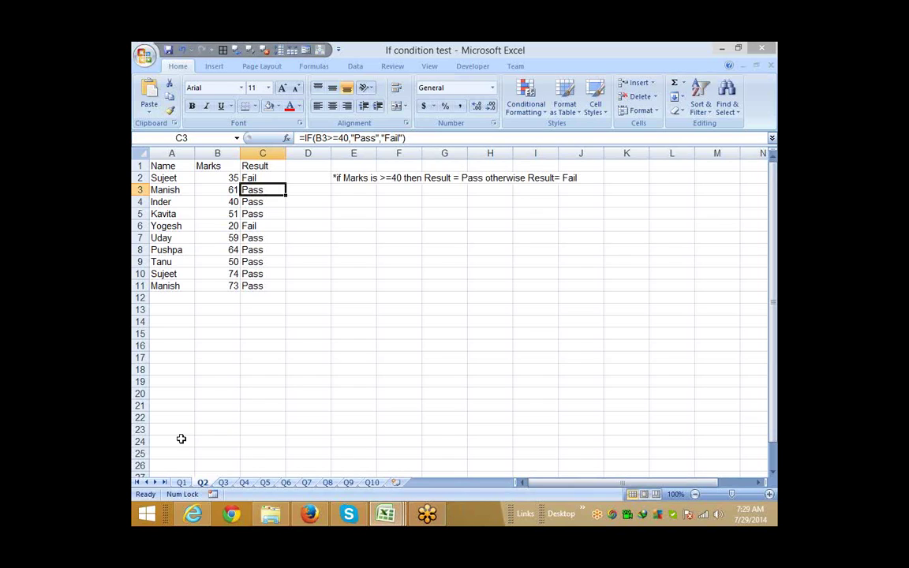
Step: Check the copied Pass/Fail formulas in C3, C5 and C9
key(Up)
key(Left)
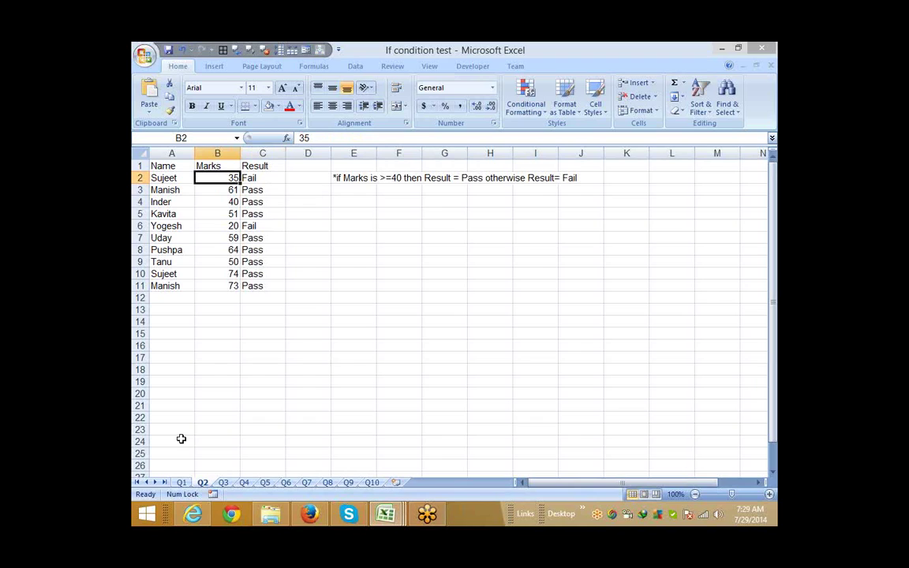
key(Right)
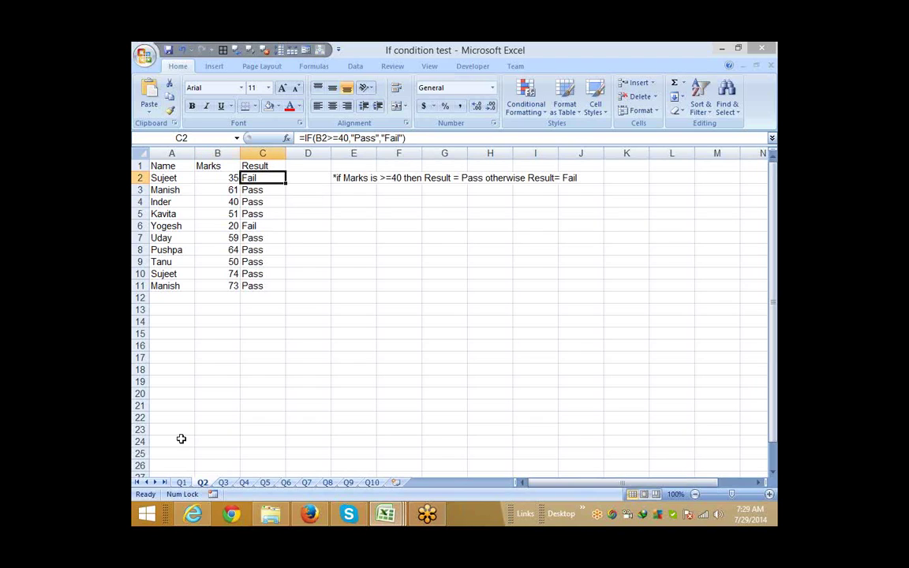
key(ctrl+shift+Down)
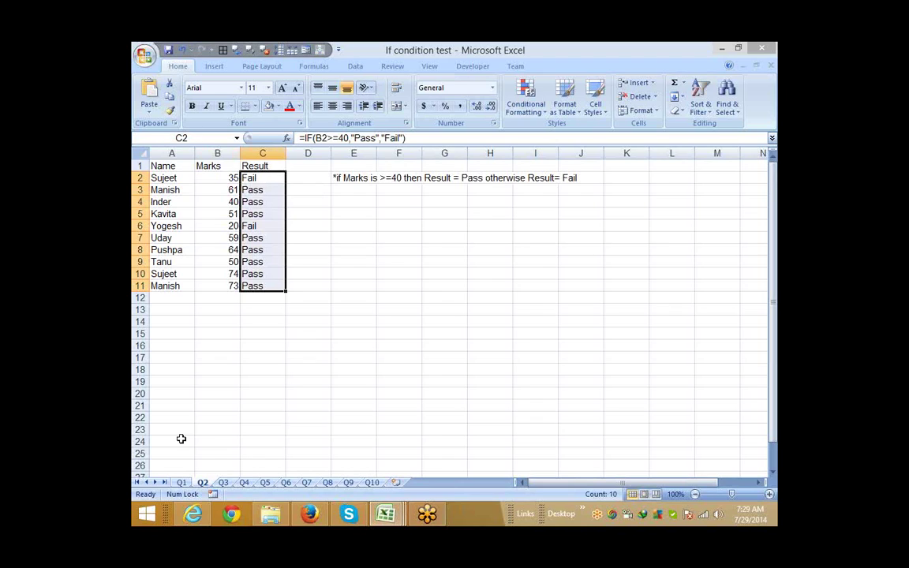
key(Down)
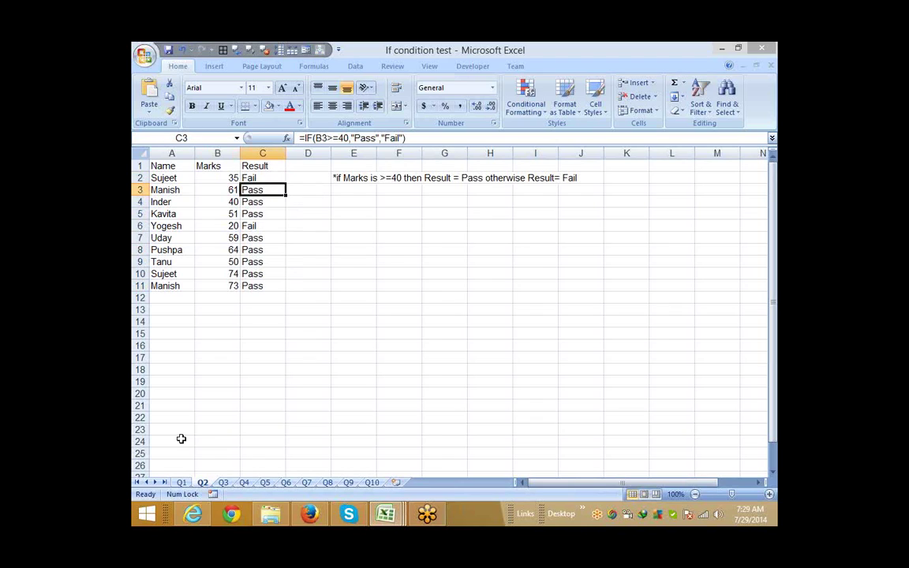
key(Down)
key(Down)
key(Down)
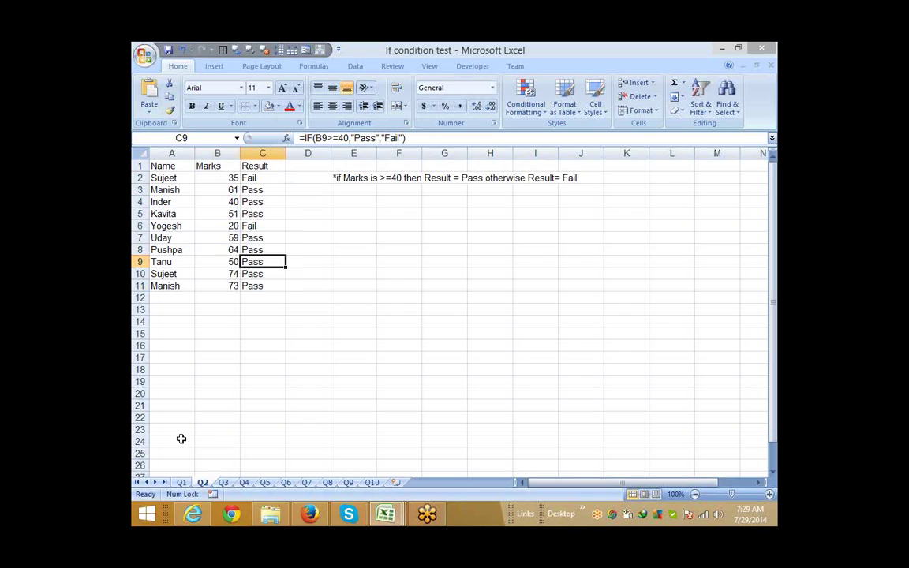
key(Up)
key(Up)
key(Up)
key(Up)
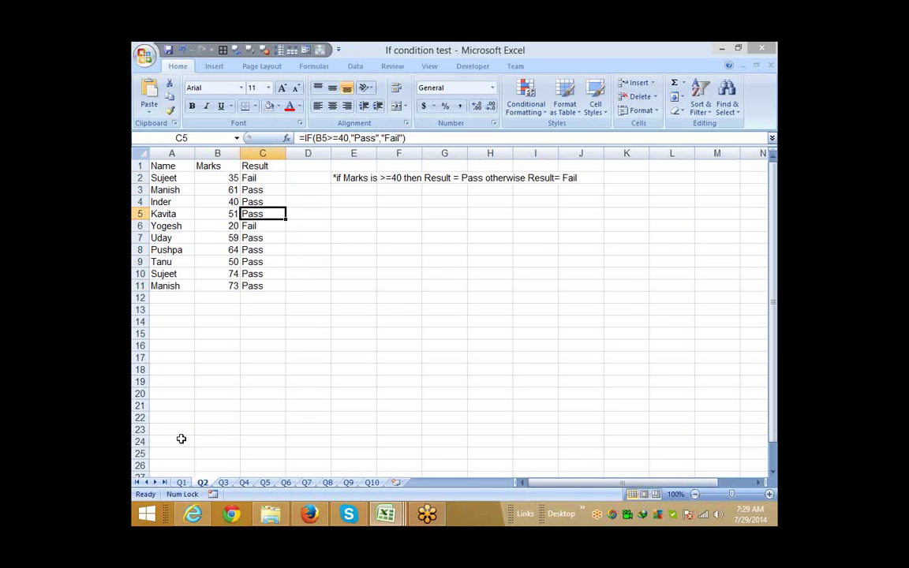
Step: Switch to the Q3 sheet and go to Area cell C2
key(ctrl+Page_Down)
key(ctrl+Up)
key(Down)
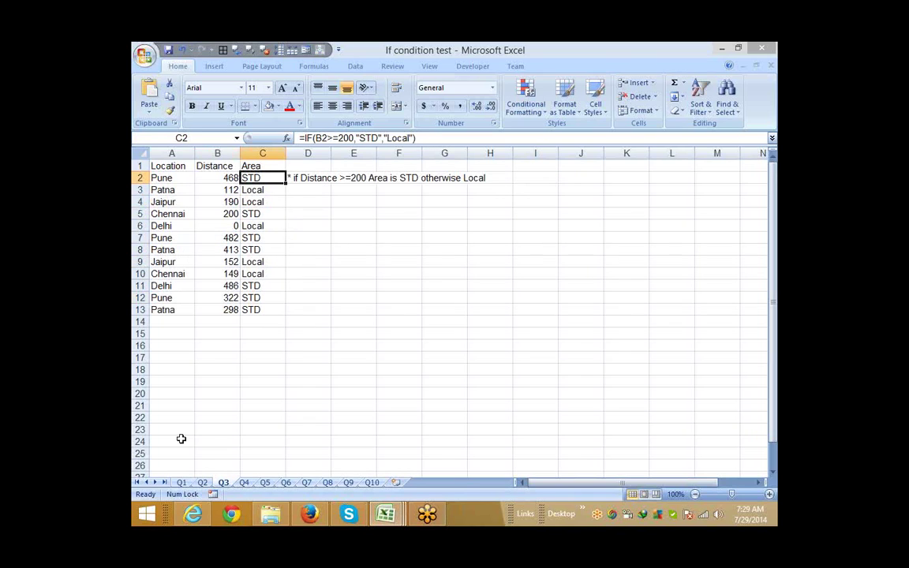
Step: Delete the Area results C2:C13, then review the Location and Distance columns
key(ctrl+shift+Down)
key(Delete)
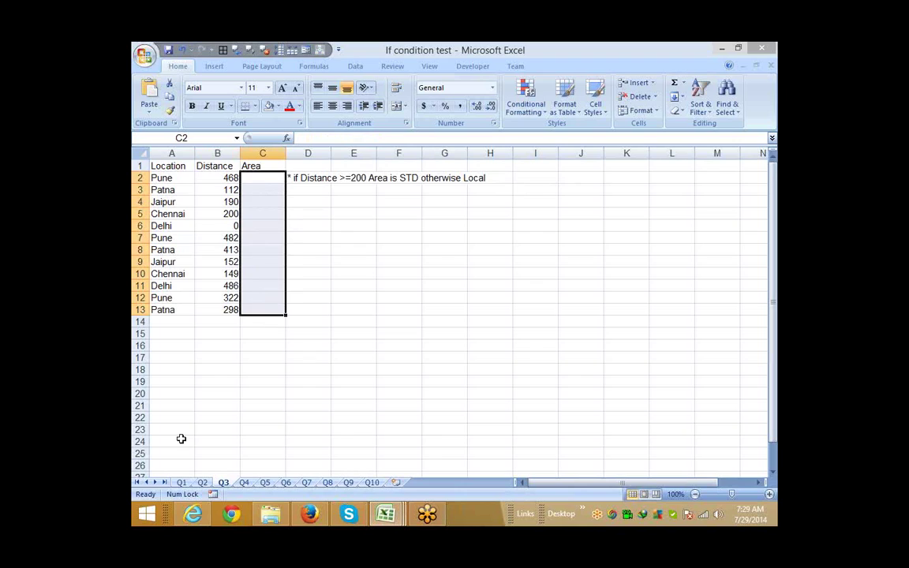
key(Home)
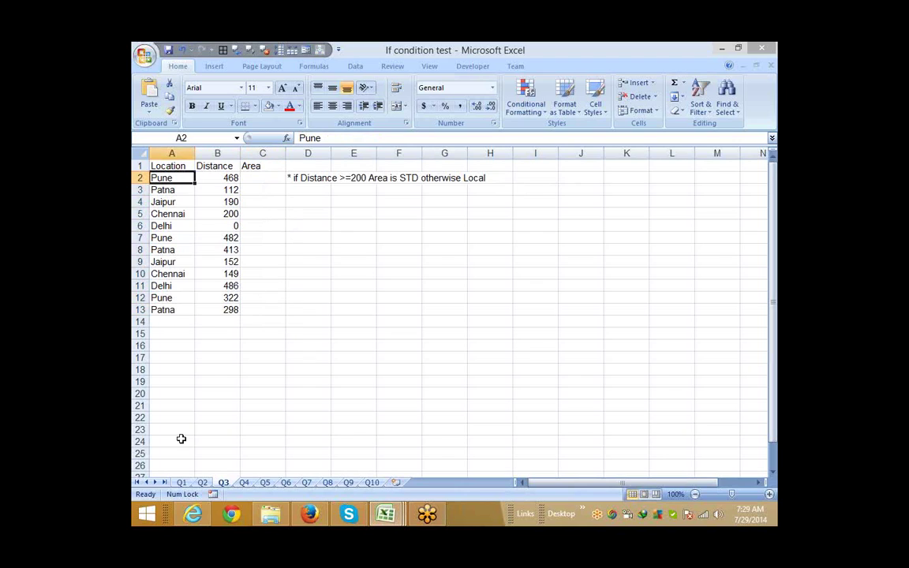
key(ctrl+shift+Down)
key(Right)
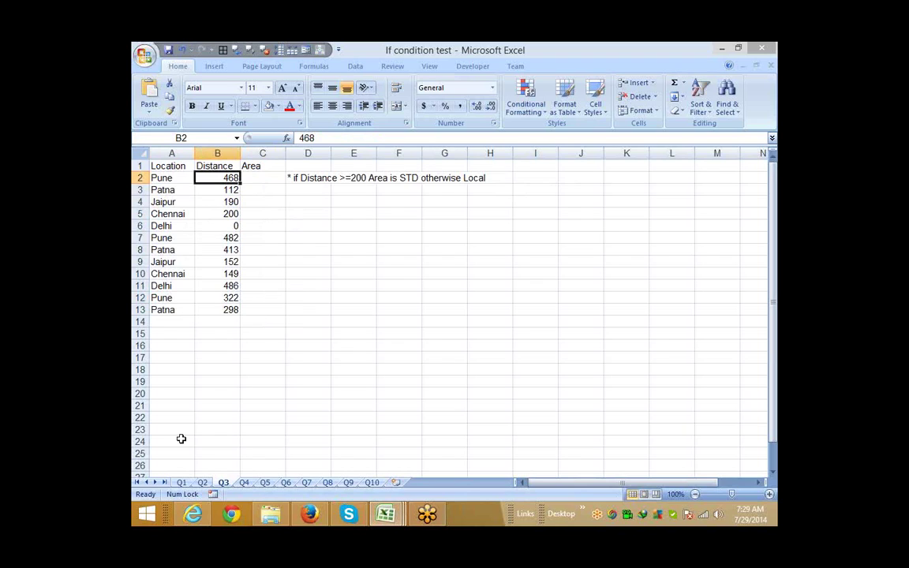
key(ctrl+shift+Down)
key(Up)
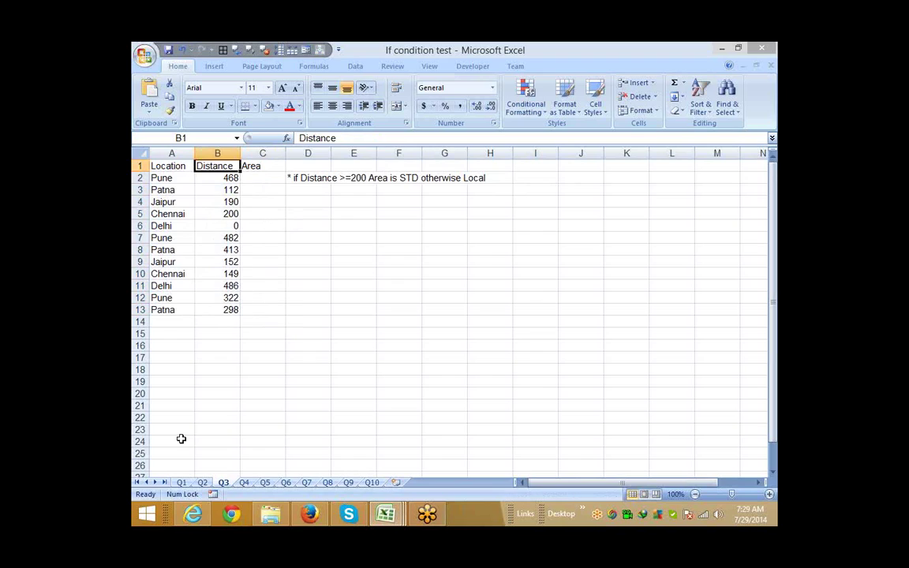
key(Down)
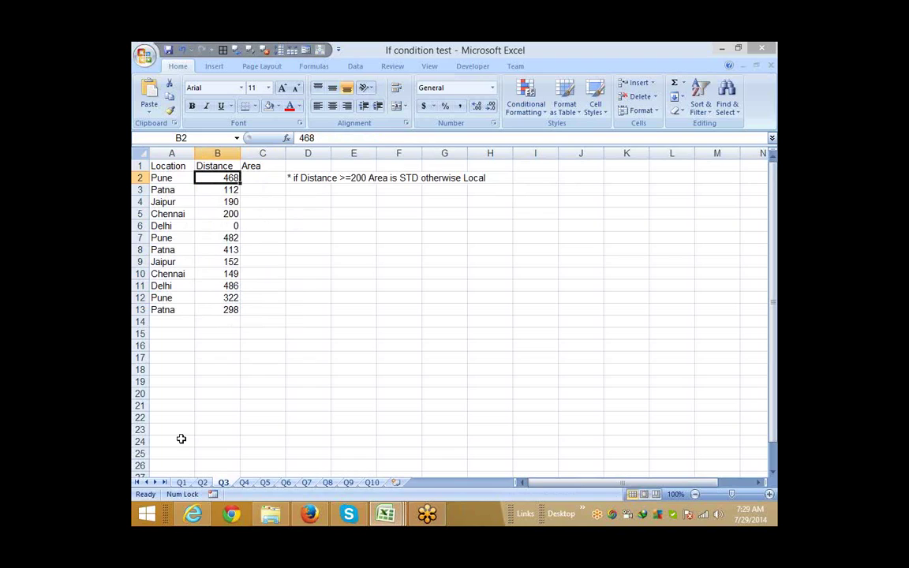
Step: Check the emptied Area column and the STD/Local rule note, ending in C2
key(Right)
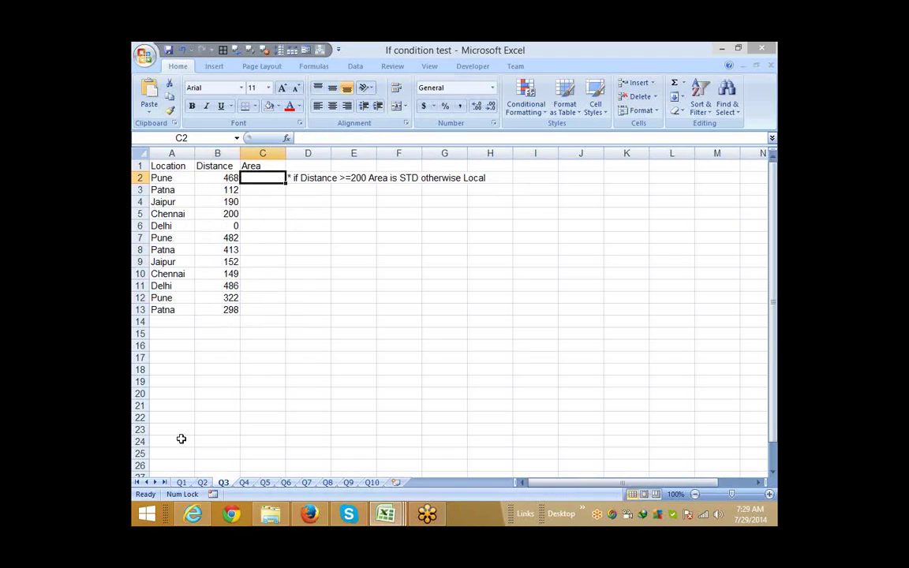
key(shift+Down)
key(shift+Down)
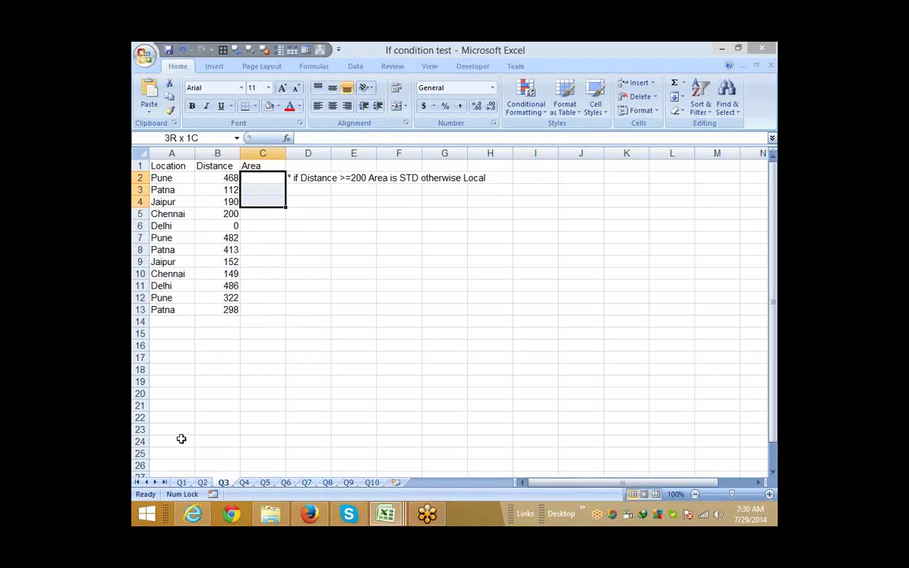
key(Down)
key(Down)
key(Down)
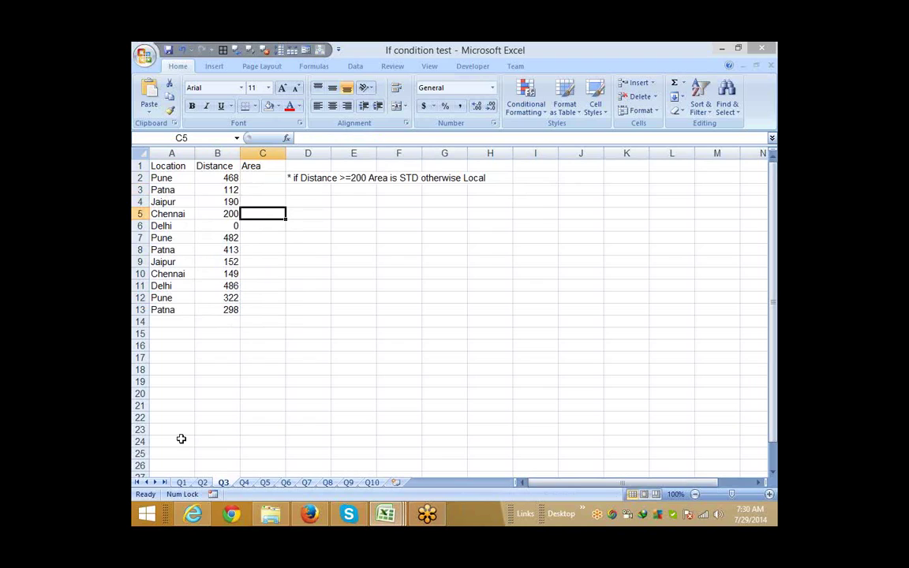
key(Down)
key(Down)
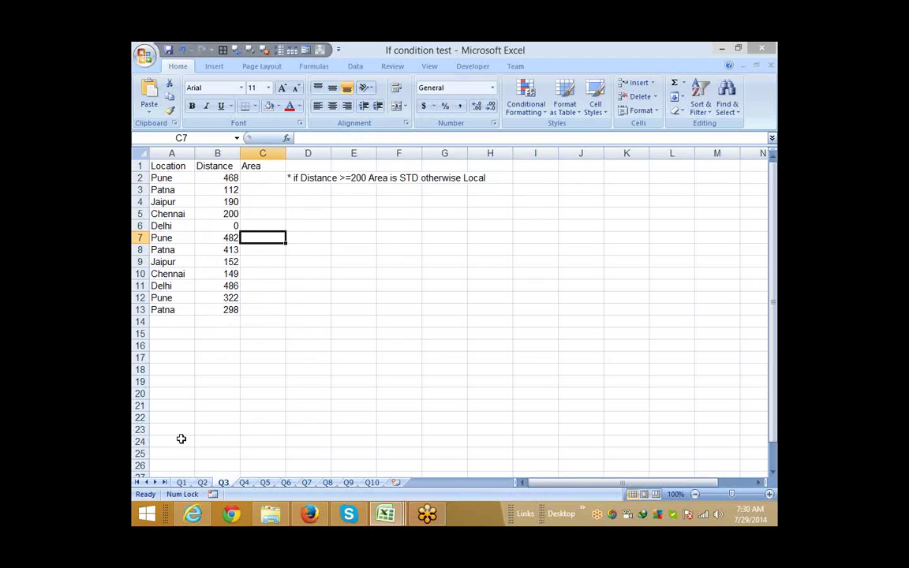
key(shift+Down)
key(shift+Down)
key(shift+Down)
key(ctrl+Up)
key(Down)
key(Down)
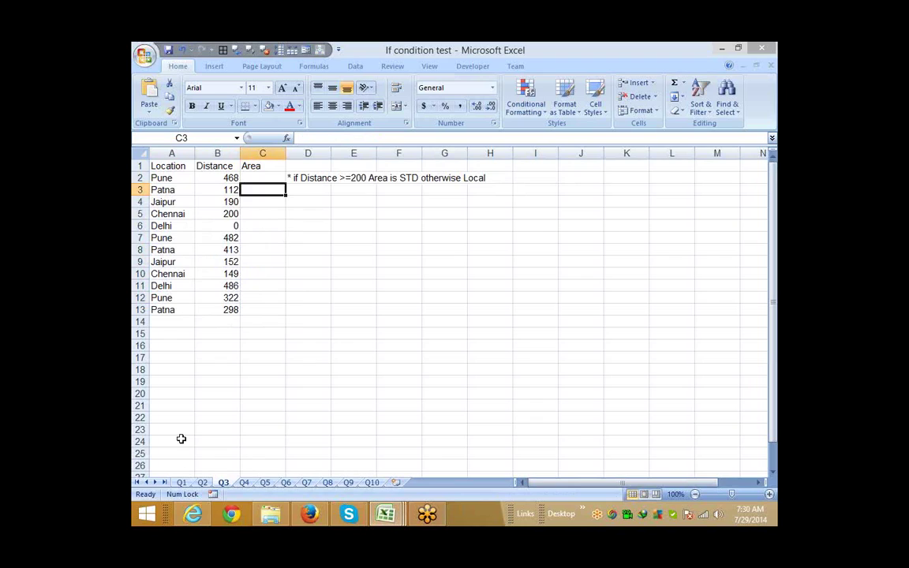
key(Right)
key(Right)
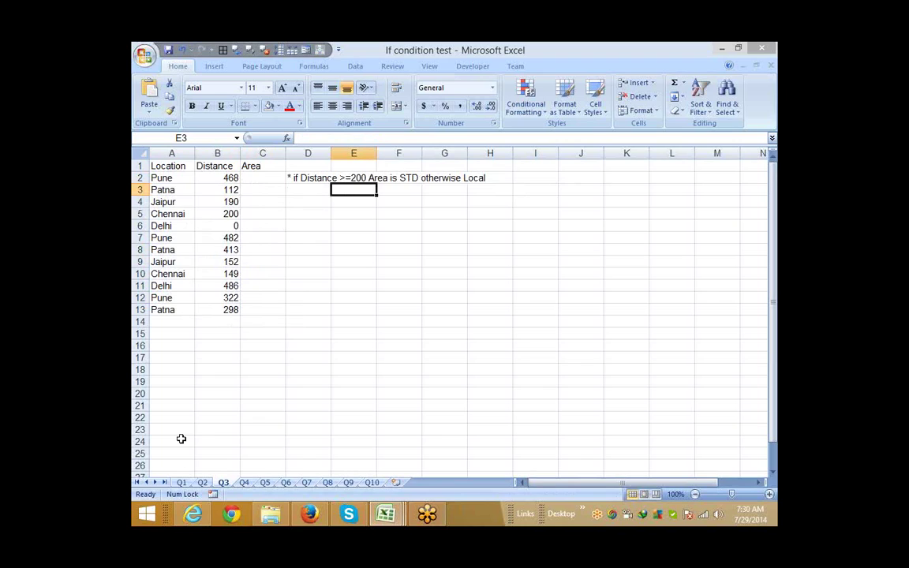
key(Up)
key(Left)
key(Left)
key(Left)
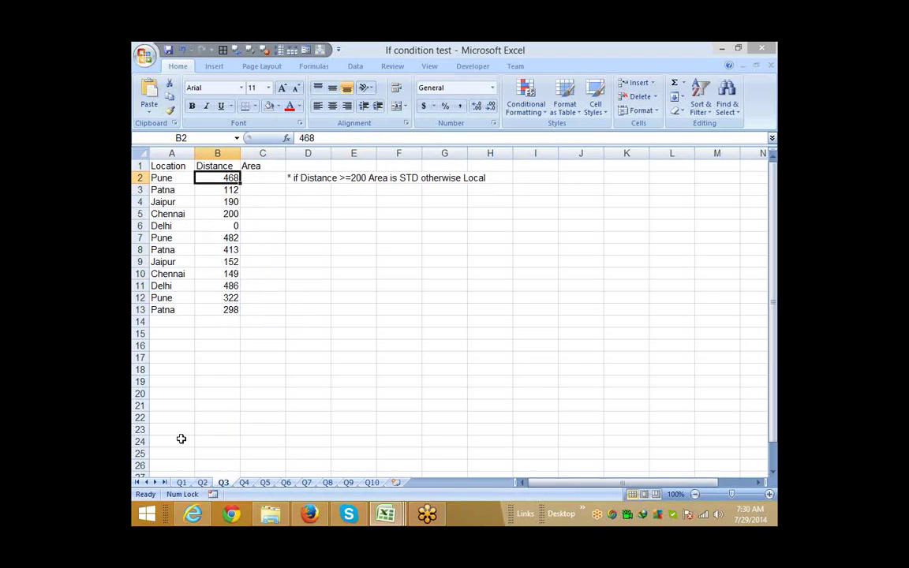
key(Right)
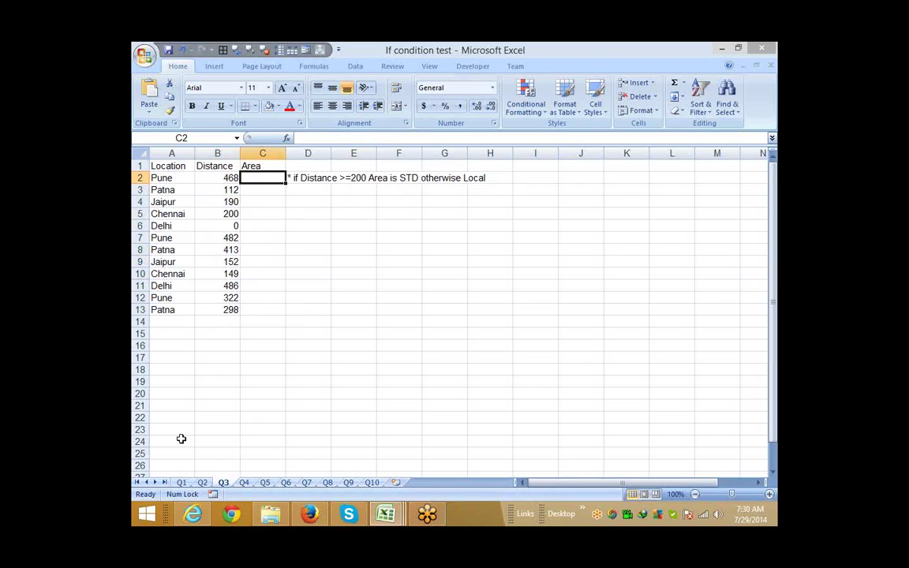
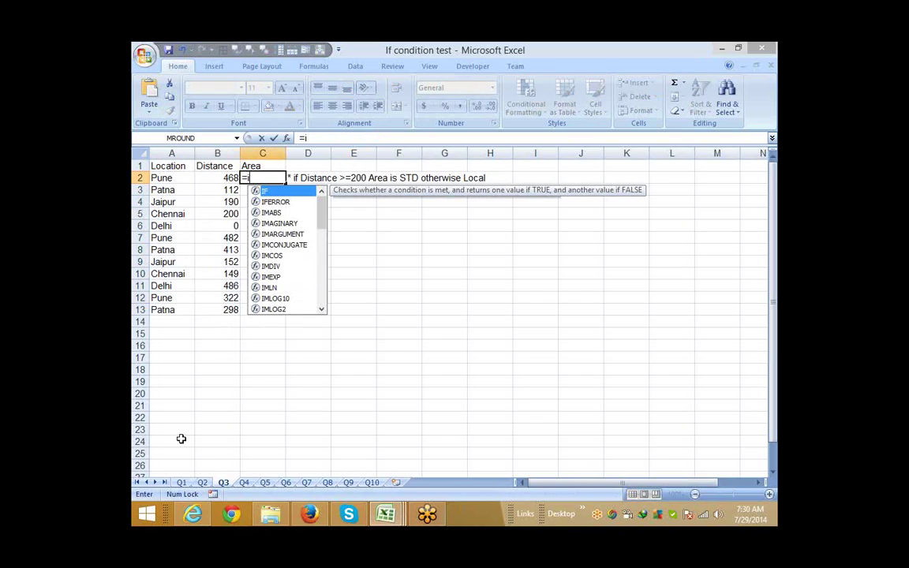
Step: Enter =IF(B2>=200,"STD","Local") in C2 on sheet Q3
text(f)
key(Tab)
key(Left)
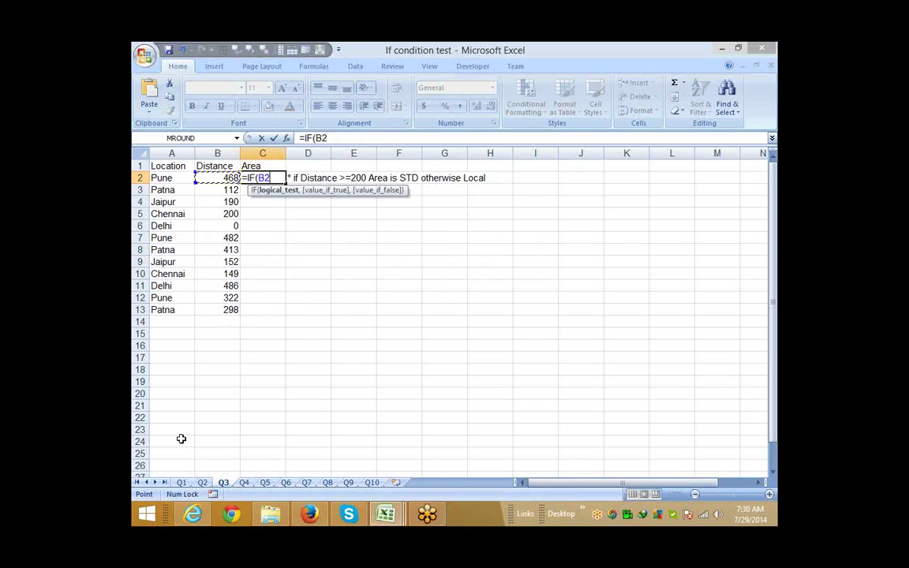
text(>=)
text(200)
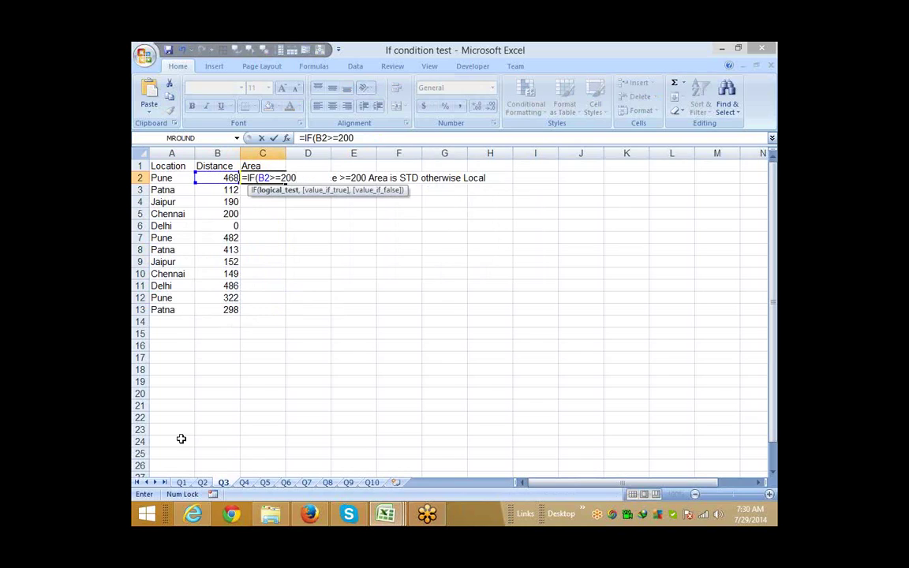
text(,"S)
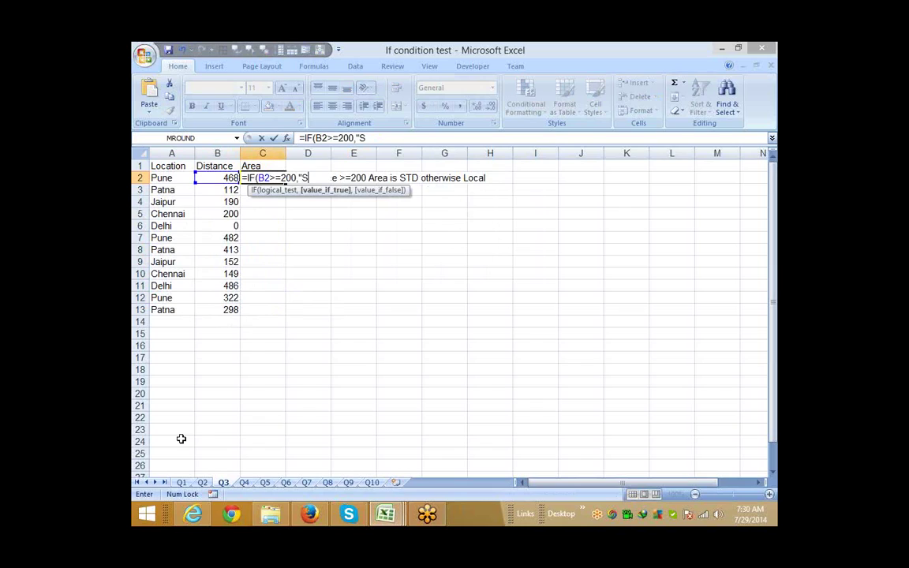
text(TD)
text(")
text(,)
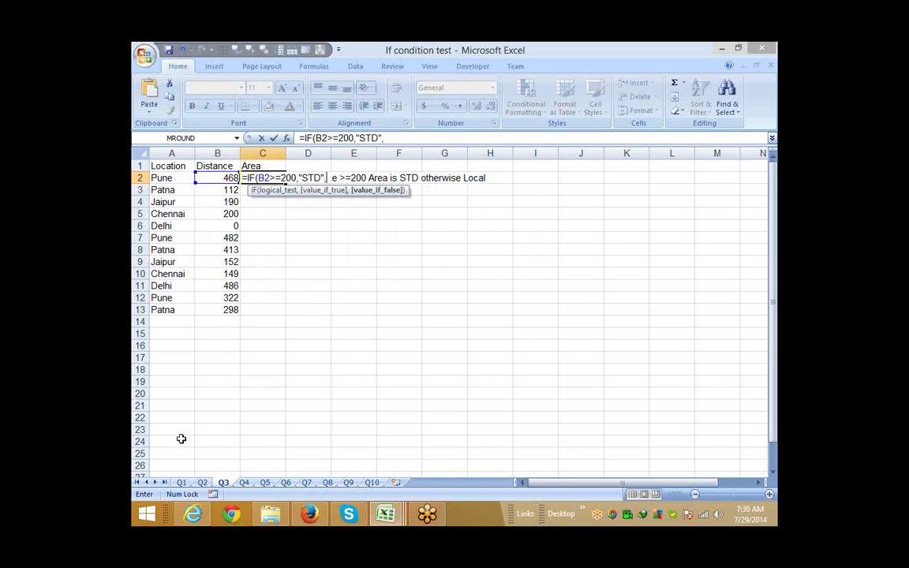
text("Loc)
text(al)
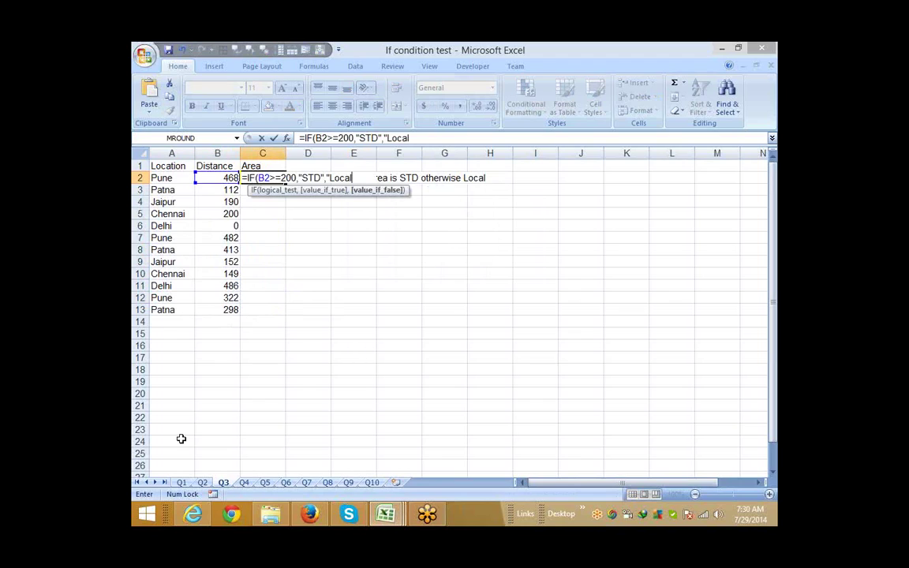
text(")
key(Return)
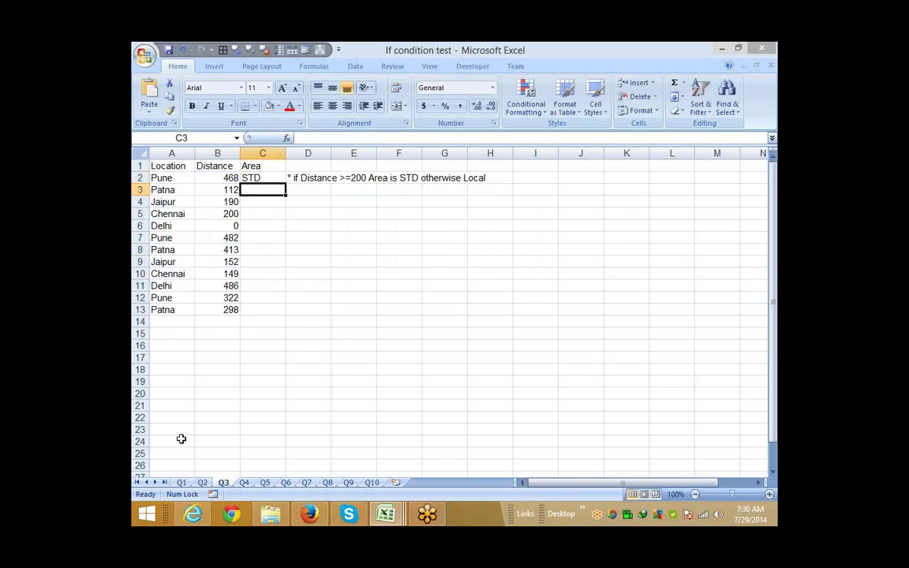
Step: Fill the Area formula down through C13, then move to sheet Q4
key(Left)
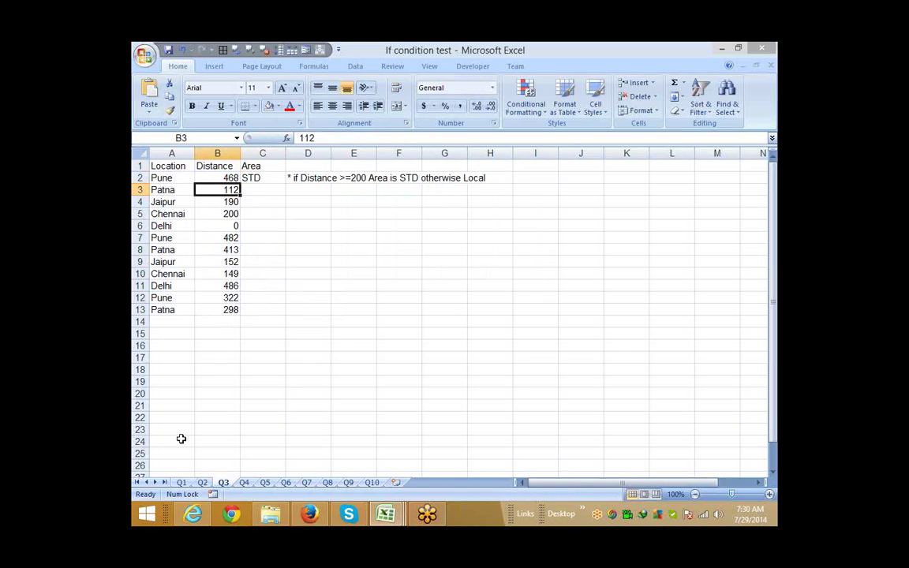
key(ctrl+v)
key(Down)
key(Down)
key(Down)
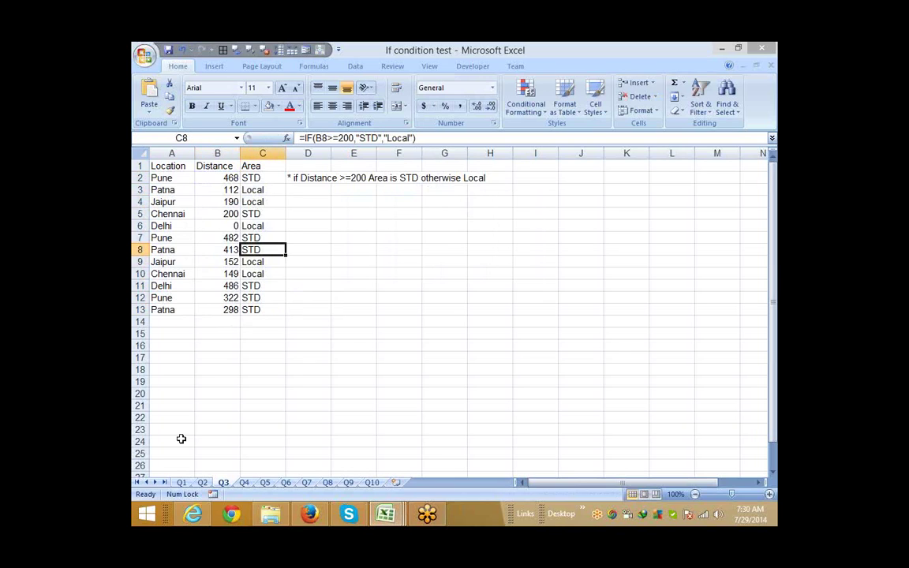
key(Down)
key(Down)
key(Down)
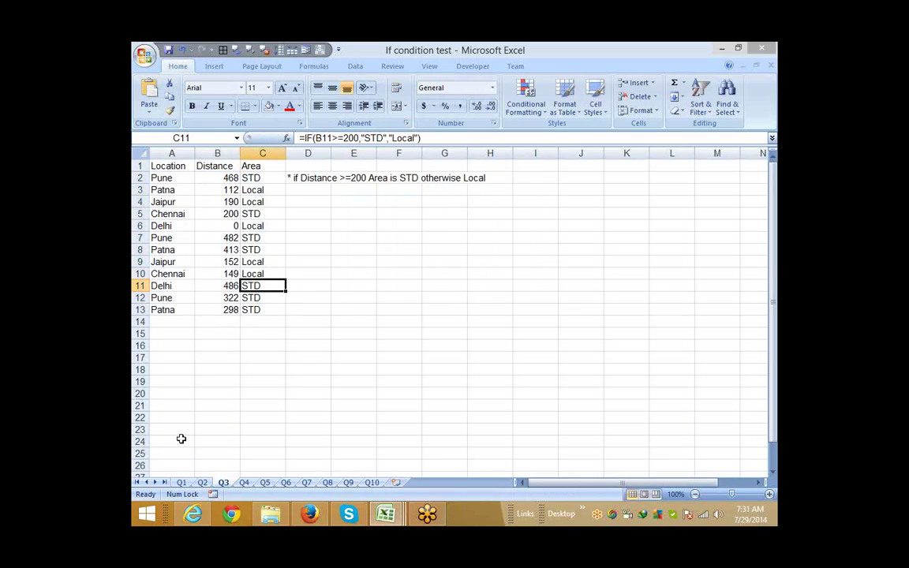
key(ctrl+Page_Down)
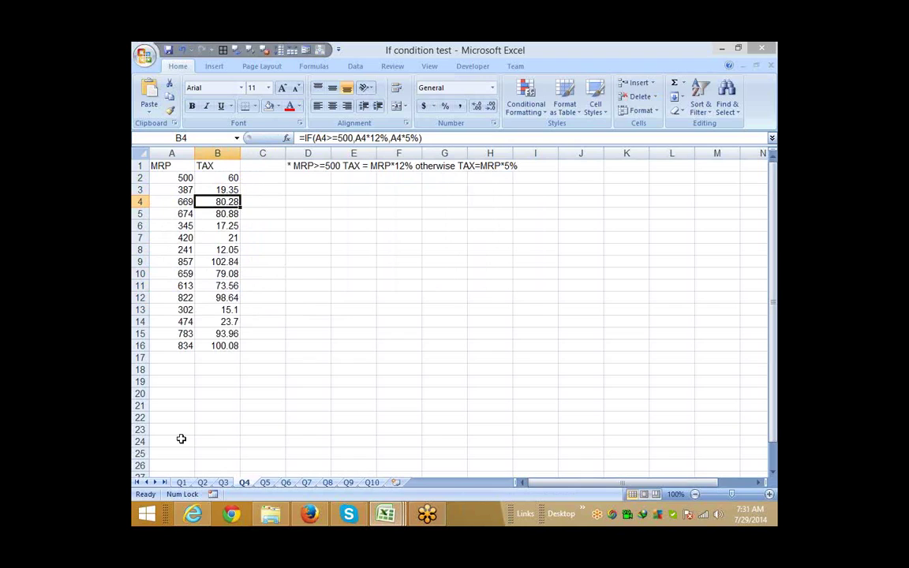
Step: Delete the old TAX values in B2:B16 on Q4 and return to B2
key(Up)
key(Up)
key(Up)
key(Down)
key(ctrl+shift+Down)
key(Delete)
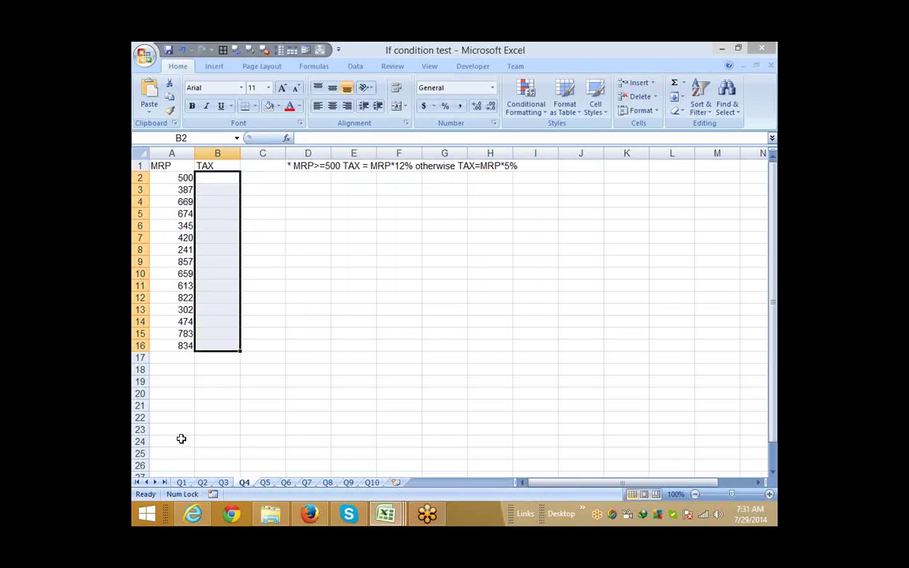
key(Right)
key(Right)
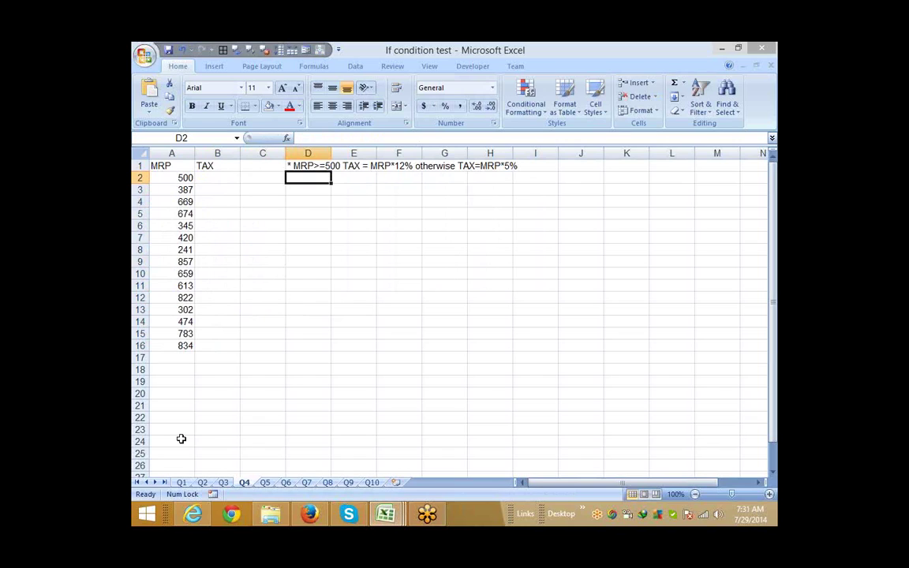
key(Left)
key(Left)
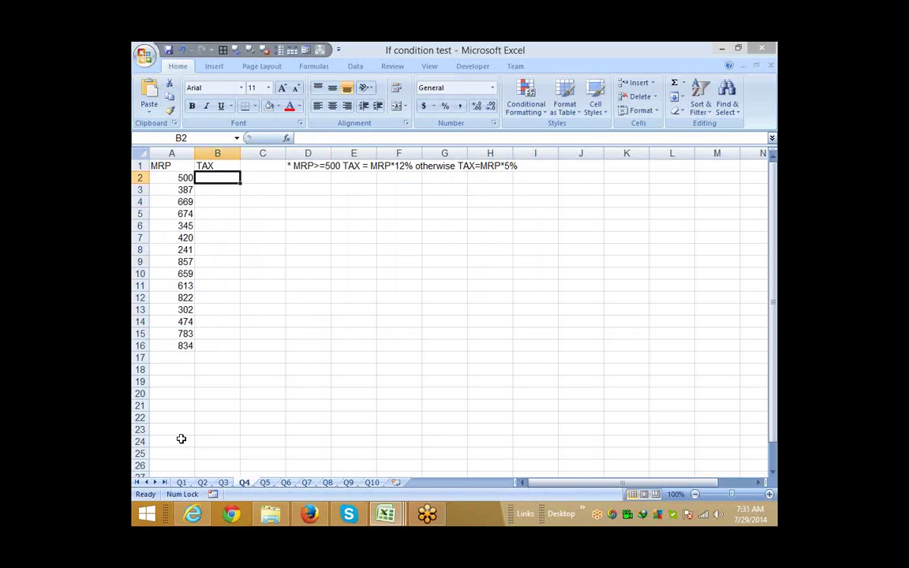
Step: Type =IF(A2>=500,A2*12%,A2*5%) into B2 to compute TAX from MRP
text(=IF()
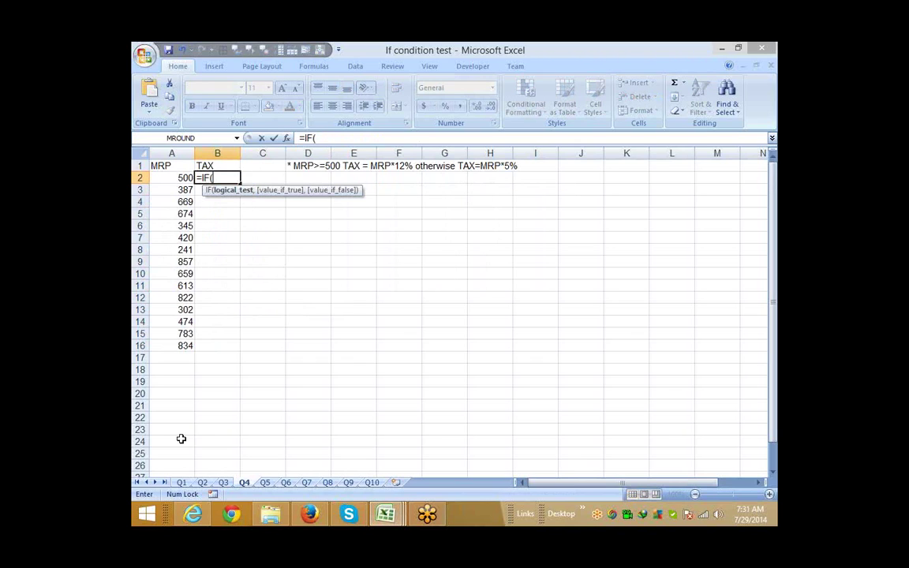
key(Left)
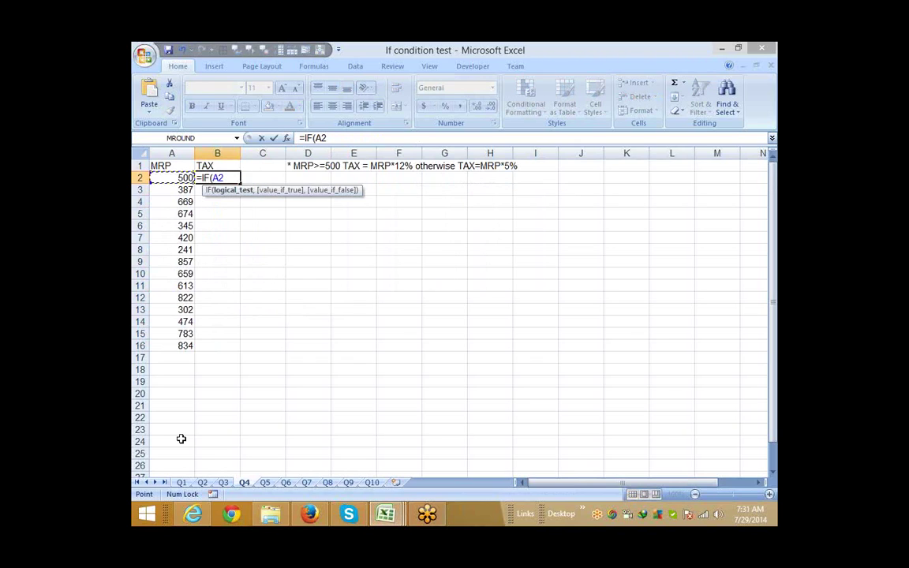
text(>)
text(=)
text(500,)
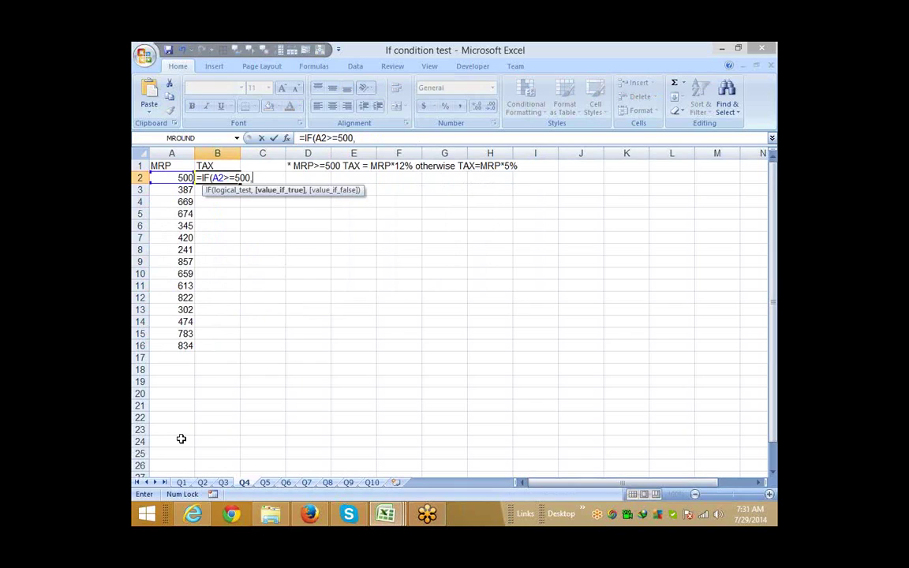
key(Left)
text(*)
text(12)
text(%)
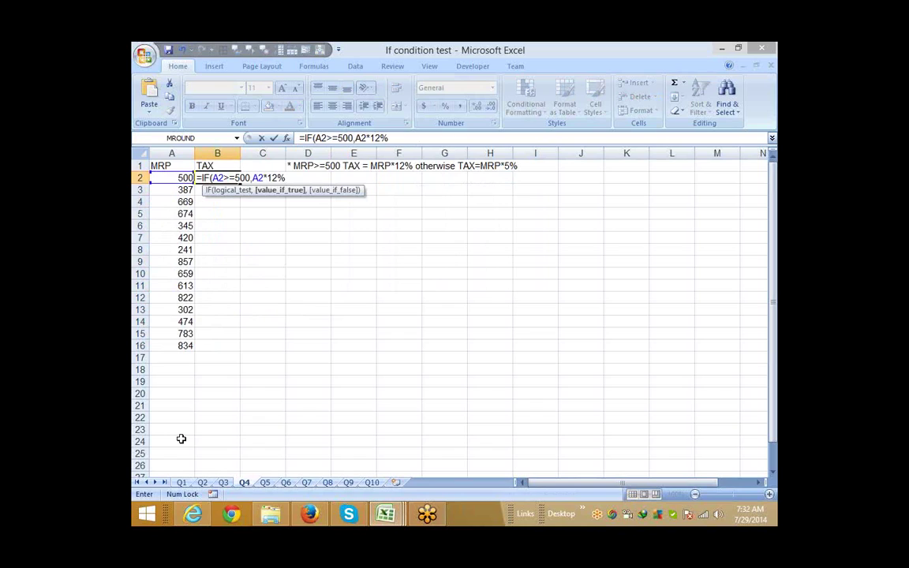
text(,)
key(Left)
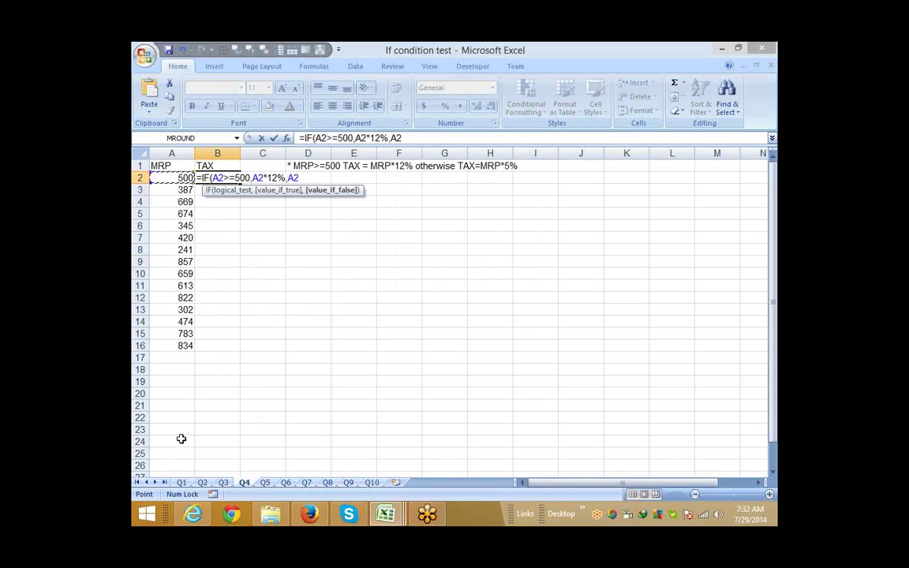
text(*)
text(5)
text(%)
Step: Commit the TAX formula and fill it down B2:B16 with Ctrl+D
key(Return)
key(Left)
key(ctrl+Down)
key(Right)
key(ctrl+shift+Up)
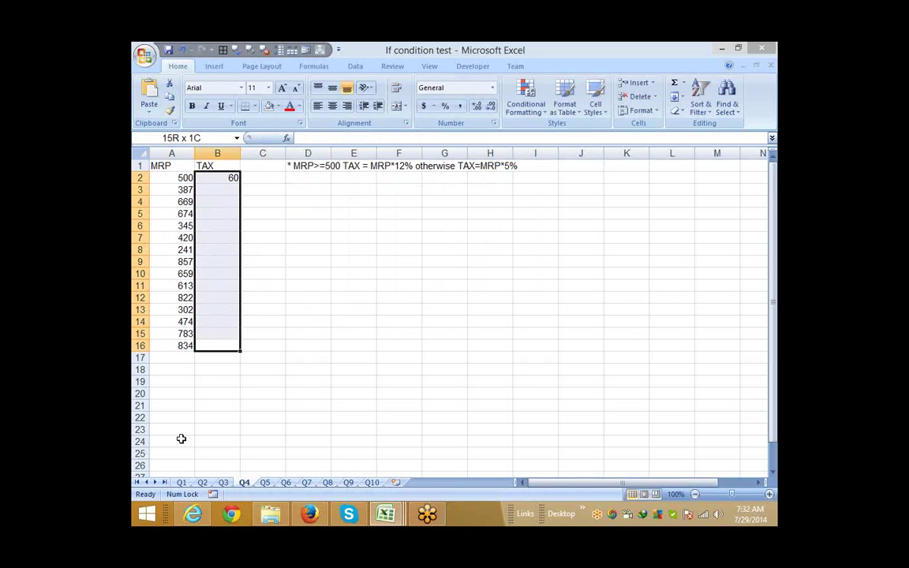
key(ctrl+d)
Step: Review the filled TAX formulas row by row down the column
key(ctrl+Up)
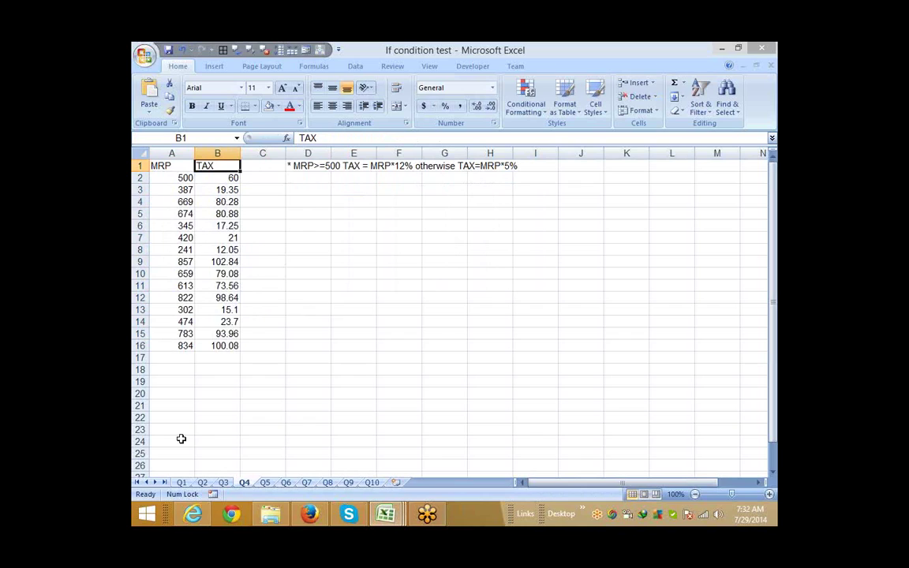
key(Down)
key(Down)
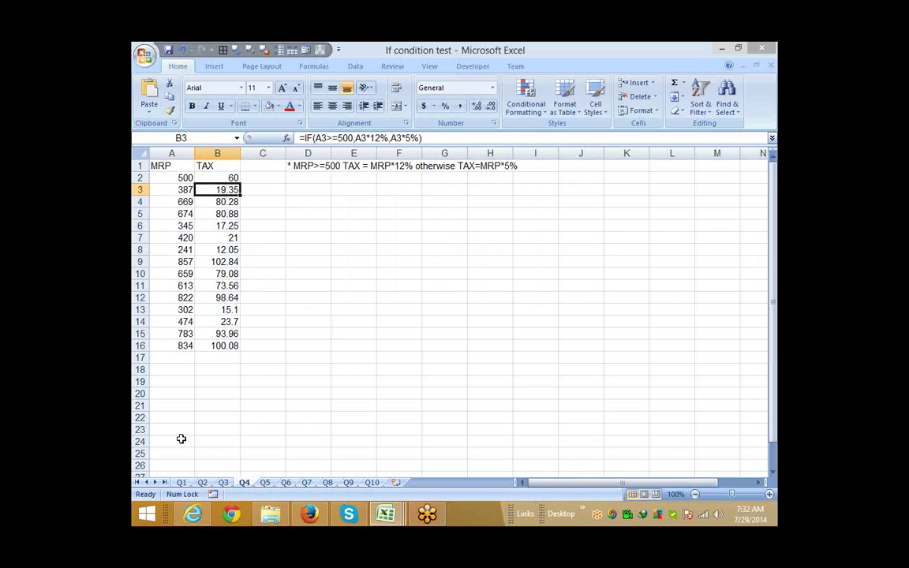
key(Down)
key(Up)
key(Down)
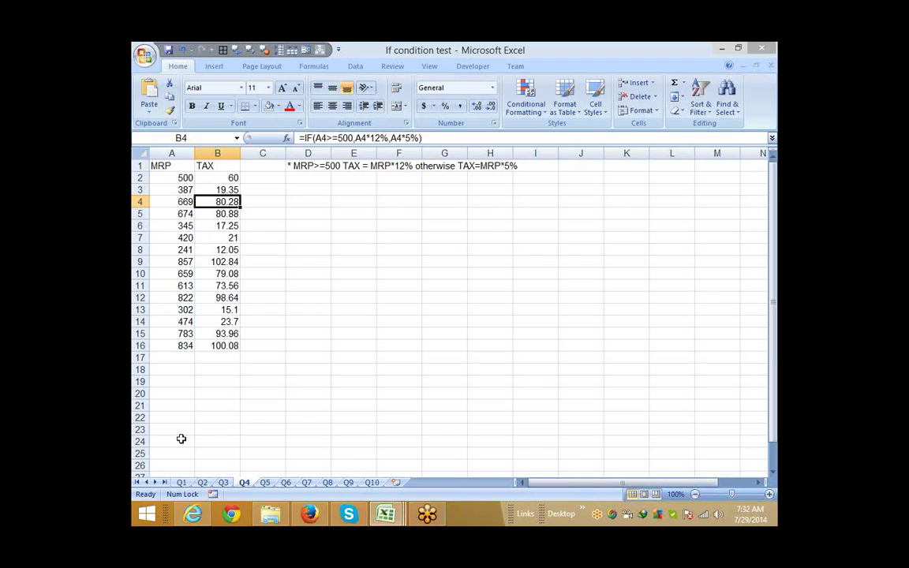
key(Down)
key(Down)
key(Down)
key(Down)
key(Down)
key(Down)
key(Down)
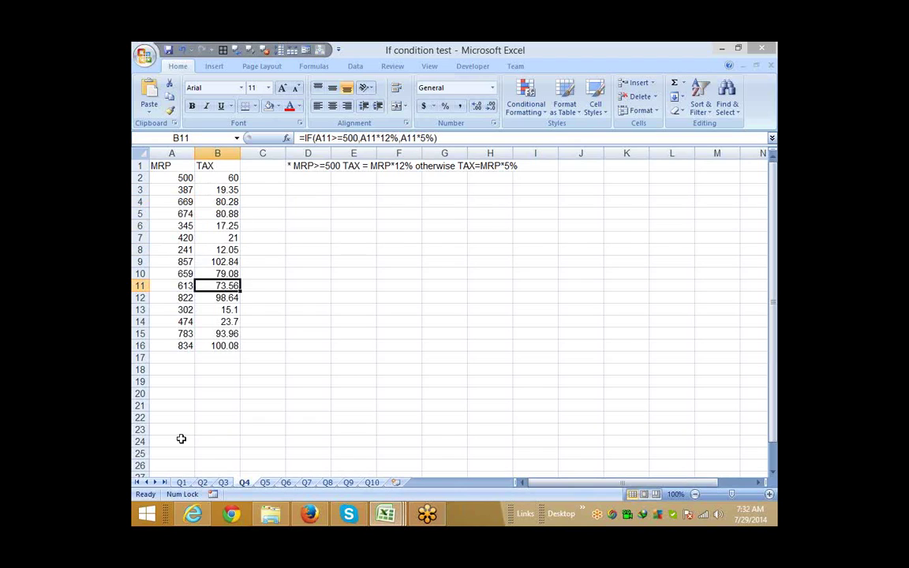
key(Down)
key(Down)
key(ctrl+Up)
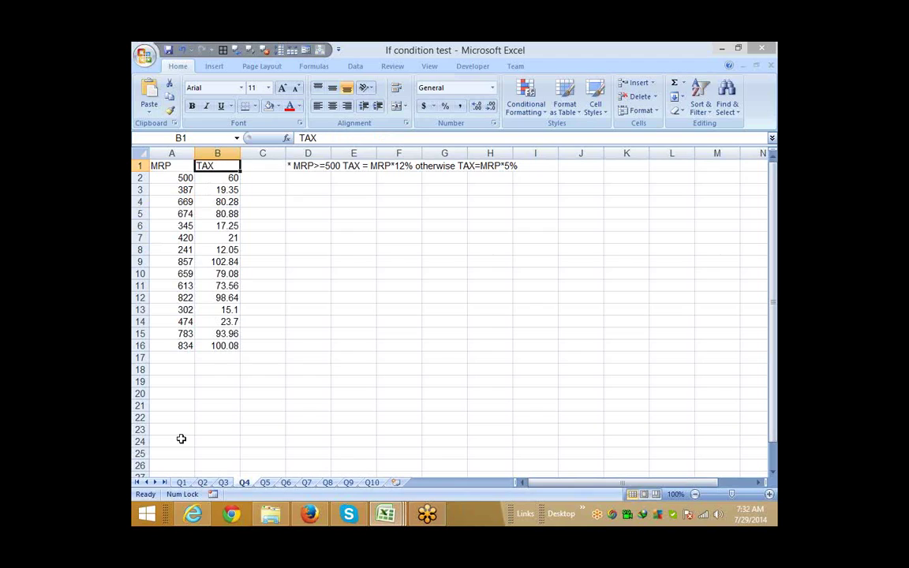
Step: Go to sheet Q5 and clear the old NT/OT Duty results
key(Down)
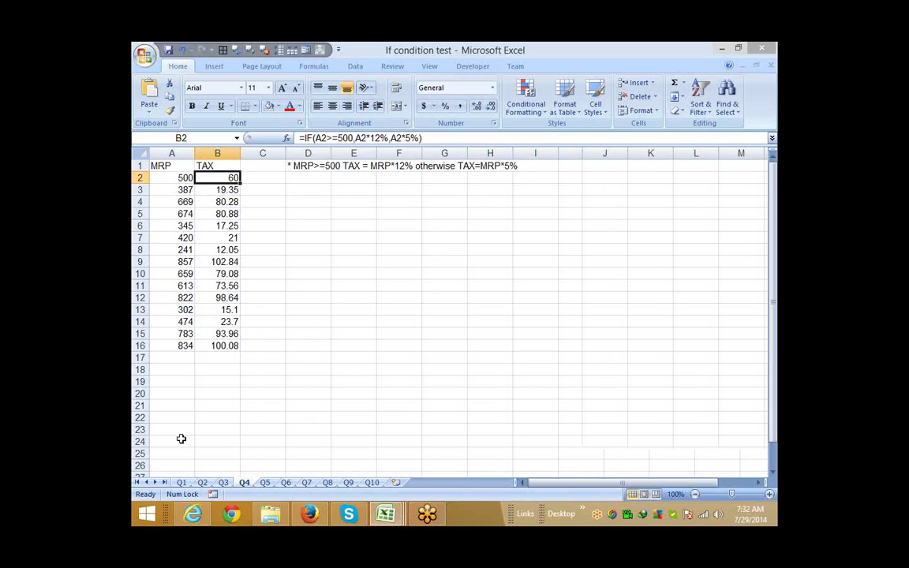
key(ctrl+Page_Down)
key(ctrl+z)
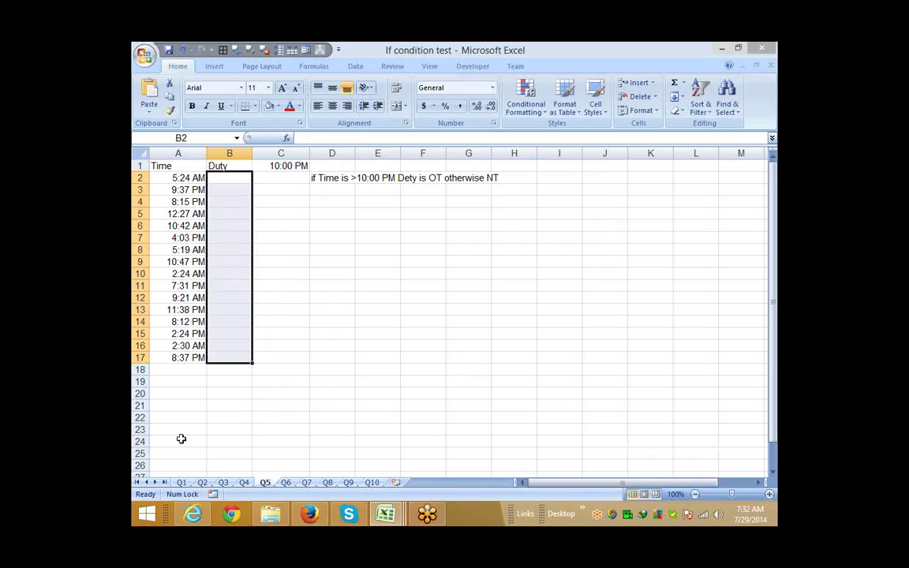
key(Right)
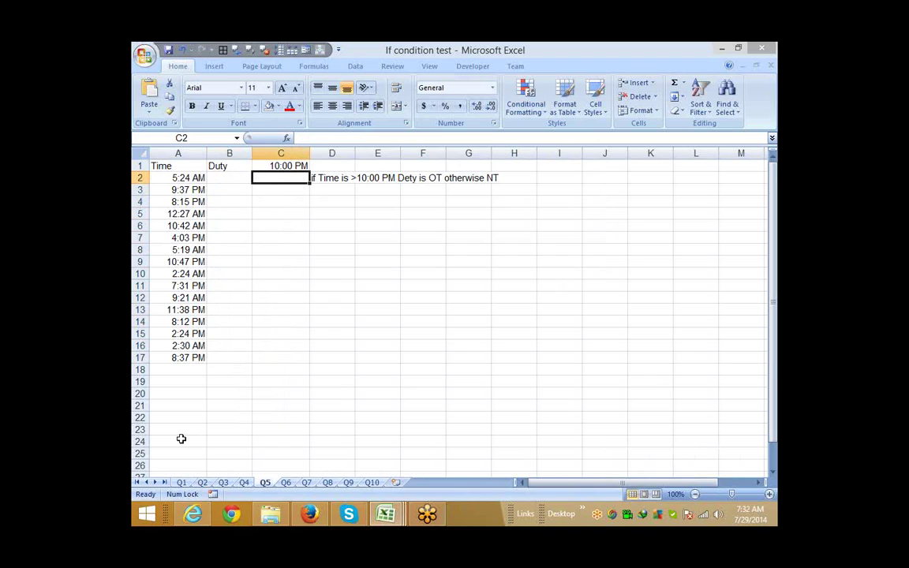
key(Down)
key(Left)
key(Left)
key(Up)
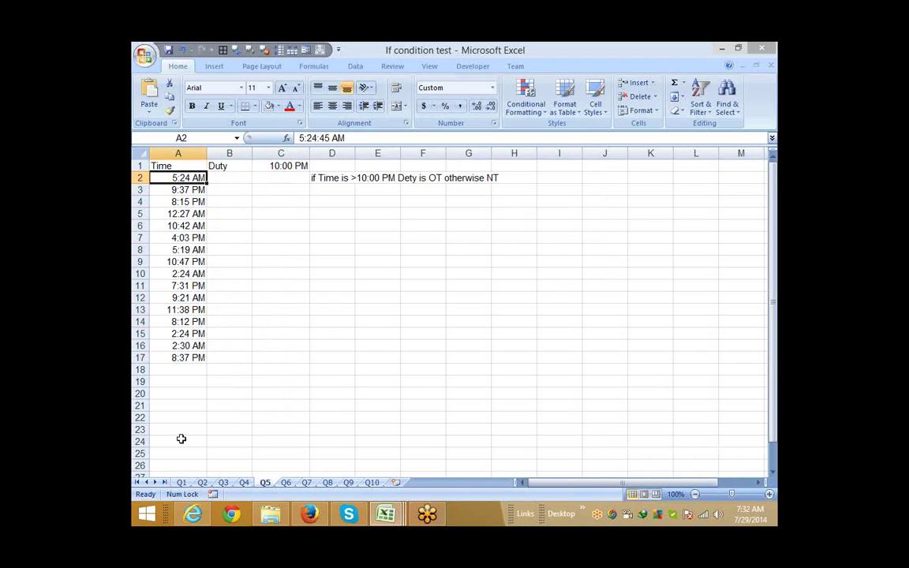
key(ctrl+shift+Down)
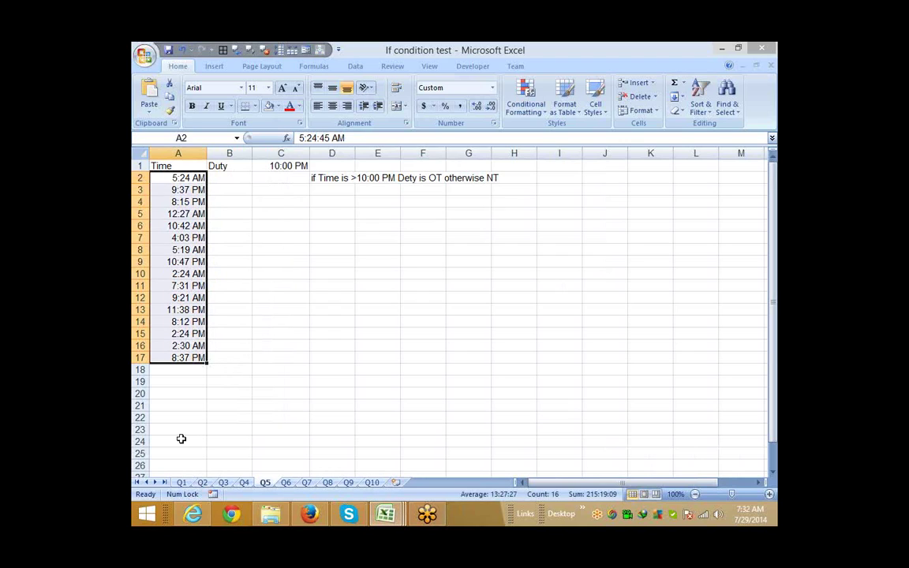
key(Up)
key(Right)
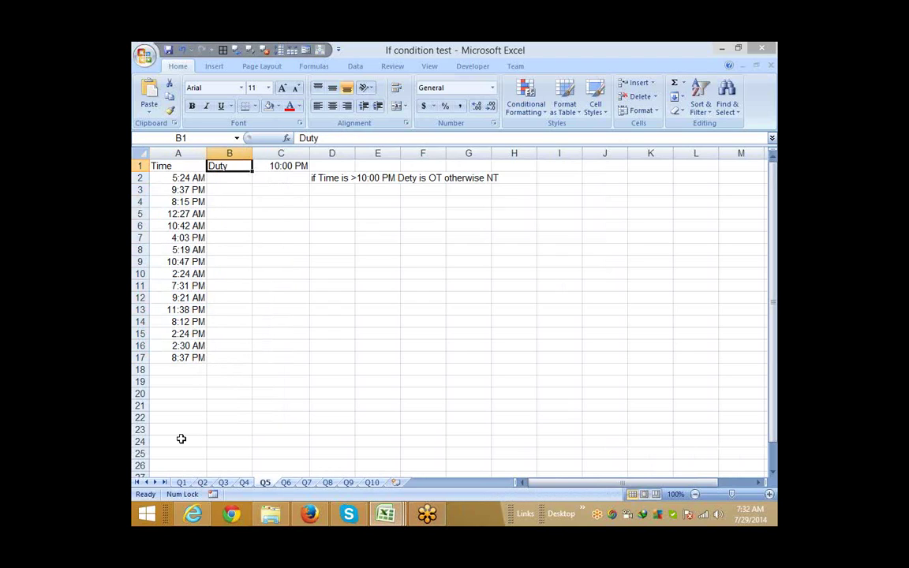
key(Right)
key(Down)
key(Up)
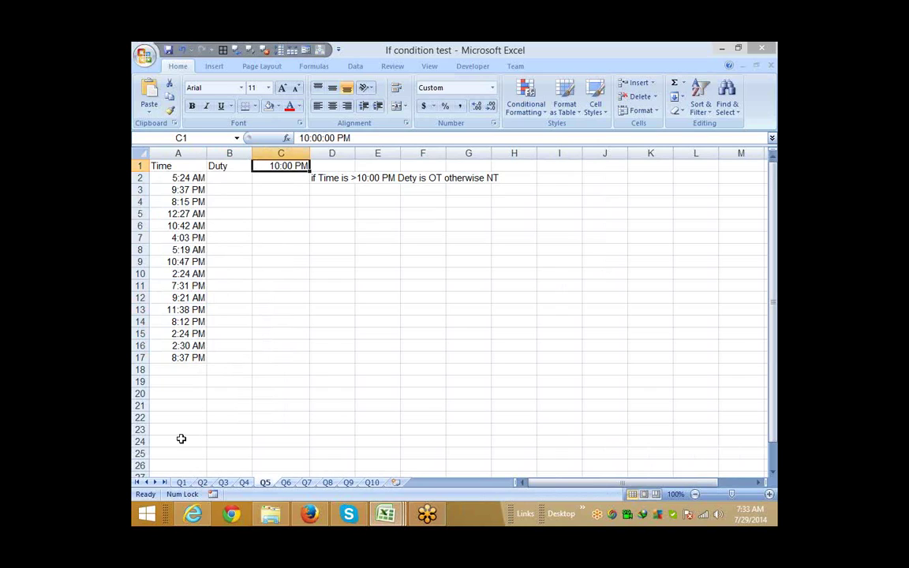
key(Down)
key(Left)
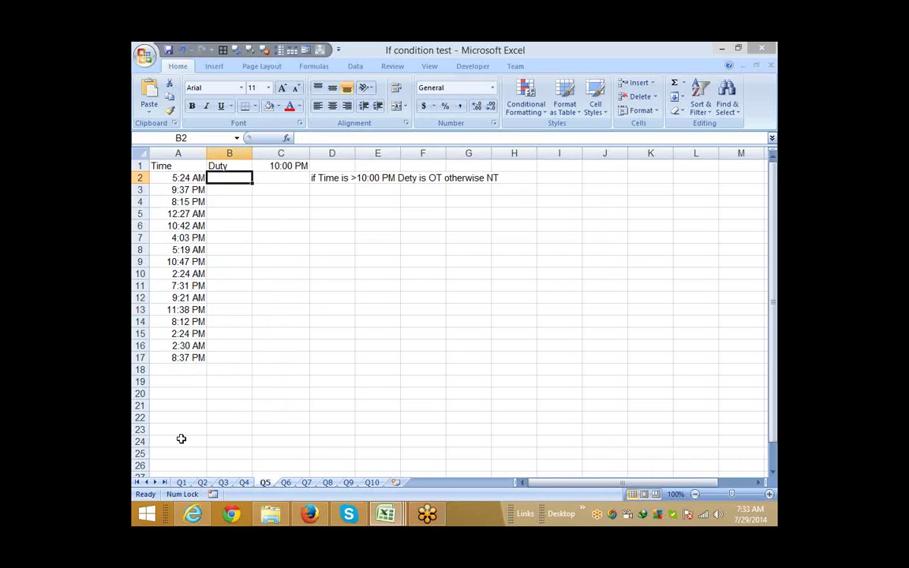
Step: Enter =IF(A2>C1,"OT","NT") in B2, replacing a mistyped 10:10 condition with C1
text(=)
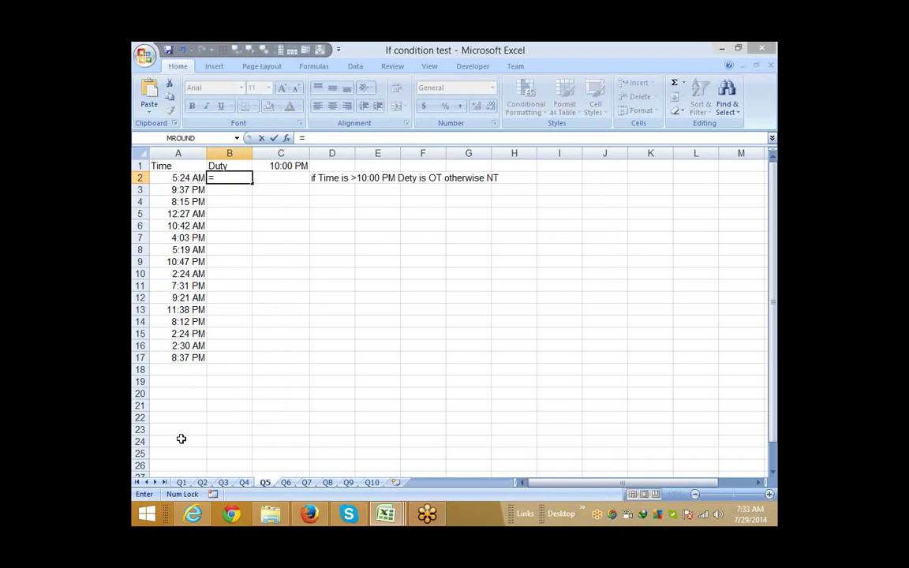
text(if)
key(Tab)
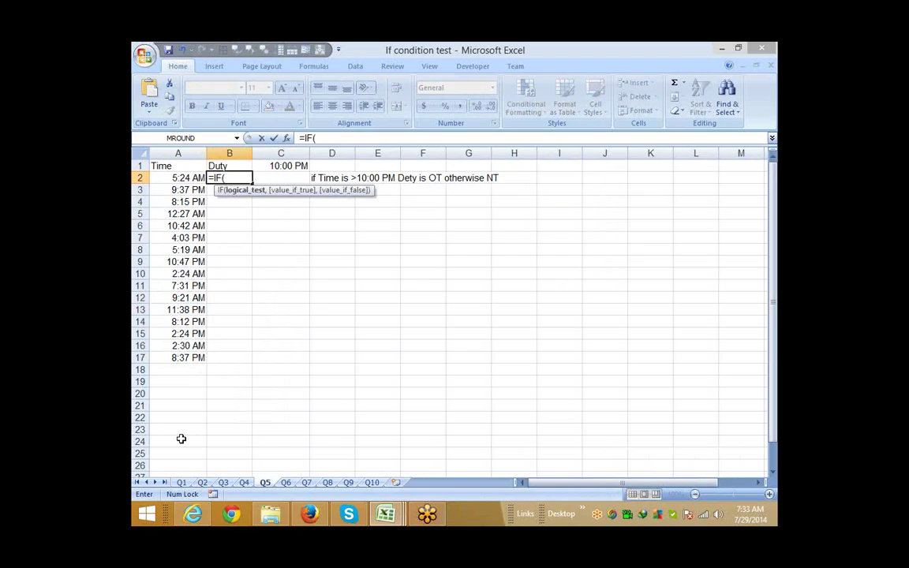
key(Left)
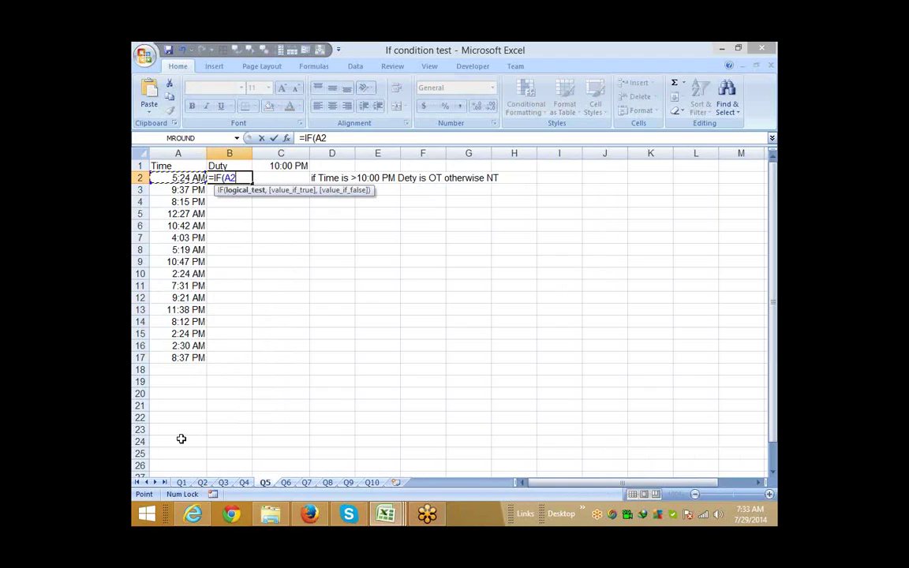
text(>)
text(10)
text(;10)
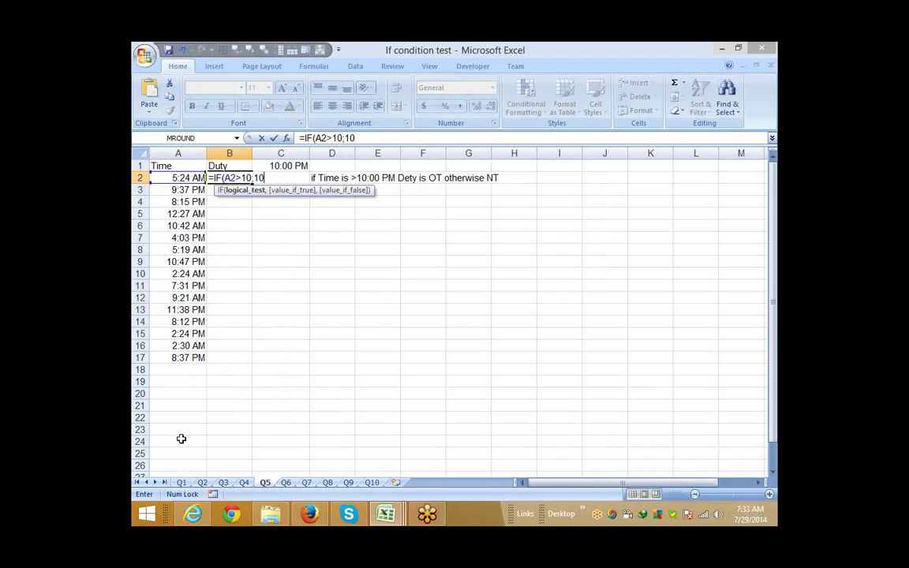
key(BackSpace)
key(BackSpace)
key(BackSpace)
key(BackSpace)
key(BackSpace)
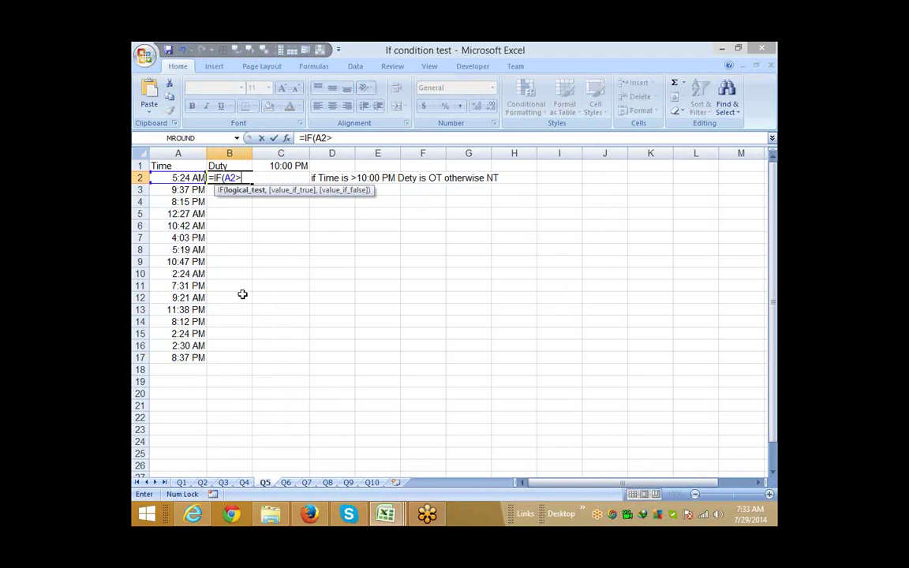
click(264, 165)
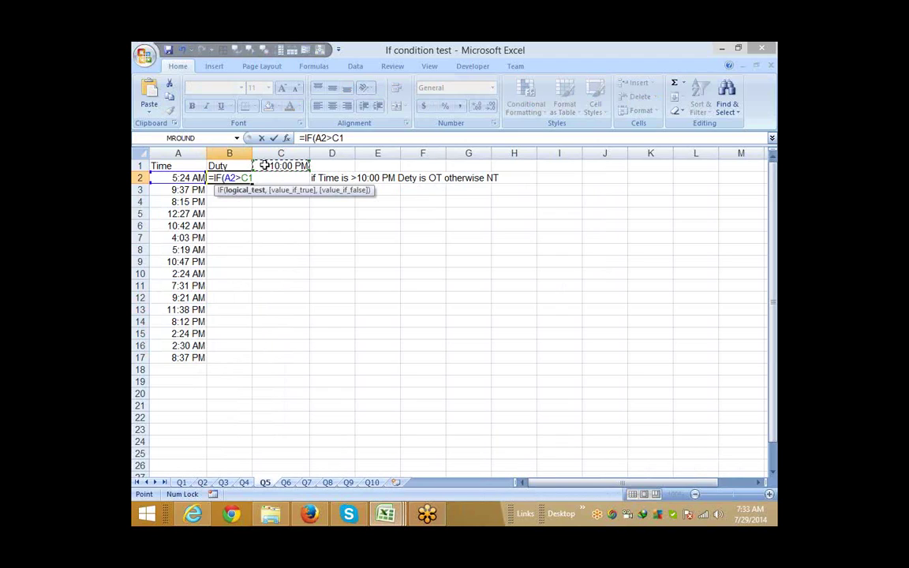
text(,)
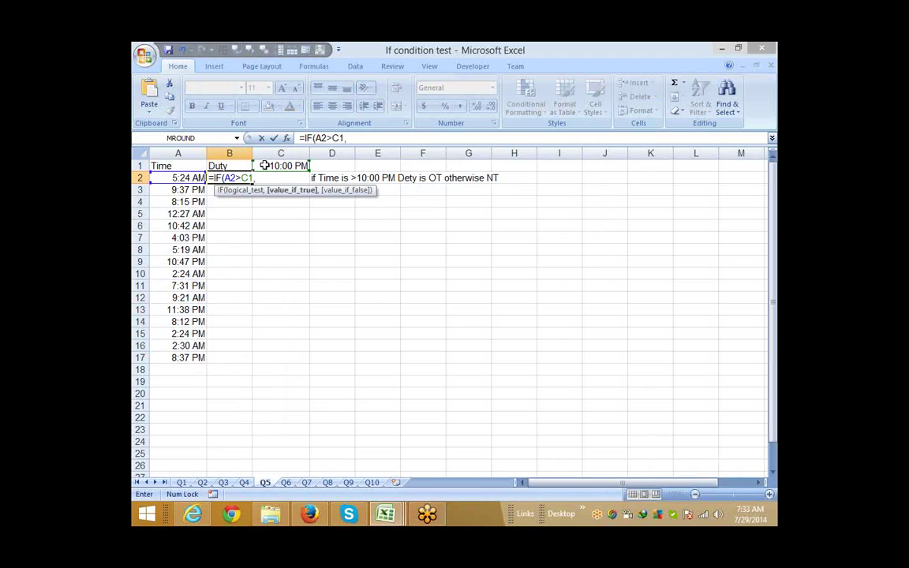
text(")
text(OT")
text(,"N)
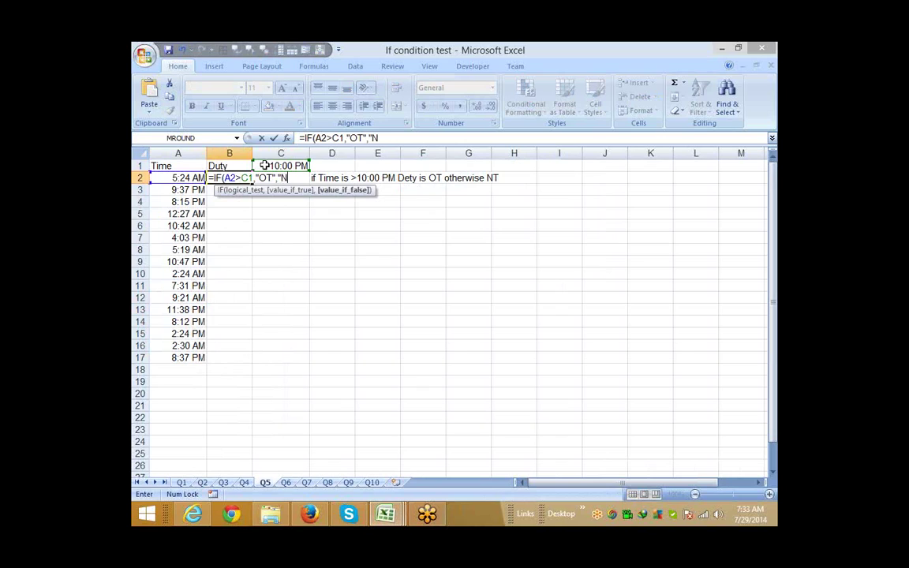
text(T")
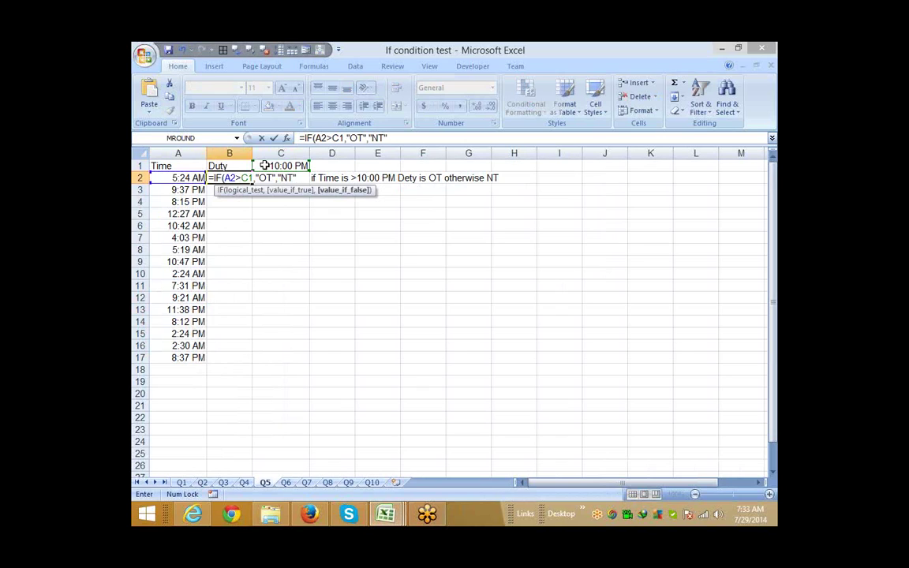
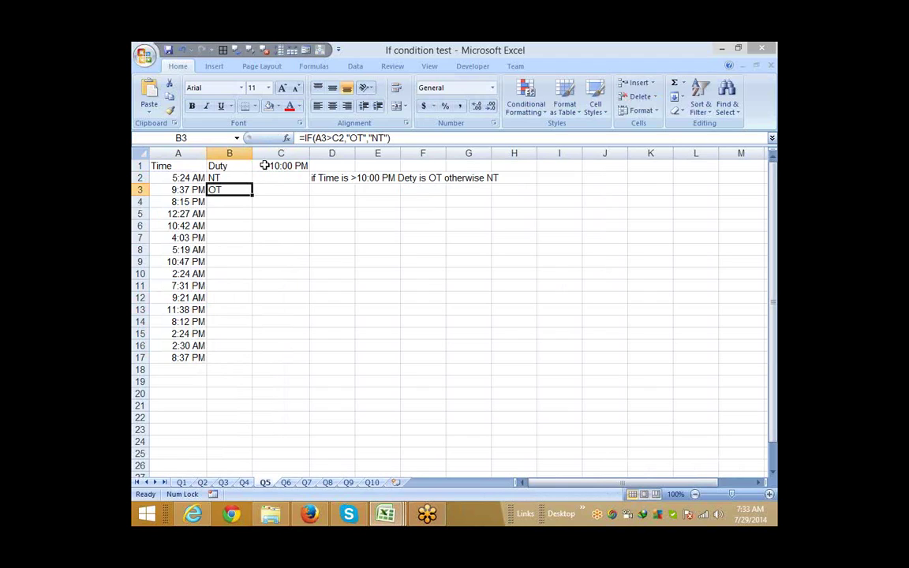
Step: Check B3's formula, undo it, and confirm B2 keeps =IF(A2>C1,"OT","NT") unchanged
key(F2)
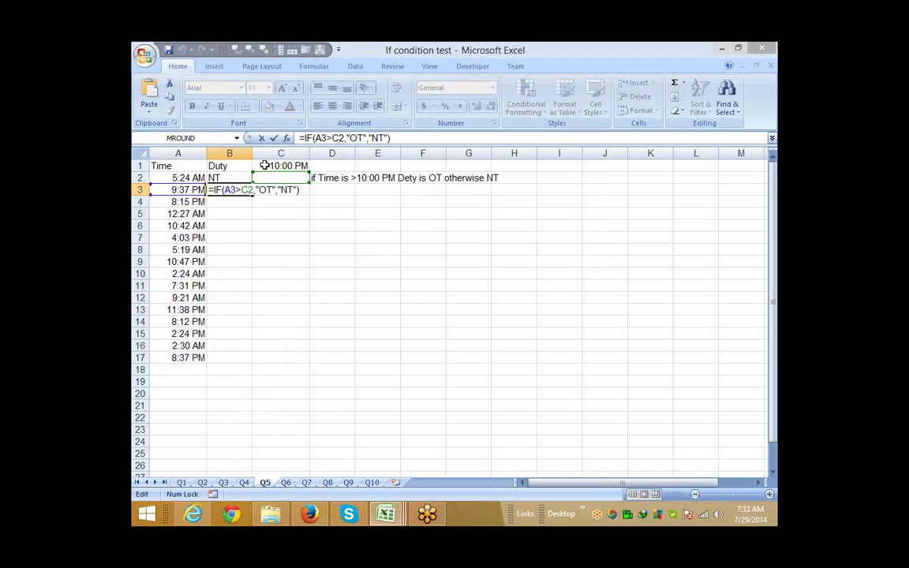
key(Return)
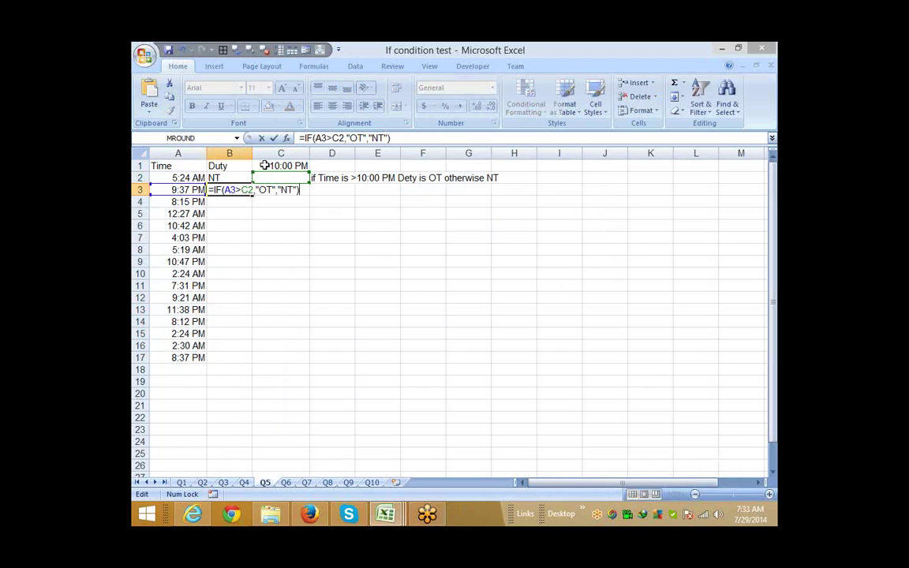
key(Escape)
key(ctrl+z)
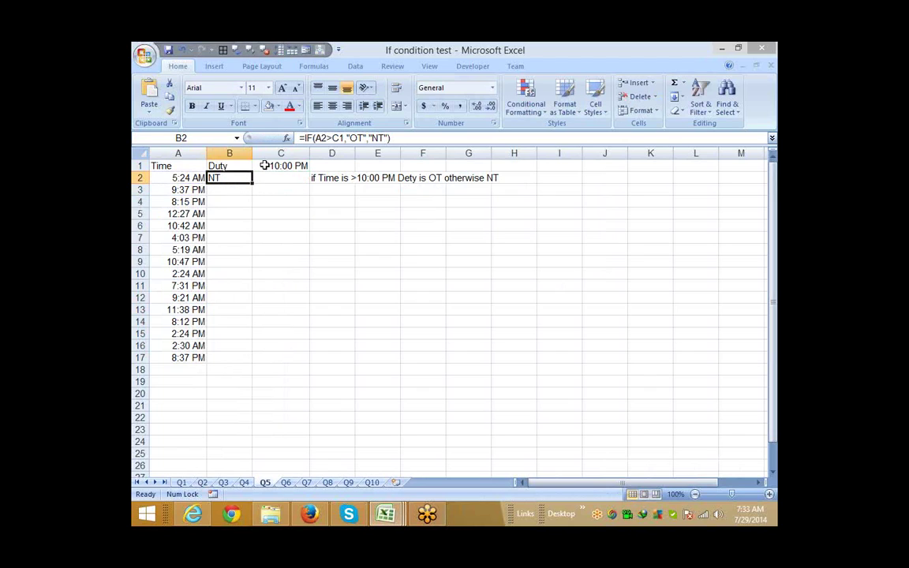
key(F2)
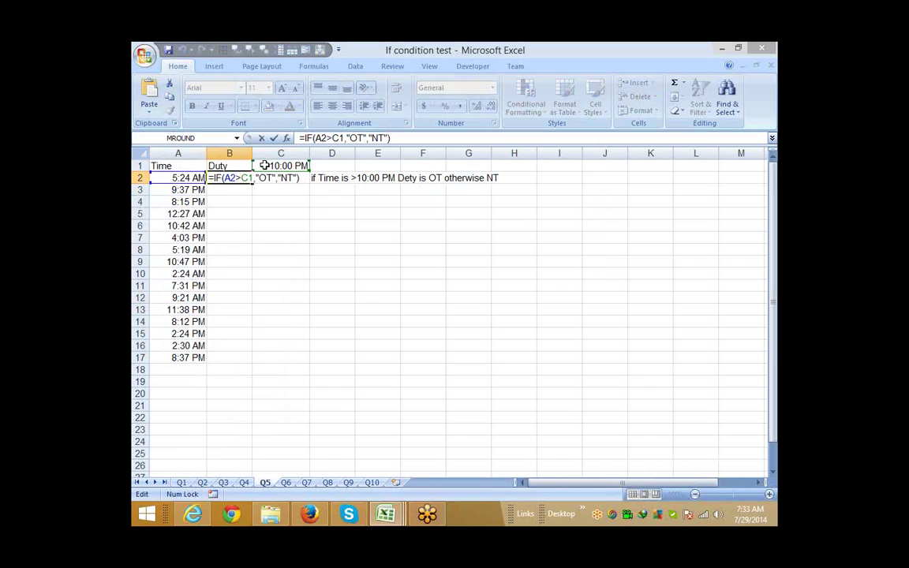
key(Left)
key(Left)
key(Left)
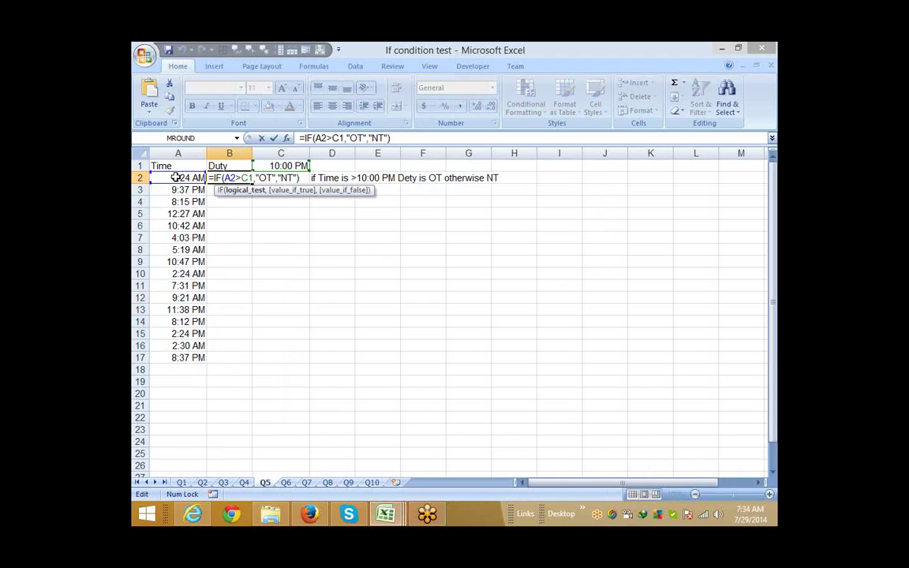
key(ctrl+Return)
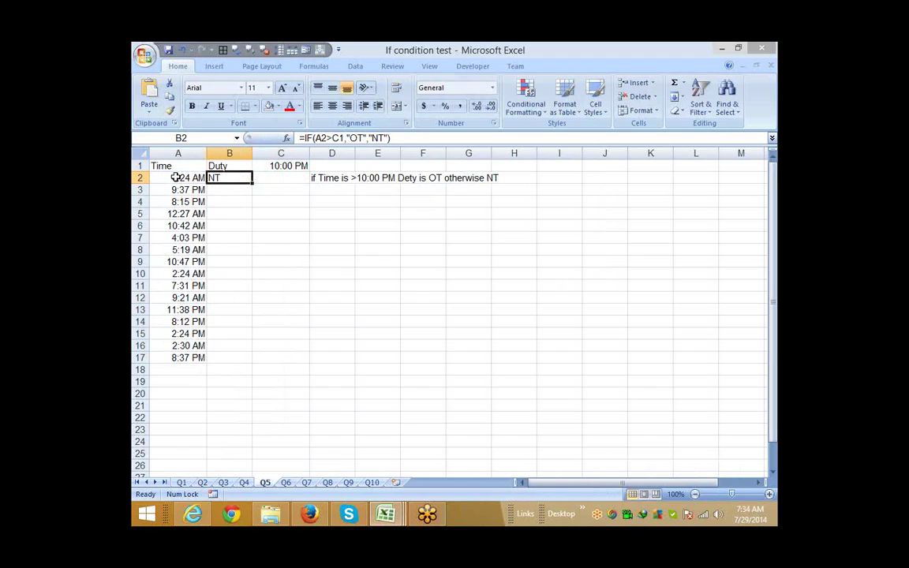
Step: Copy B2's IF formula down into B3
key(ctrl+c)
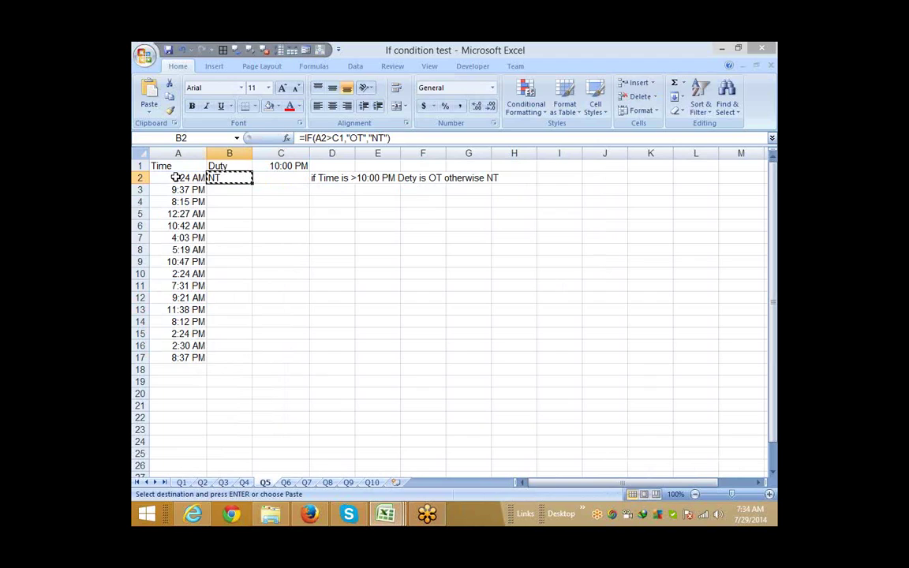
key(Down)
key(Up)
key(Down)
key(ctrl+v)
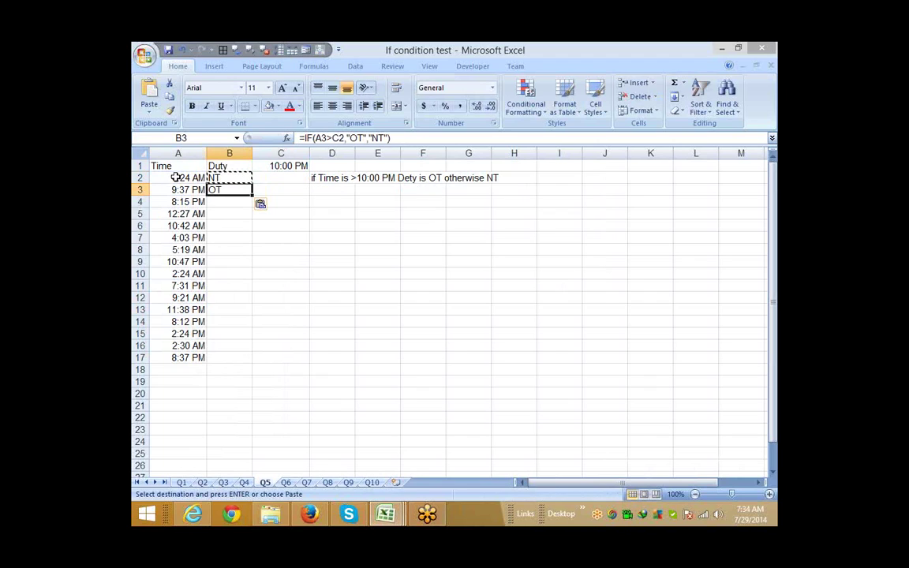
Step: Inspect B3's shifted C2 reference, then clear B3 and return to B2
key(F2)
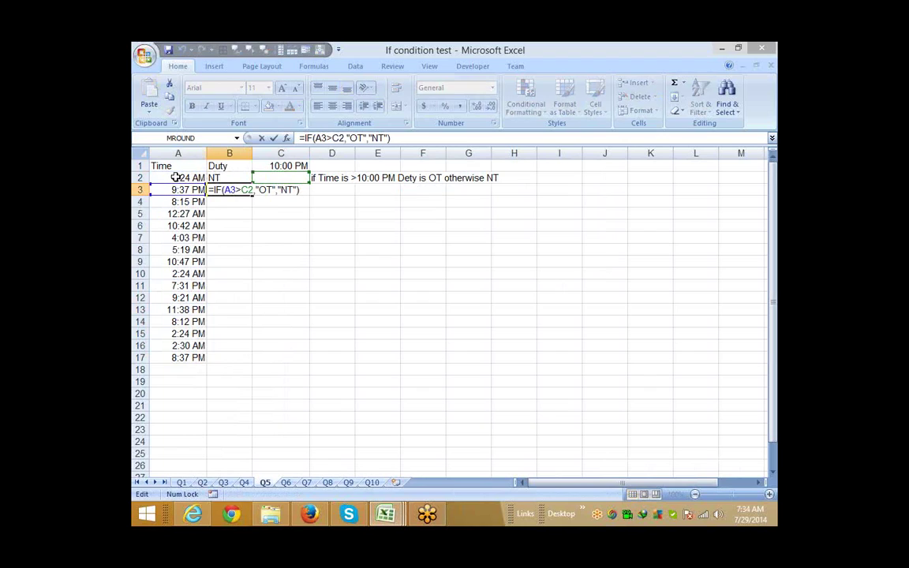
key(Left)
key(Left)
key(Left)
key(Left)
key(Left)
key(Left)
key(Left)
key(Left)
key(Left)
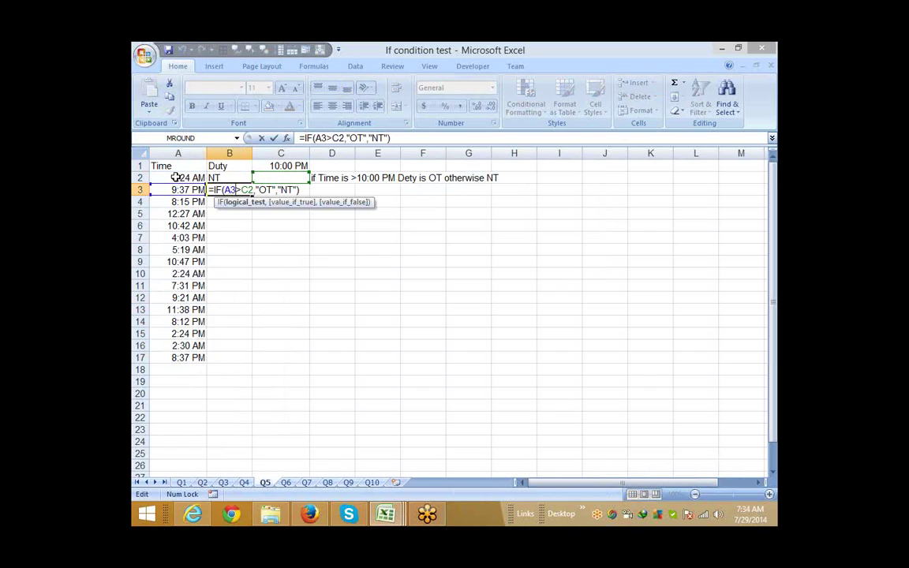
key(Left)
key(Left)
key(Right)
key(Right)
key(Right)
key(shift+Right)
key(shift+Right)
key(shift+Right)
key(ctrl+Return)
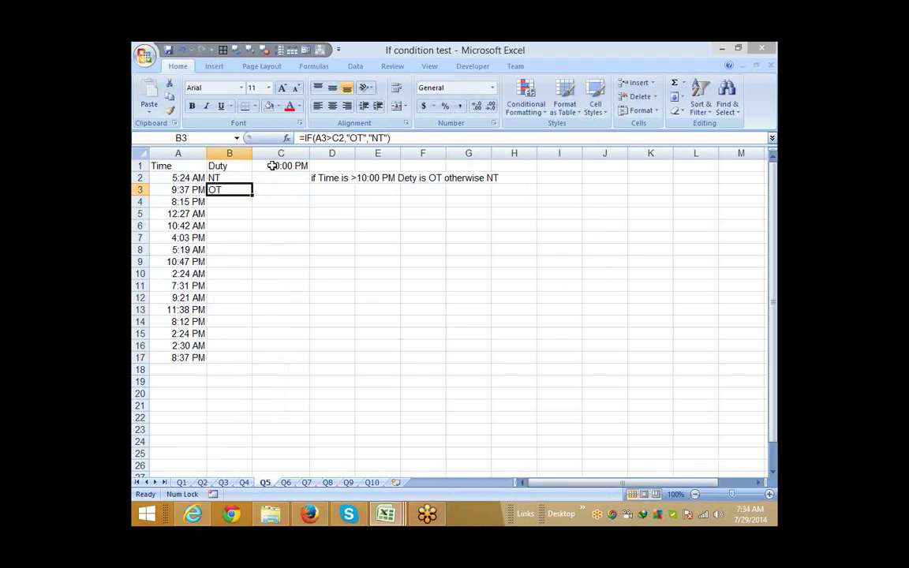
key(Delete)
key(Up)
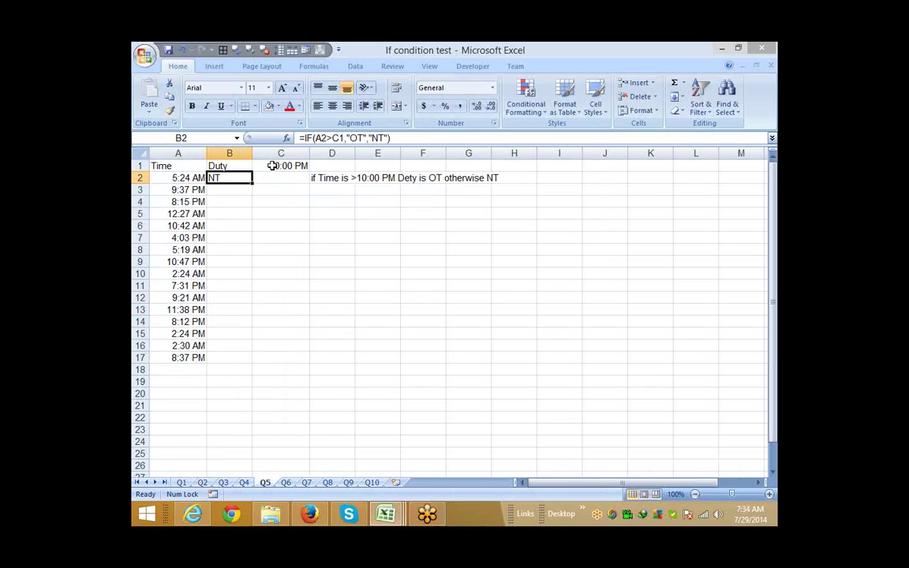
Step: Lock B2's C1 reference to $C$1 with F4 and confirm the formula
key(F2)
key(F1)
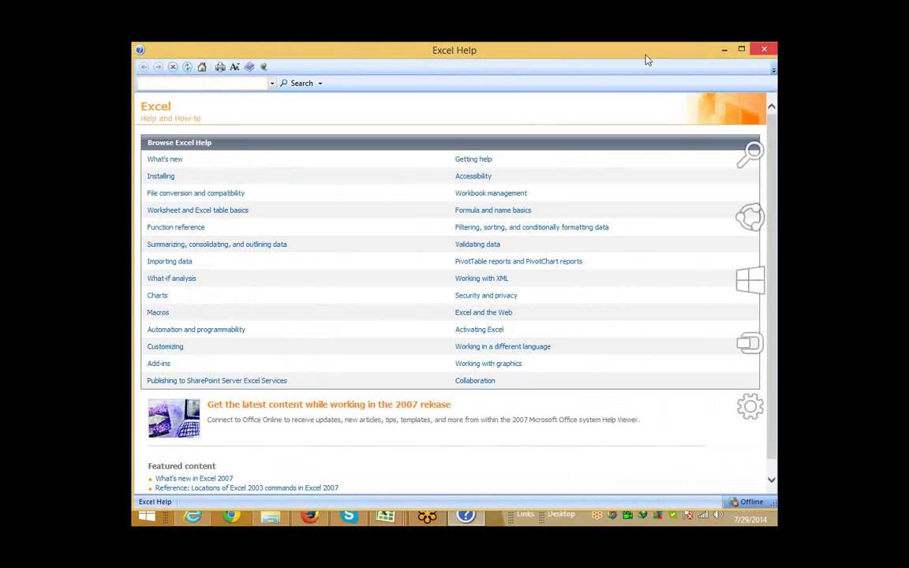
click(762, 51)
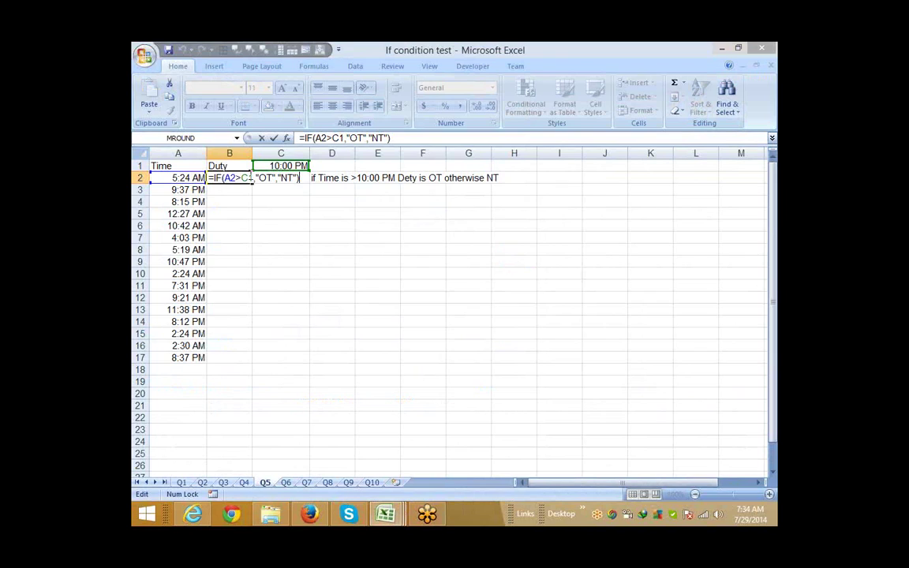
click(251, 177)
key(F4)
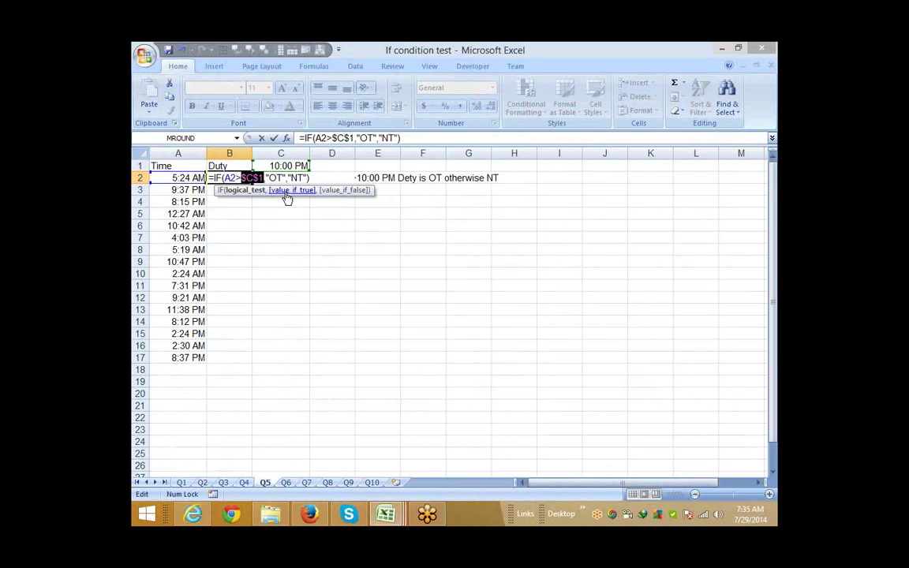
key(Right)
key(Return)
key(Up)
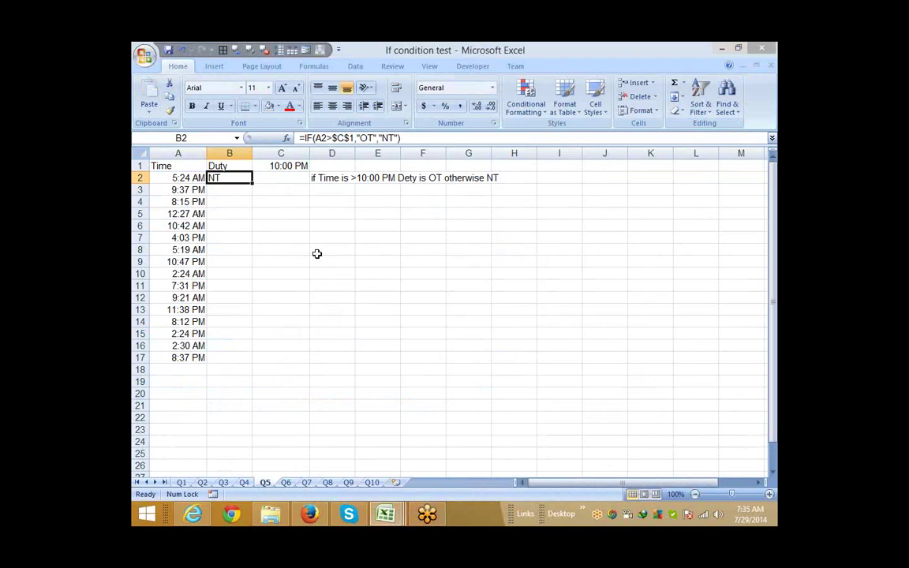
Step: Fill B2's formula down into B3:B17
key(ctrl+c)
key(Down)
key(shift+Down)
key(shift+Down)
key(shift+Down)
key(shift+Down)
key(shift+Down)
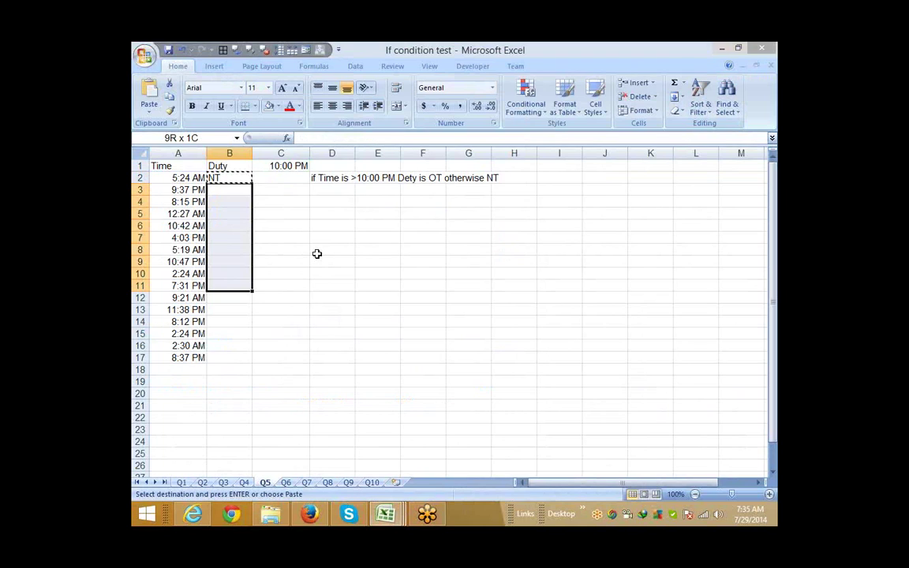
key(shift+Down)
key(shift+Down)
key(shift+Down)
key(shift+Down)
key(shift+Down)
key(shift+Down)
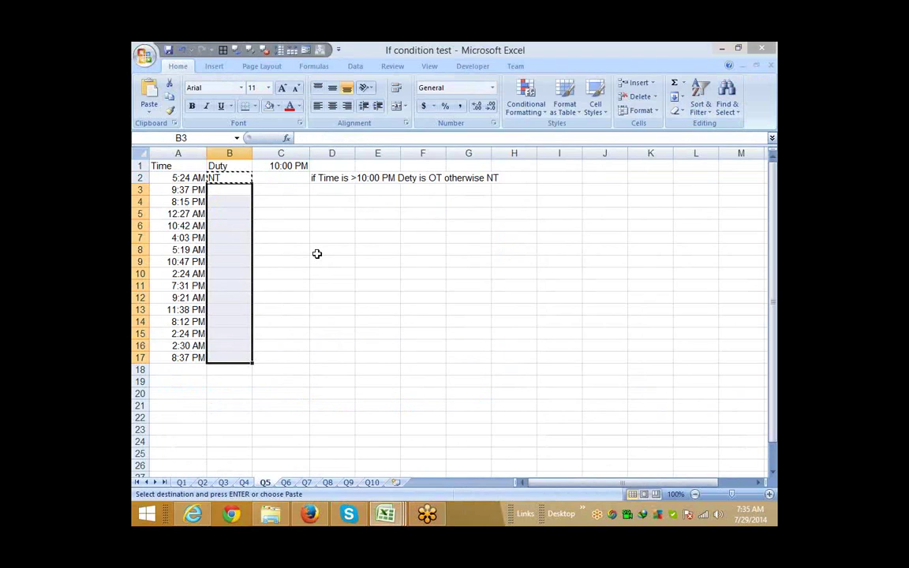
key(ctrl+v)
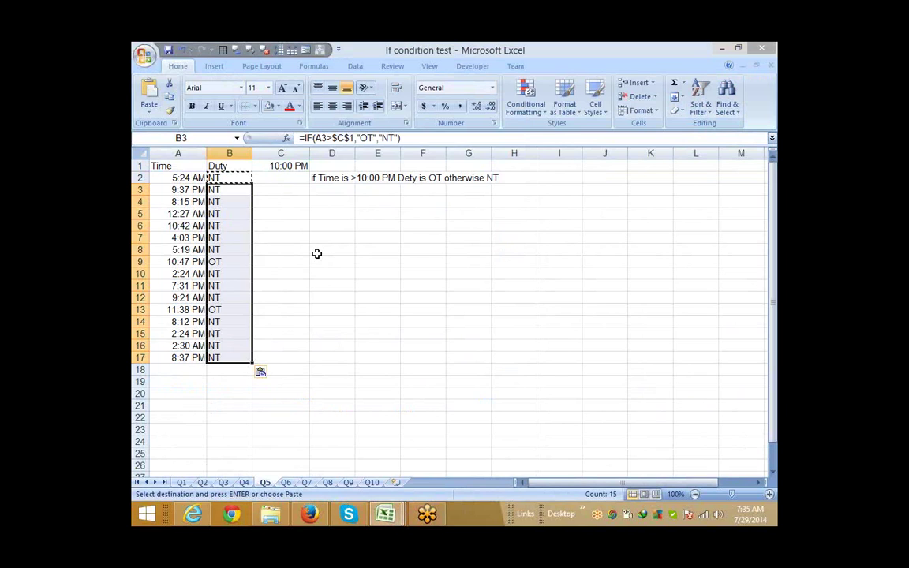
key(Escape)
key(Down)
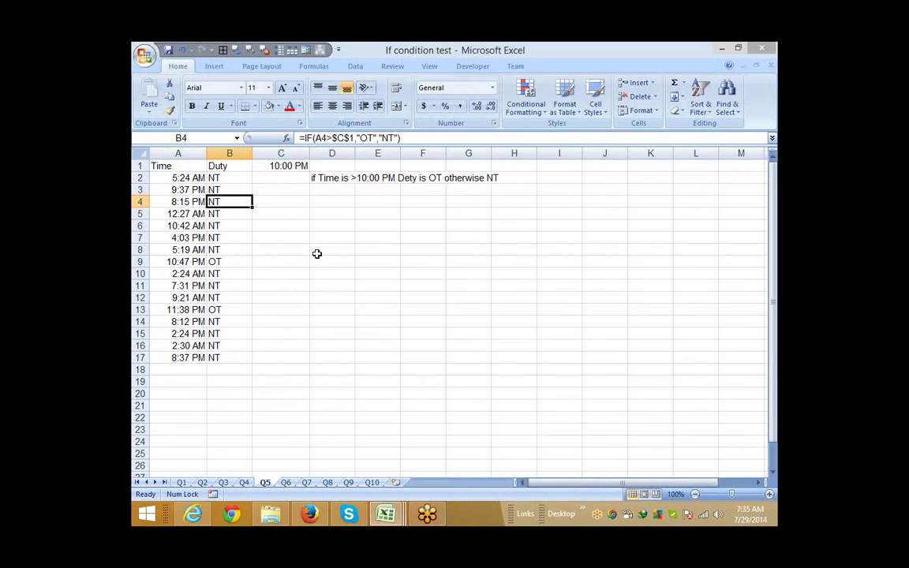
Step: Verify that B5's formula still references $C$1
key(Down)
key(F2)
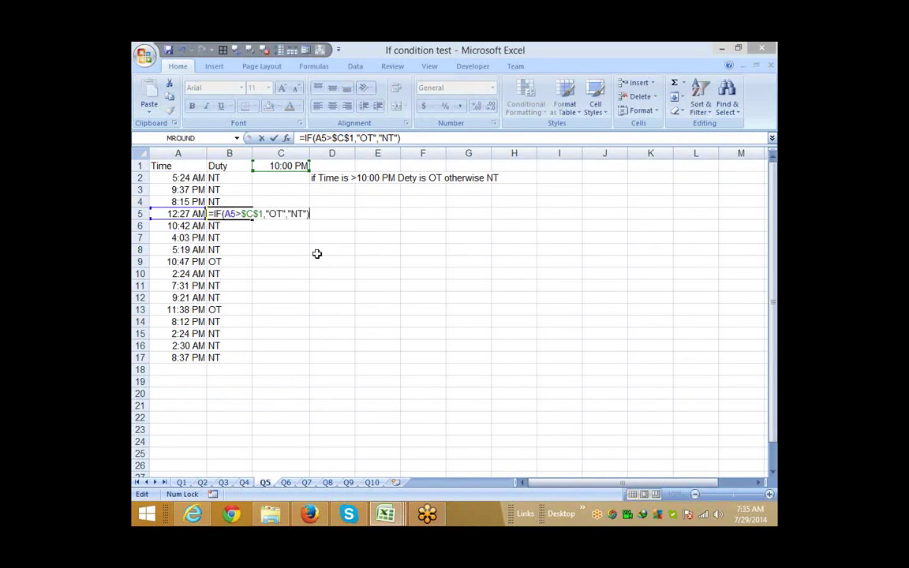
key(Return)
key(ctrl+Up)
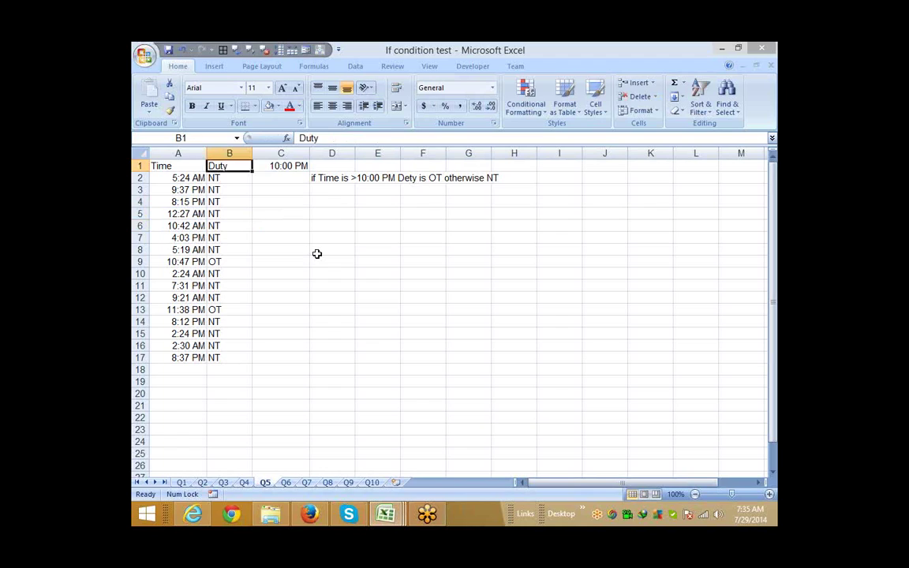
key(Down)
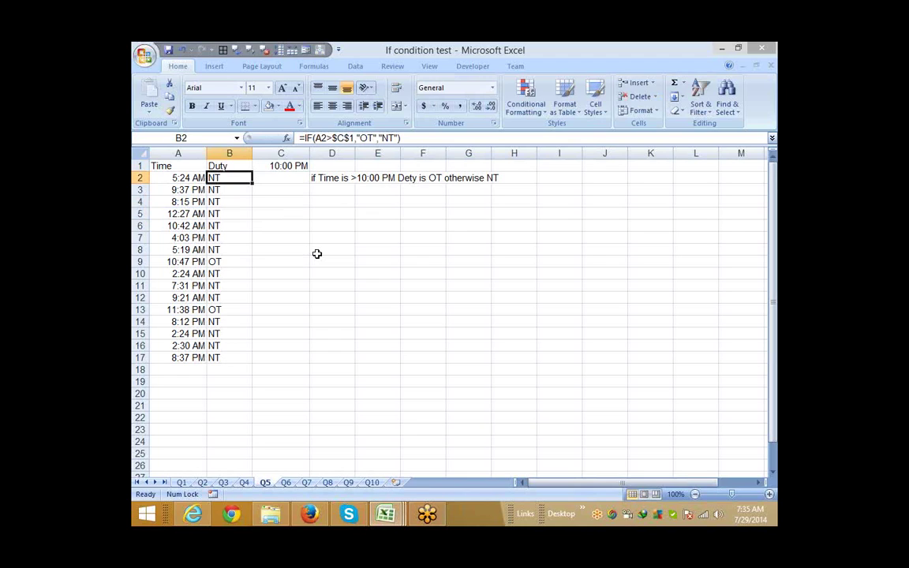
Step: Change B2's threshold reference from $C$1 to C$1
click(333, 138)
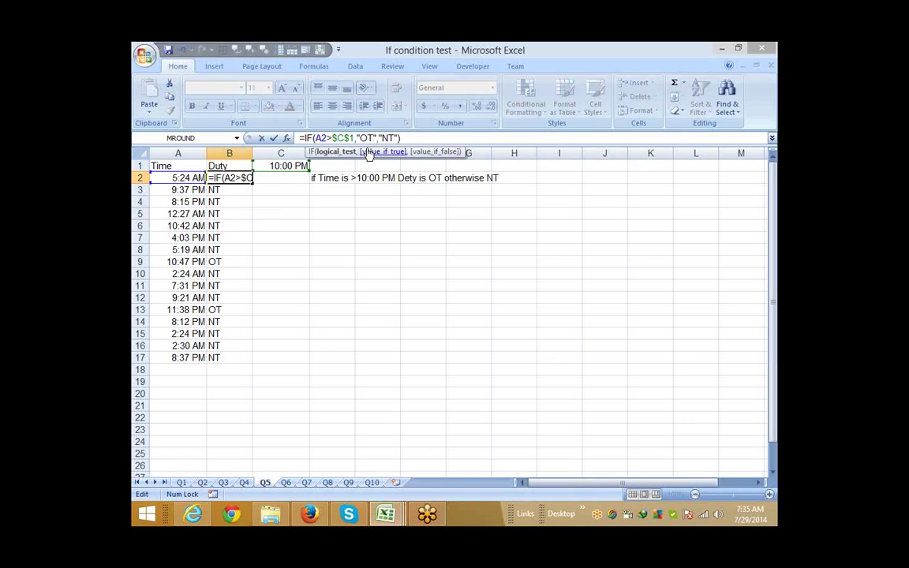
key(BackSpace)
key(ctrl+Return)
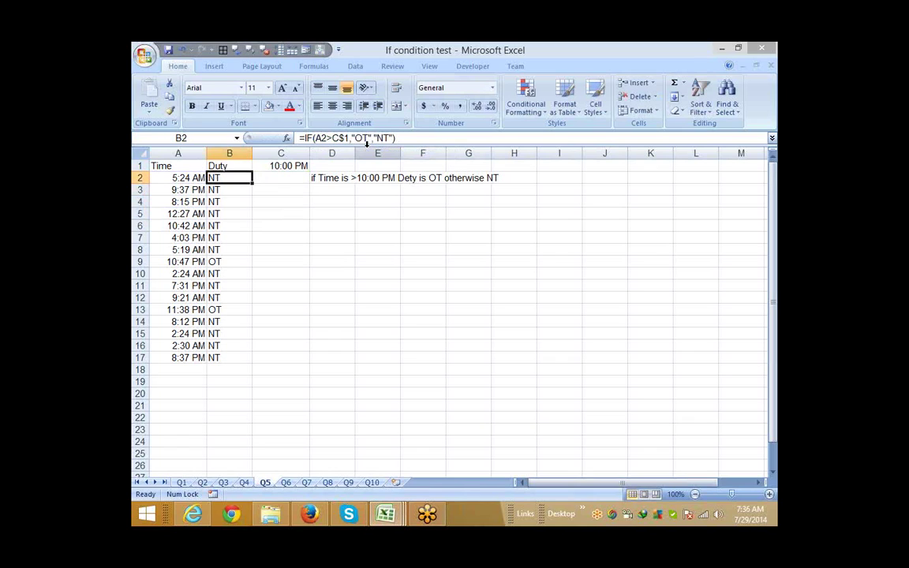
Step: Copy B2 into C2 and inspect its shifted D$1 reference
key(ctrl+c)
key(Right)
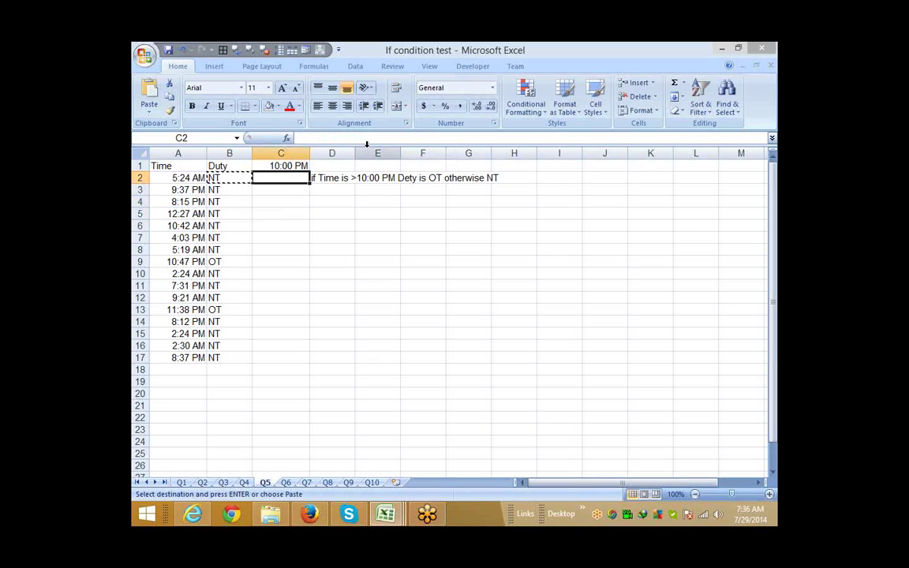
key(ctrl+v)
key(F2)
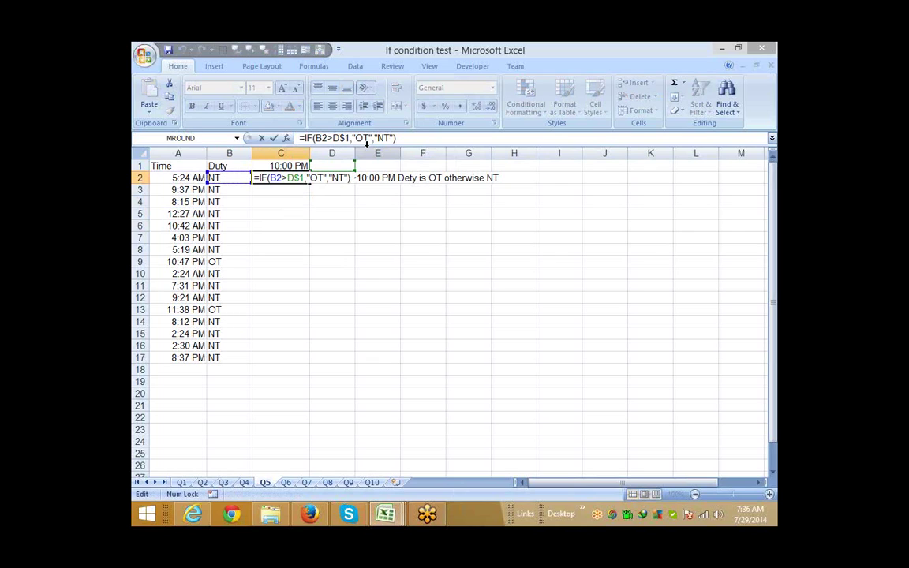
key(Left)
key(Left)
key(Left)
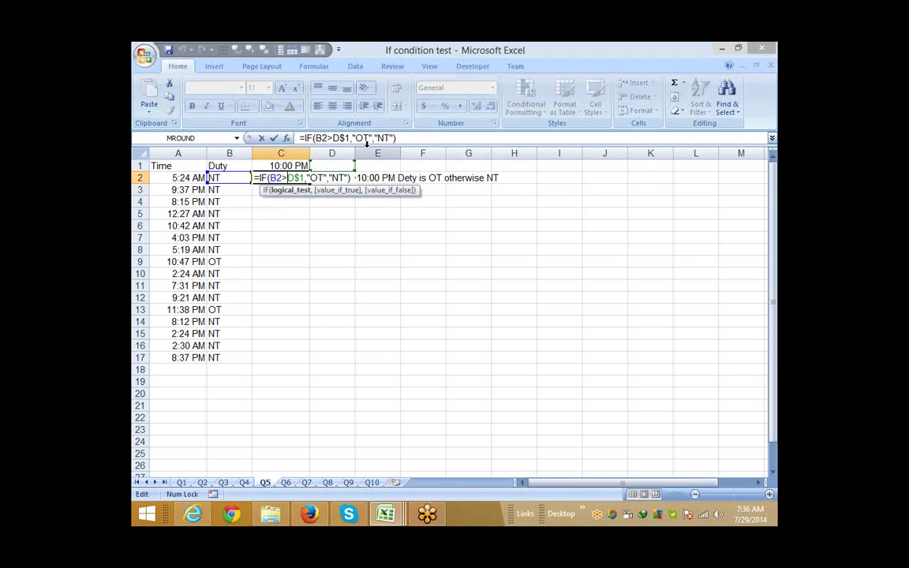
key(Escape)
Step: Copy B3 into C3 and check its references
key(Left)
key(Down)
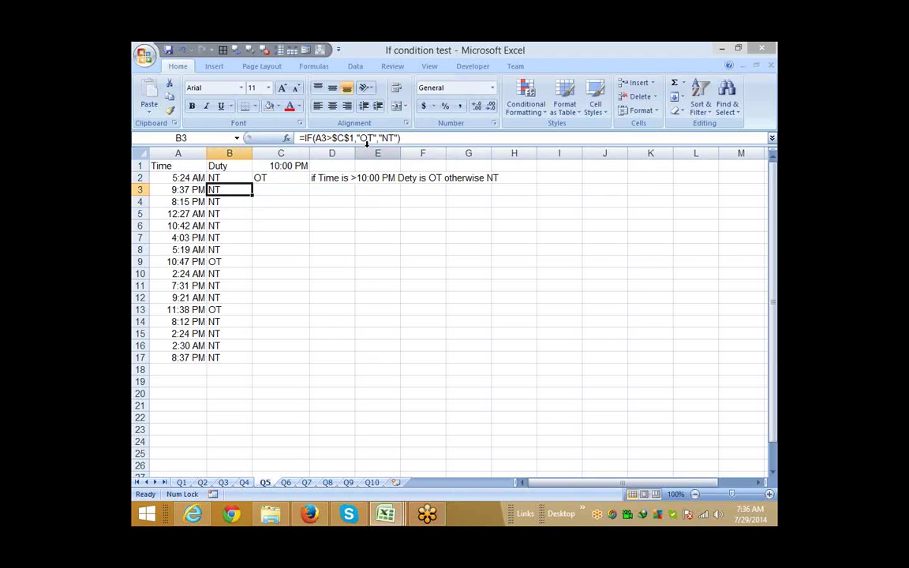
key(ctrl+c)
key(Right)
key(Return)
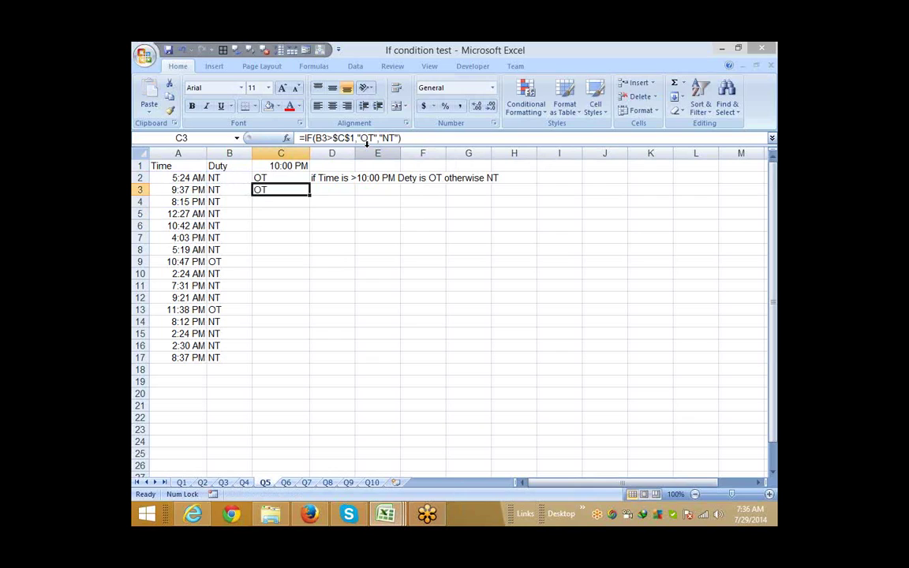
key(F2)
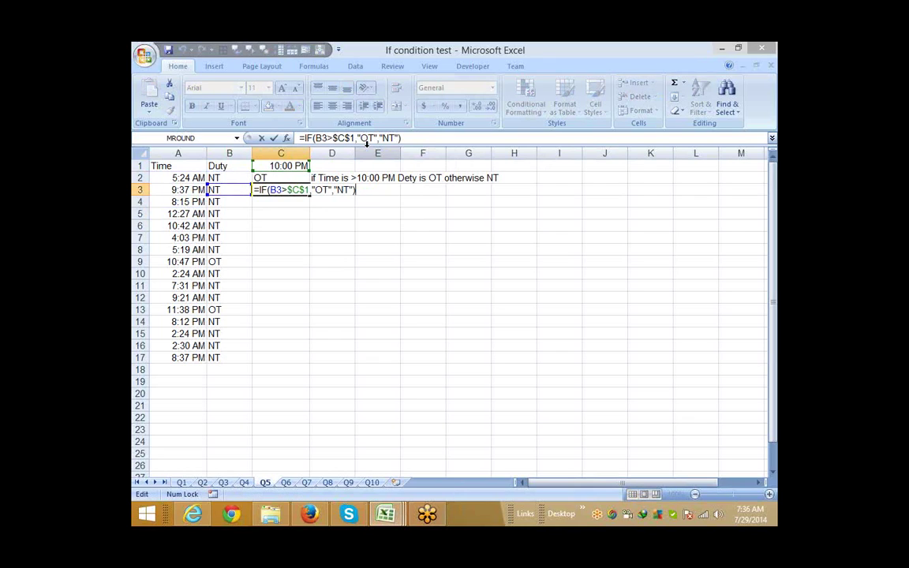
key(Escape)
Step: Clear the test results in C2:C3
key(Up)
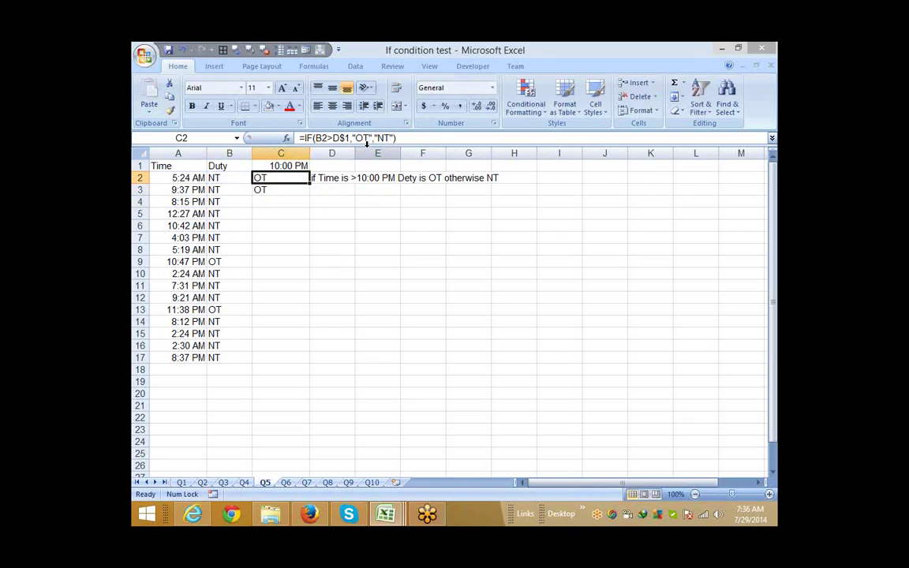
key(shift+Down)
key(Delete)
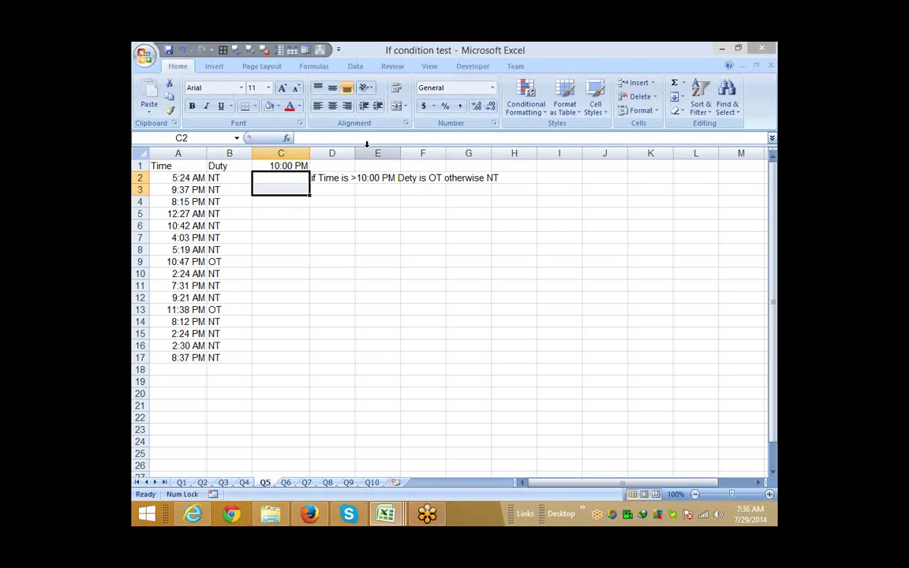
Step: Switch to sheet Q6 and clear the Pass/Fail results in H2:I14
key(ctrl+Page_Down)
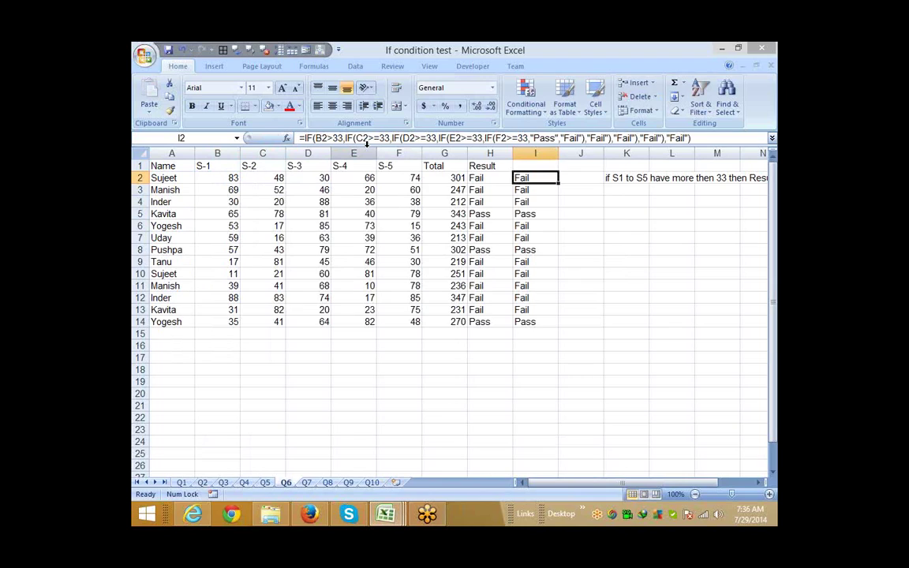
key(ctrl+shift+Down)
key(shift+Right)
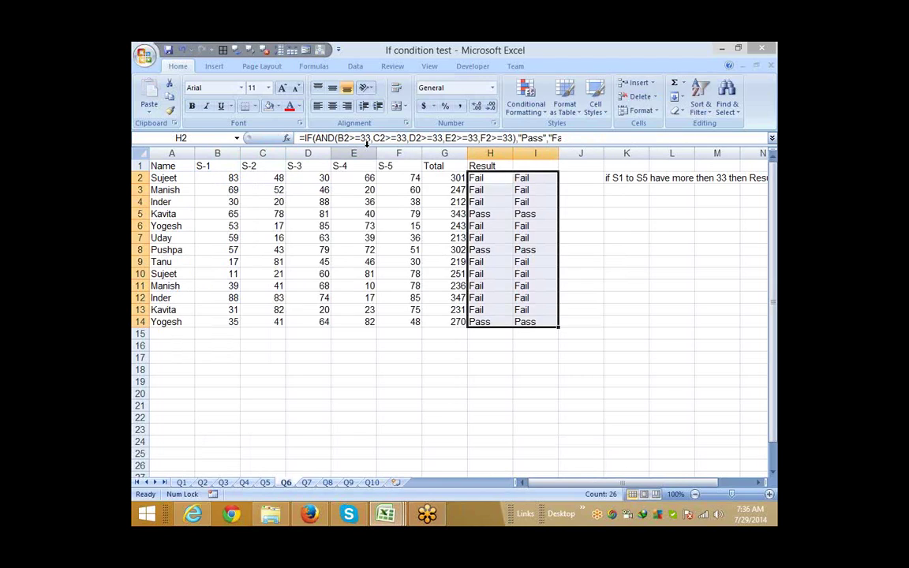
key(Delete)
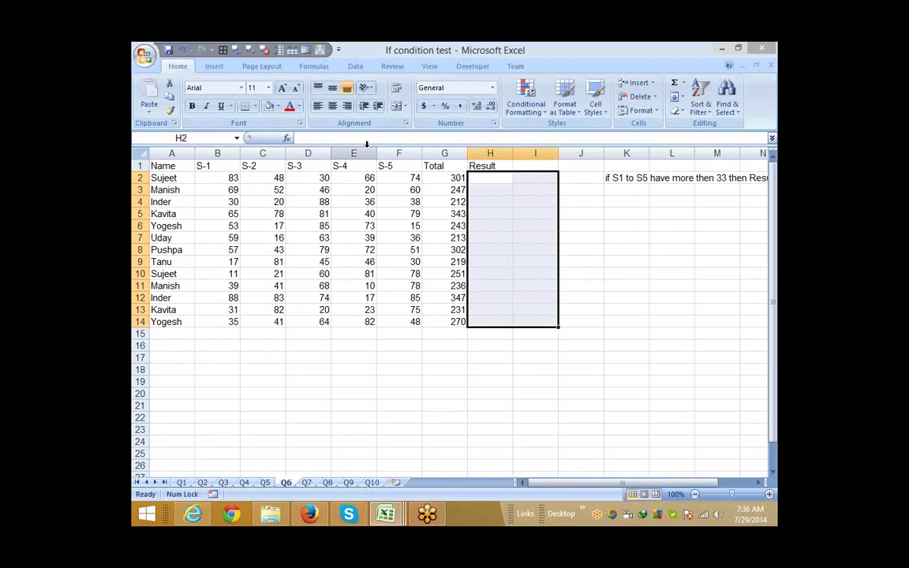
Step: Review Q6's headers, selecting the Name column and S-1 to S-5 subject headers
key(Up)
key(Right)
key(Right)
key(Right)
key(Right)
key(Left)
key(Left)
key(Left)
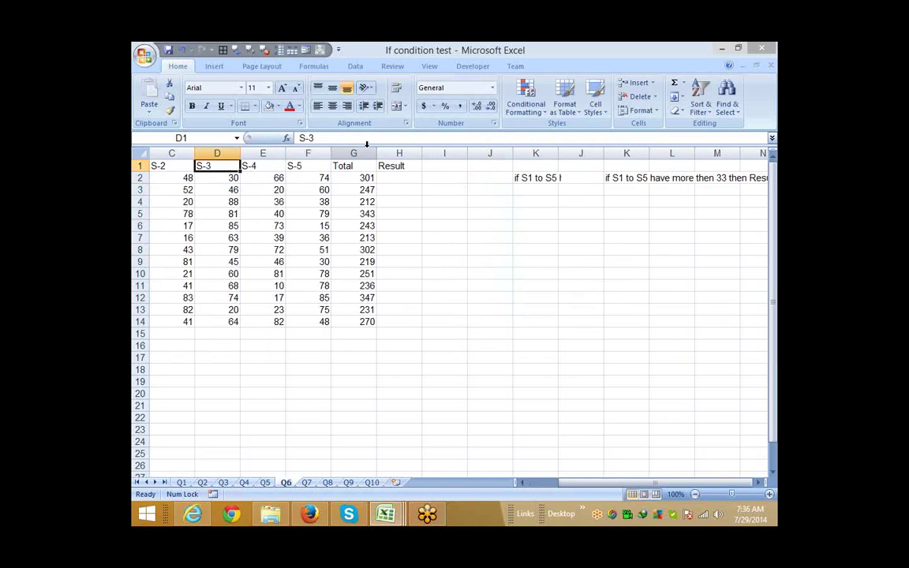
key(Left)
key(Left)
key(Left)
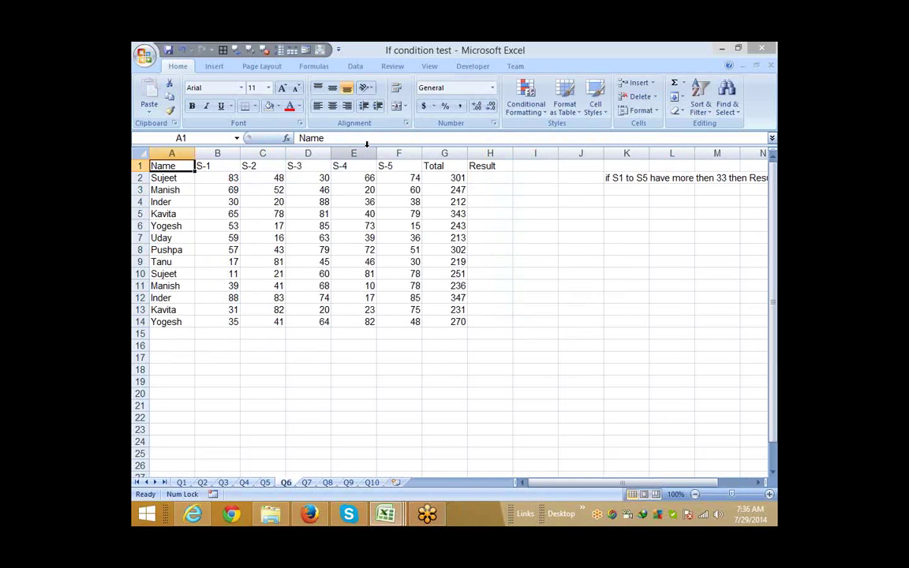
key(ctrl+shift+Down)
key(Right)
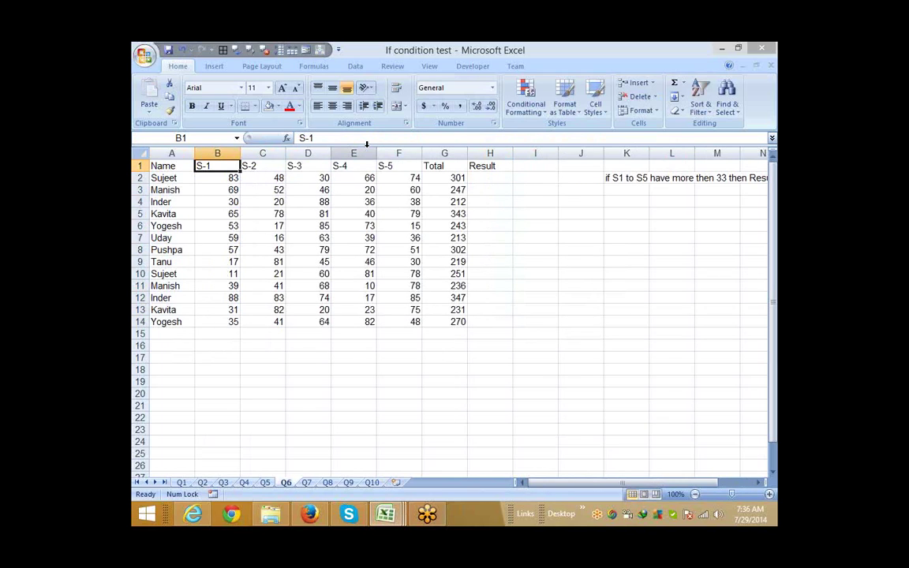
key(shift+Right)
key(shift+Right)
key(shift+Right)
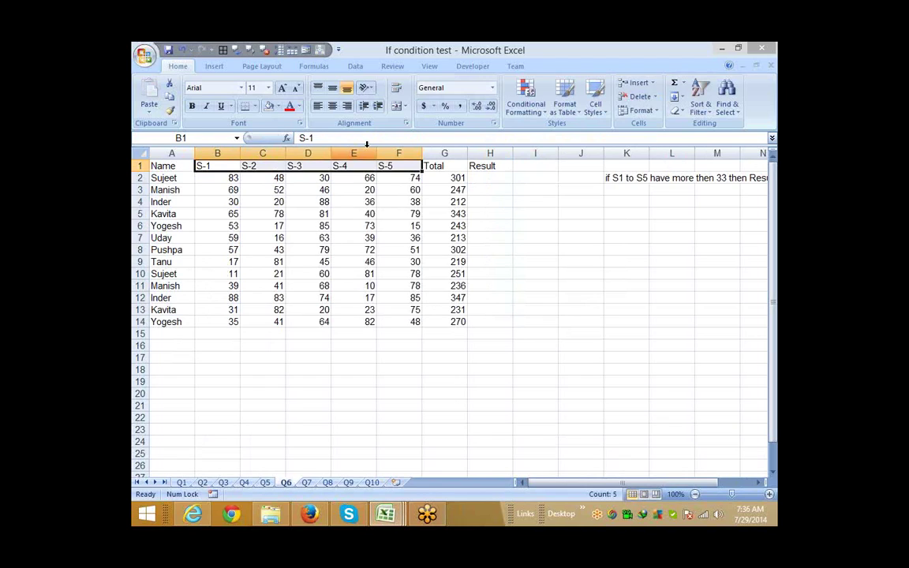
key(Right)
key(Right)
key(Right)
key(Right)
key(Right)
key(Right)
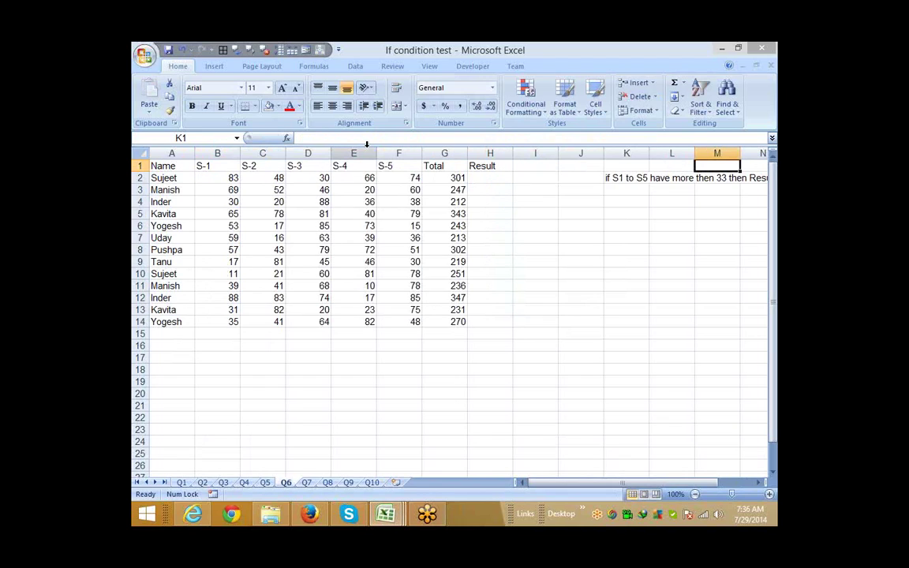
key(Right)
key(Right)
key(Right)
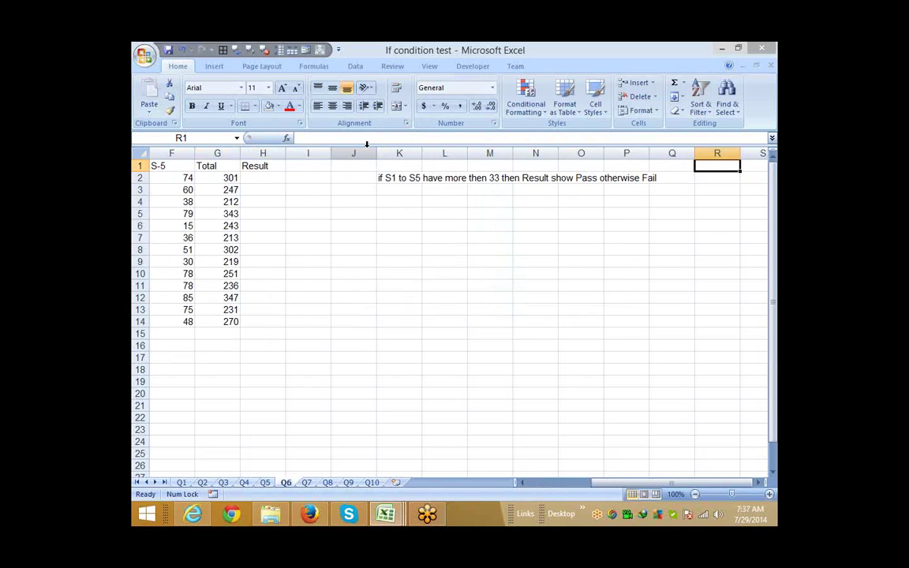
Step: Move back across the Q6 marks table to cell H2, under the Result header
key(Left)
key(Left)
key(Left)
key(Left)
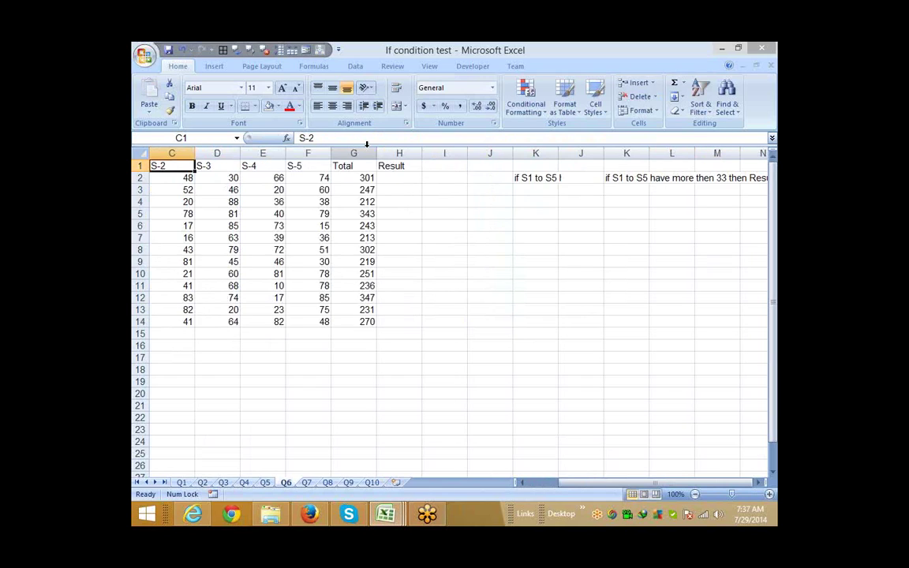
key(Left)
key(Left)
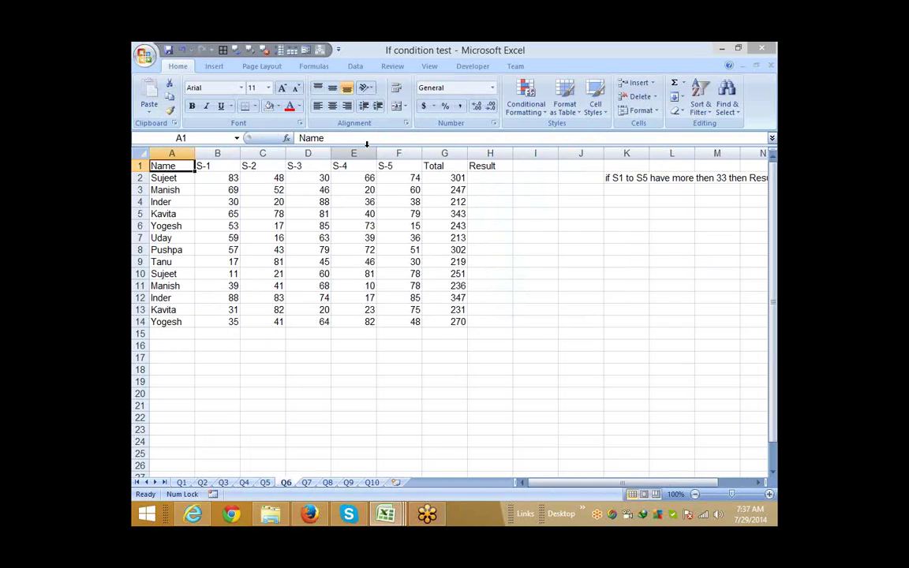
key(Down)
key(Right)
key(Right)
key(Right)
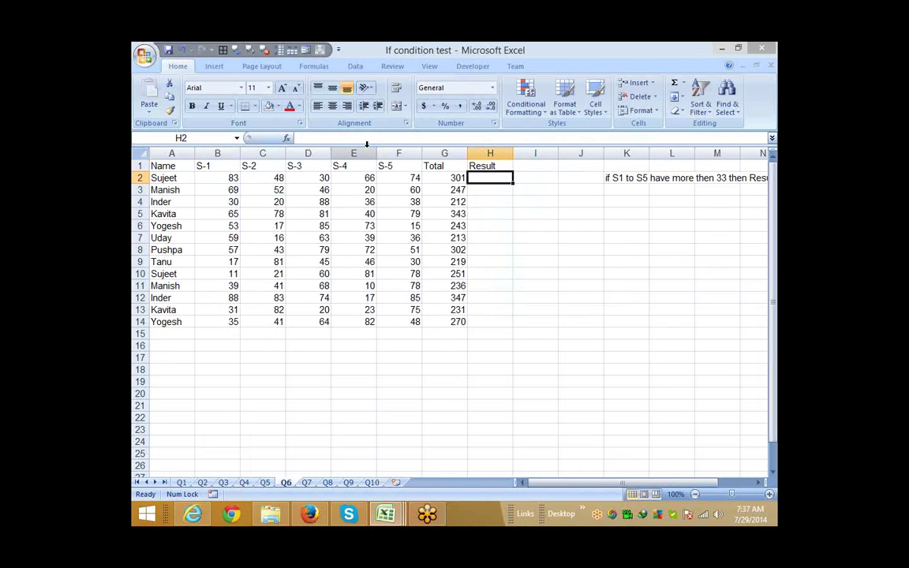
Step: Start H2's formula as =IF(B2>=33, and open a second nested IF(
text(=IF)
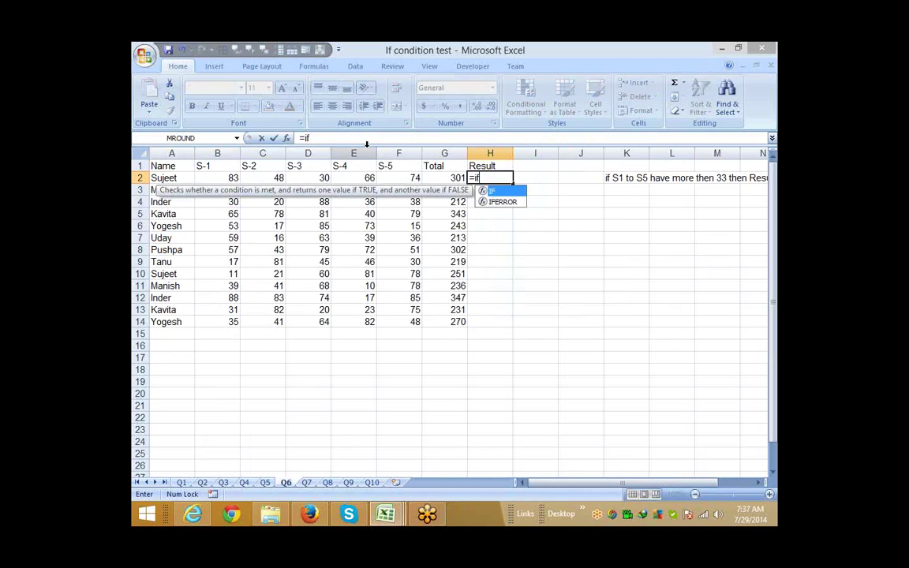
text(()
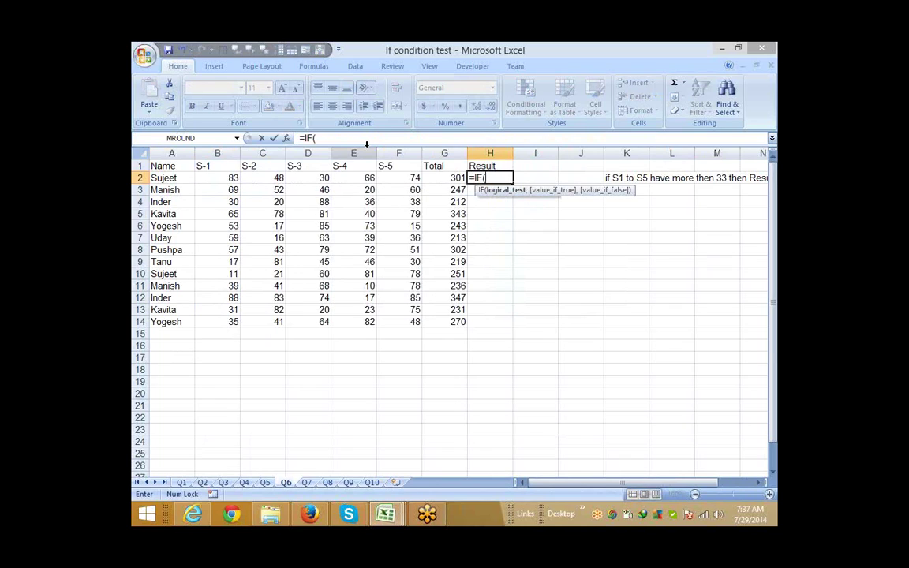
key(Left)
key(Left)
key(Left)
text(>=)
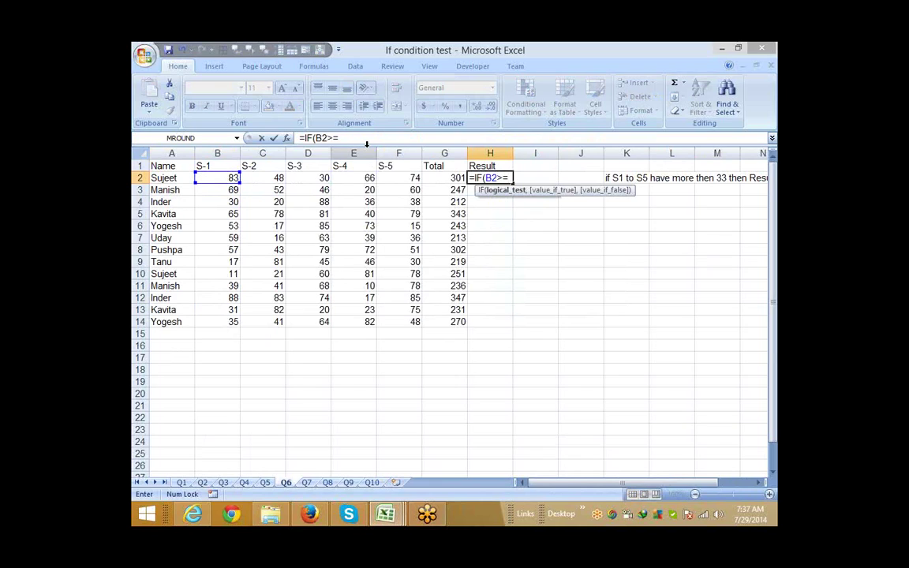
text(33)
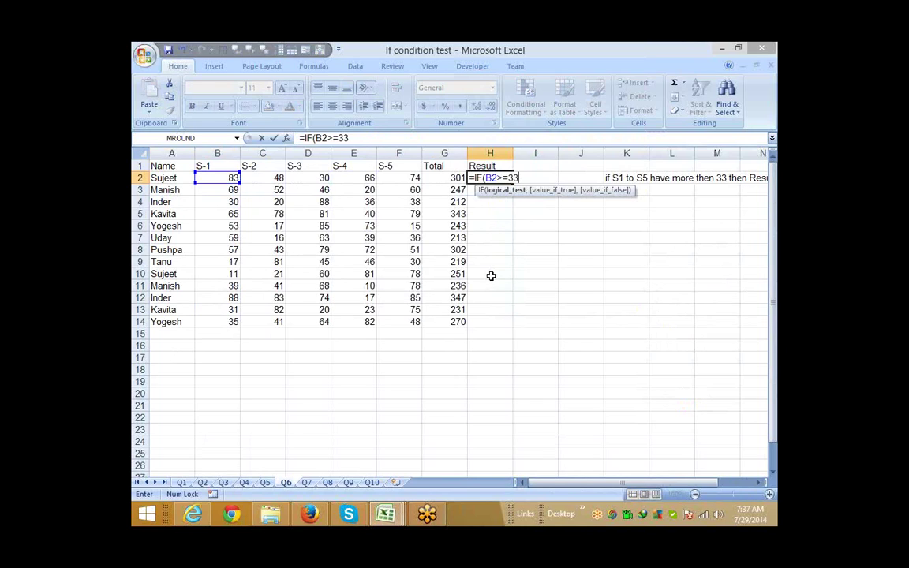
text(,)
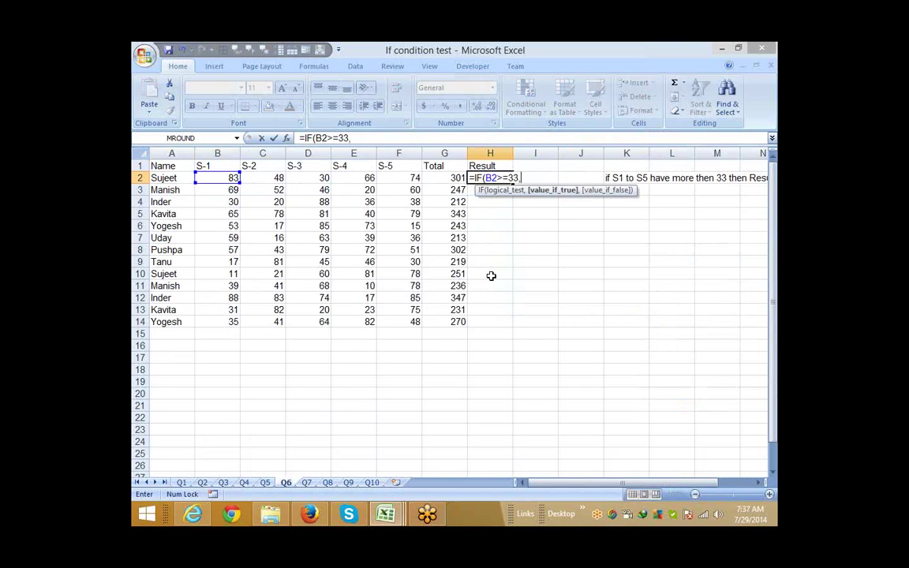
text(IF()
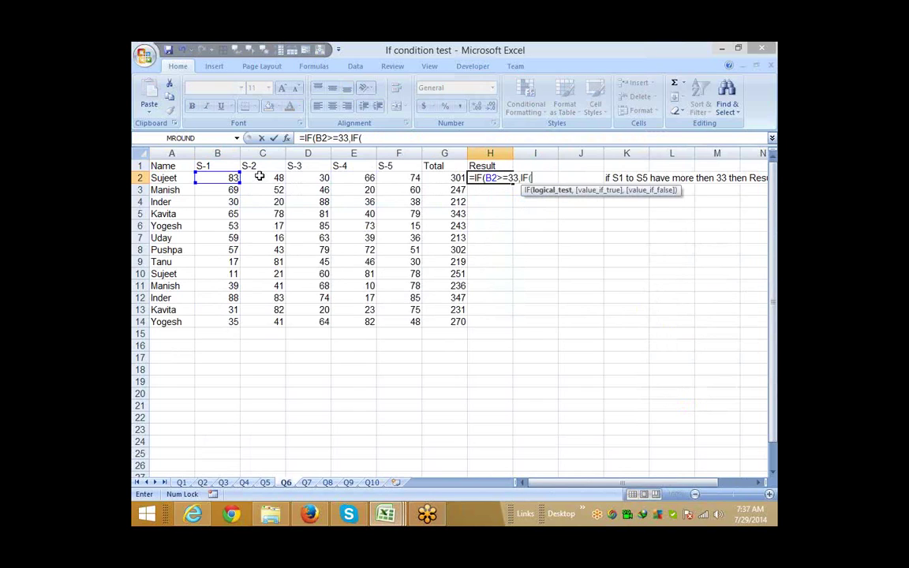
Step: Add nested IF tests C2>=33 and D2>=33 to H2's formula, correcting > to >=
click(259, 176)
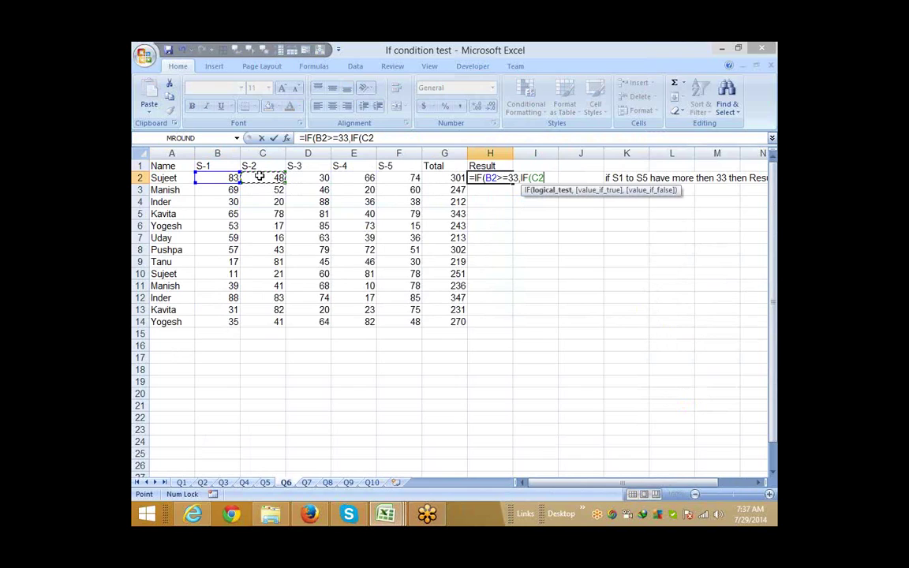
text(>33)
text(,)
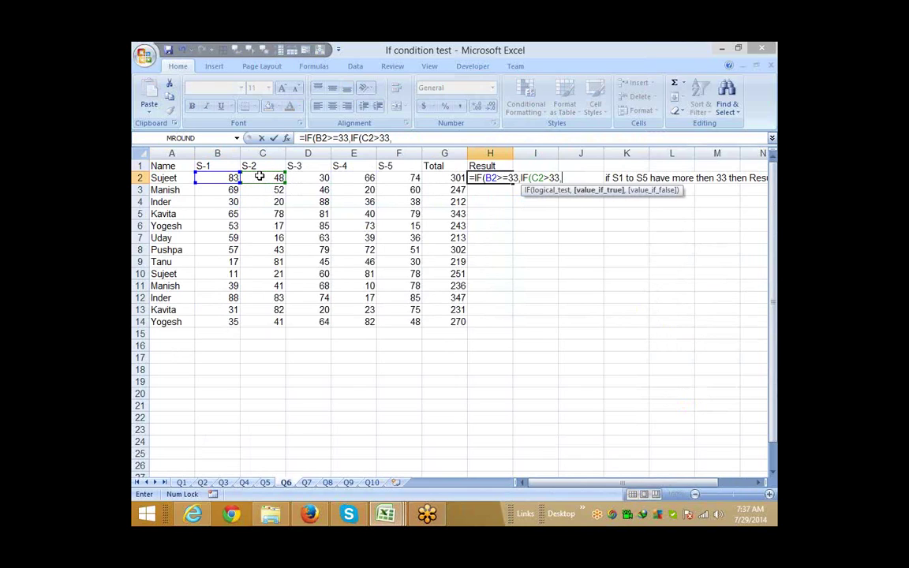
click(550, 176)
text(=)
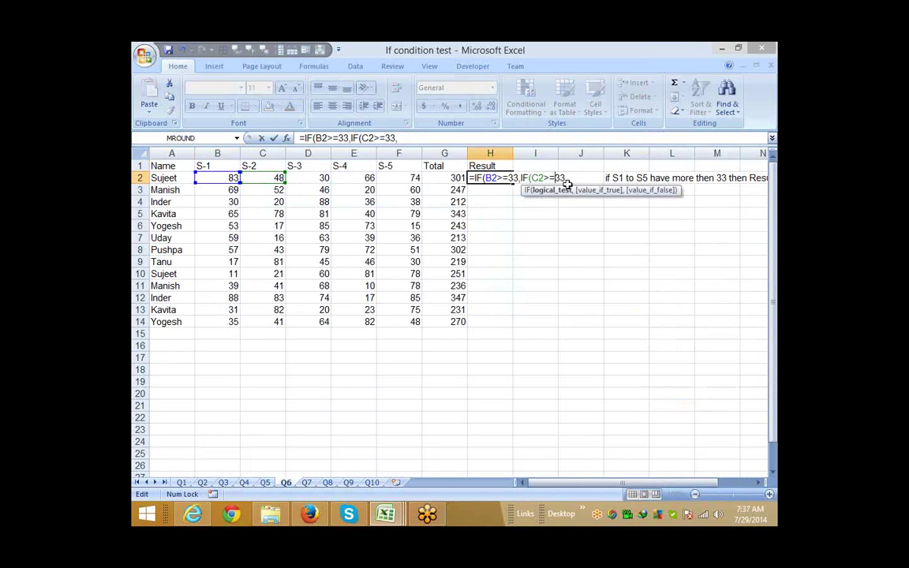
key(End)
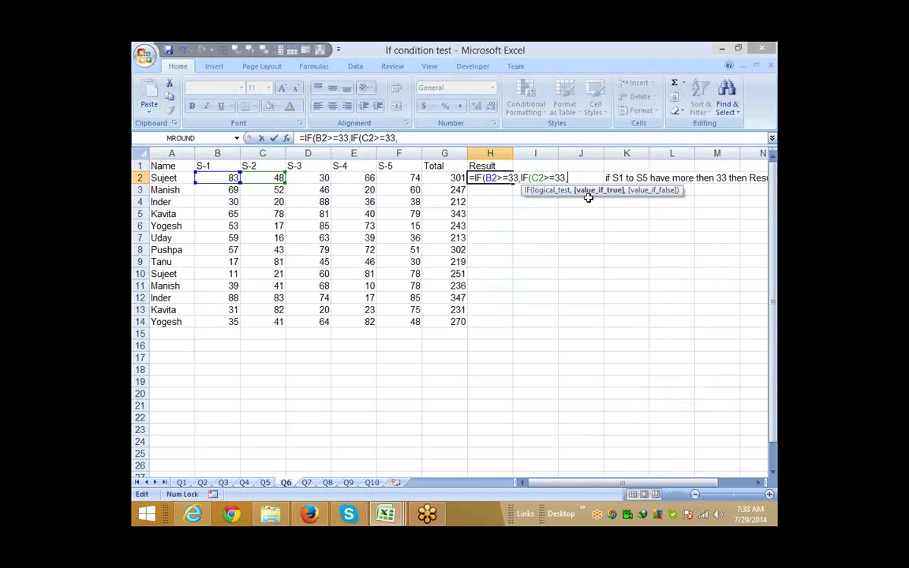
text(IF()
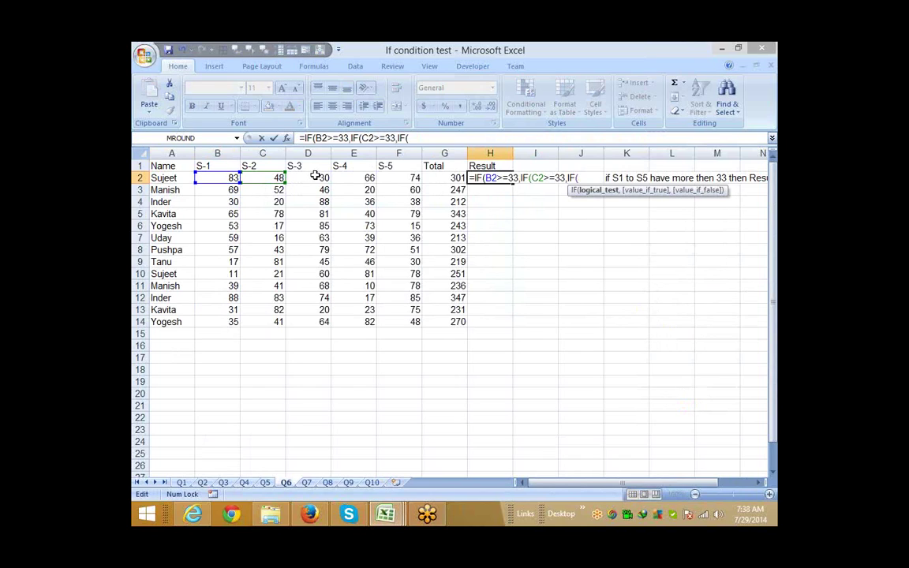
click(315, 176)
text(>)
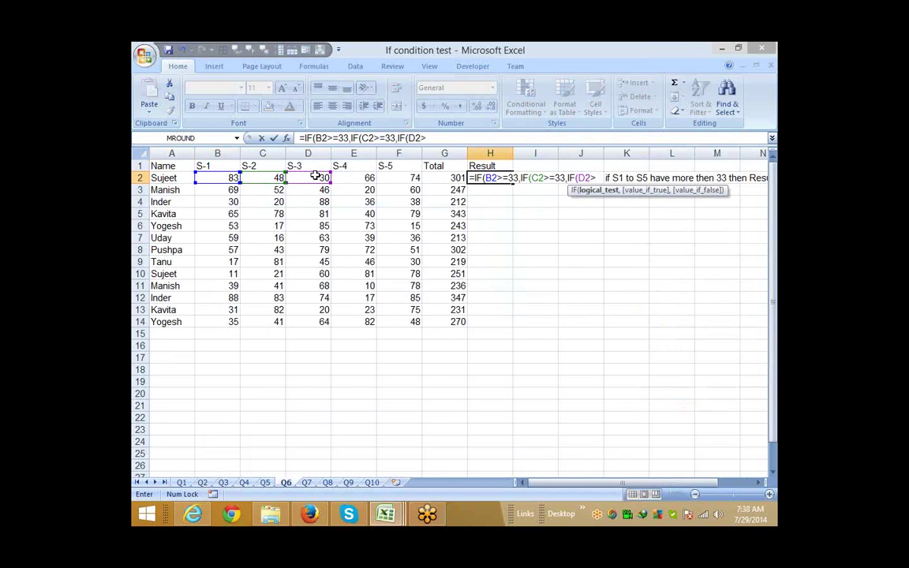
text(=33)
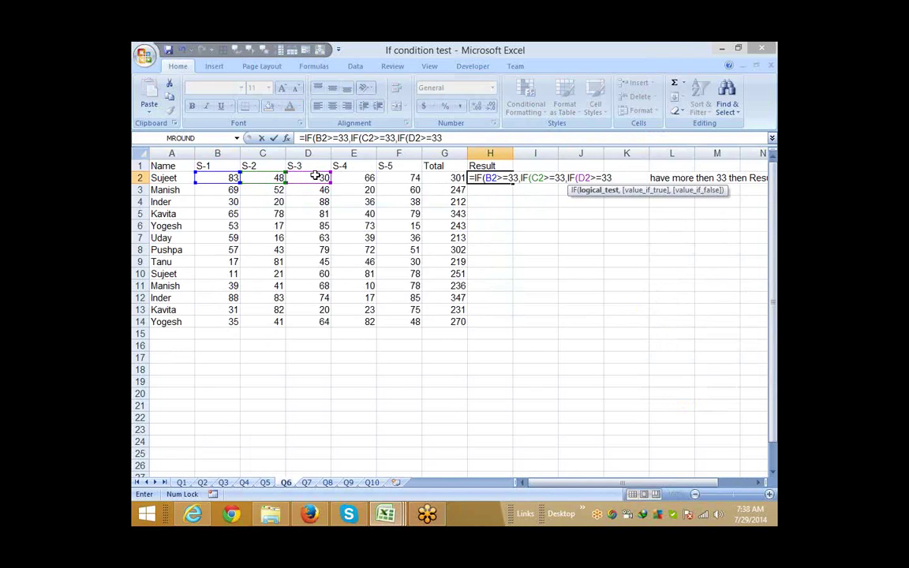
text(,)
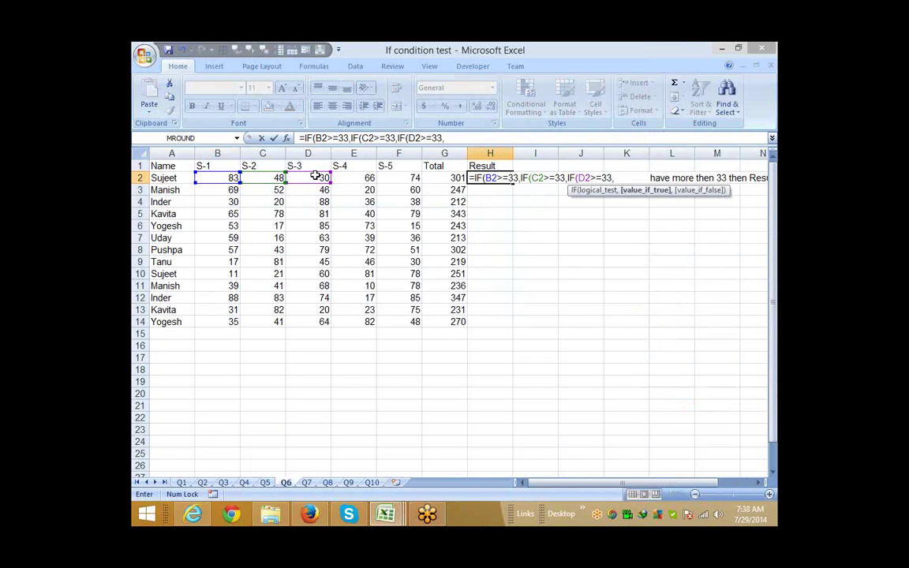
Step: Nest the E2>=33 and F2>=33 tests, with "Pass" when all marks qualify
text(IF()
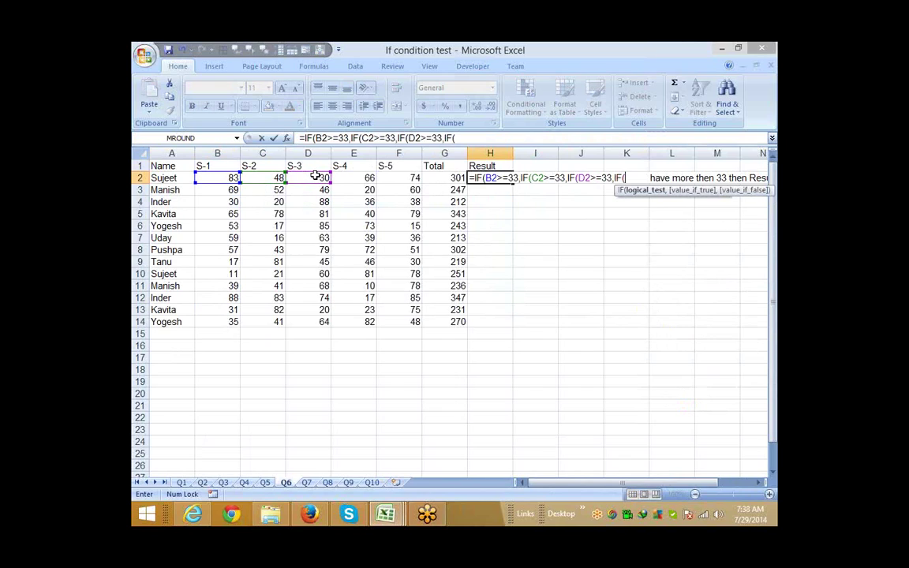
click(349, 178)
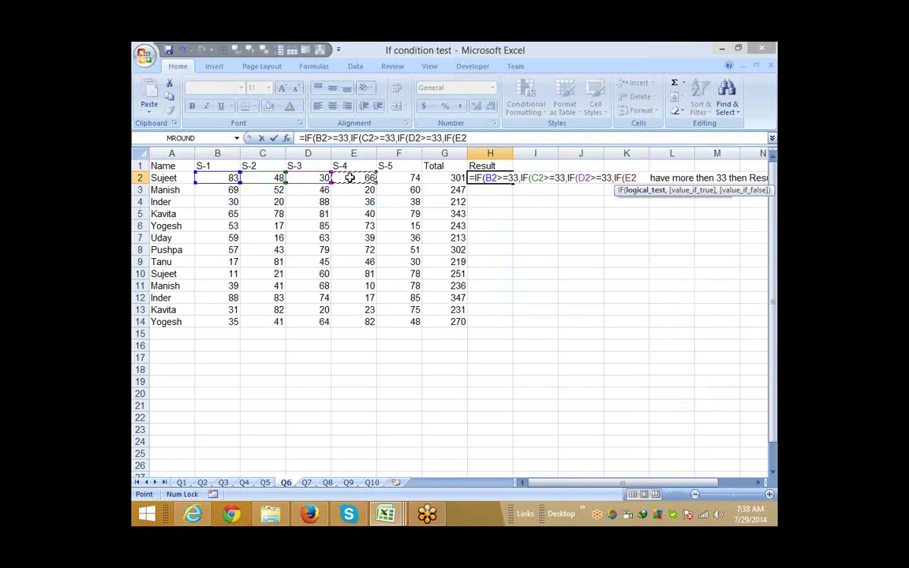
text(>=33)
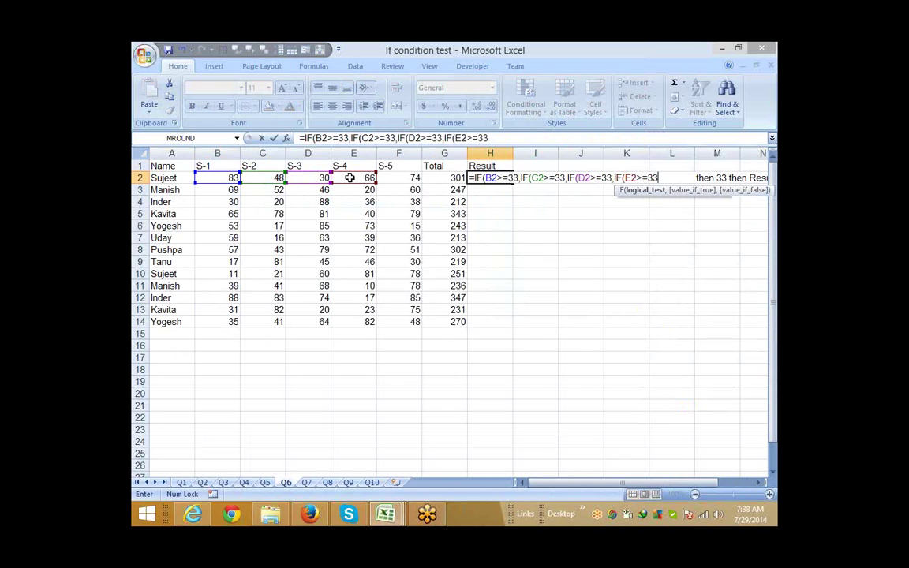
text(,)
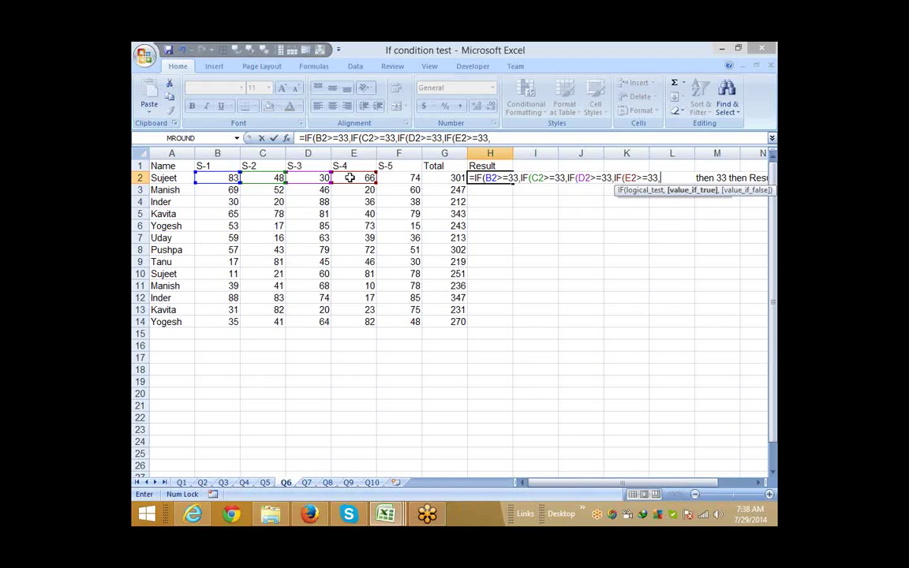
text(IF()
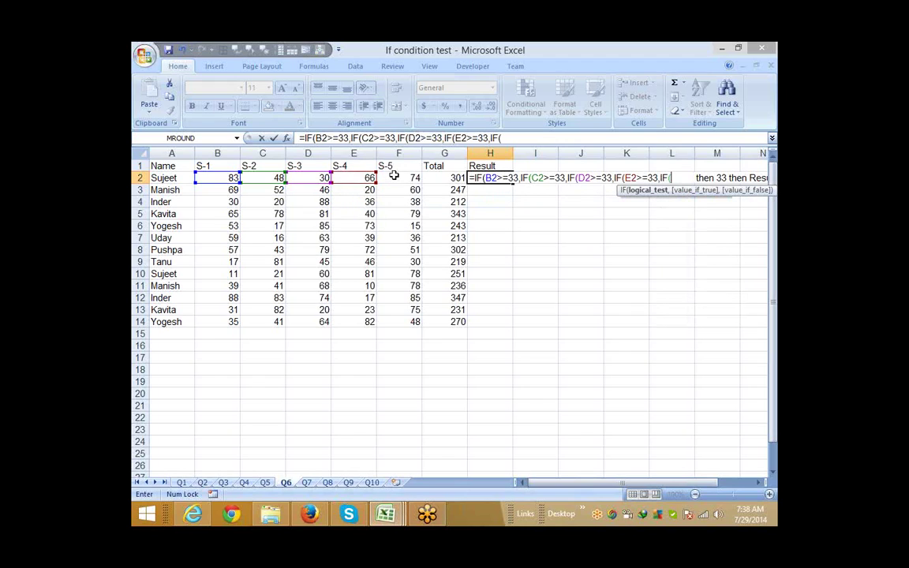
click(393, 176)
text(>=33)
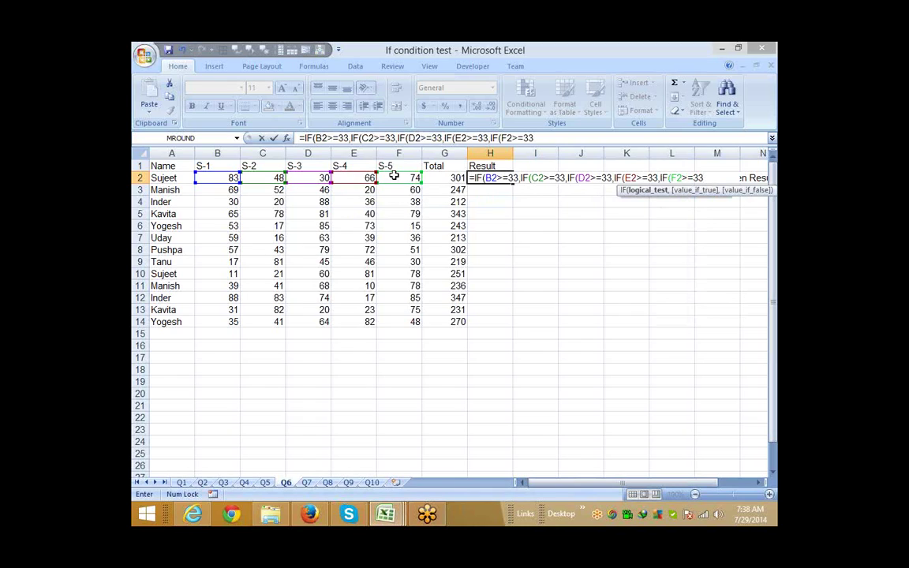
text(,")
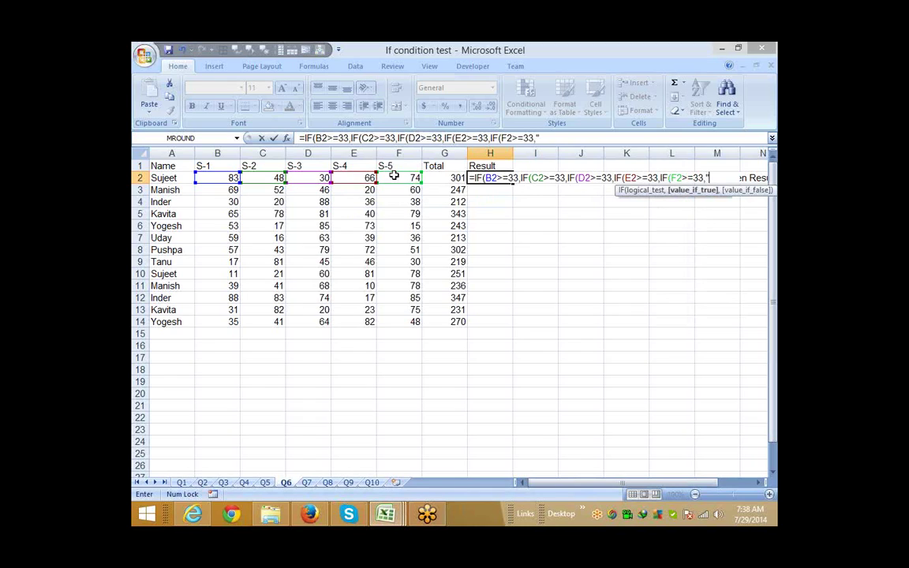
text(Pass)
text(",")
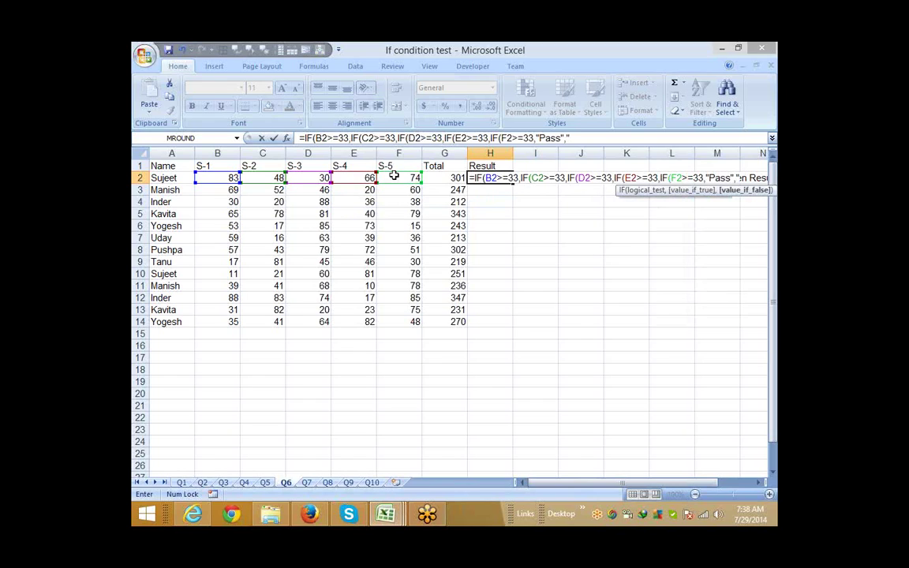
text(P)
Step: Replace the stray P with "Fail", enter H2's formula and review it showing FALSE
key(BackSpace)
text(Fa)
text(il)
text(")
key(Return)
key(Return)
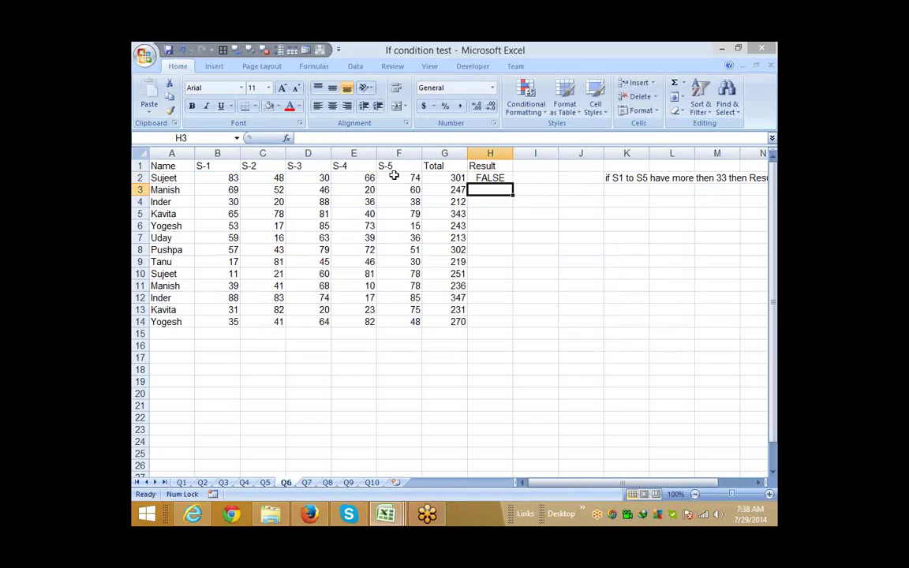
key(Up)
key(F2)
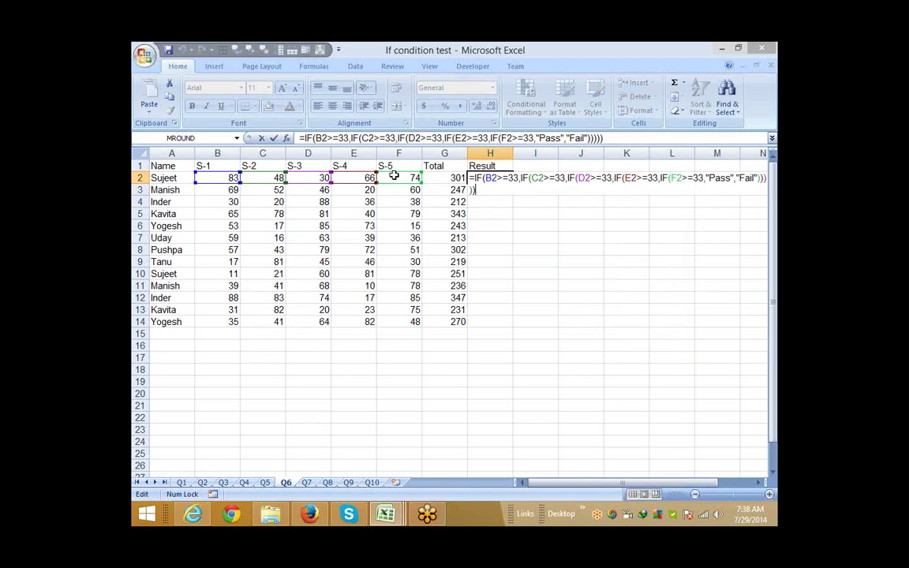
key(Escape)
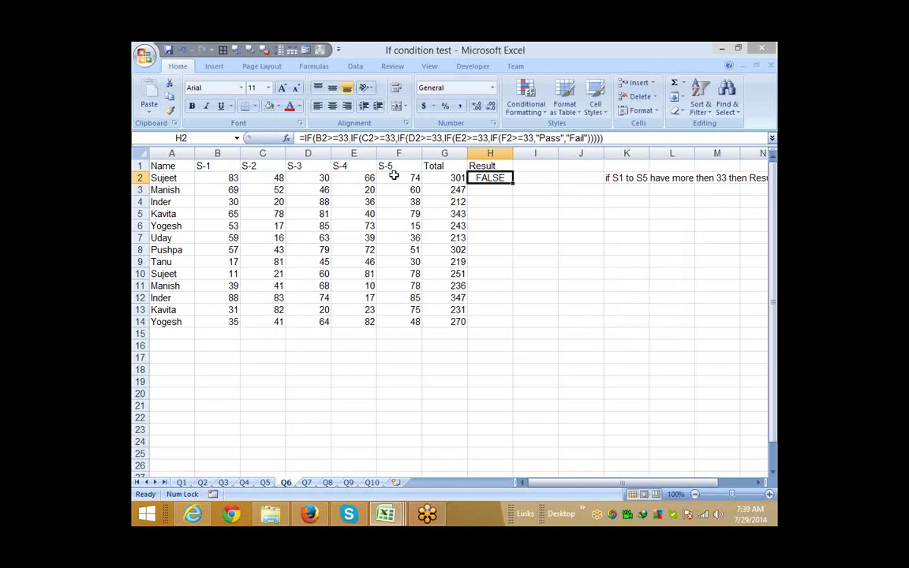
Step: Inspect H2's nested formula by selecting its D2, E2 and F2 tests, then recommit it
double_click(487, 179)
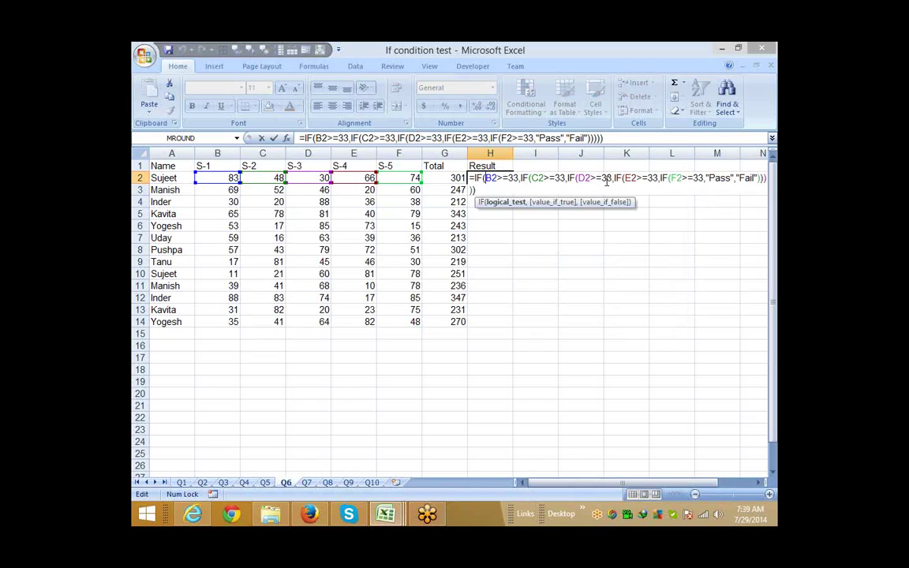
click(592, 179)
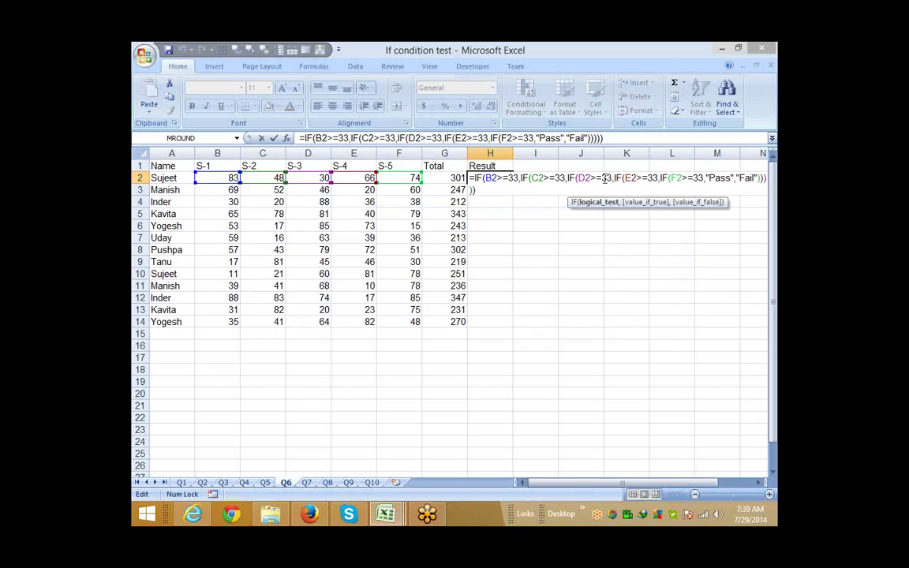
drag(585, 178, 601, 178)
drag(753, 178, 613, 179)
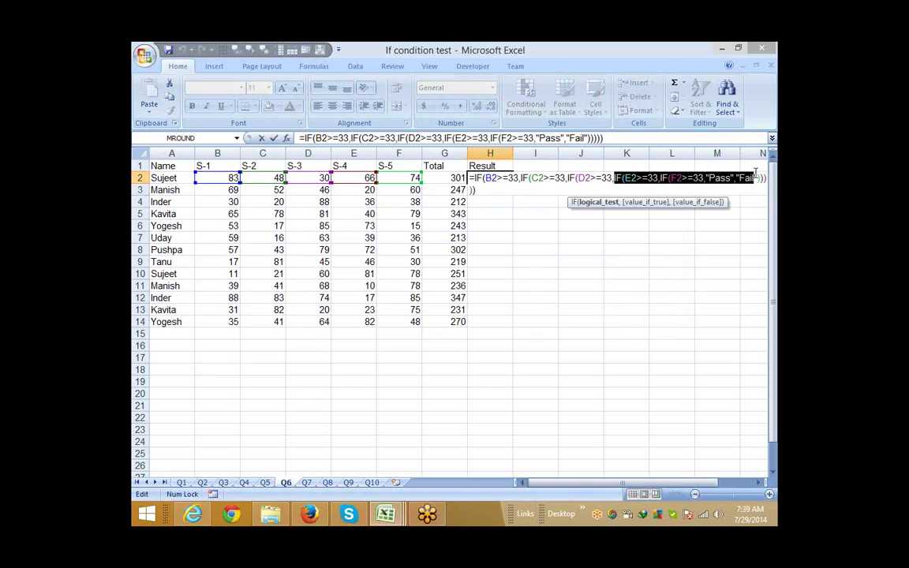
drag(609, 486, 665, 476)
drag(585, 178, 660, 177)
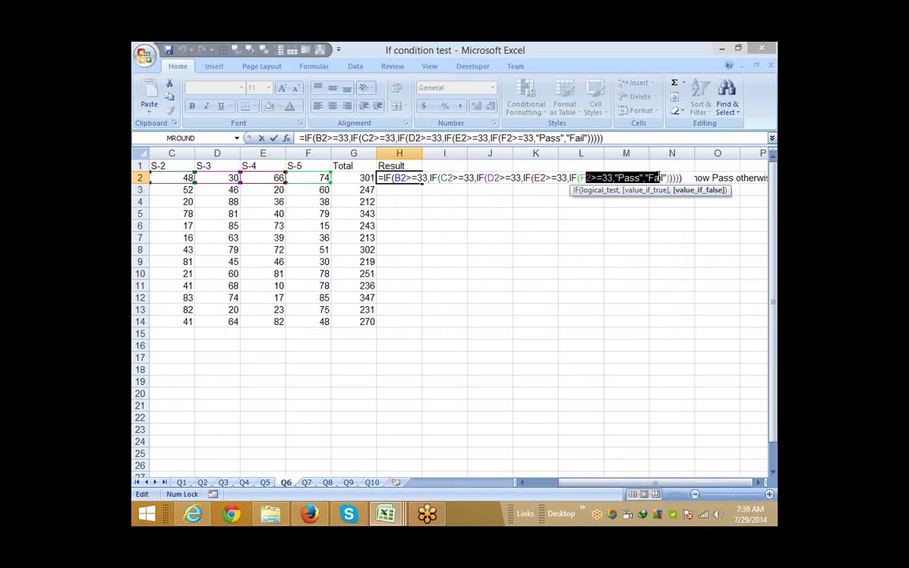
click(759, 483)
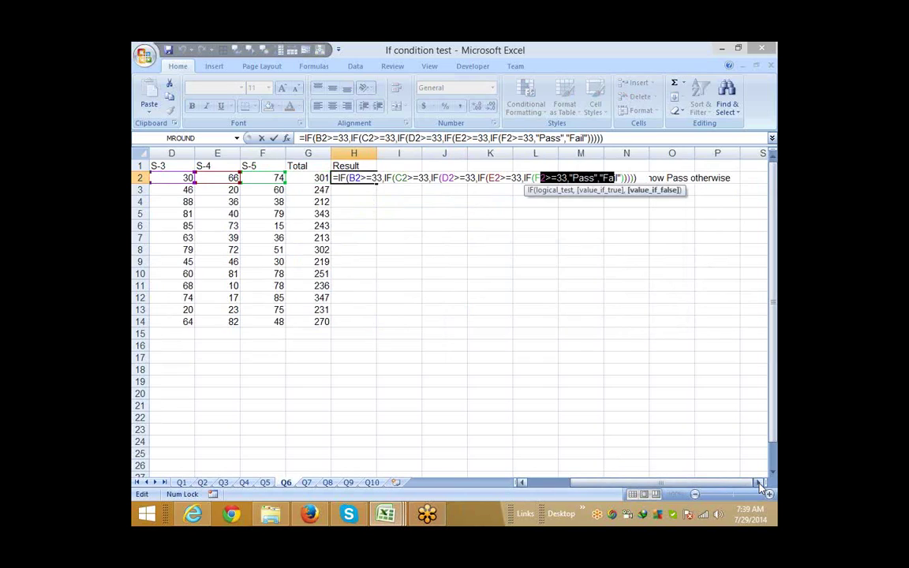
click(759, 482)
click(759, 482)
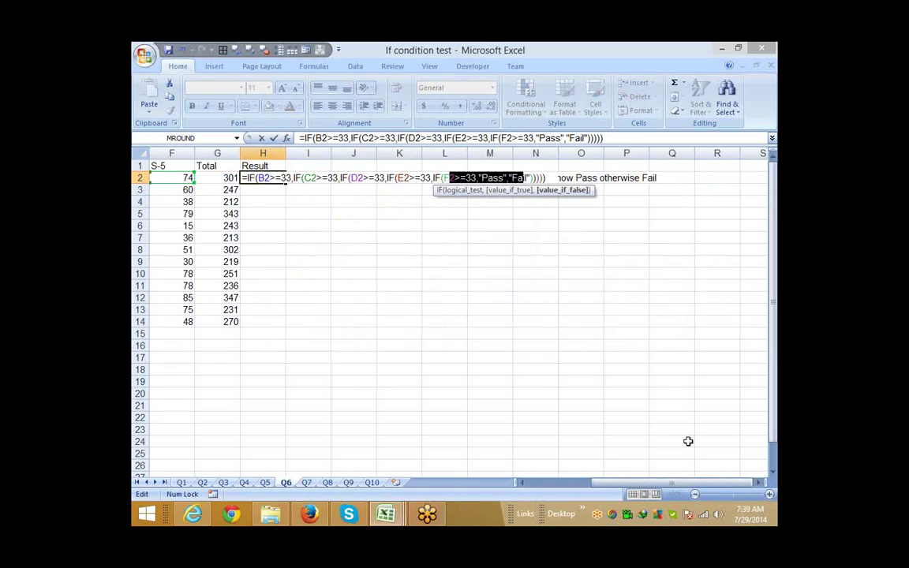
key(Return)
key(Up)
Step: Insert ,"Fail" as the false-value of each of the four outer IFs in H2
key(F2)
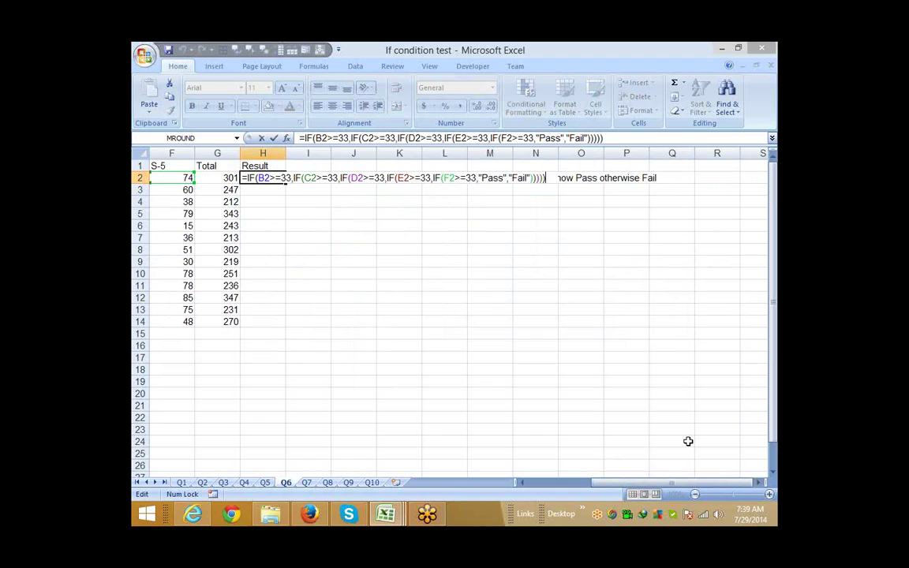
text(,)
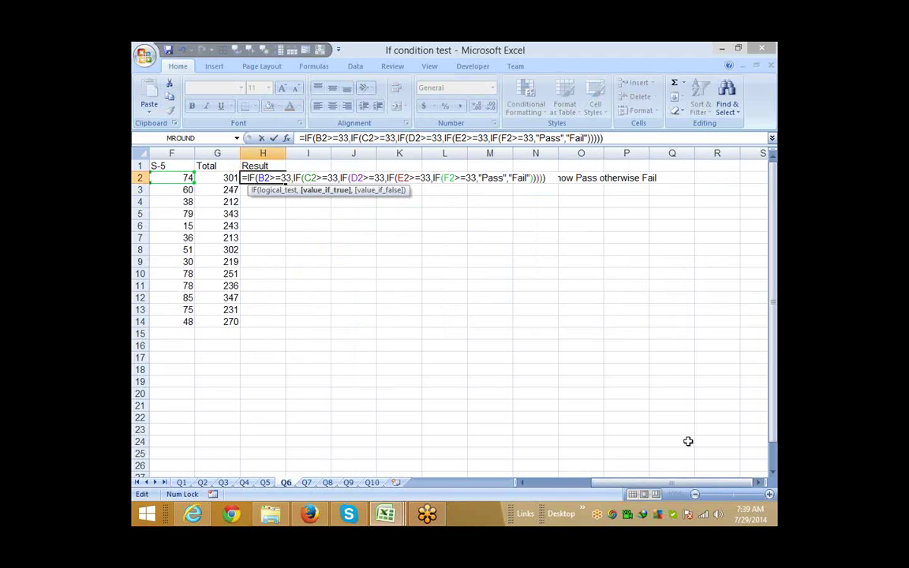
text(")
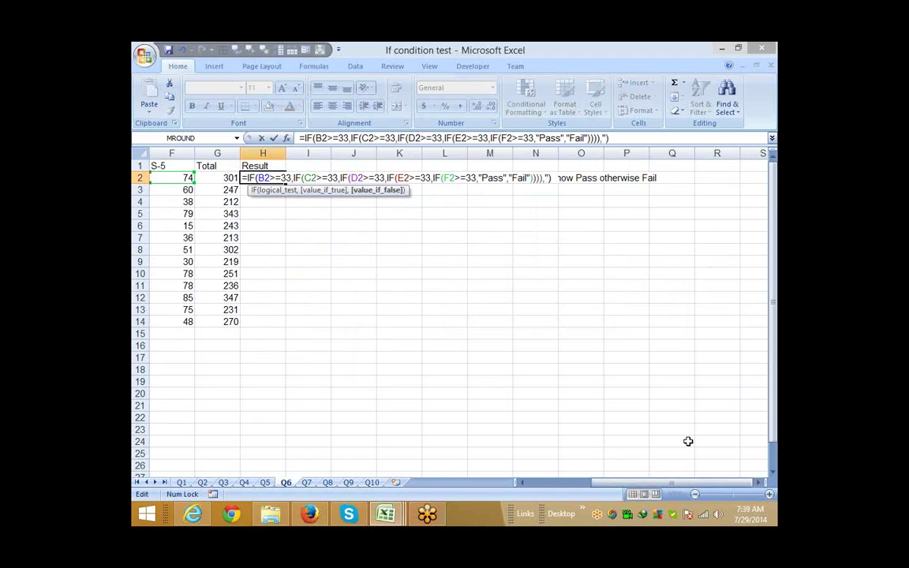
text(Fail")
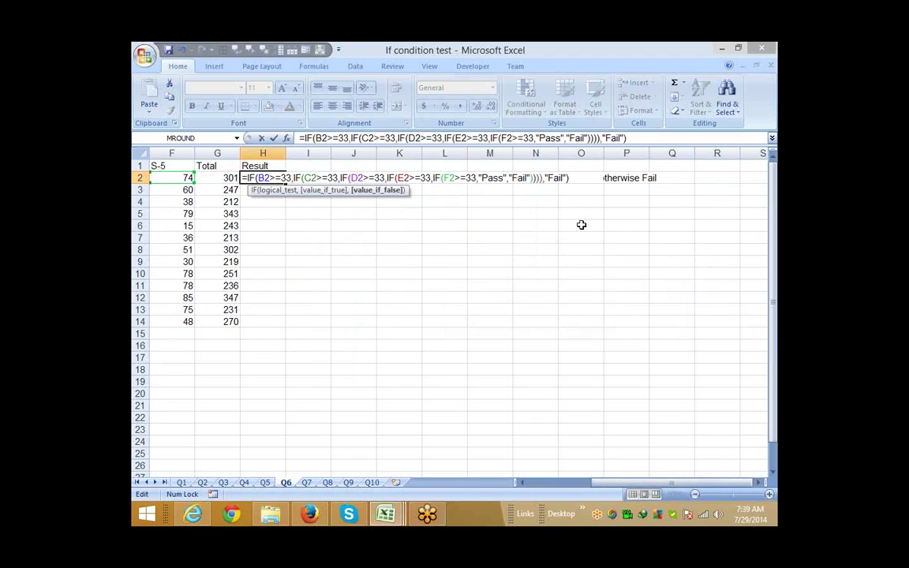
key(Left)
key(Left)
key(Left)
text(,)
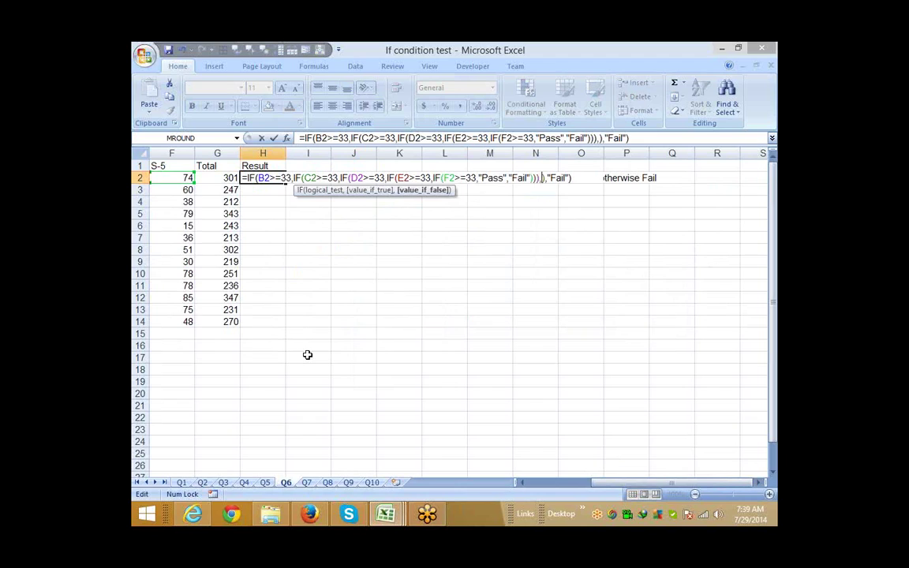
text("Fail)
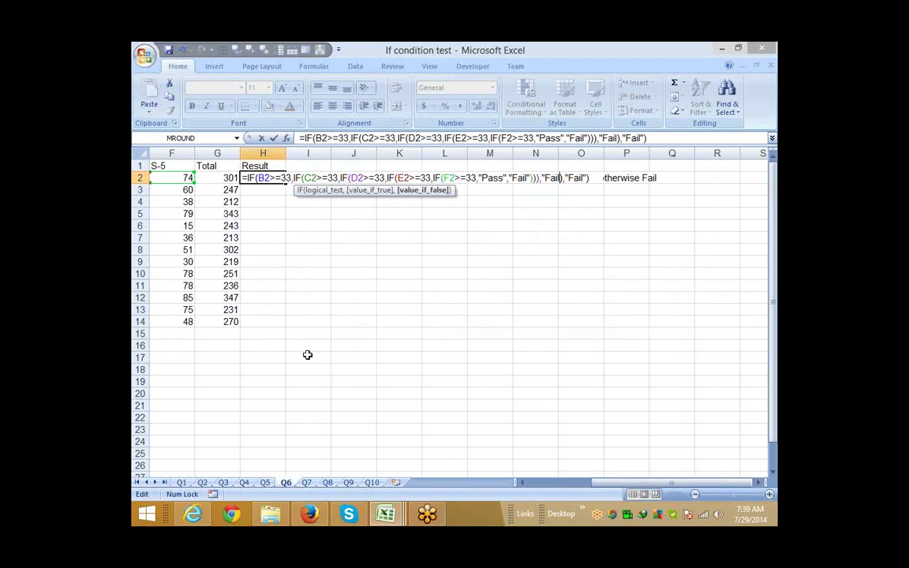
text(")
key(Left)
key(Left)
key(Left)
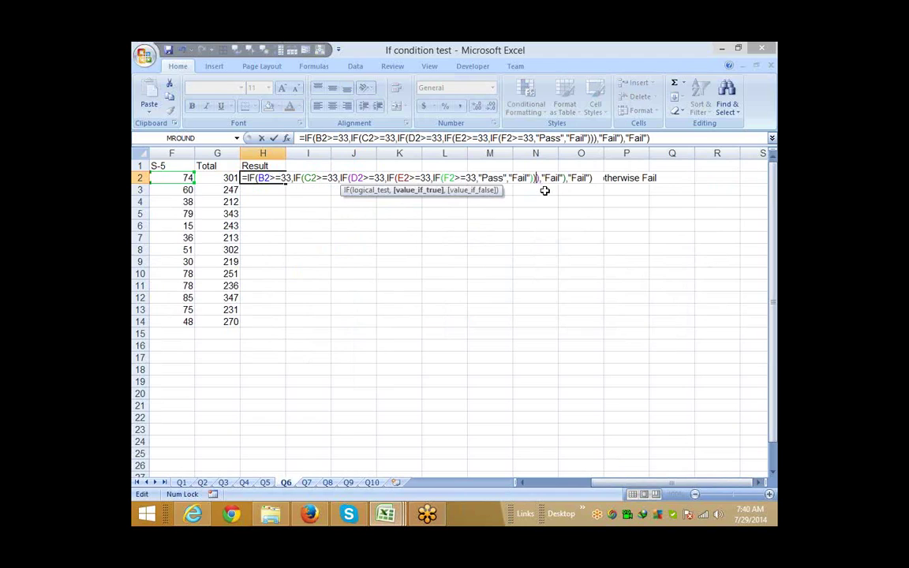
text(,)
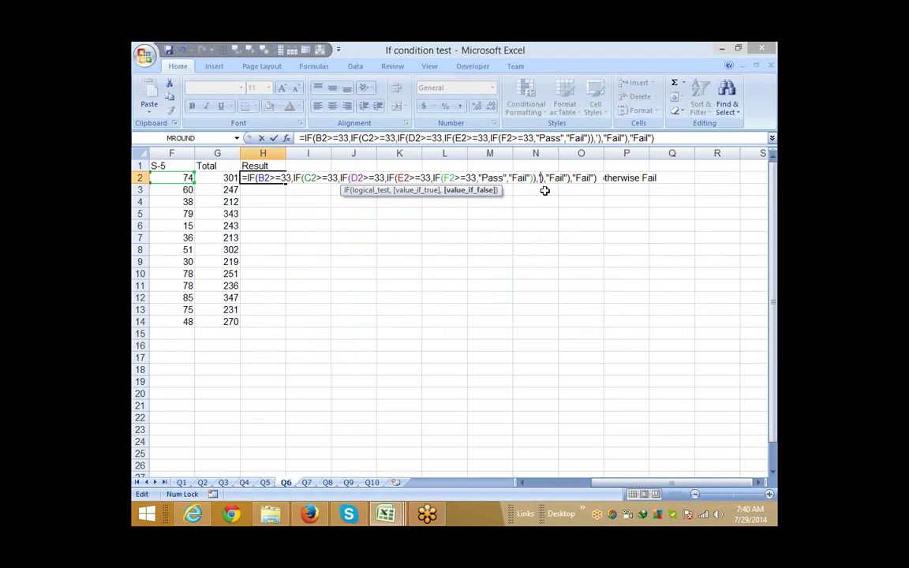
text("Fa)
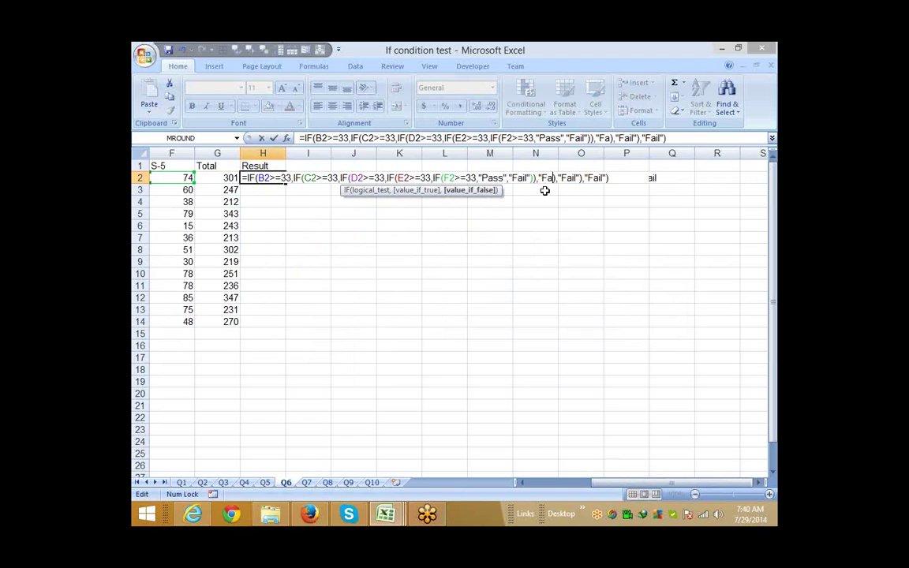
text(il")
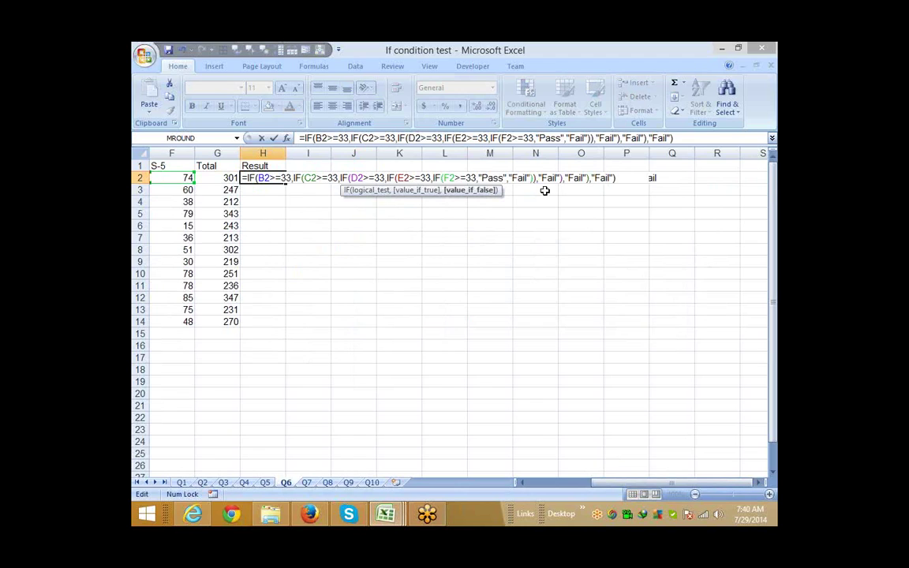
key(Left)
key(Left)
key(Left)
text(,)
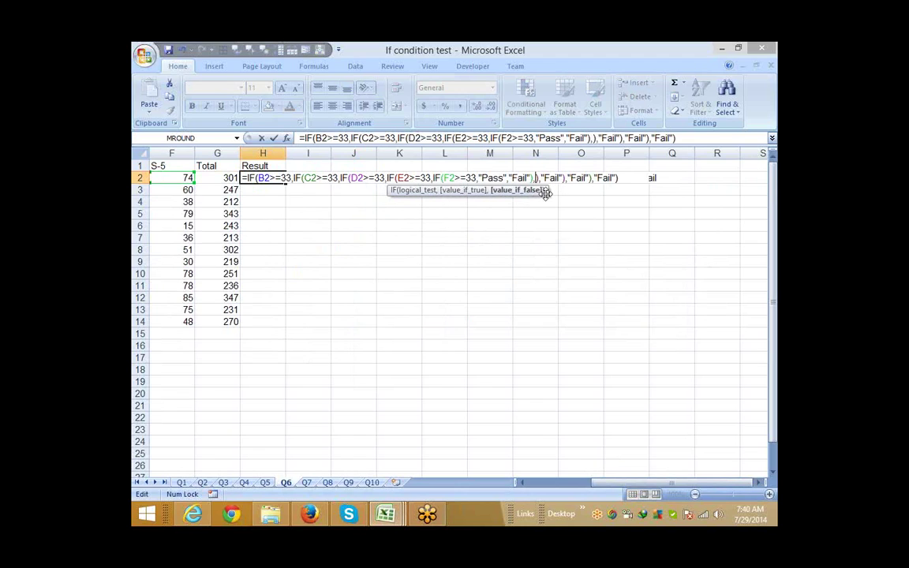
text("F)
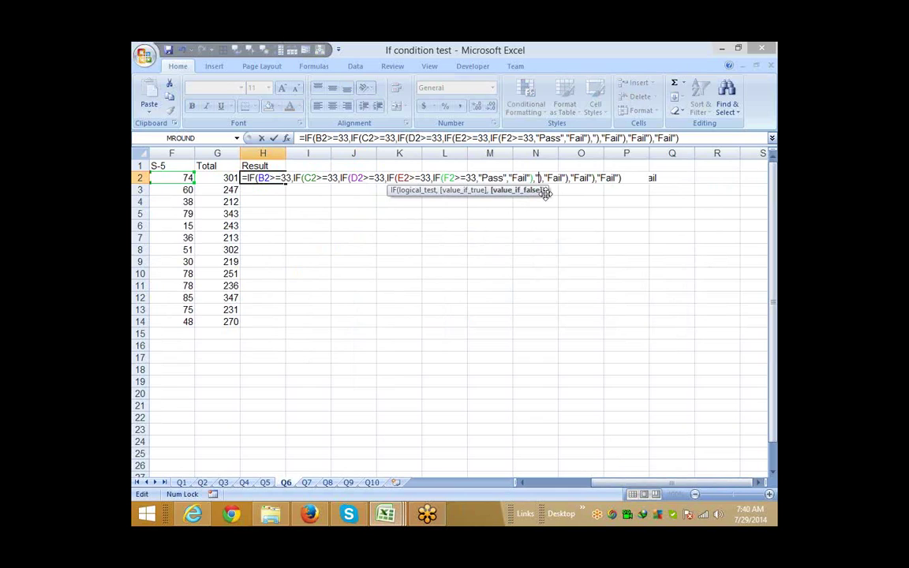
text(ail")
key(Return)
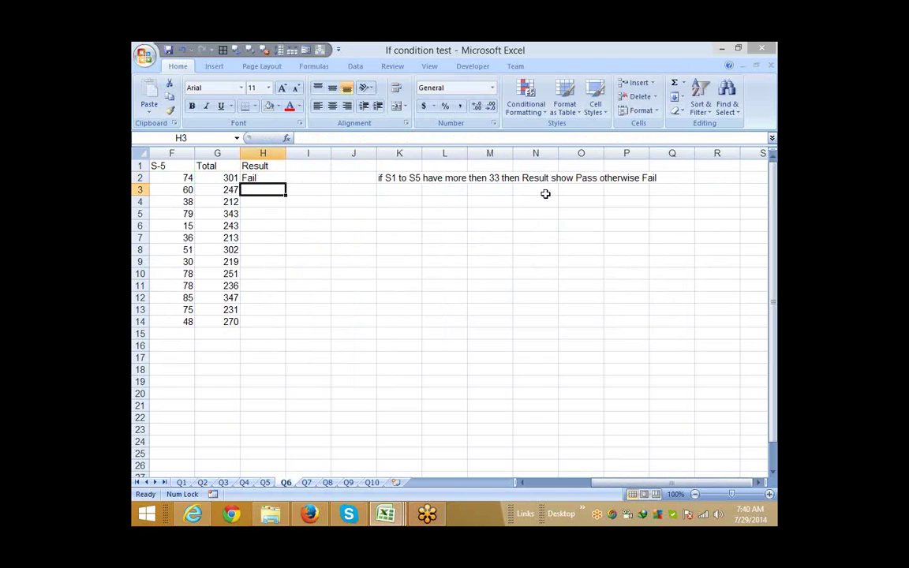
key(Up)
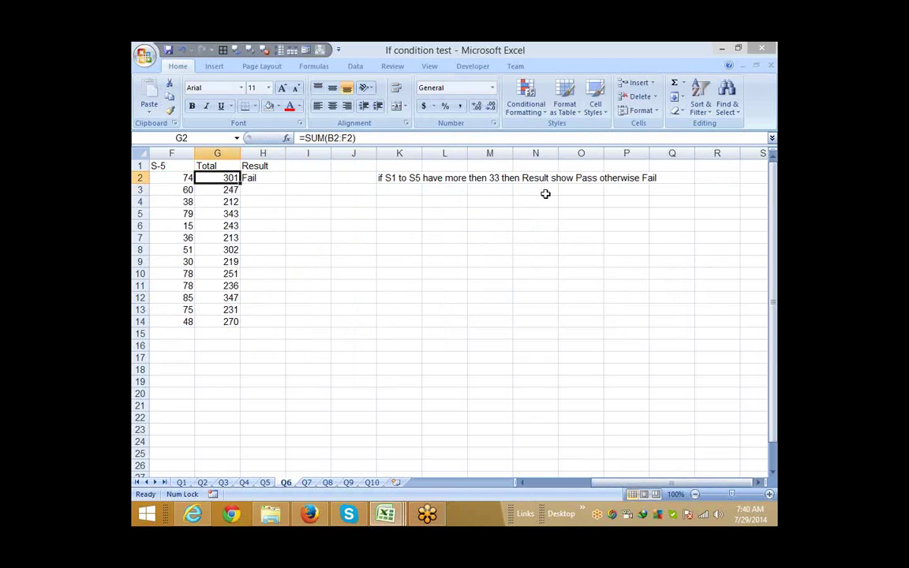
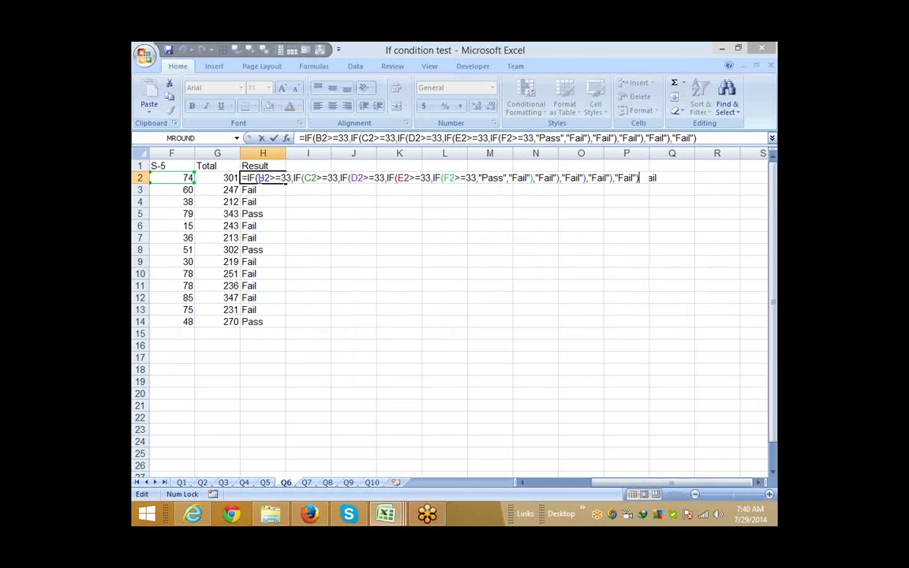
Step: In H2's formula, highlight the B2>=33 test and the nested IF that forms its true branch
drag(258, 177, 291, 178)
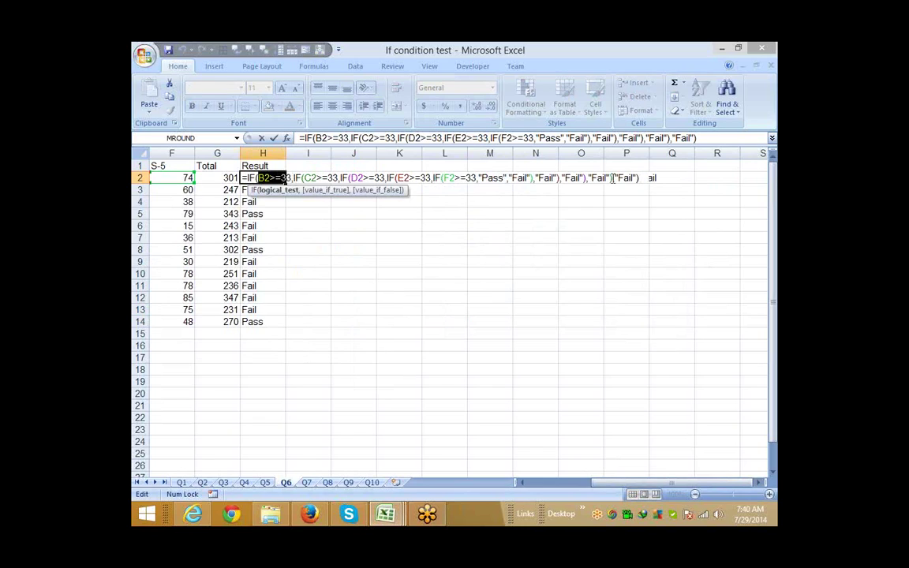
drag(611, 178, 294, 179)
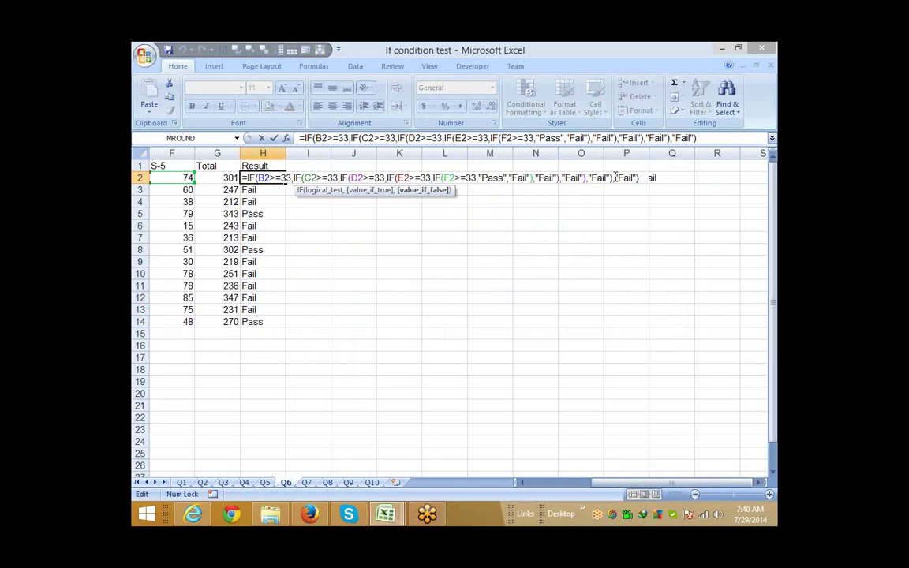
drag(293, 178, 613, 178)
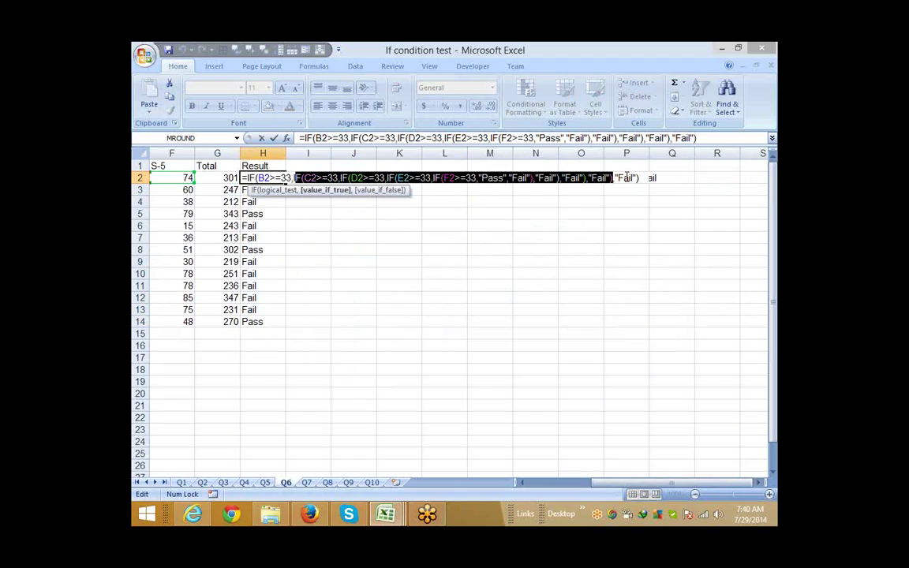
drag(611, 177, 295, 178)
click(303, 177)
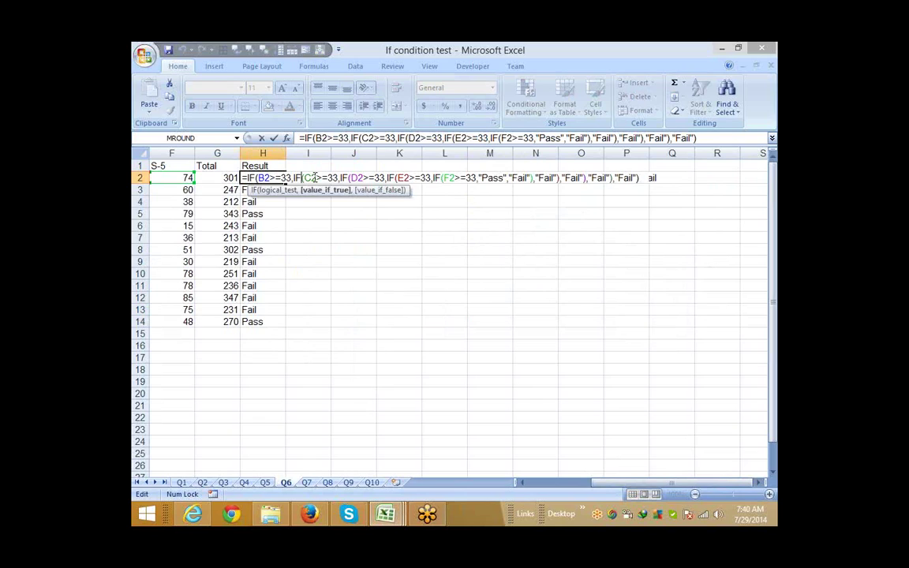
Step: Highlight the nested IFs testing D2, E2 and F2, then commit the formula so H2 shows Fail
drag(339, 178, 583, 178)
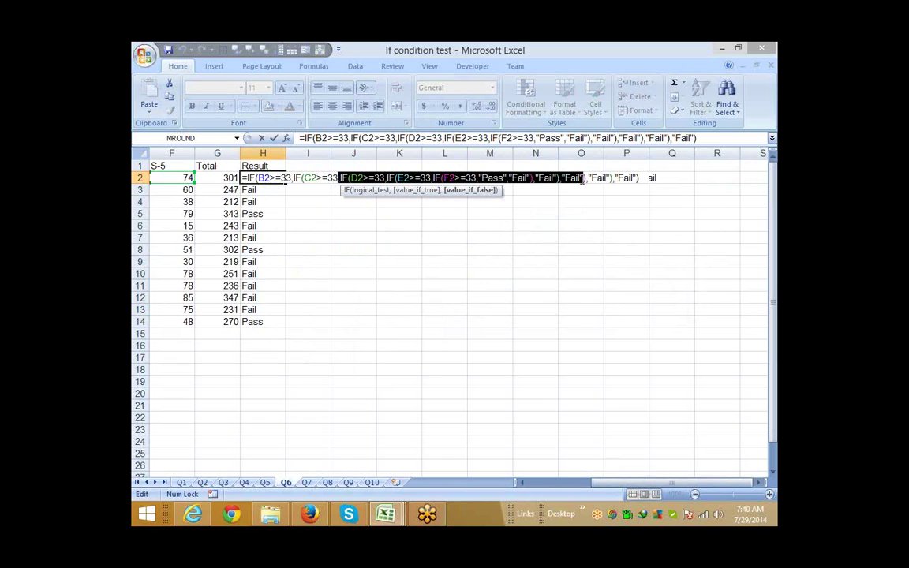
double_click(389, 178)
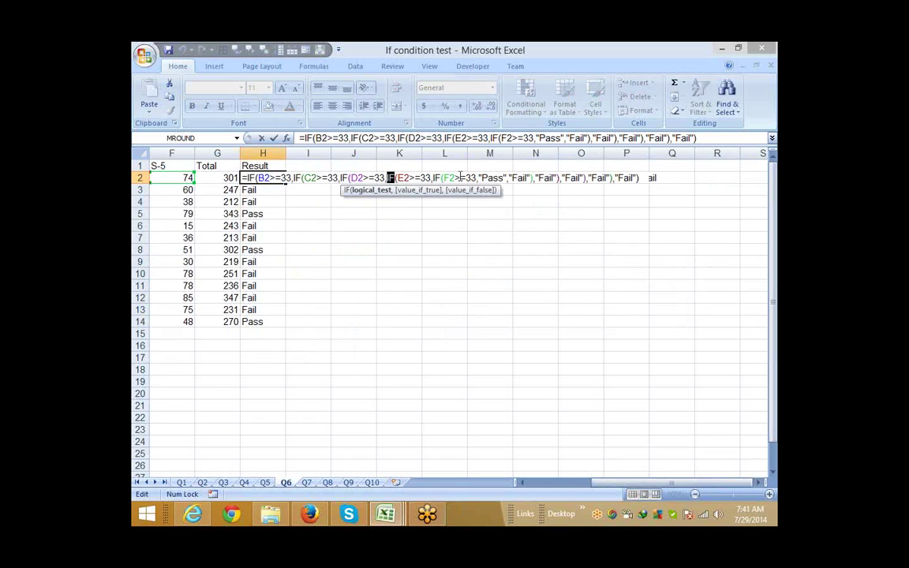
drag(460, 178, 585, 180)
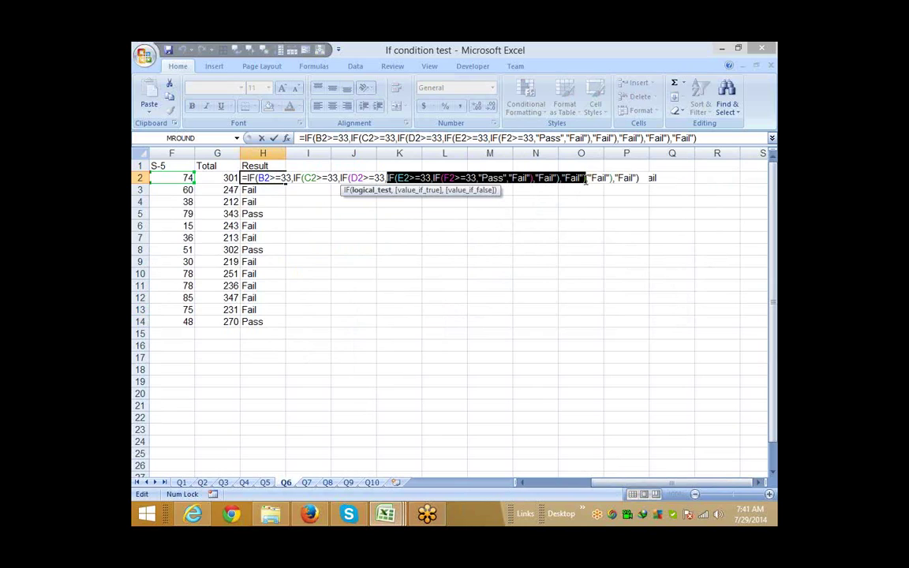
click(560, 179)
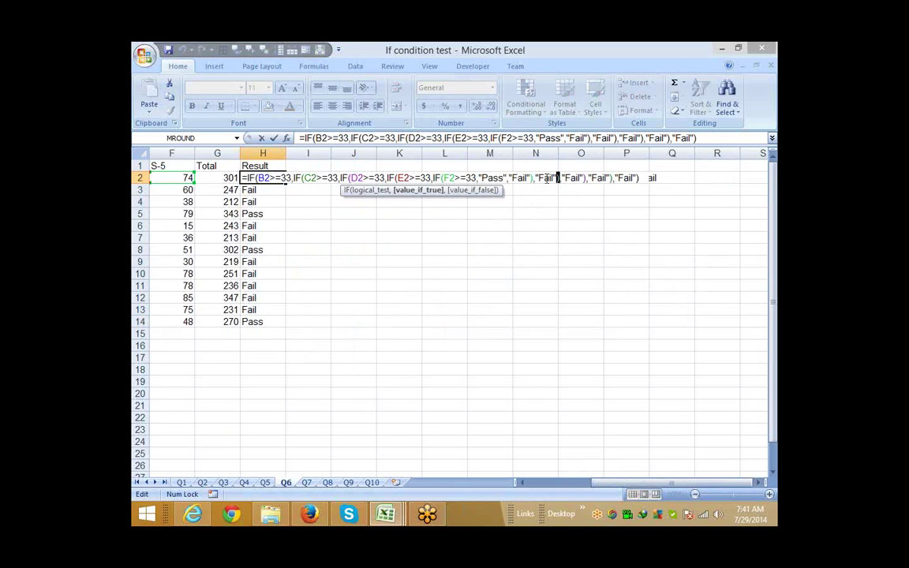
drag(557, 178, 434, 198)
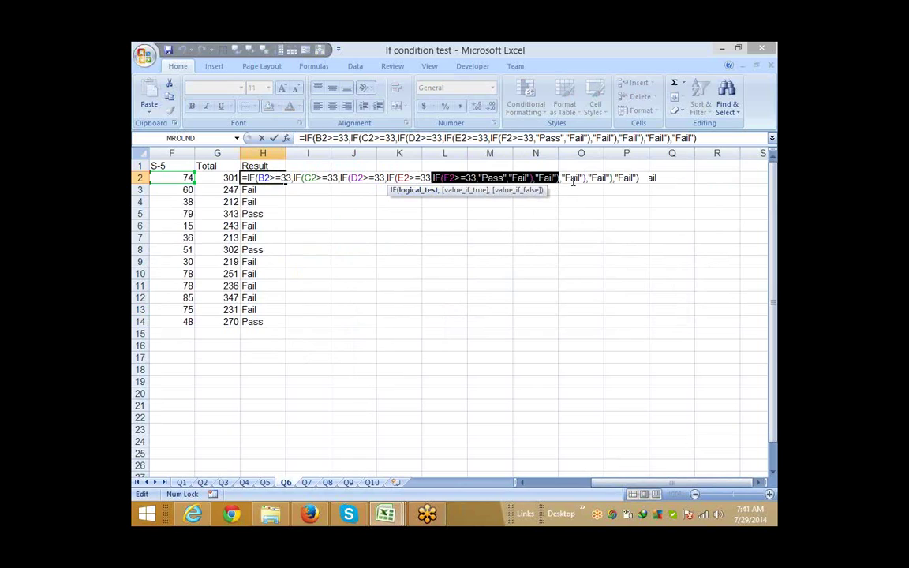
key(Left)
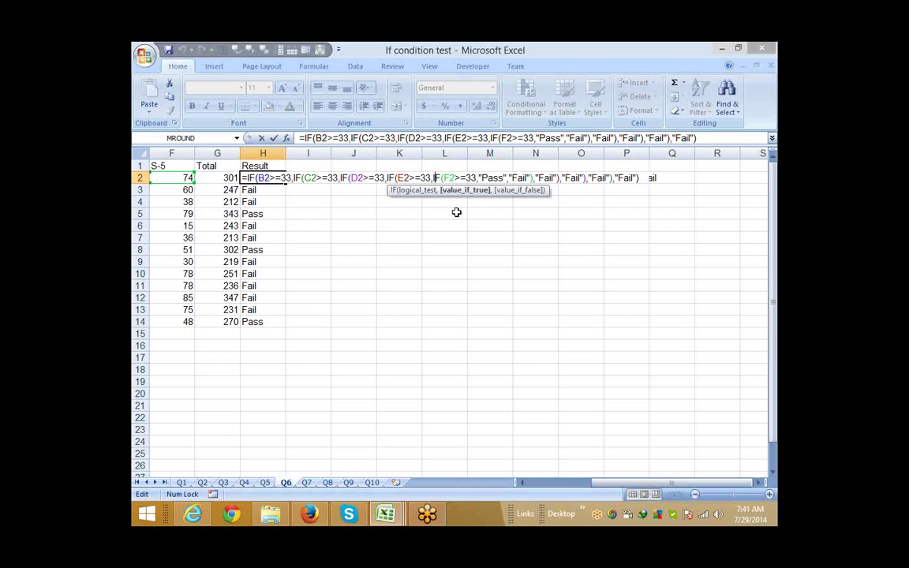
key(Return)
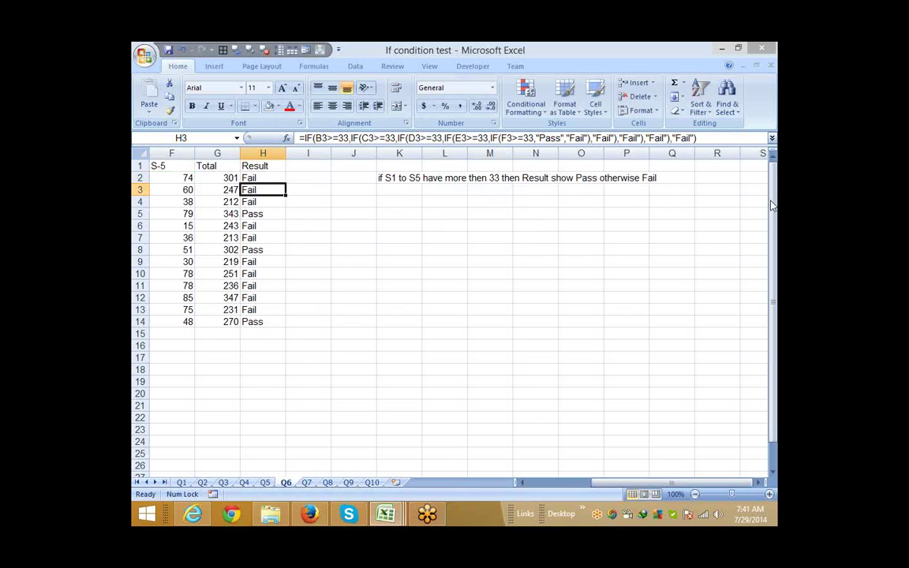
Step: With the freehand pen, sketch a decision diamond for the 33 threshold with T and F branches
right_click(685, 235)
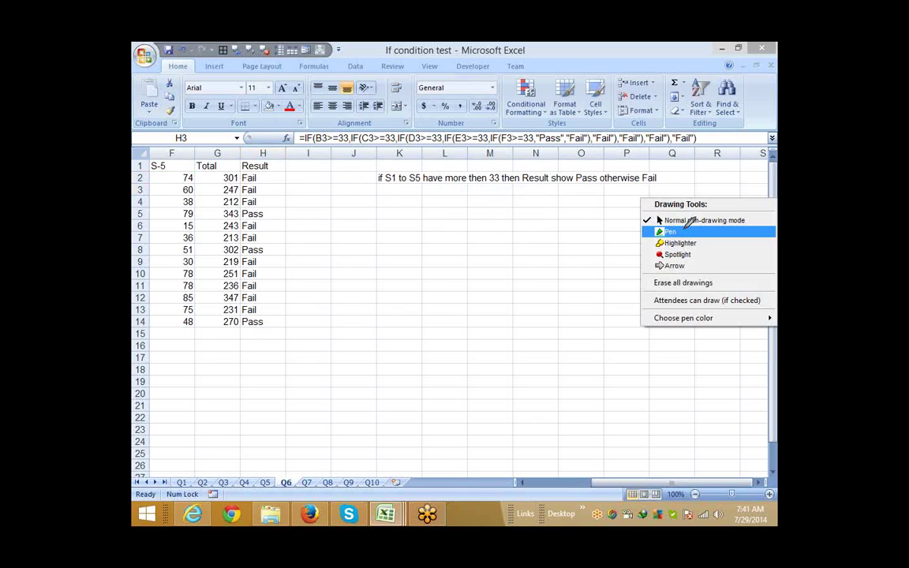
click(688, 230)
drag(420, 255, 497, 254)
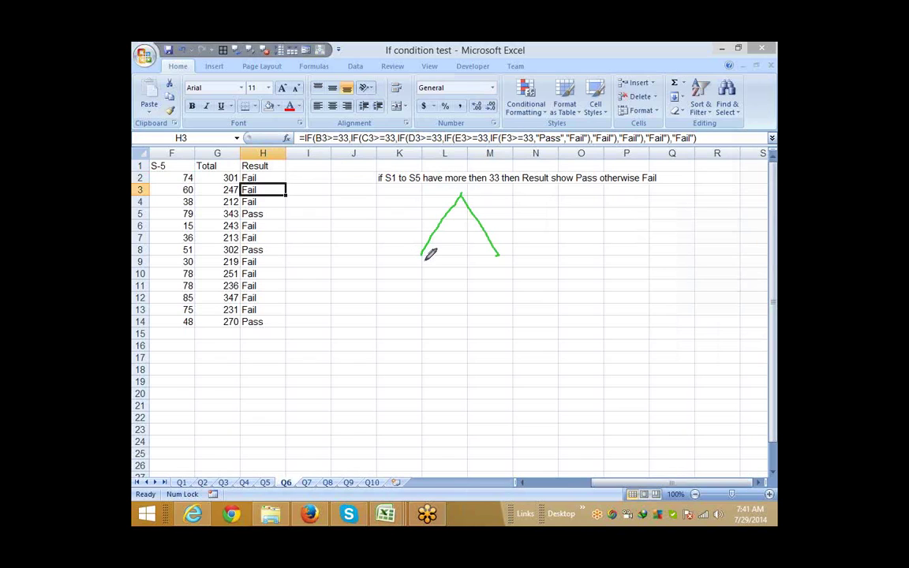
drag(420, 255, 465, 307)
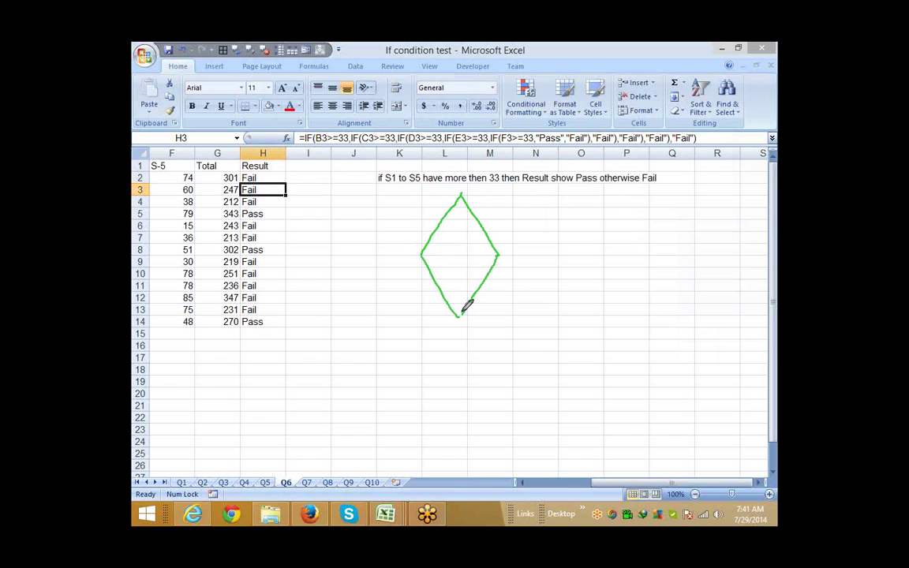
mouse_move(444, 254)
mouse_down()
mouse_move(448, 268)
mouse_move(478, 269)
mouse_move(559, 254)
mouse_up()
mouse_move(526, 225)
mouse_down()
mouse_move(526, 248)
mouse_move(539, 225)
mouse_up()
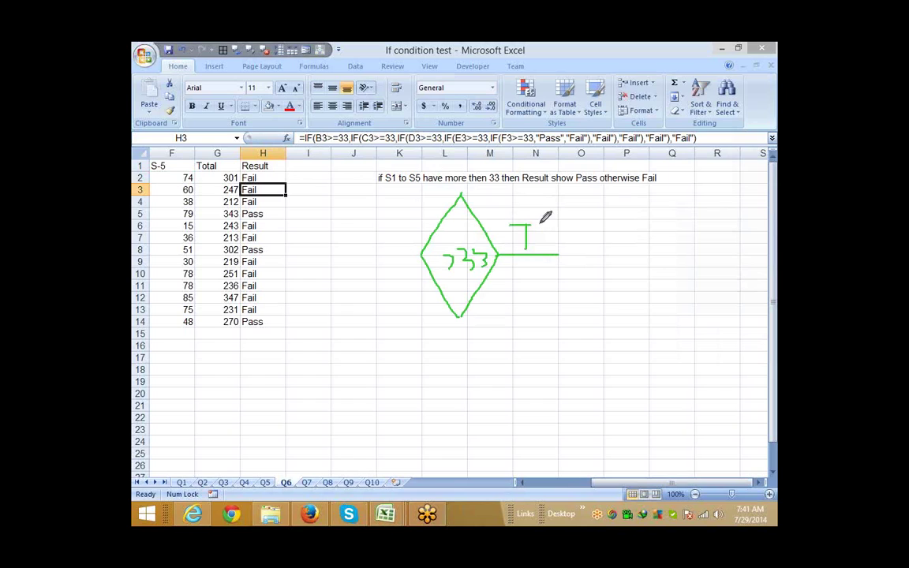
mouse_move(365, 255)
mouse_down()
mouse_move(421, 255)
mouse_move(388, 232)
mouse_move(404, 224)
mouse_up()
drag(388, 235, 398, 234)
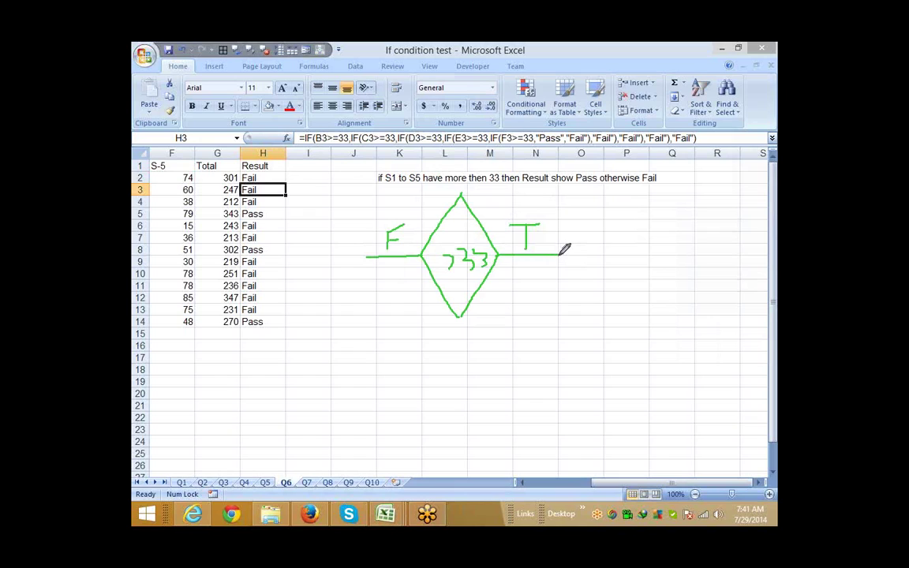
Step: Draw a second decision diamond with T/F labels and a Fail outcome box on the first false branch
mouse_move(558, 254)
mouse_down()
mouse_move(559, 288)
mouse_move(540, 324)
mouse_move(567, 362)
mouse_up()
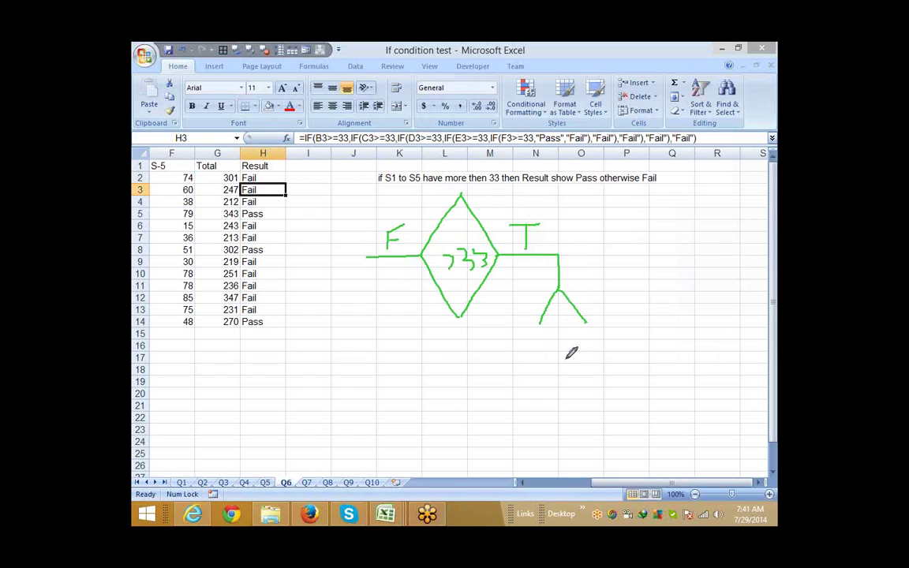
mouse_move(558, 290)
mouse_down()
mouse_move(587, 320)
mouse_move(567, 361)
mouse_up()
drag(366, 257, 365, 293)
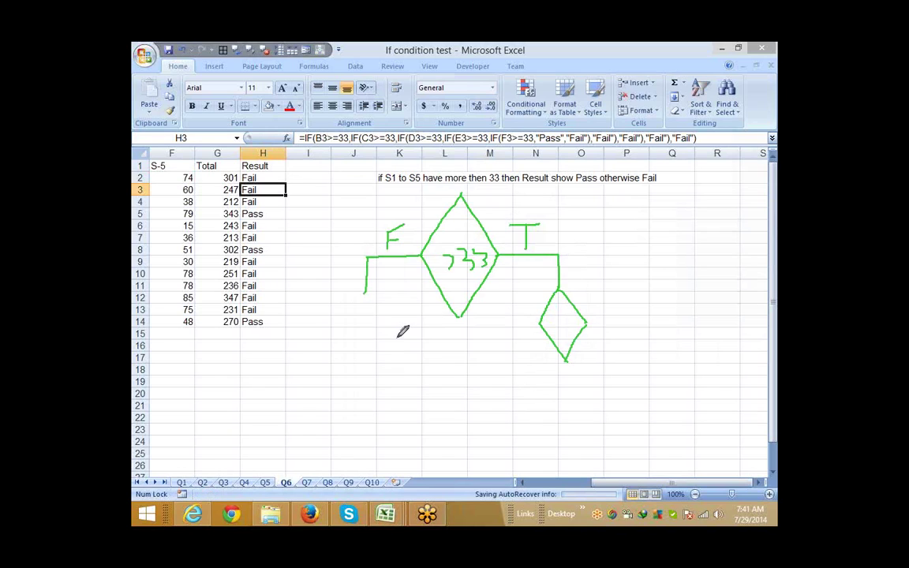
drag(309, 303, 295, 353)
mouse_move(325, 317)
mouse_down()
mouse_move(325, 332)
mouse_move(339, 312)
mouse_move(342, 331)
mouse_move(376, 324)
mouse_up()
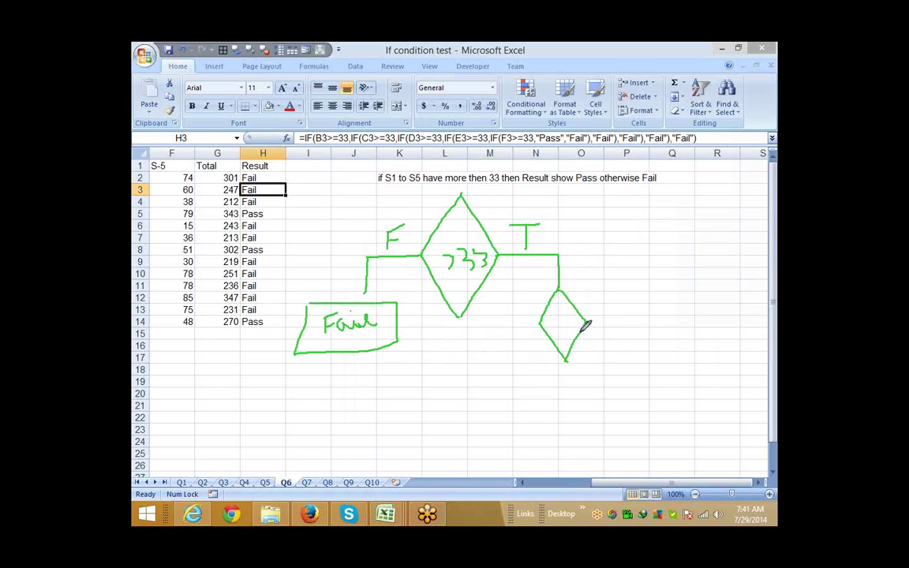
drag(586, 323, 631, 323)
drag(541, 324, 486, 329)
drag(604, 323, 610, 304)
mouse_move(510, 309)
mouse_down()
mouse_move(510, 320)
mouse_move(522, 303)
mouse_move(518, 312)
mouse_move(566, 321)
mouse_up()
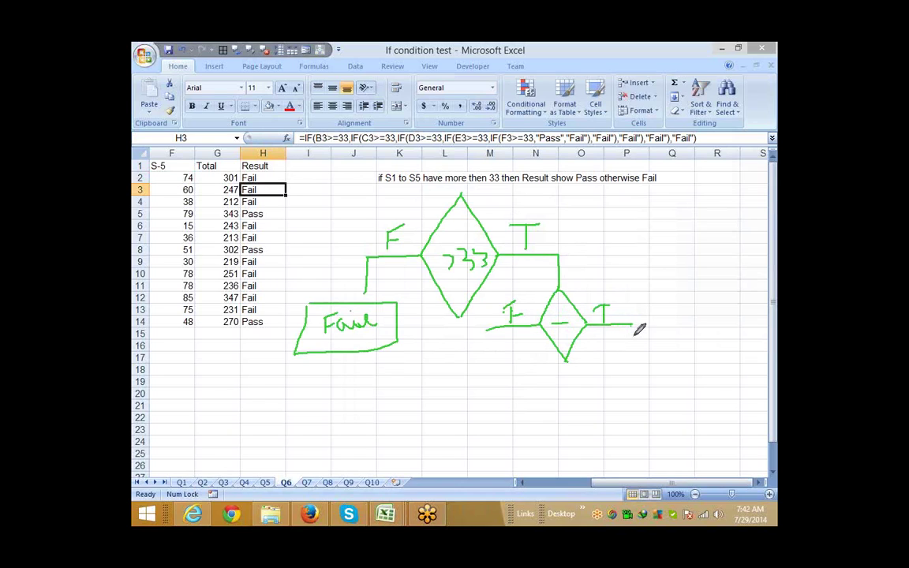
Step: Sketch a third decision diamond and drop the second false branch toward an outcome
mouse_move(631, 323)
mouse_down()
mouse_move(640, 374)
mouse_move(620, 417)
mouse_up()
mouse_move(639, 378)
mouse_down()
mouse_move(673, 412)
mouse_move(660, 444)
mouse_up()
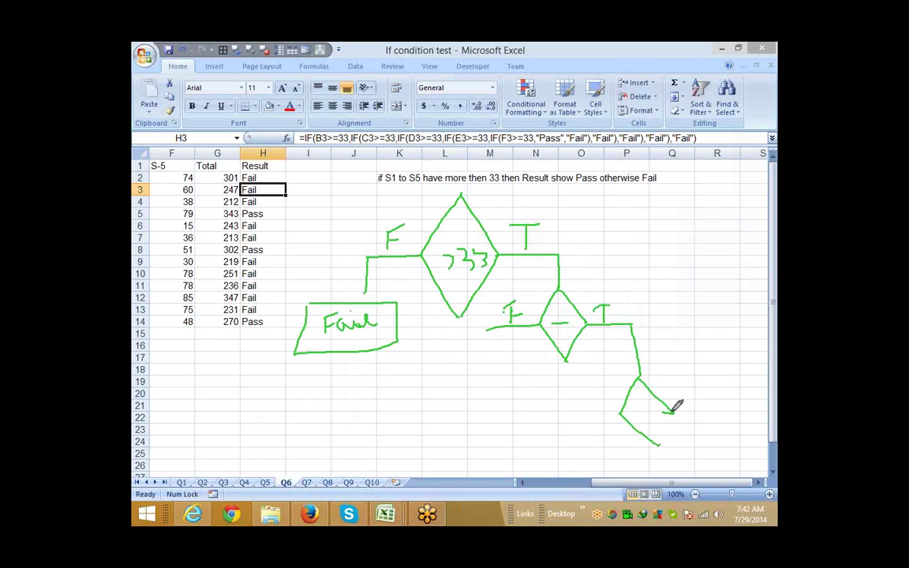
drag(674, 408, 664, 440)
mouse_move(486, 330)
mouse_down()
mouse_move(487, 355)
mouse_move(440, 359)
mouse_move(530, 359)
mouse_up()
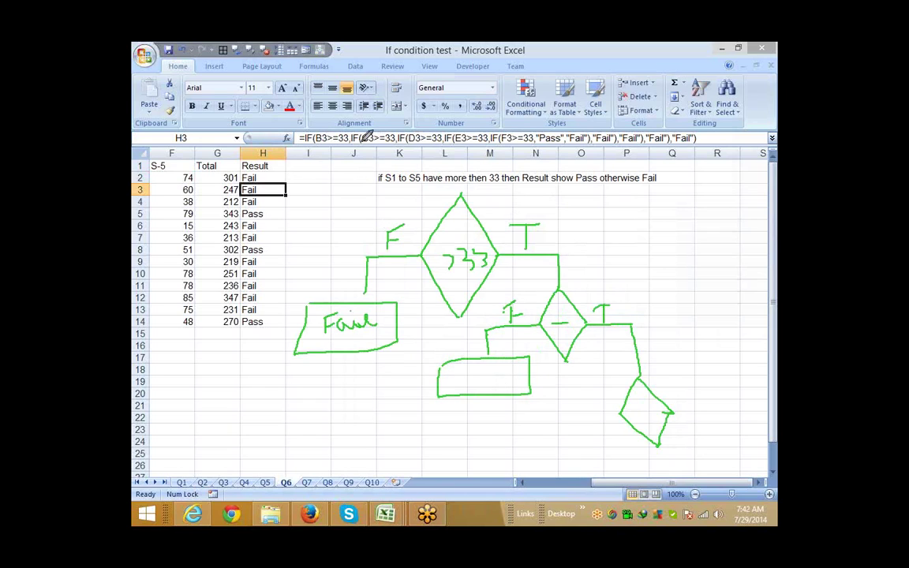
Step: Underline the Fail outcomes in the formula bar and the flowchart's Fail box
drag(442, 140, 589, 141)
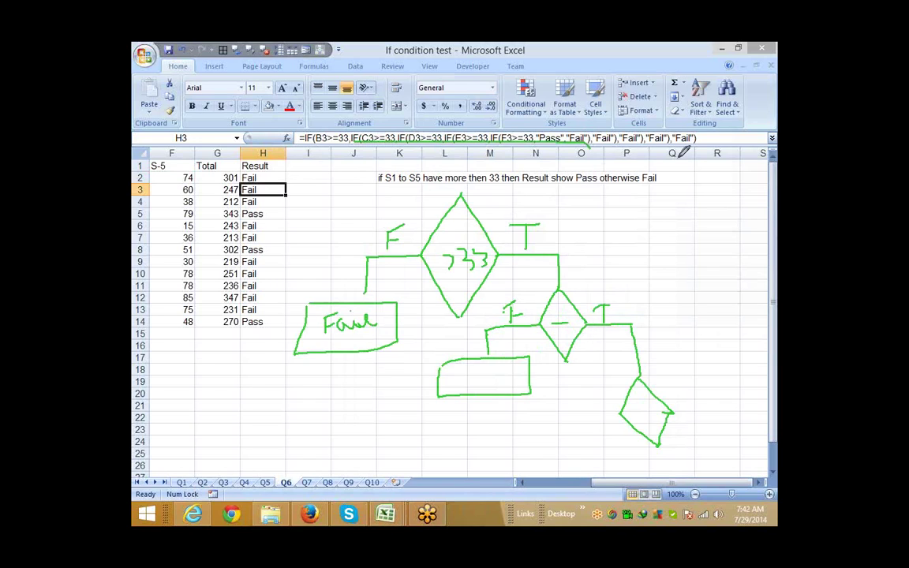
drag(671, 141, 695, 141)
drag(312, 346, 339, 345)
right_click(681, 304)
Step: Erase the ink annotations and move the Pass/Fail results from H2:H14 into J2:J14
click(698, 320)
key(e)
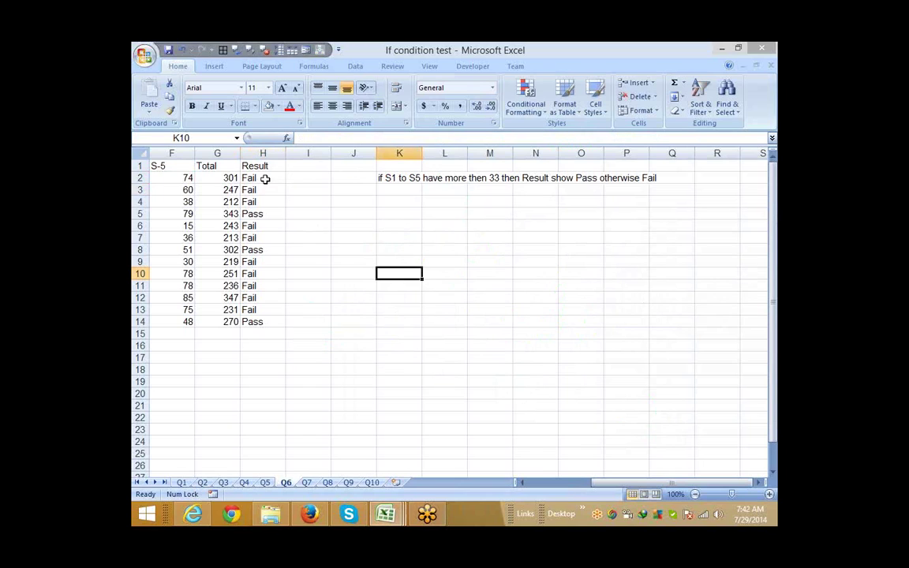
click(265, 178)
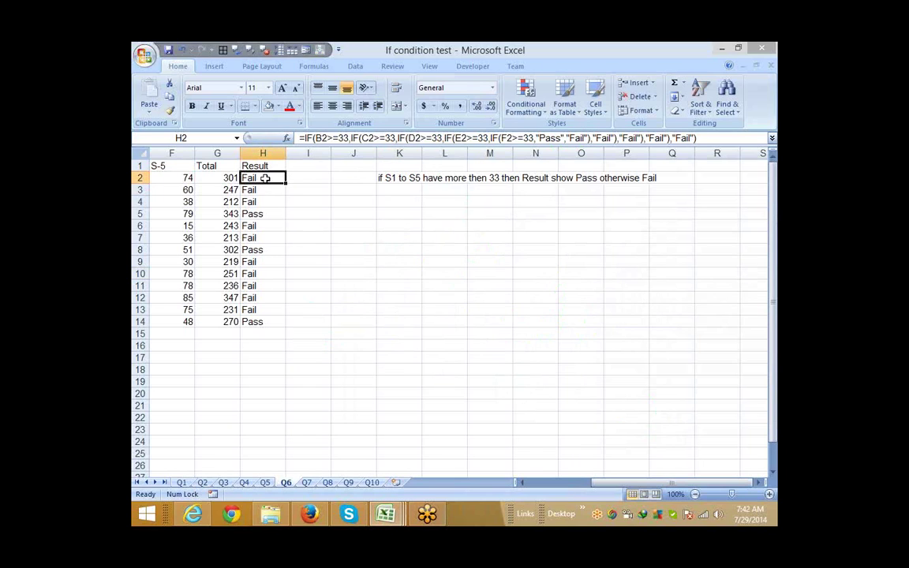
key(ctrl+shift+Down)
key(ctrl+c)
key(Right)
key(Right)
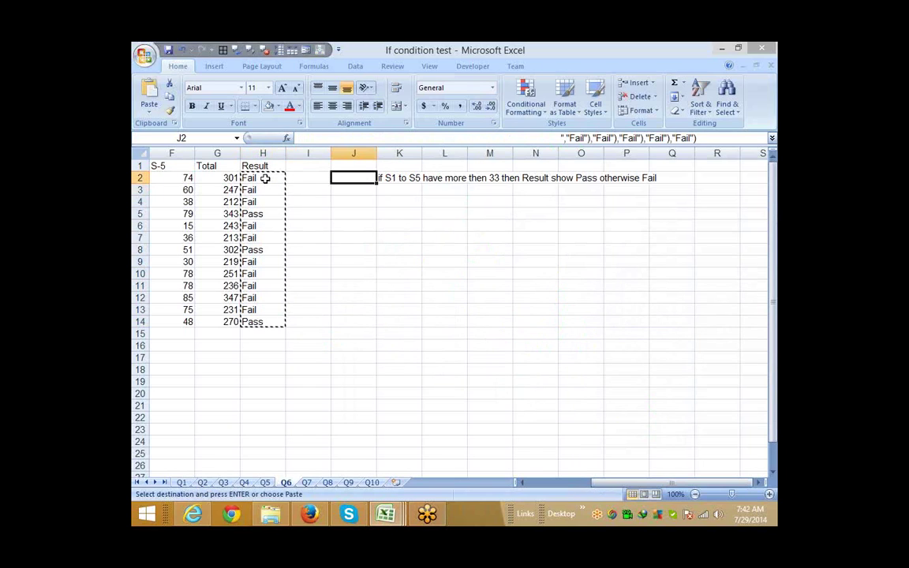
key(ctrl+v)
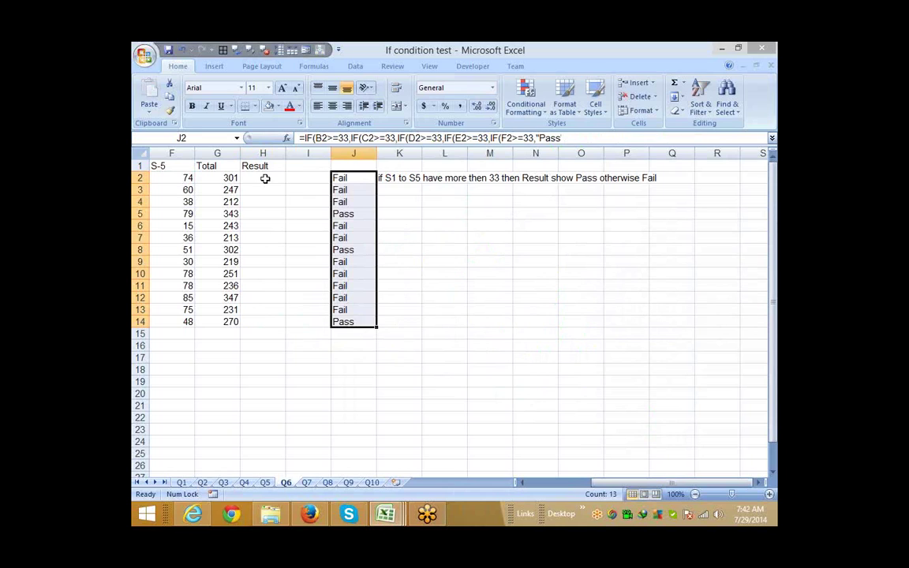
Step: Return along row 2 to the empty Result cell H2
key(Left)
key(Left)
key(Left)
key(Left)
key(Home)
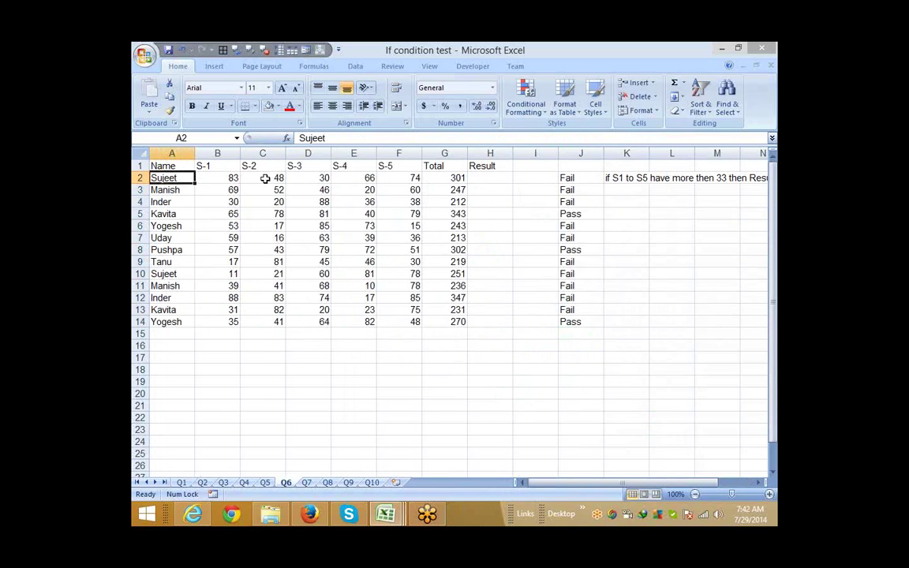
key(Right)
key(Right)
key(Right)
key(Right)
key(Right)
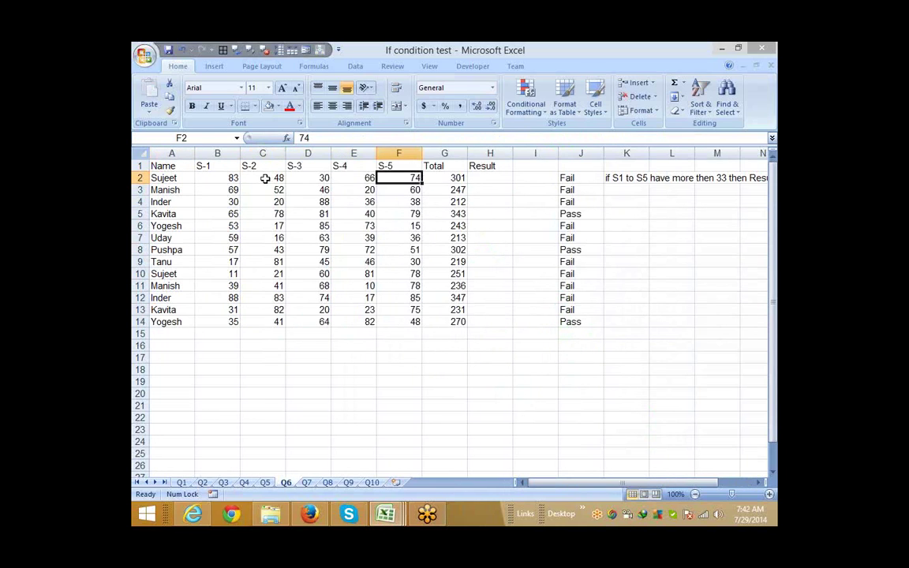
key(Right)
key(Right)
Step: Start an AND formula in H2 with the conditions B2>33 and C2>=33
text(=and)
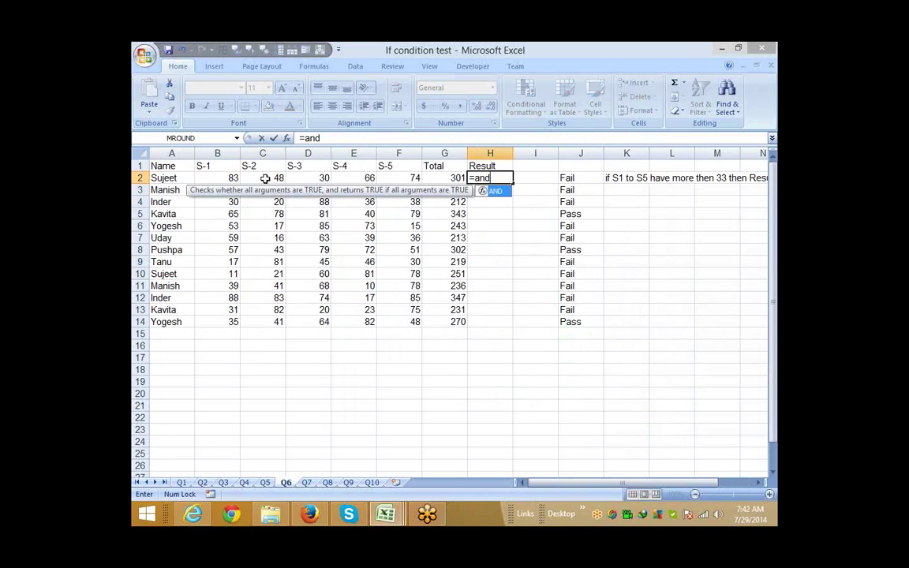
key(Tab)
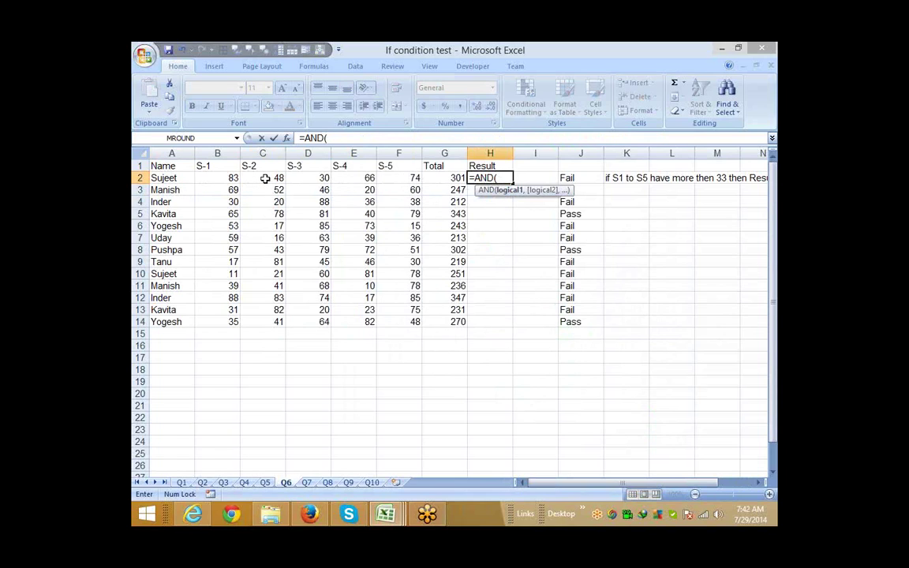
key(Left)
key(Left)
key(Left)
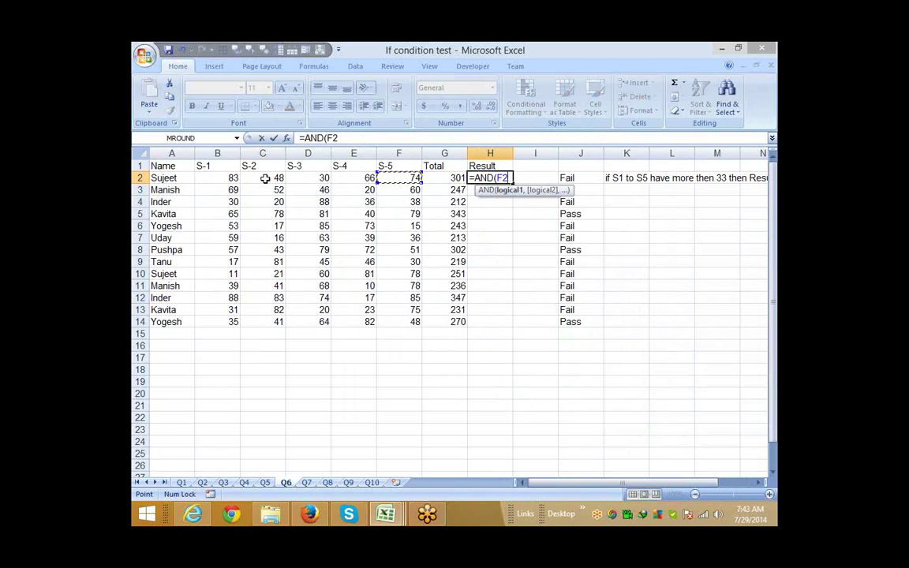
key(Left)
key(Left)
key(Left)
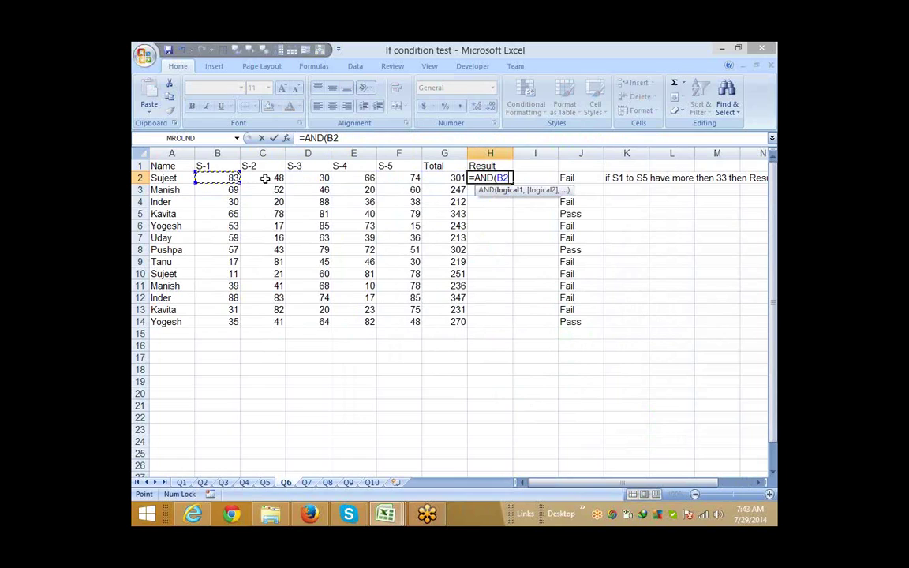
text(>)
text(33,)
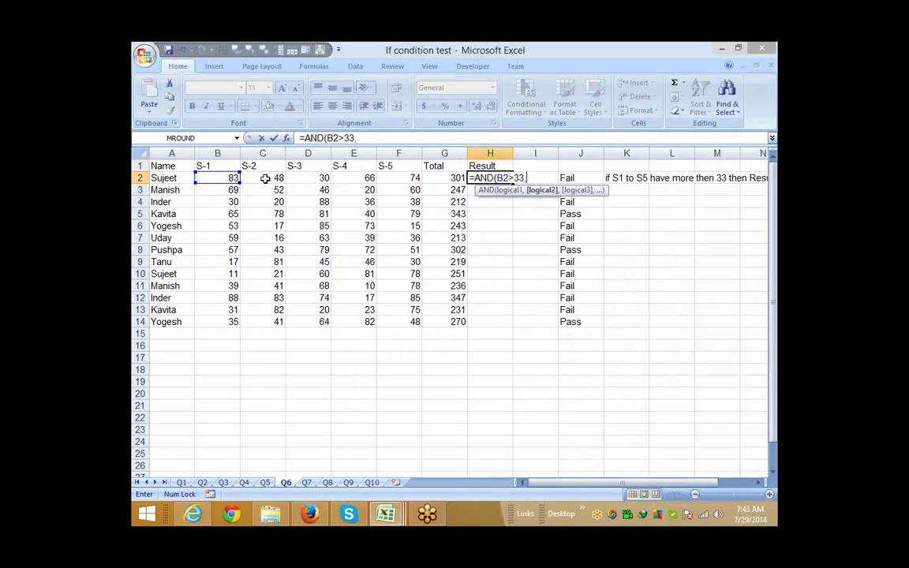
click(265, 178)
text(>=)
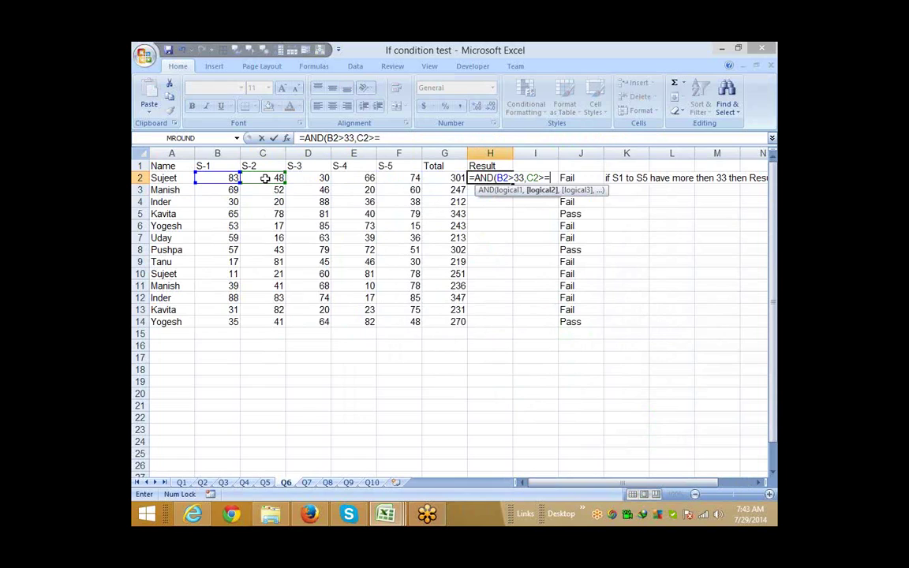
text(33,)
Step: Add the conditions D2>=33, E2>=33 and F2>=33 to the AND formula
key(Left)
key(Left)
key(Left)
text(>)
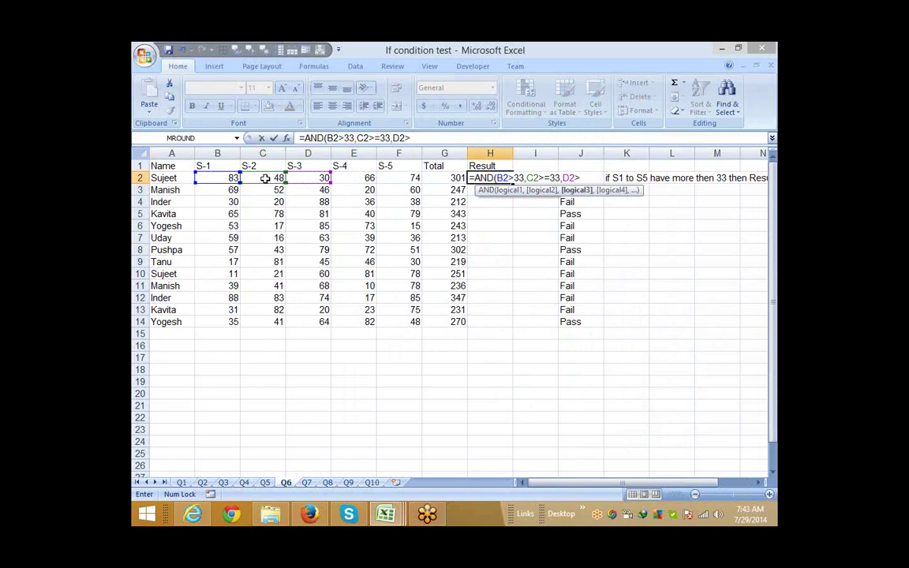
text(33)
key(BackSpace)
key(BackSpace)
text(=)
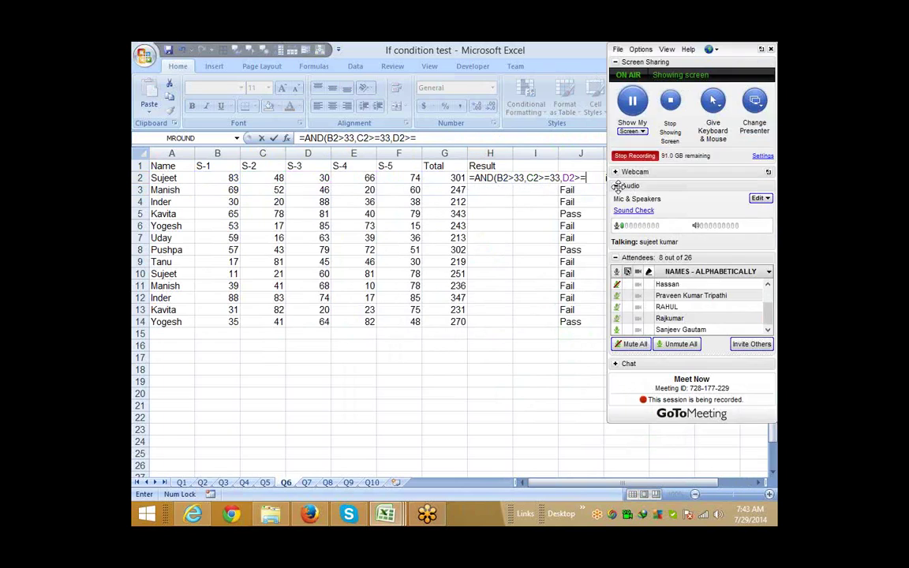
text(33,)
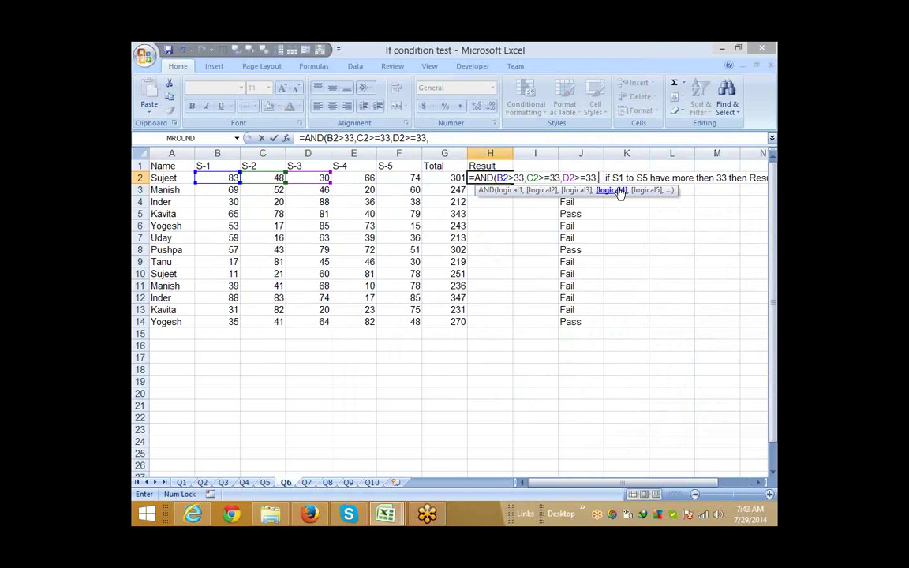
click(360, 178)
text(>=)
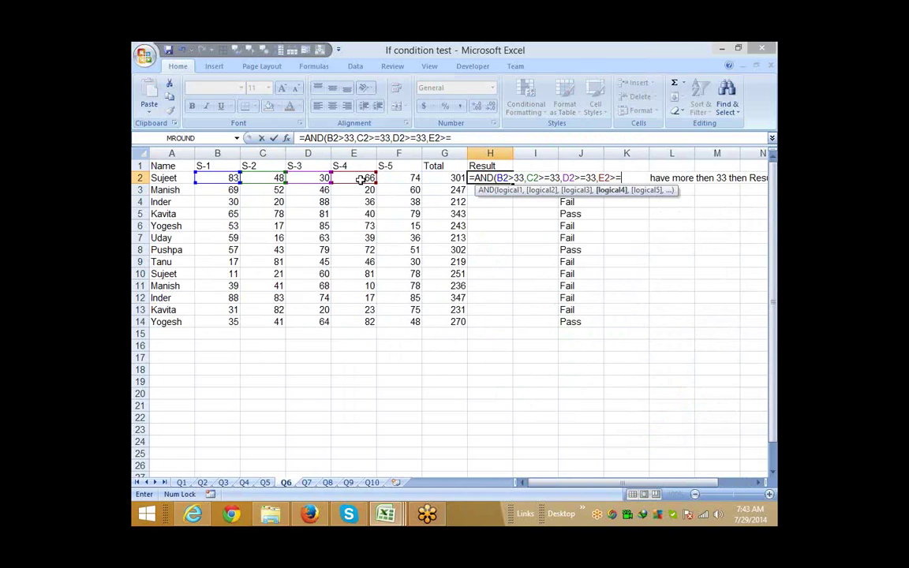
text(33)
text(,)
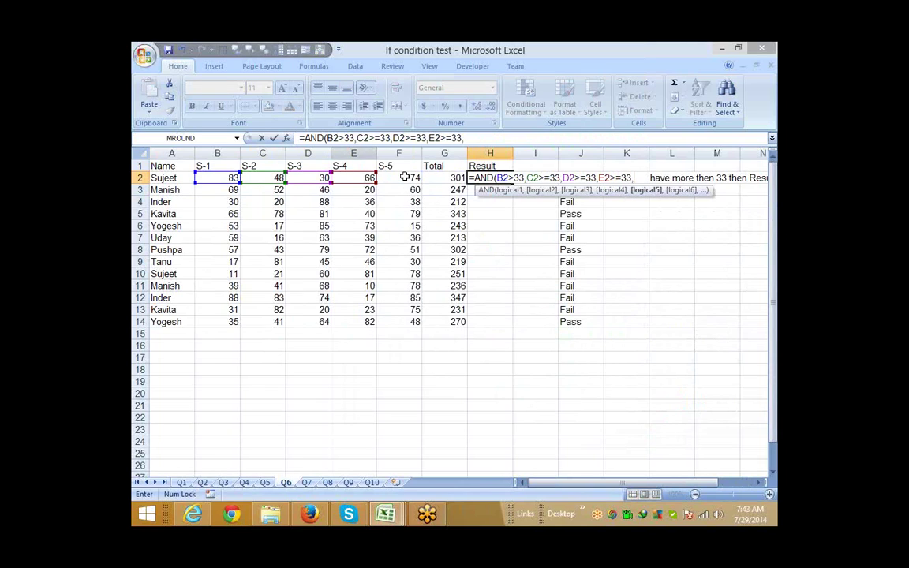
click(404, 177)
text(>)
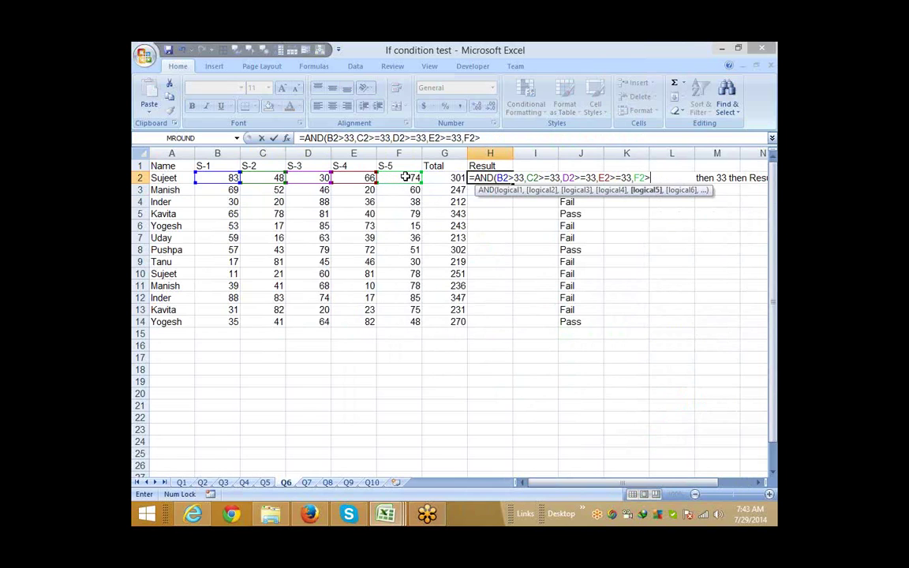
text(=33)
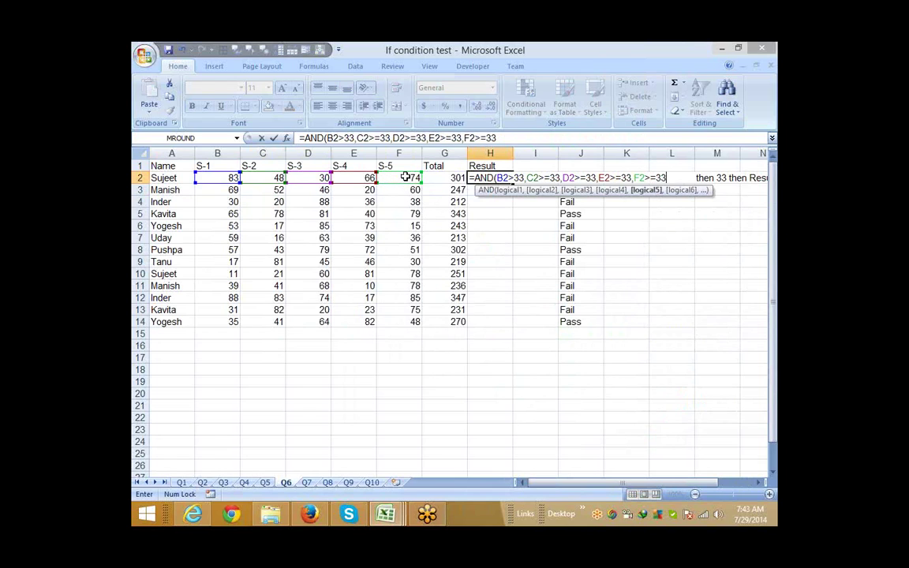
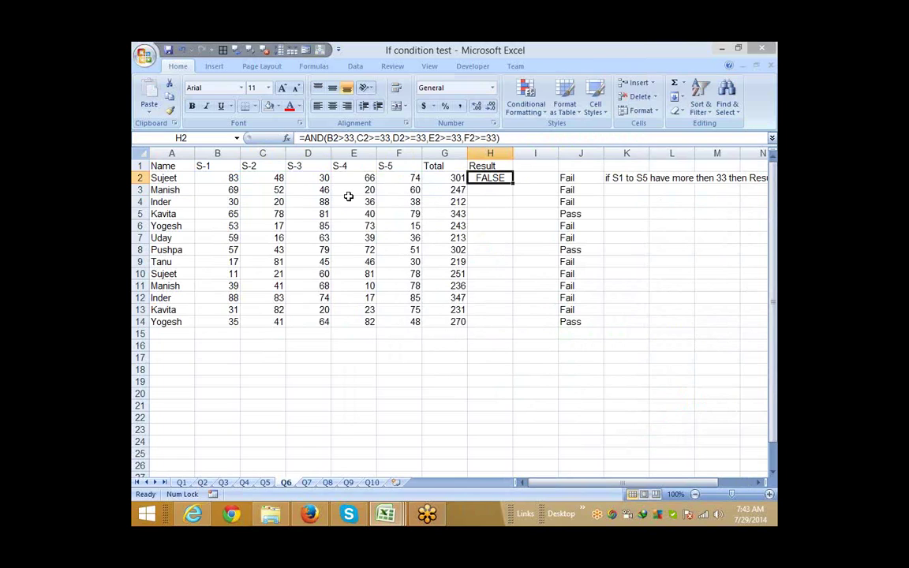
Step: Commit the AND check in H2 and fill it down to H14
click(370, 140)
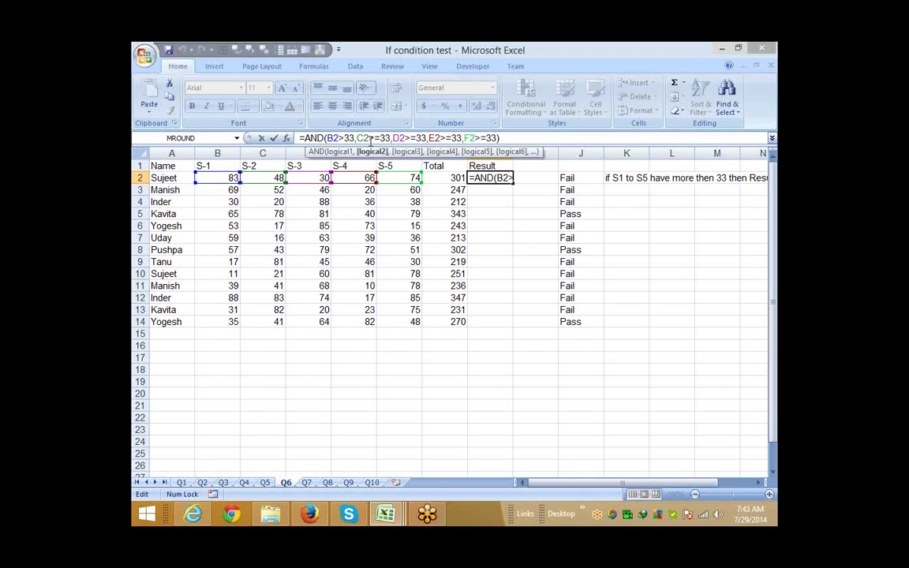
key(Return)
key(Up)
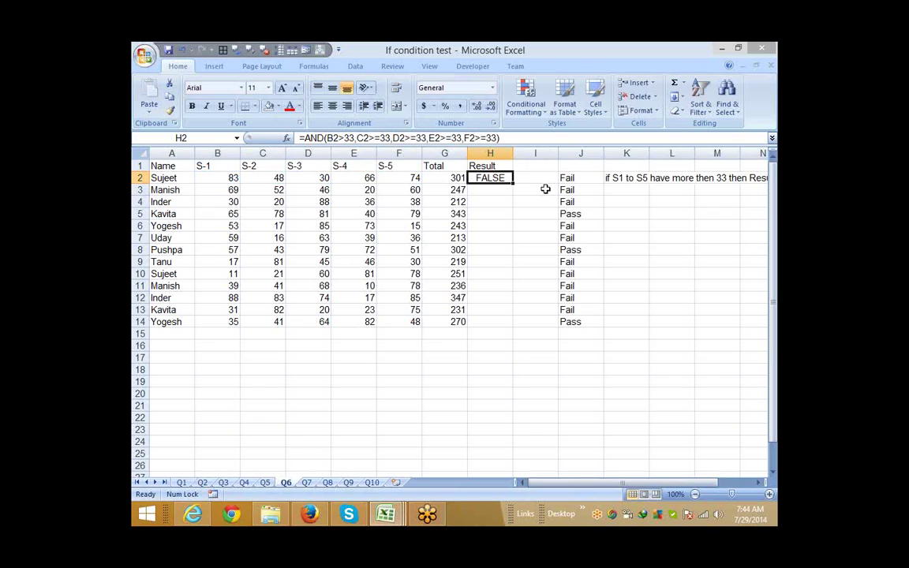
drag(513, 183, 509, 330)
Step: Enter =IF(H2,"Pass","Fail") in I2
key(Right)
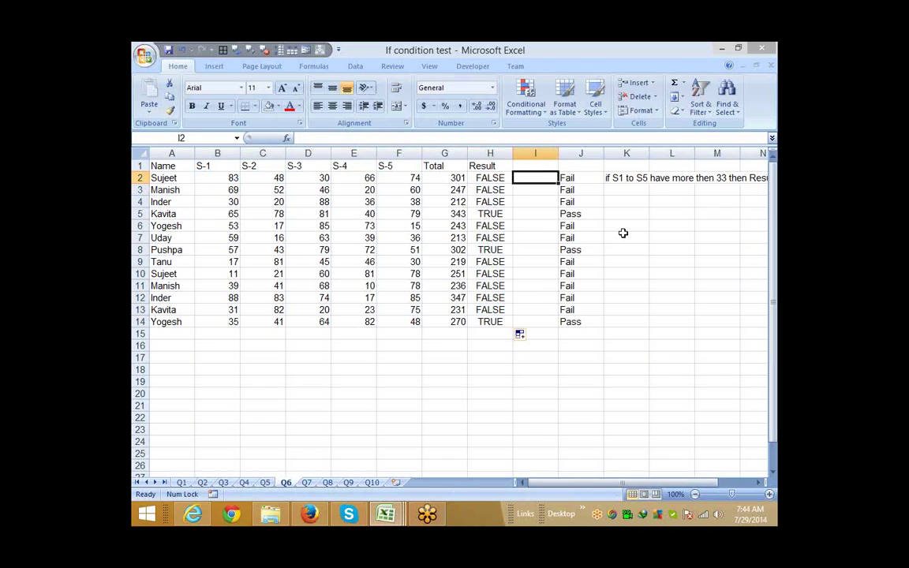
text(=)
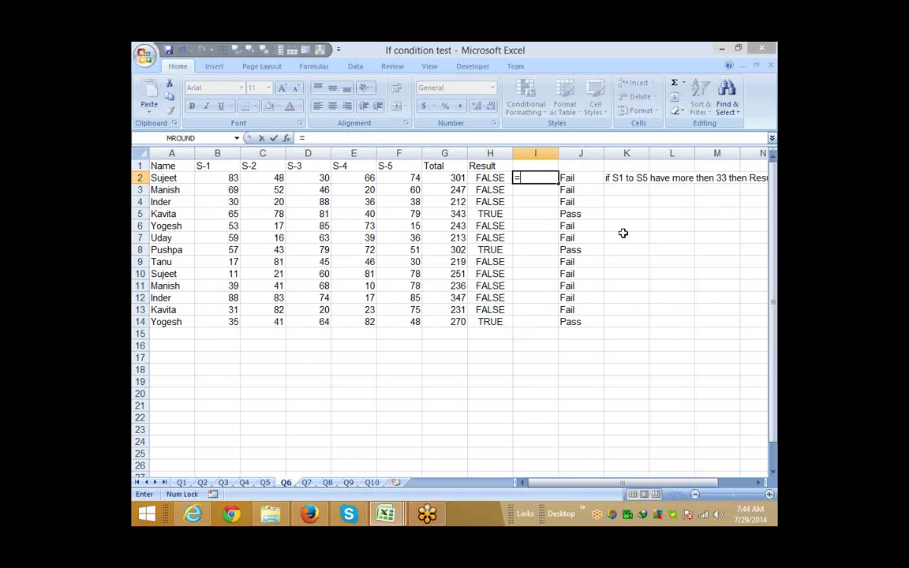
text(if)
key(Tab)
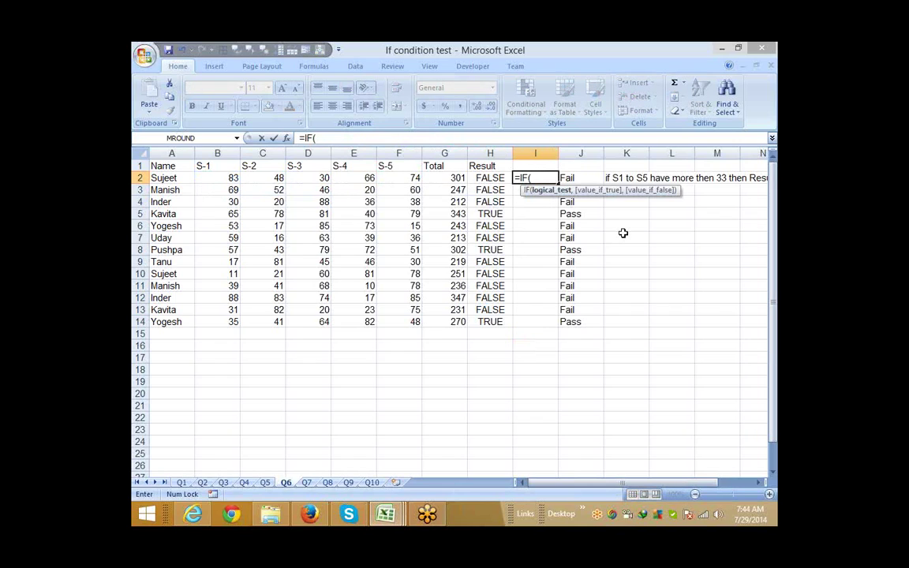
text(H2,"P)
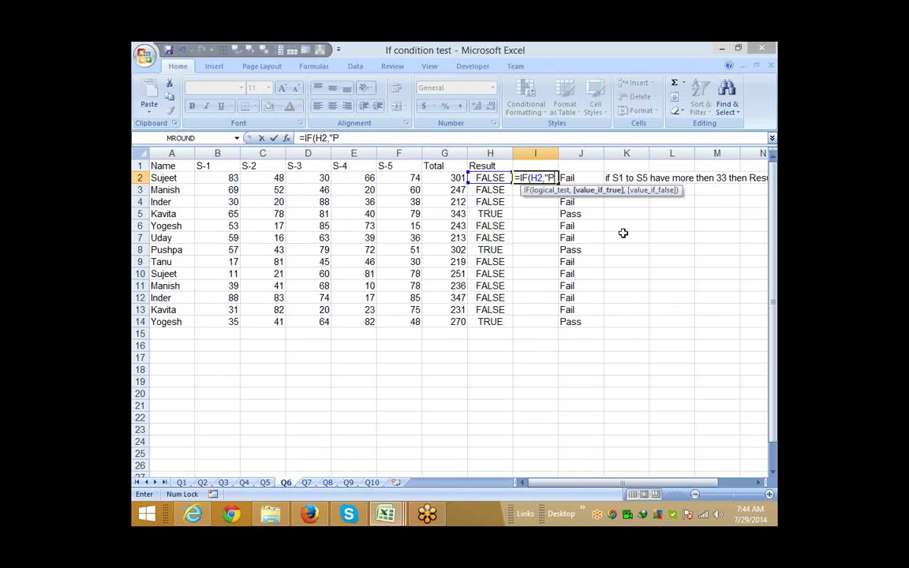
text(ass)
text("m)
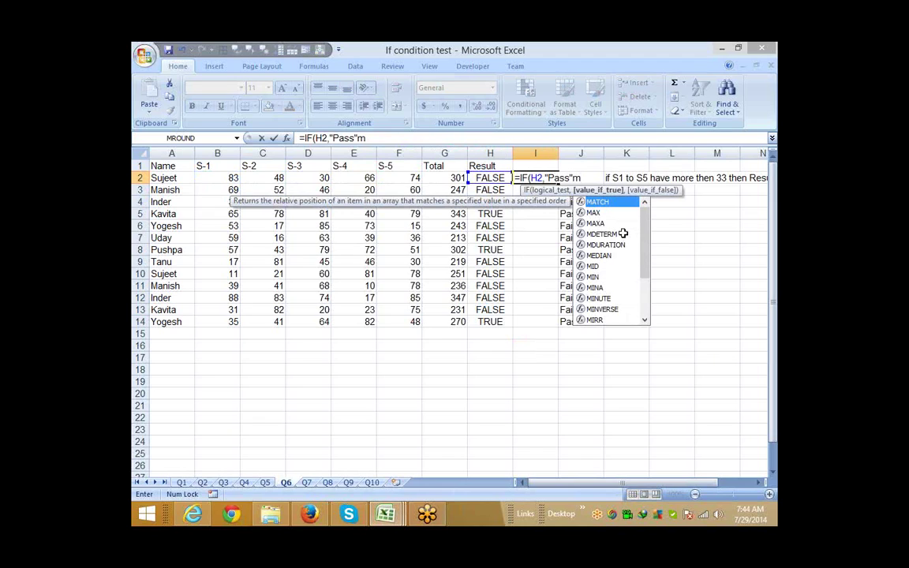
key(BackSpace)
text(,)
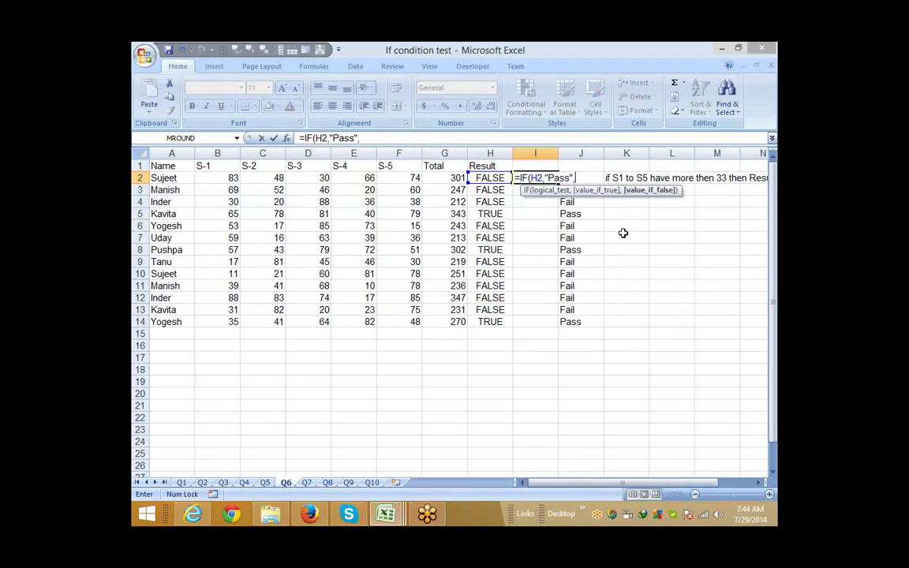
text("Fa)
text(il)
key(Return)
Step: Fill the Pass/Fail formula down I2:I14 and compare the H2 and I2 formulas
key(Left)
key(ctrl+Down)
key(Right)
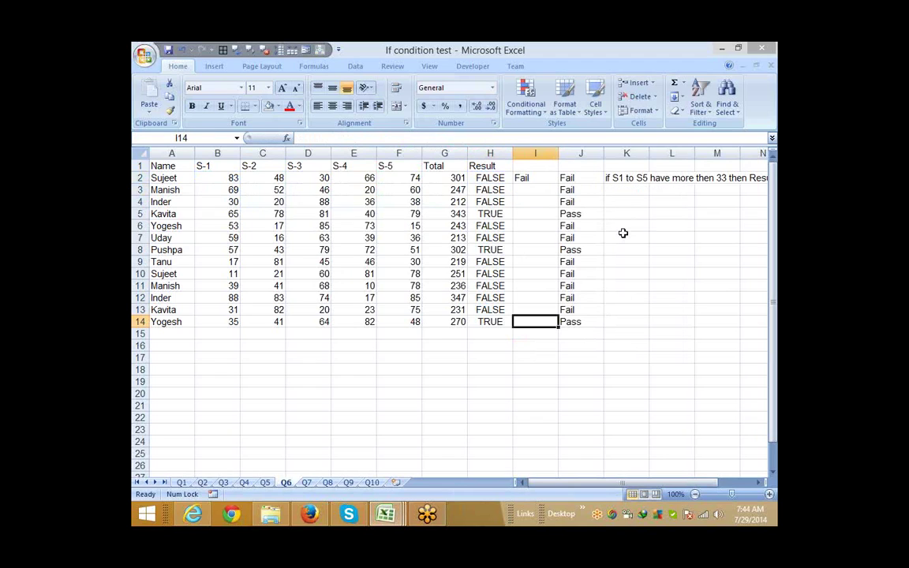
key(ctrl+shift+Up)
key(ctrl+d)
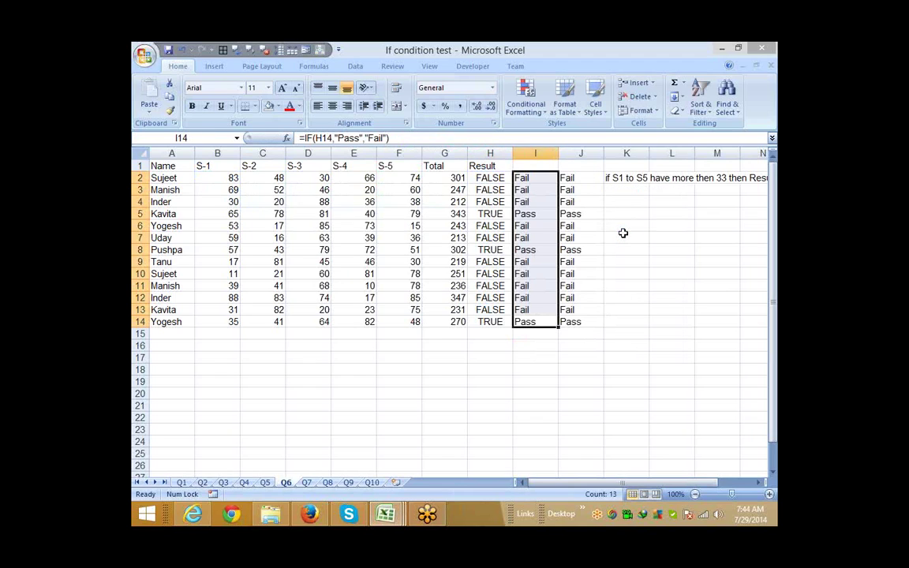
key(Up)
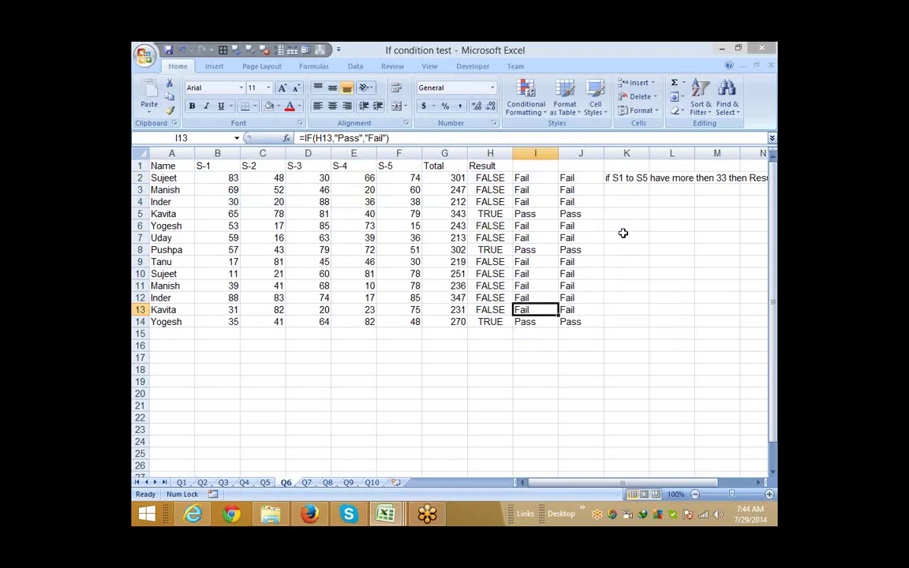
key(ctrl+Up)
key(Left)
key(shift+Right)
key(Right)
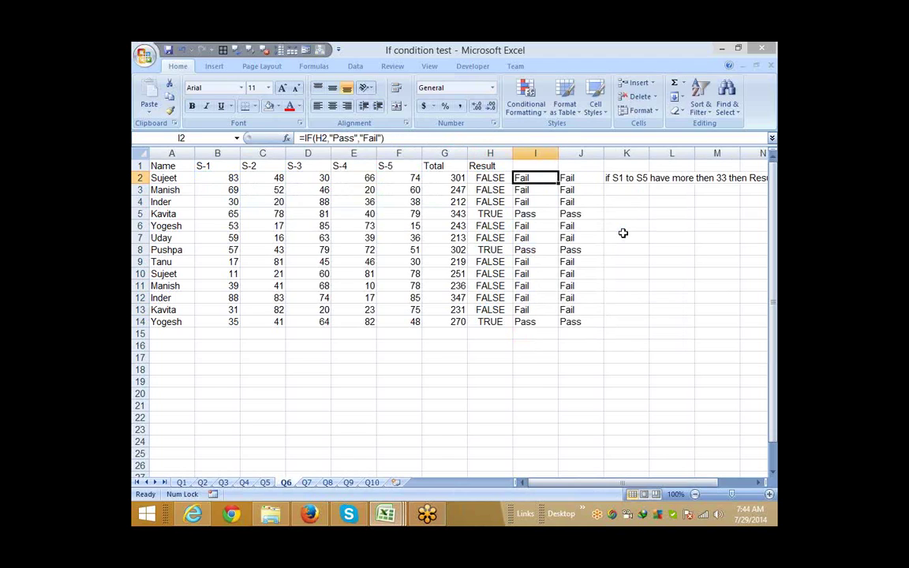
key(Left)
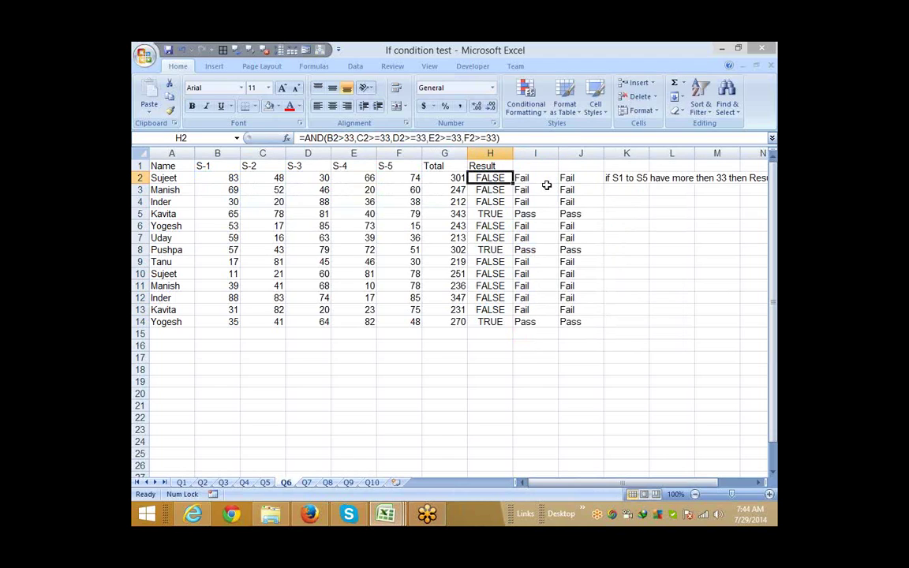
Step: Replace H2 in I2's IF formula with the AND expression copied from H2
click(544, 181)
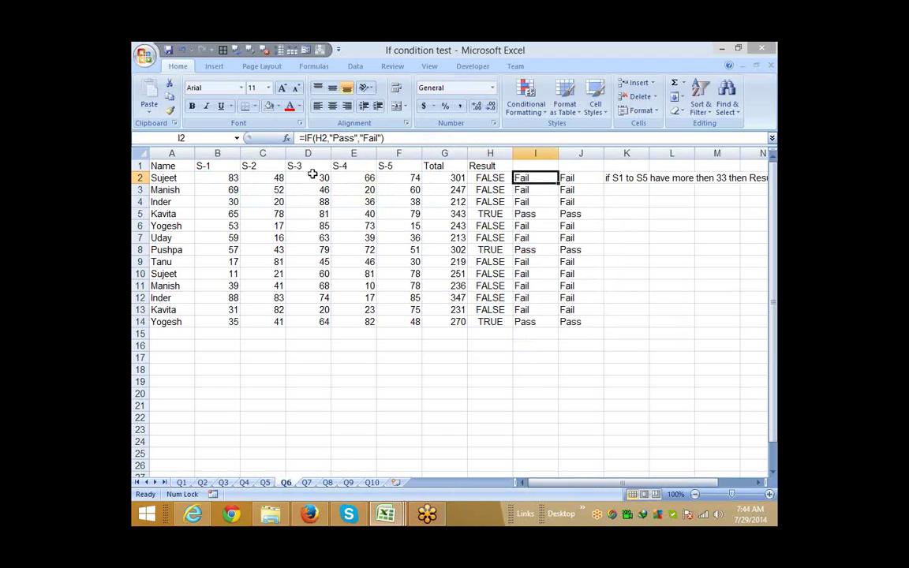
click(322, 136)
key(Escape)
click(490, 180)
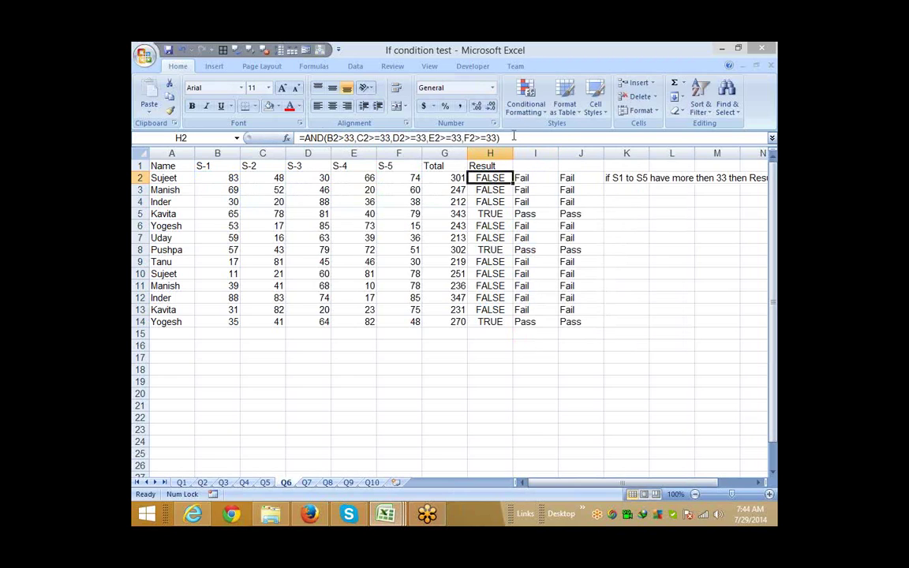
drag(306, 138, 514, 136)
key(ctrl+c)
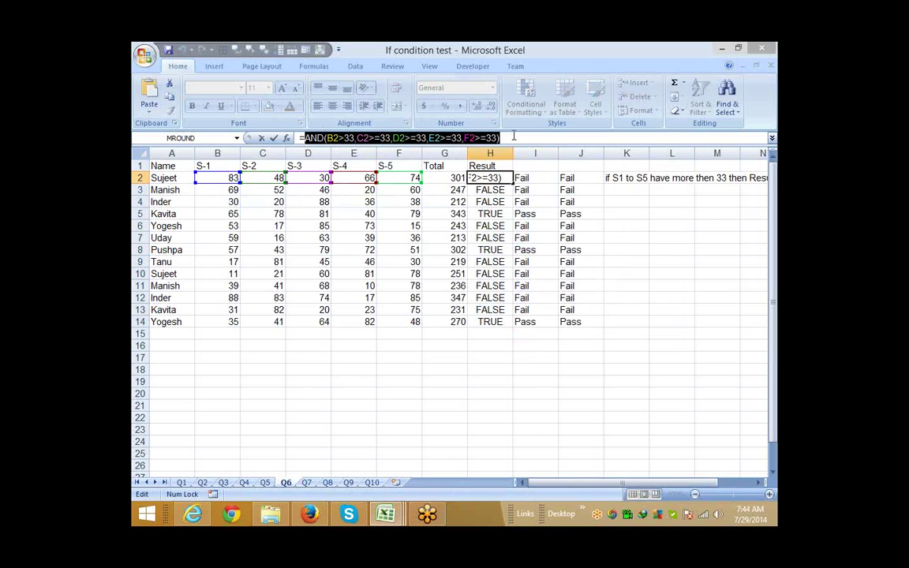
key(Escape)
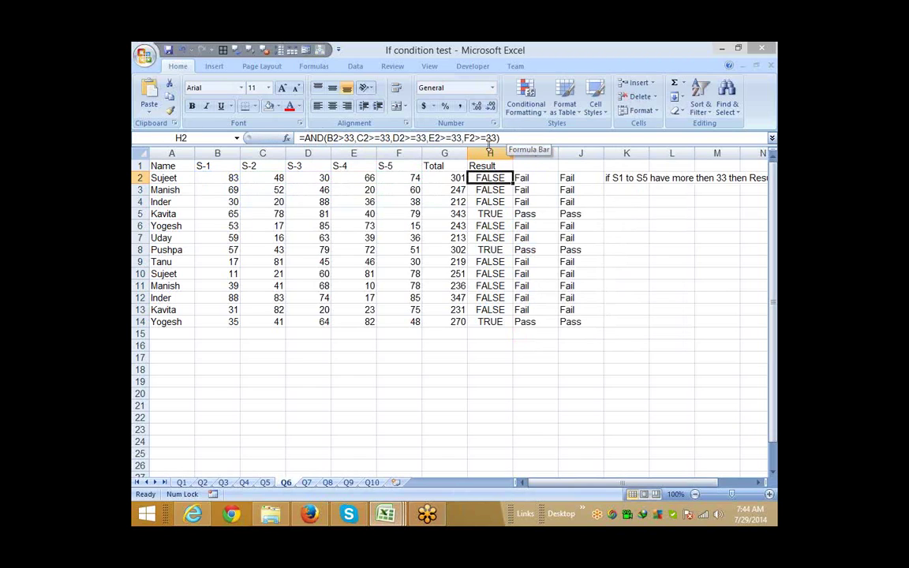
key(Right)
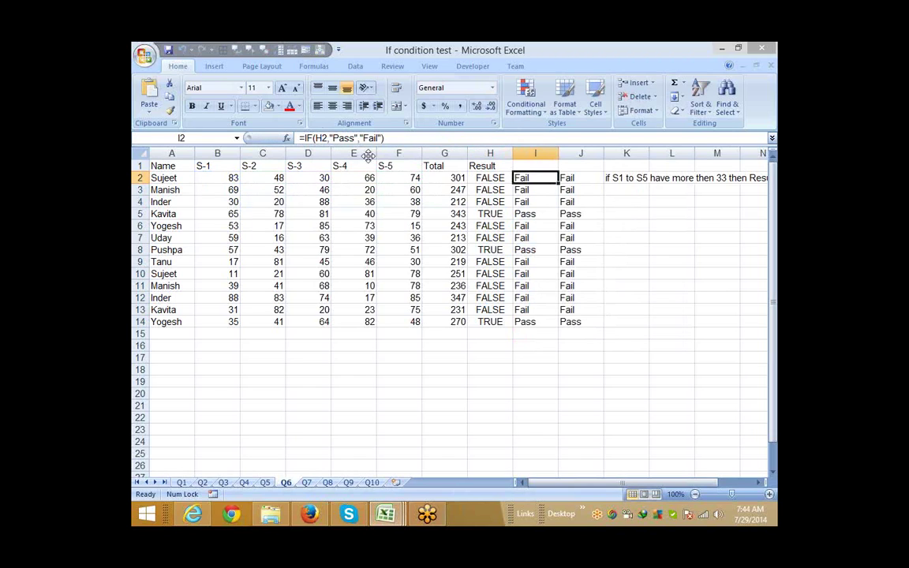
key(F2)
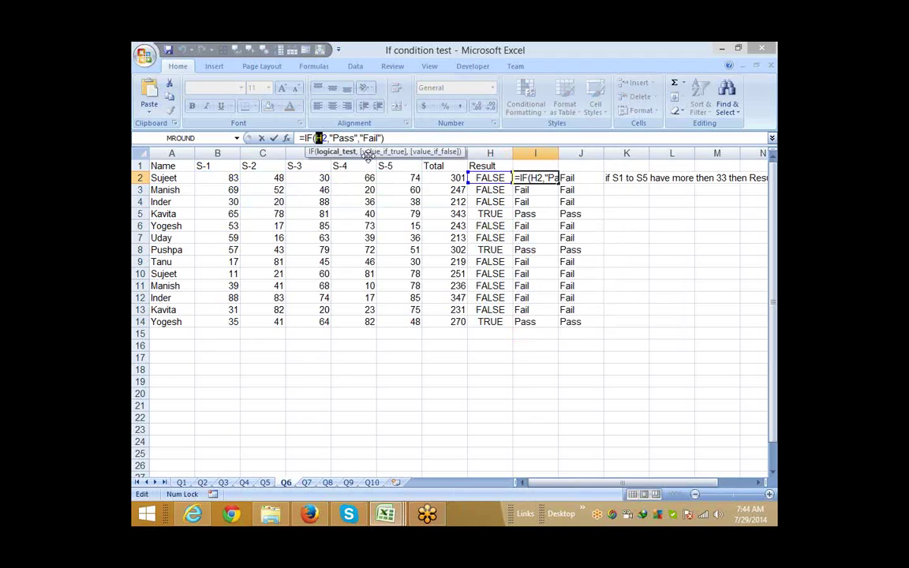
key(ctrl+v)
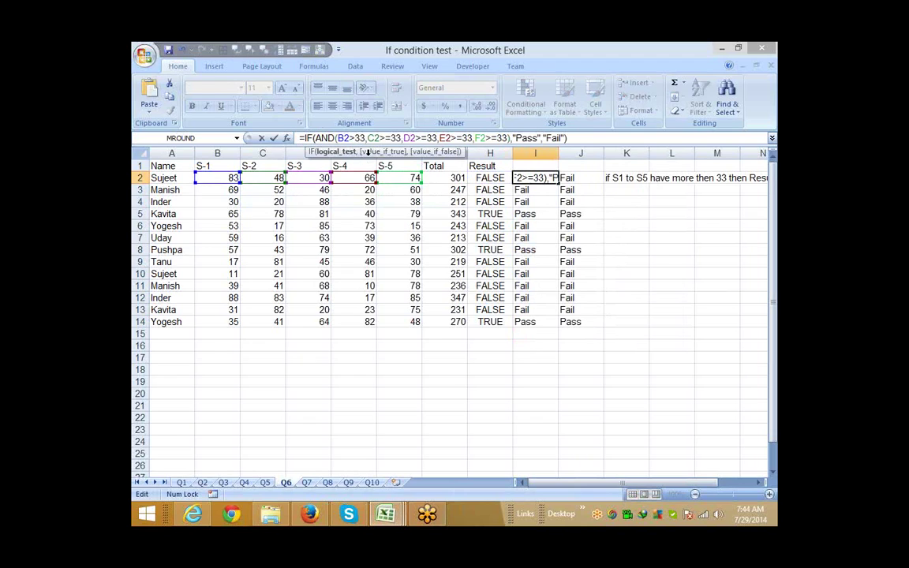
key(Return)
Step: Fill the combined IF-AND formula down to I14 and clear the helper values in H2:H14
key(Up)
key(ctrl+shift+Down)
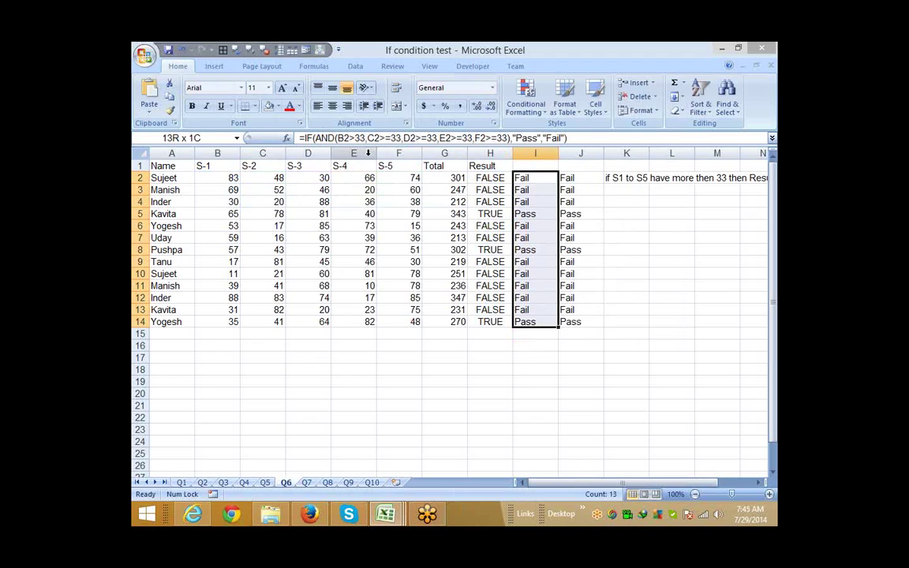
key(Left)
key(ctrl+shift+Down)
key(Delete)
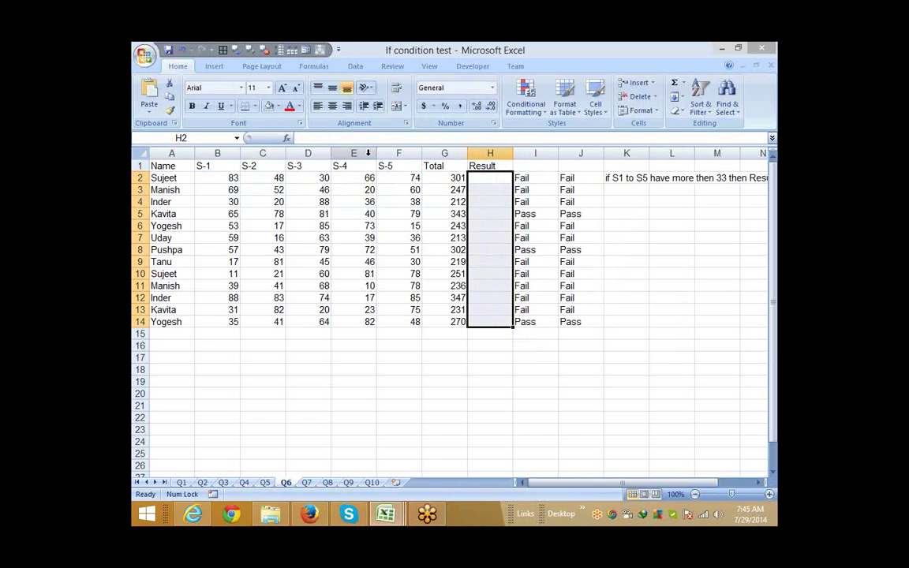
key(Right)
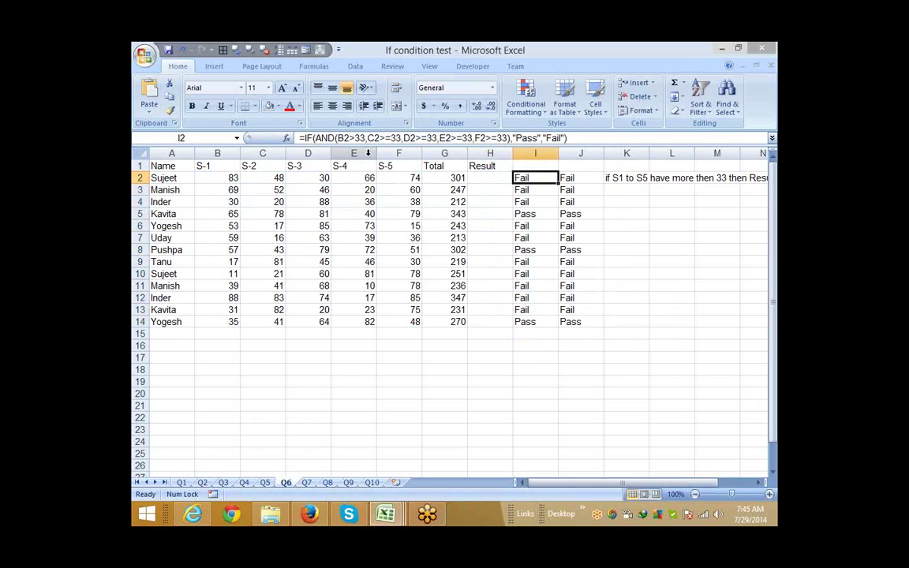
key(Right)
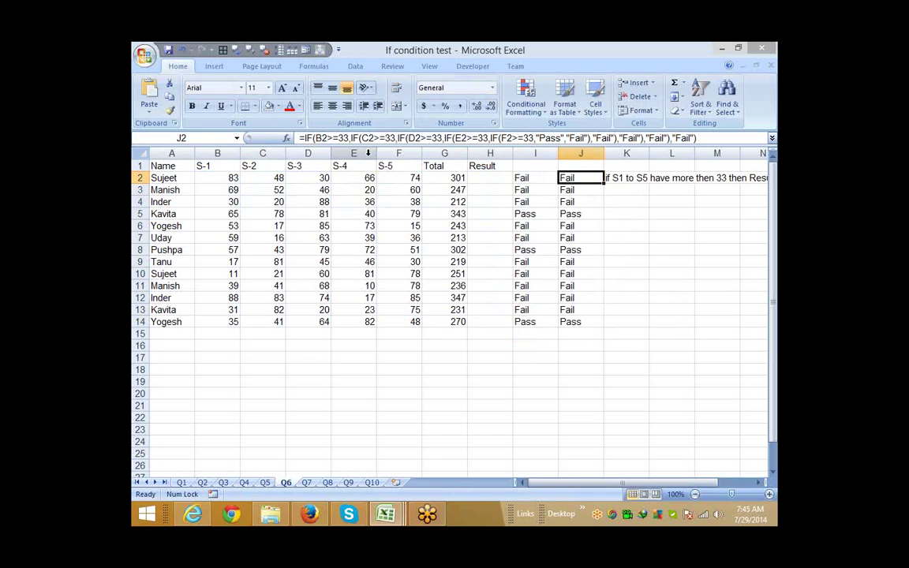
key(Left)
key(Right)
key(Left)
key(Left)
key(Right)
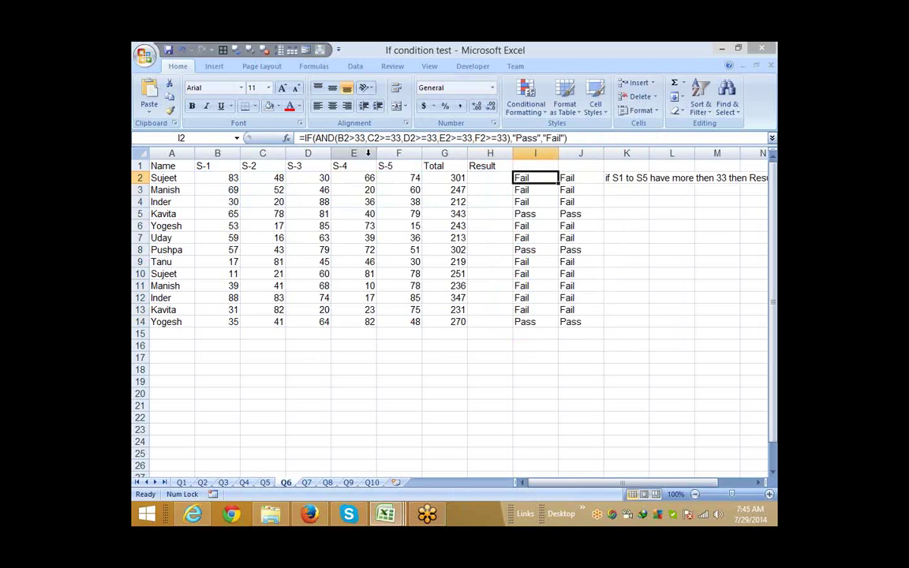
key(Right)
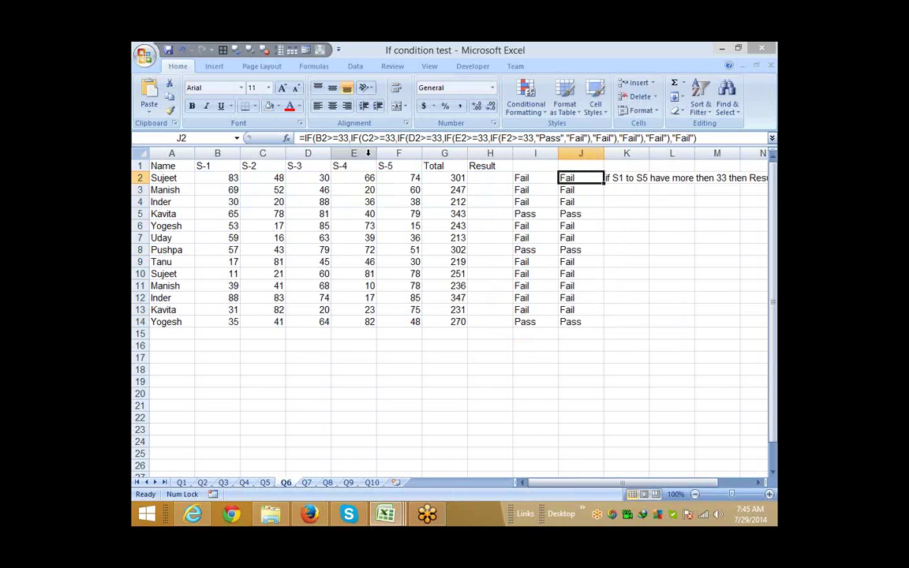
Step: On sheet Q7, delete the old grades from the Grade column
key(ctrl+Page_Down)
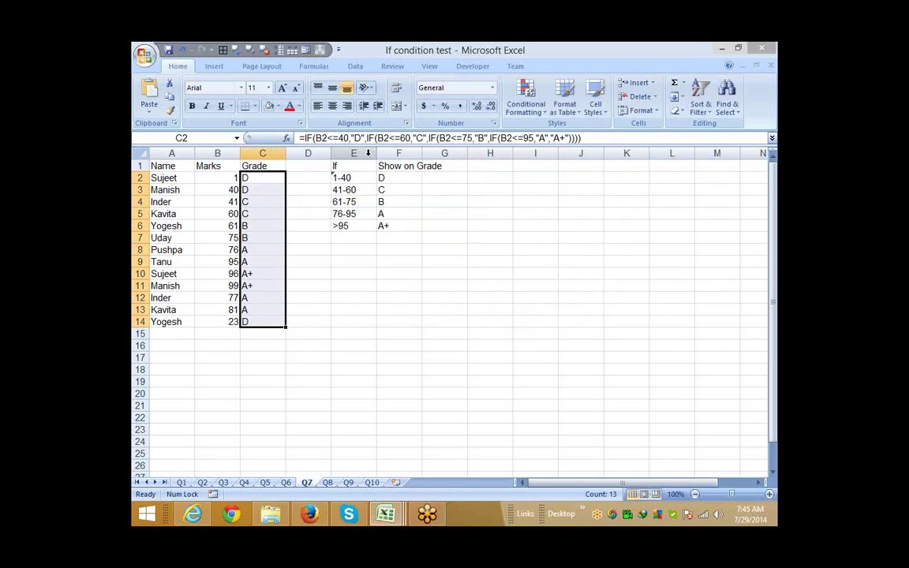
key(Delete)
key(Left)
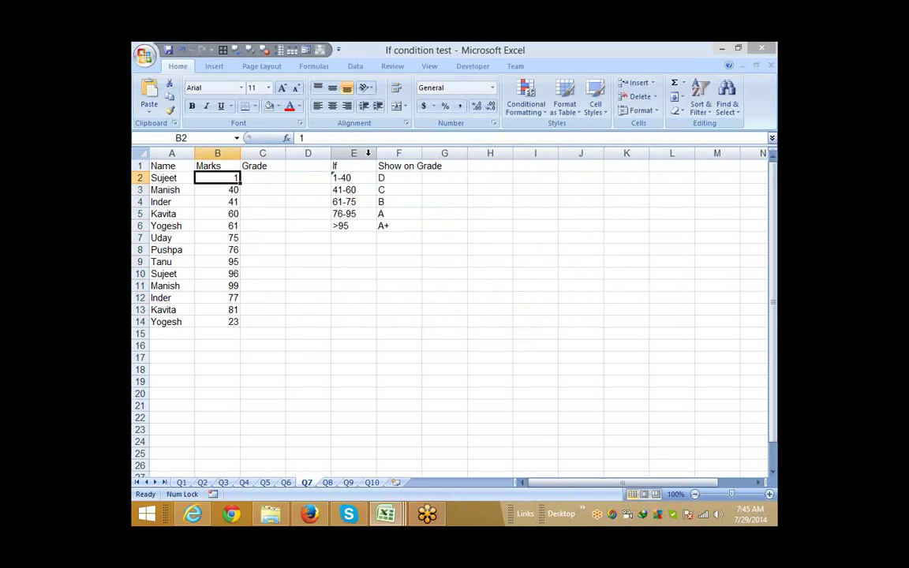
Step: Review the marks in B2:B14, the ranges in E2:E6 and grades D to A+, ending in C2
key(ctrl+shift+Down)
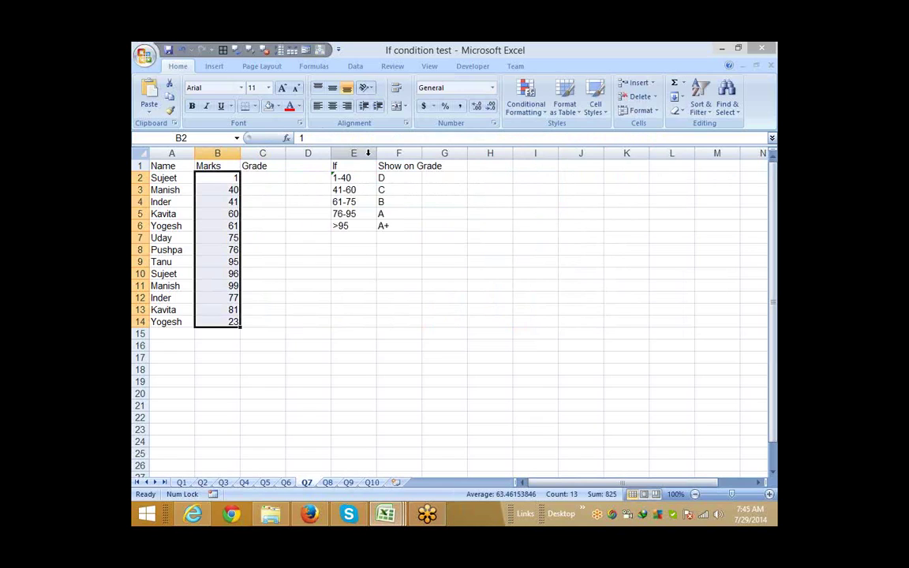
key(Right)
key(Right)
key(Right)
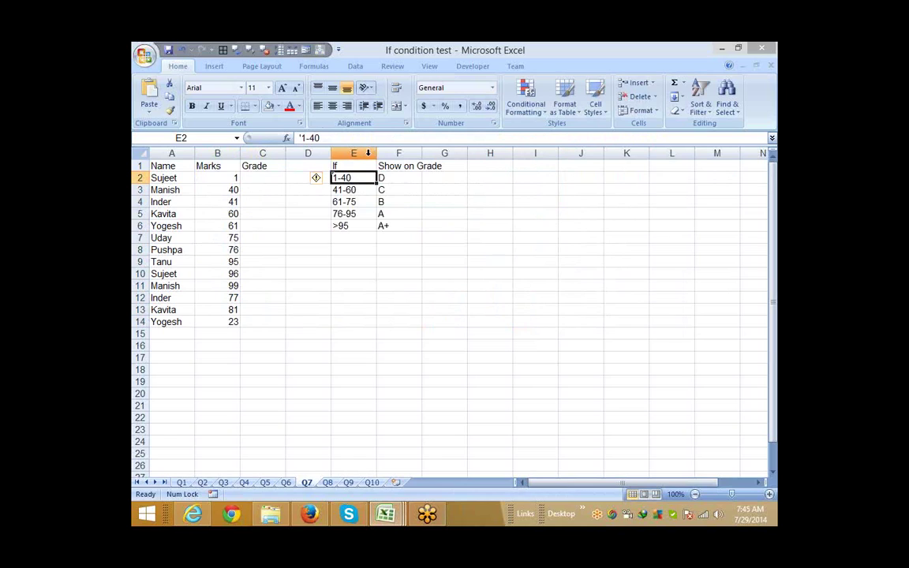
key(Right)
key(Down)
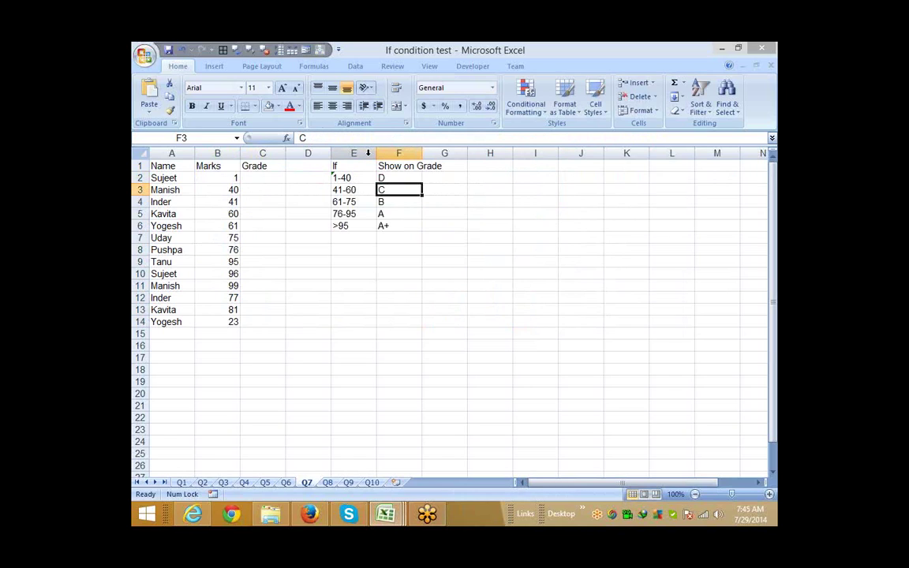
key(Down)
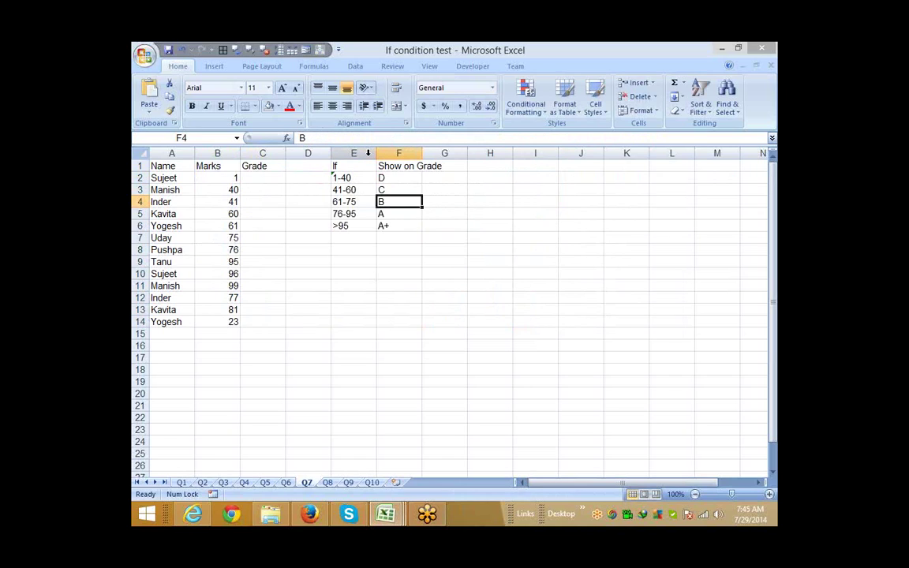
key(Down)
key(Down)
key(Left)
key(Left)
key(Left)
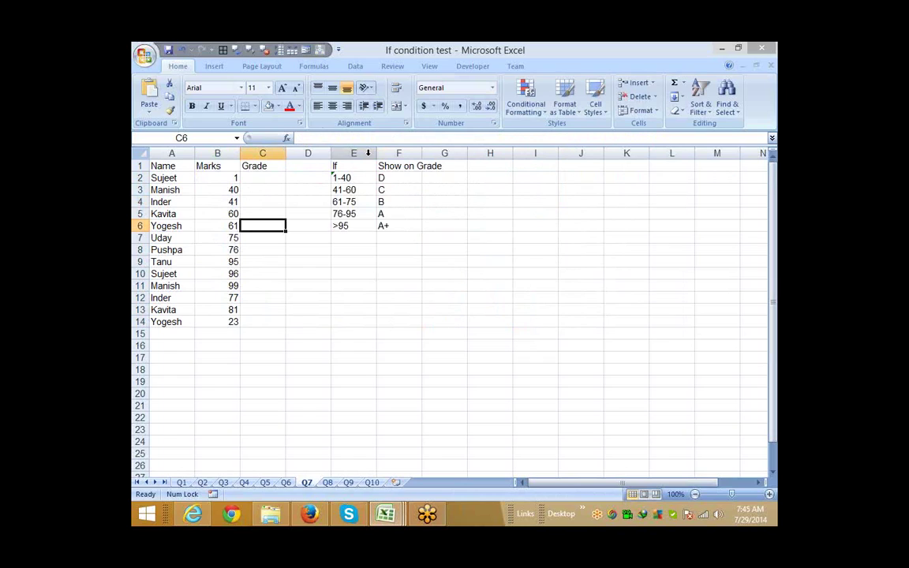
key(Up)
key(Up)
key(Up)
key(Right)
key(Right)
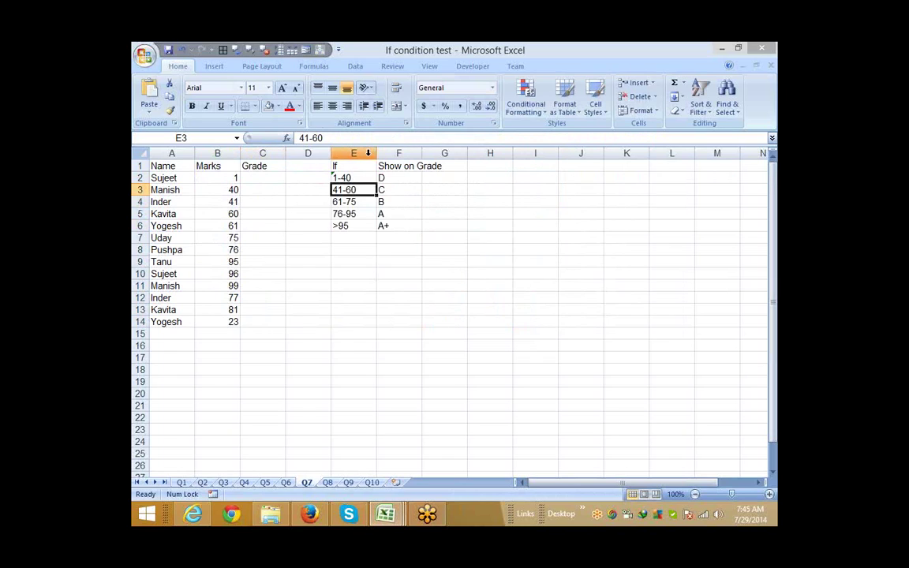
key(Up)
key(ctrl+shift+Down)
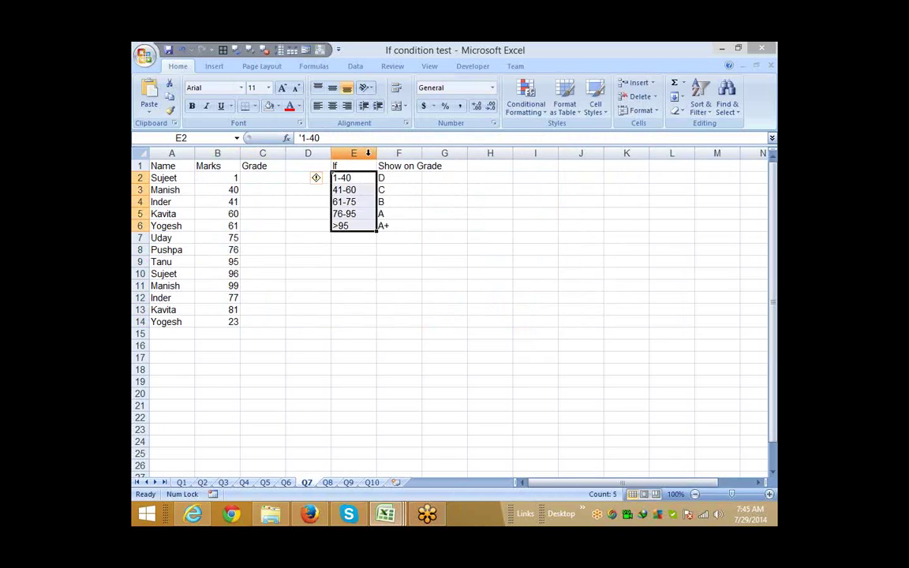
key(Left)
key(Left)
key(Left)
key(Right)
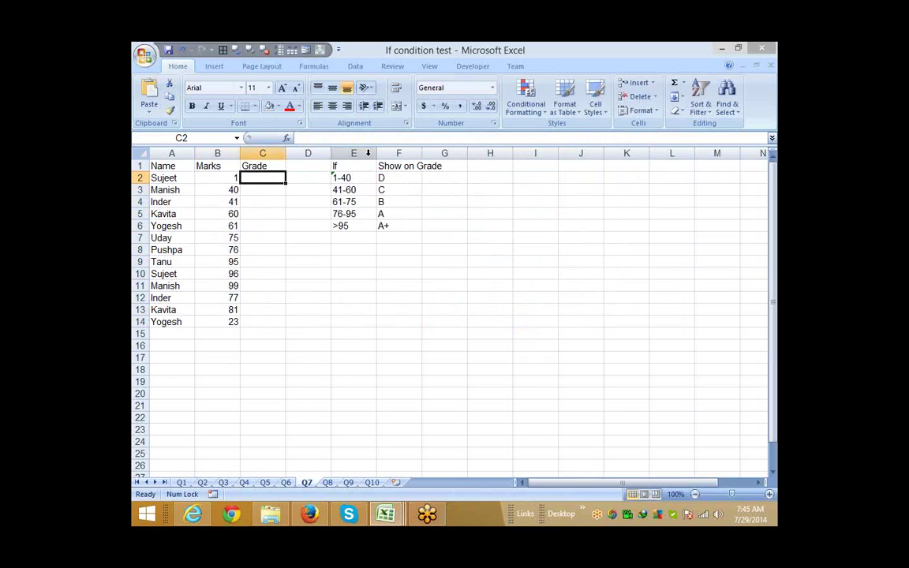
Step: In C2, begin the formula =IF(B2<=40,"D",IF(B2<=60,"C" for the first two grade bands
text(=IF)
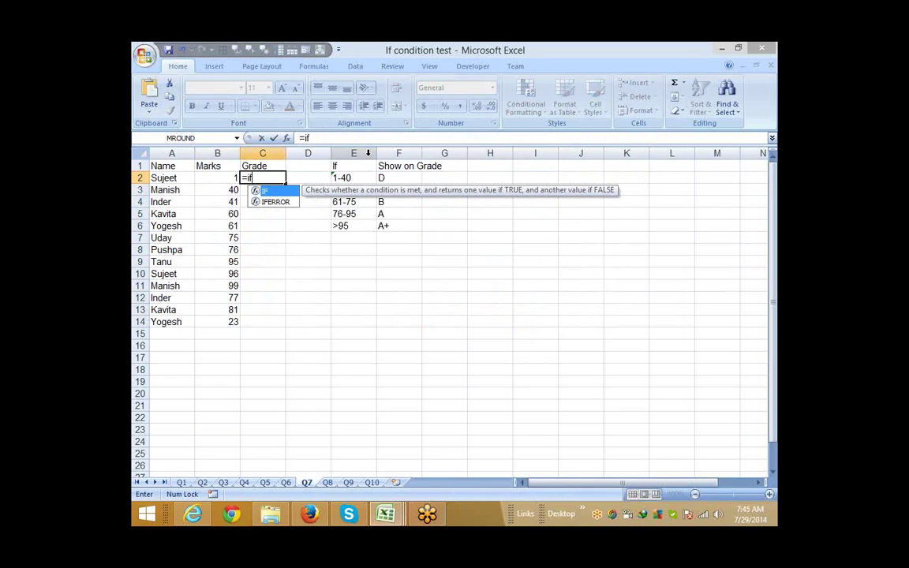
text(()
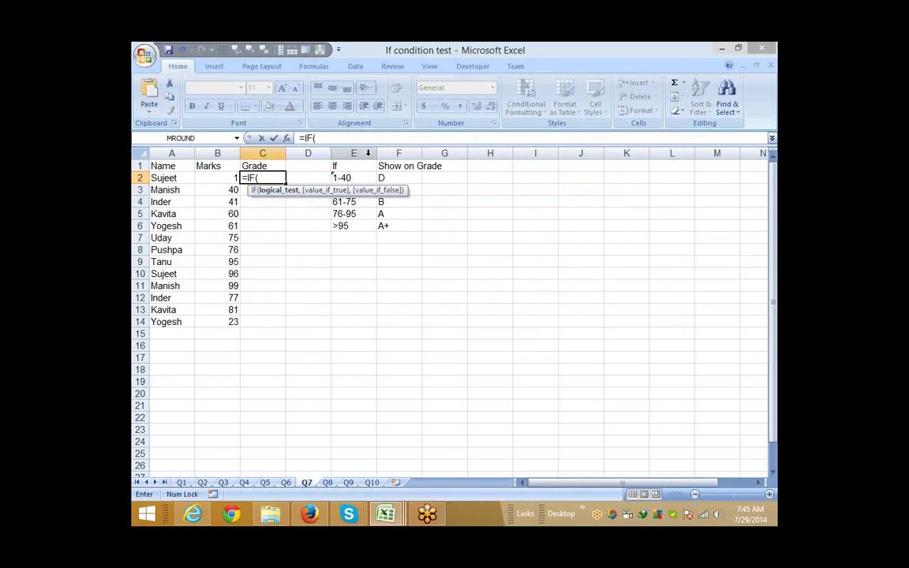
key(Left)
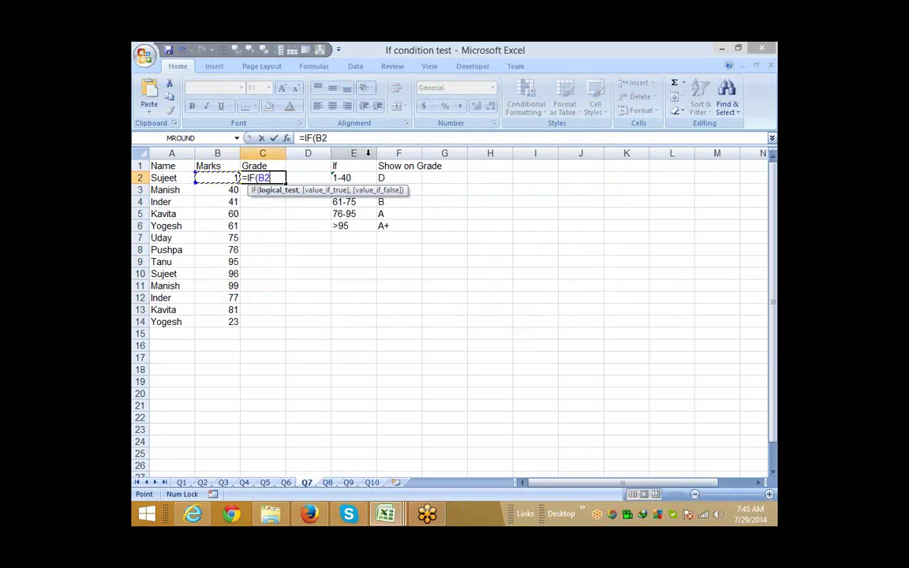
text(<=40)
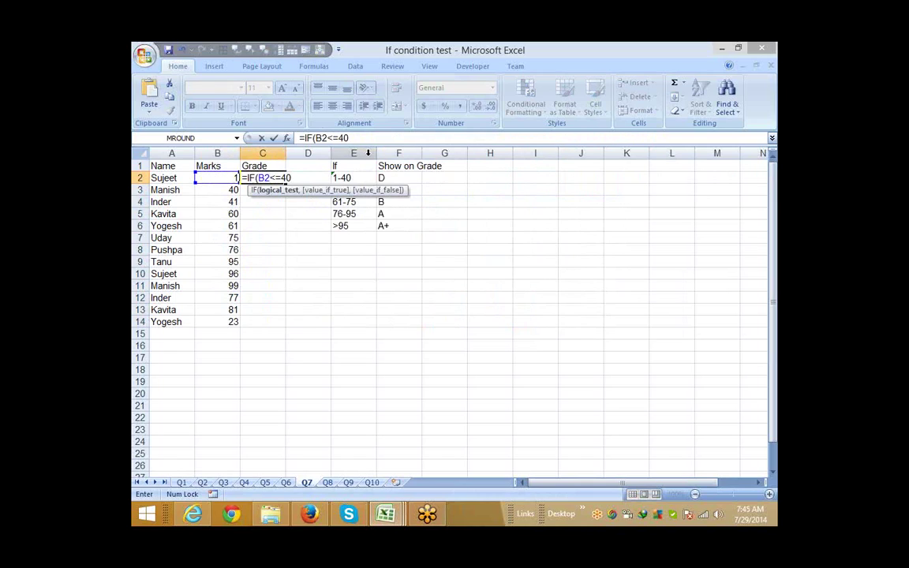
text(,")
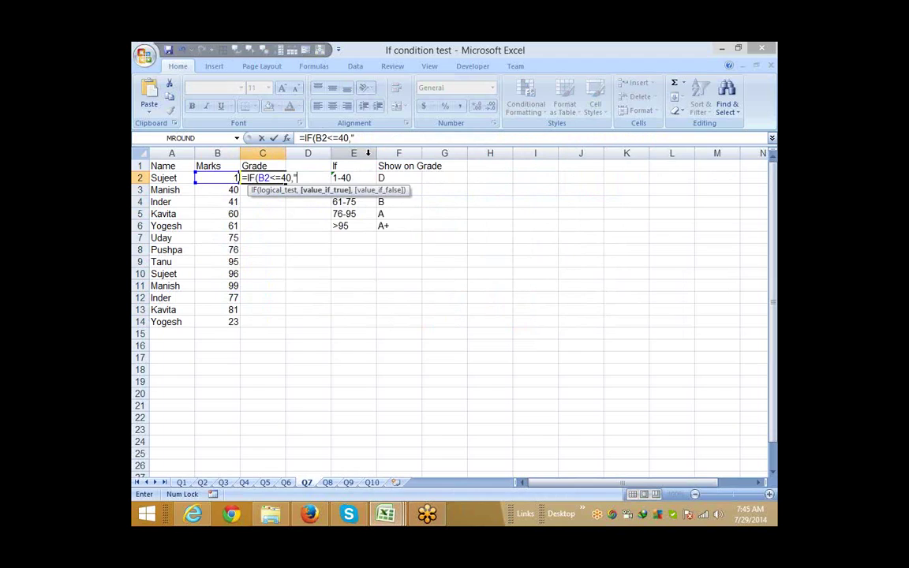
text(D")
text(,)
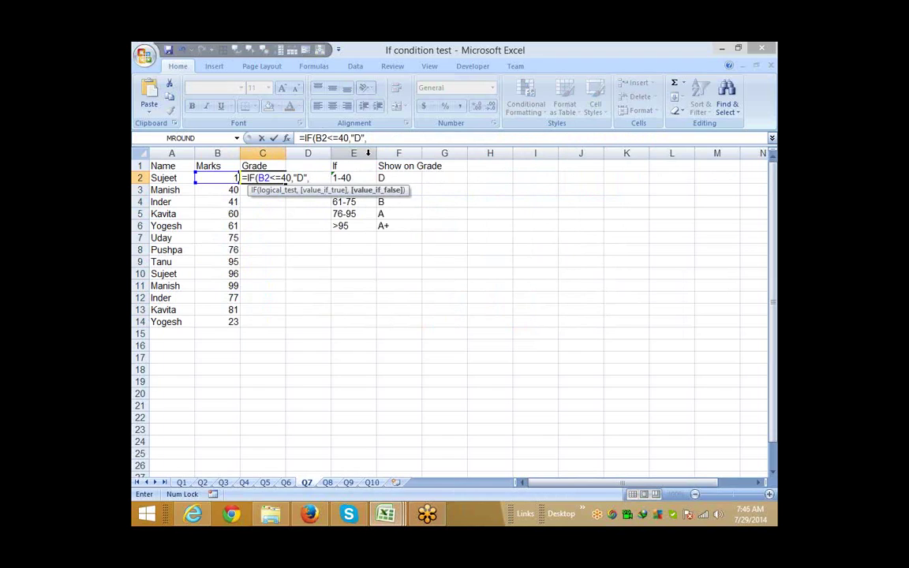
text(I)
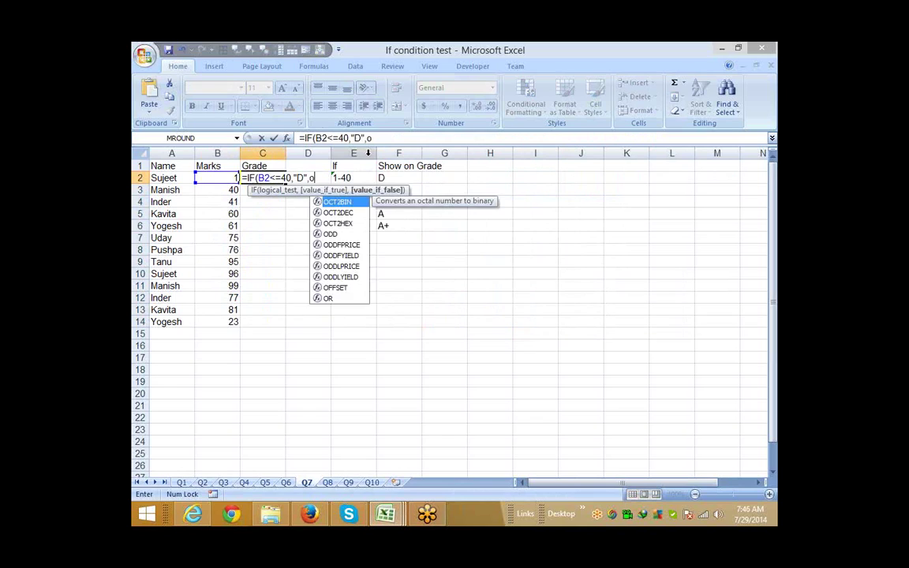
text(F()
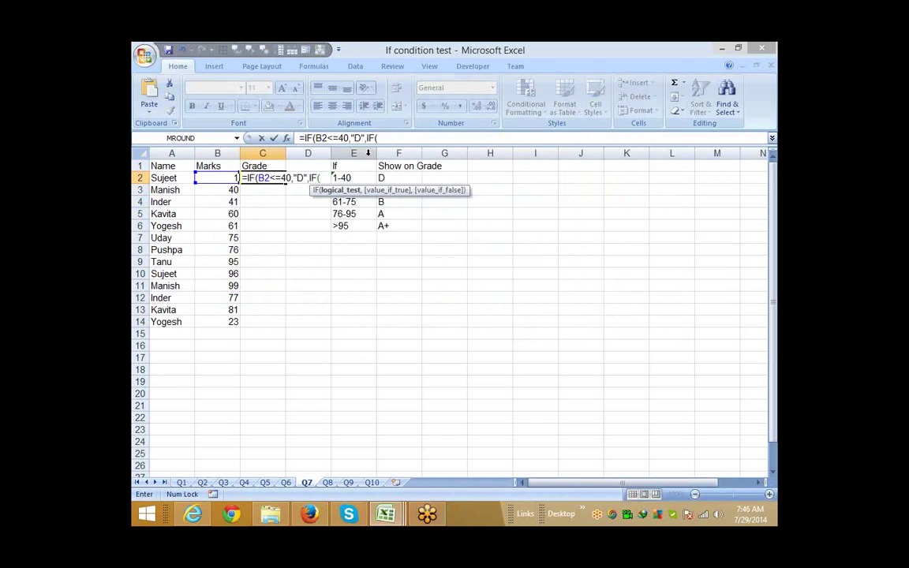
key(Left)
text(<=)
text(60,"C)
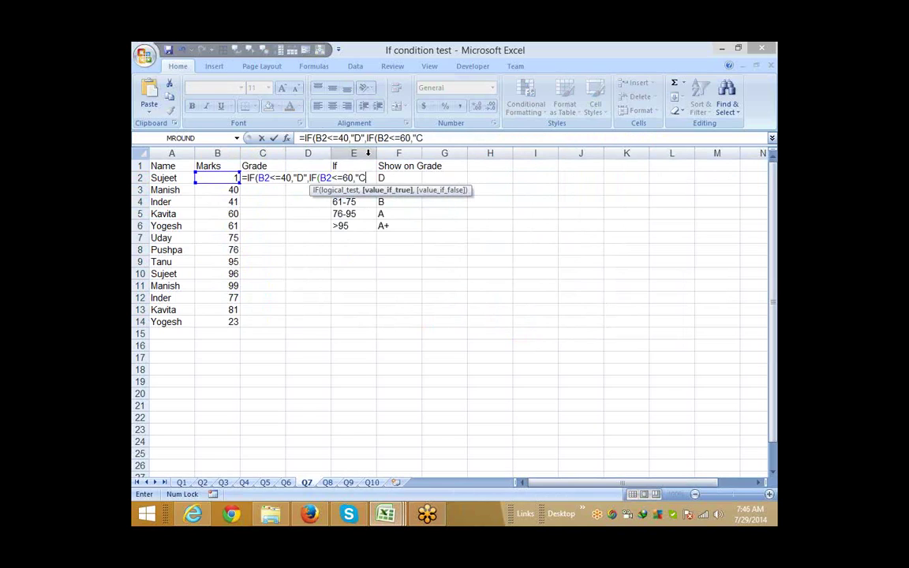
text(",)
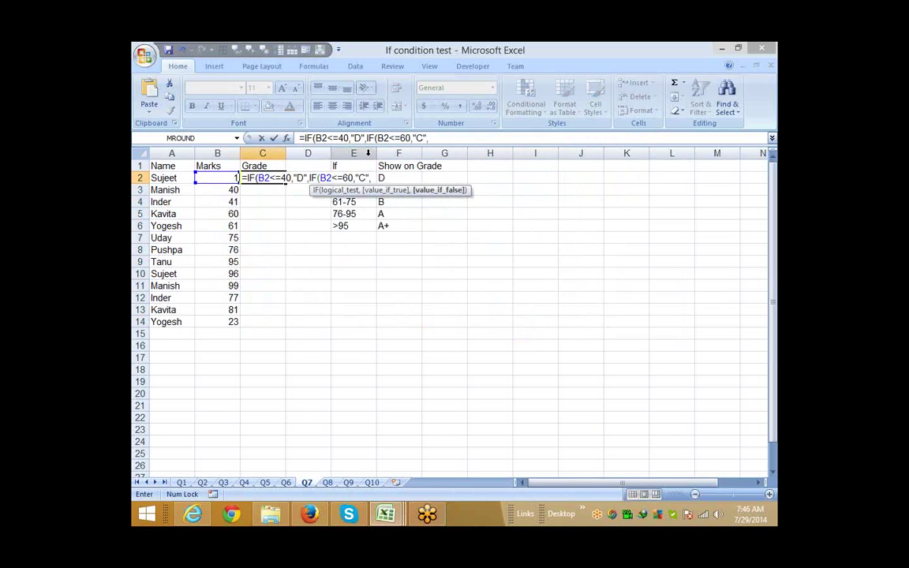
text(if)
Step: Add the B2<=75 "B", B2<=95 "A" and B2>95 "A+" branches to C2's formula
key(Tab)
key(Left)
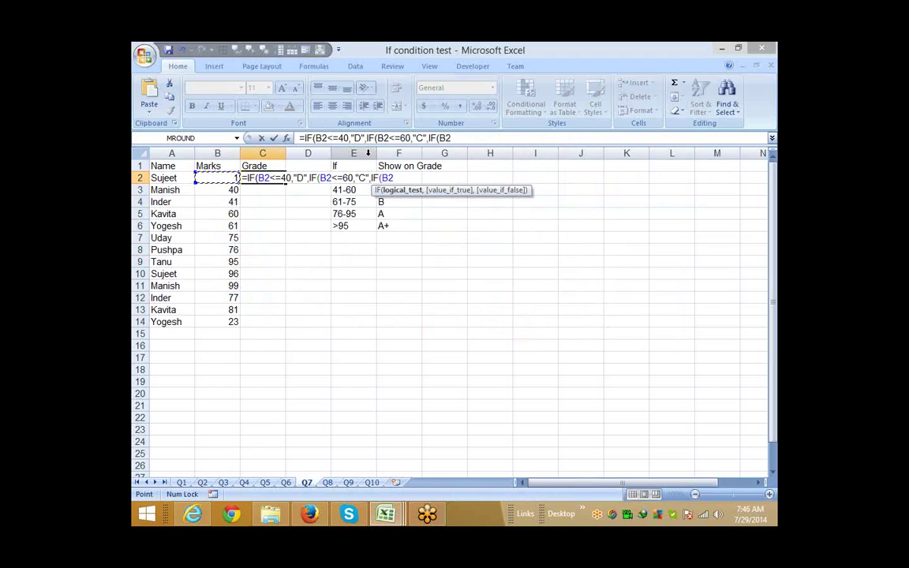
text(<=)
text(75,)
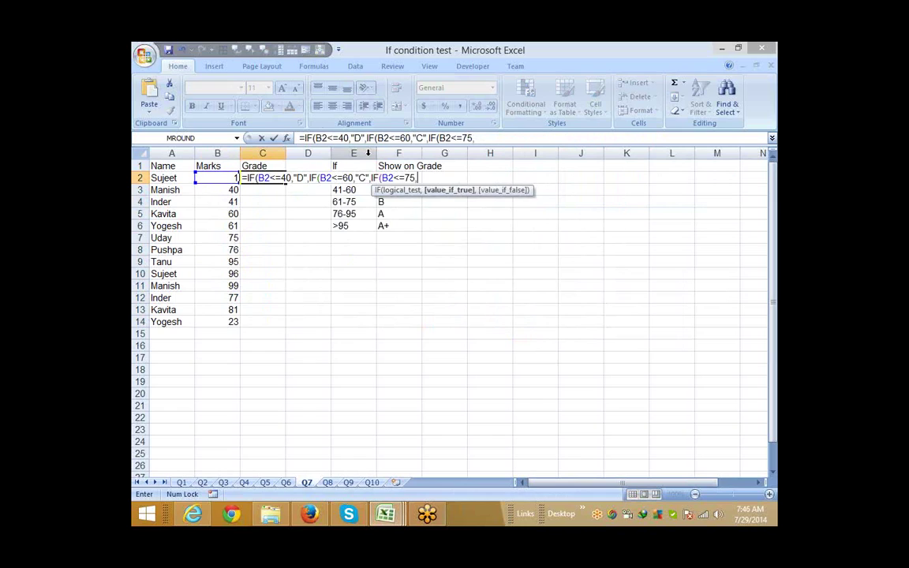
text("B)
text(",IF)
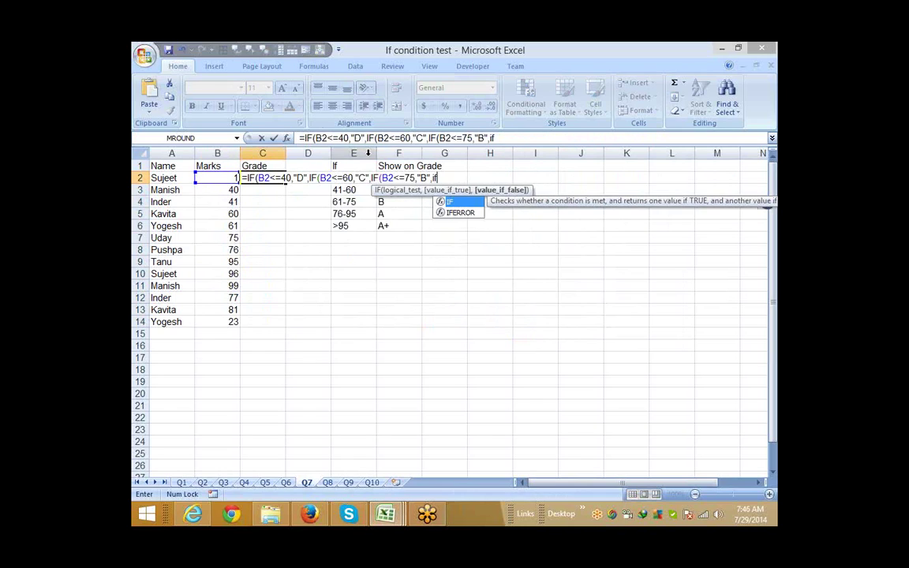
text((B2)
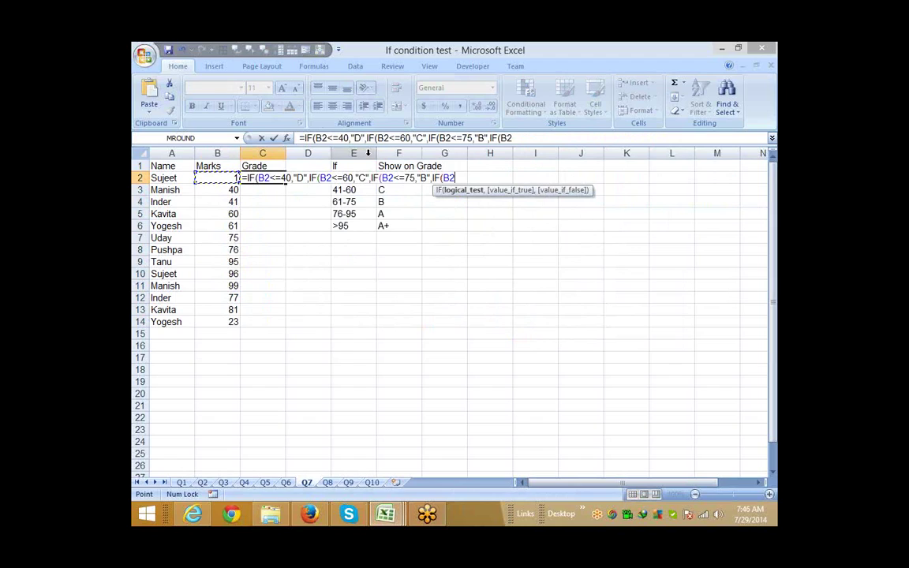
text(<=)
text(9)
text(5,")
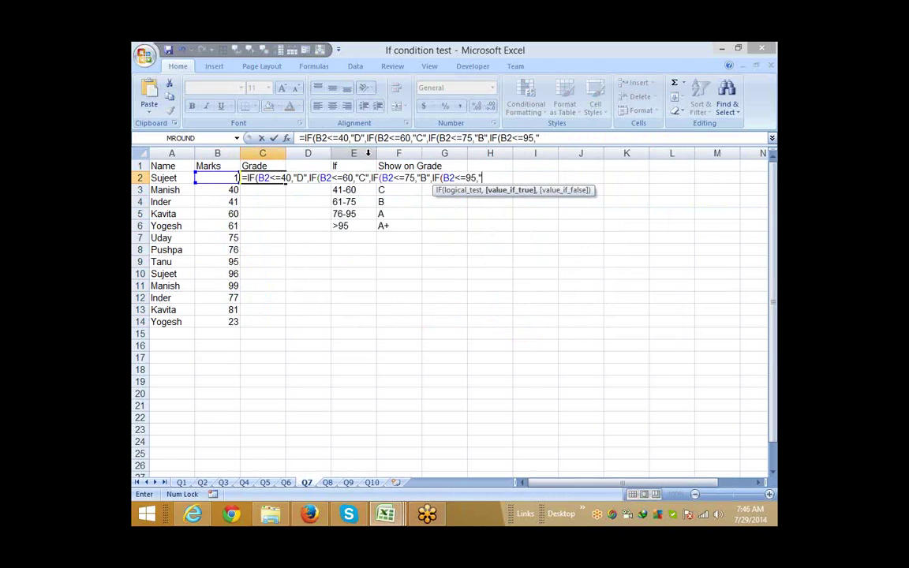
text(A)
text(",)
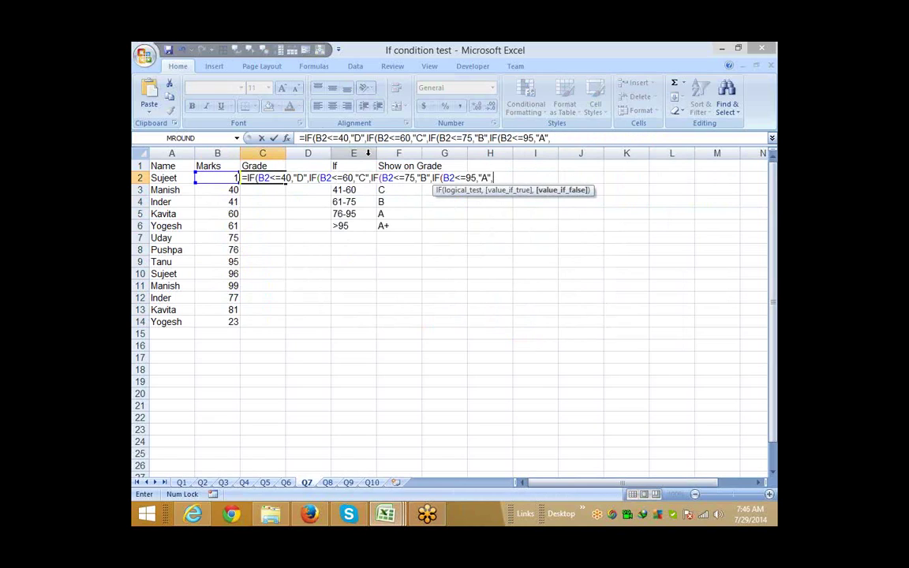
text(IF(B2<=)
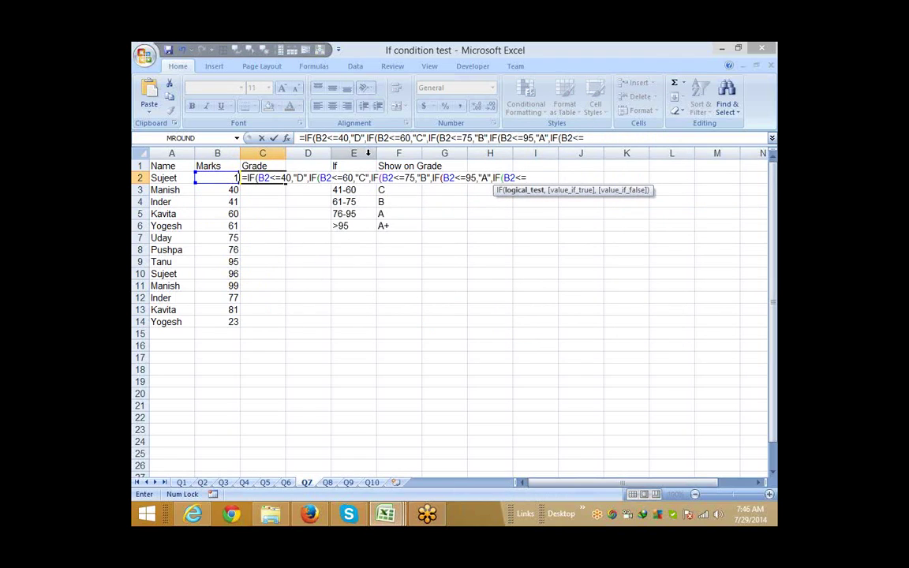
key(BackSpace)
key(BackSpace)
text(>)
text(95,")
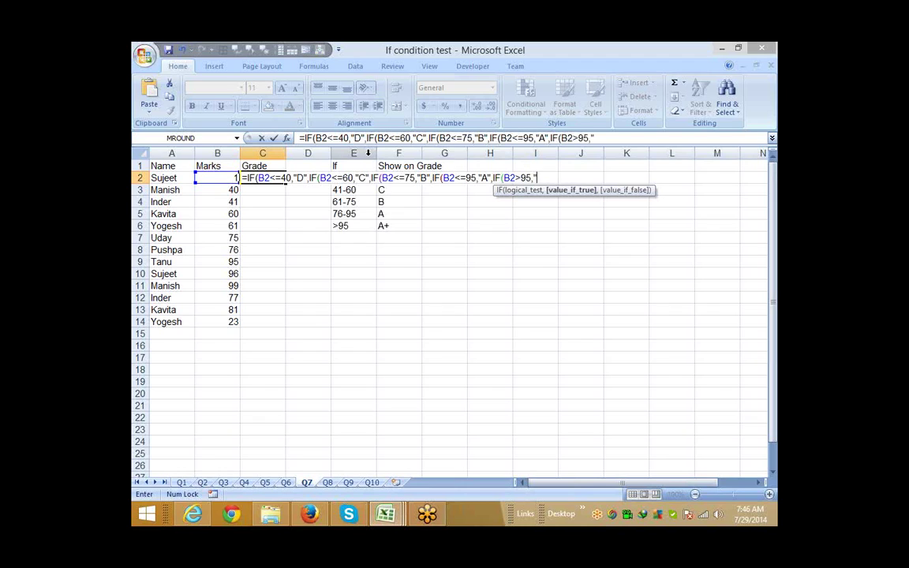
text(A+")
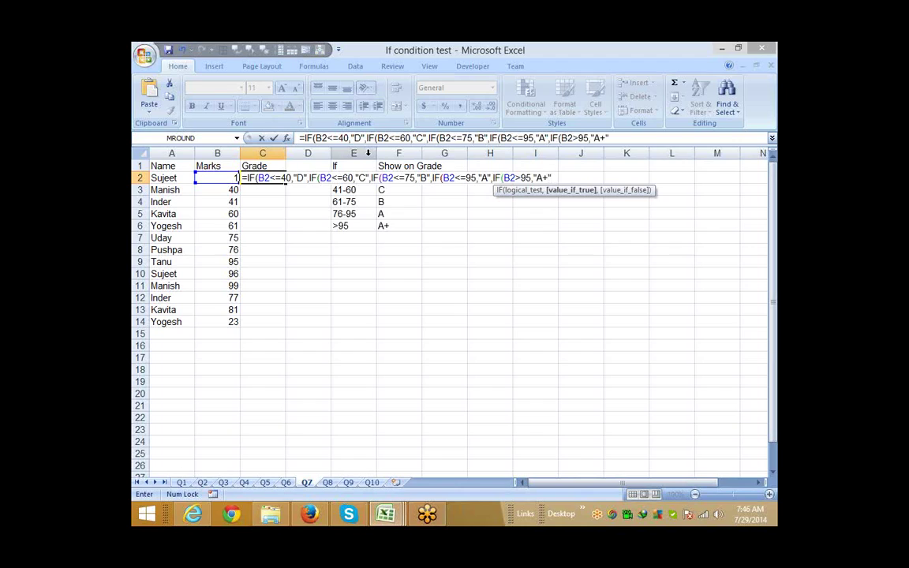
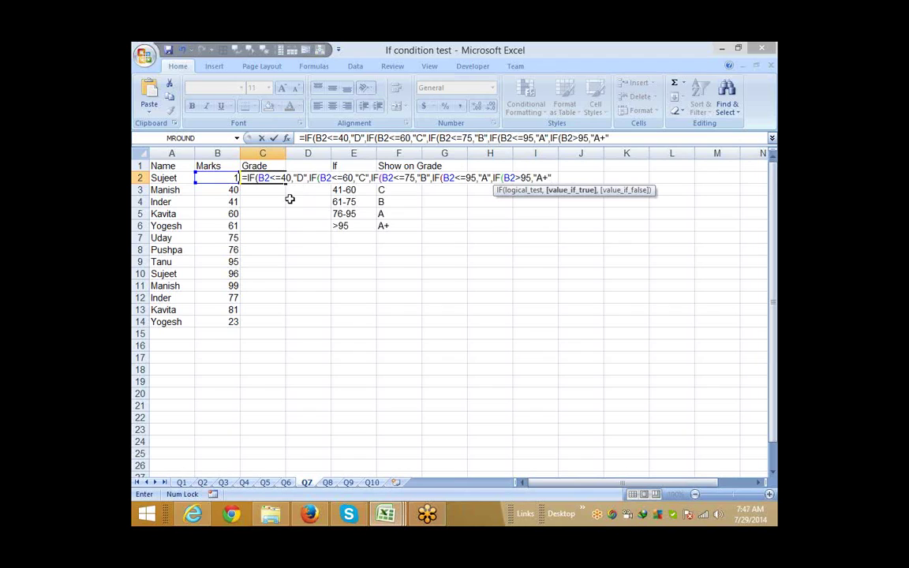
Step: Review the nested IF conditions in C2 (B2<=40 gives D, then B2<=60, B2<=75) and enter the formula
drag(258, 177, 290, 179)
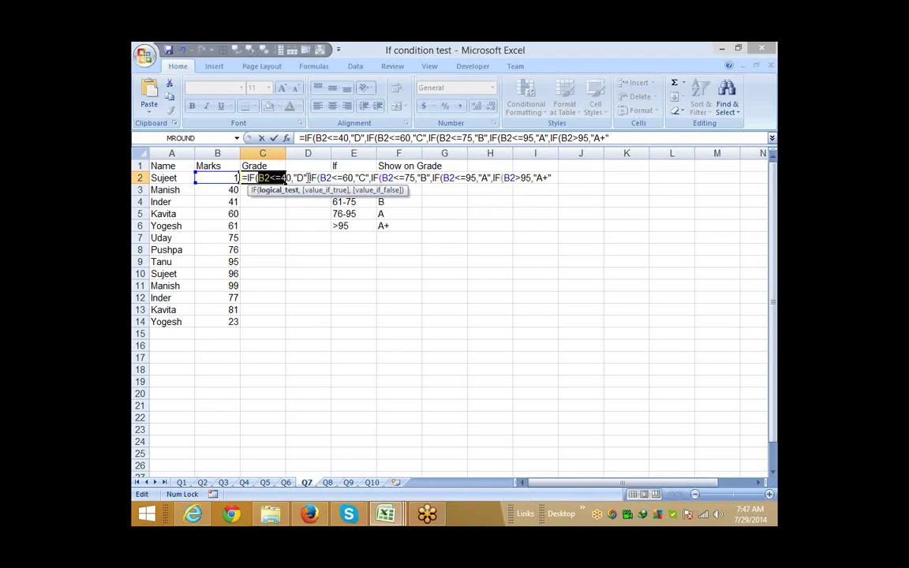
click(308, 178)
click(315, 191)
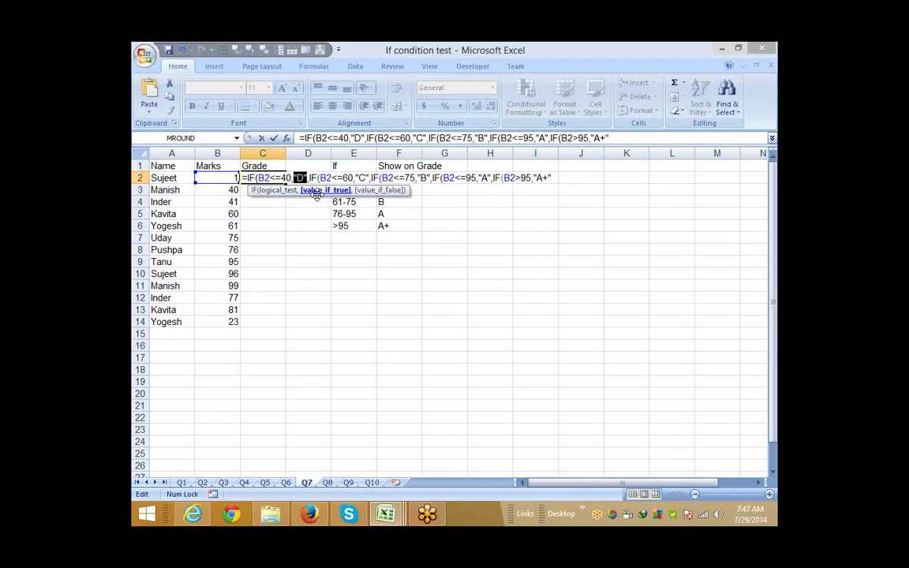
drag(310, 178, 585, 183)
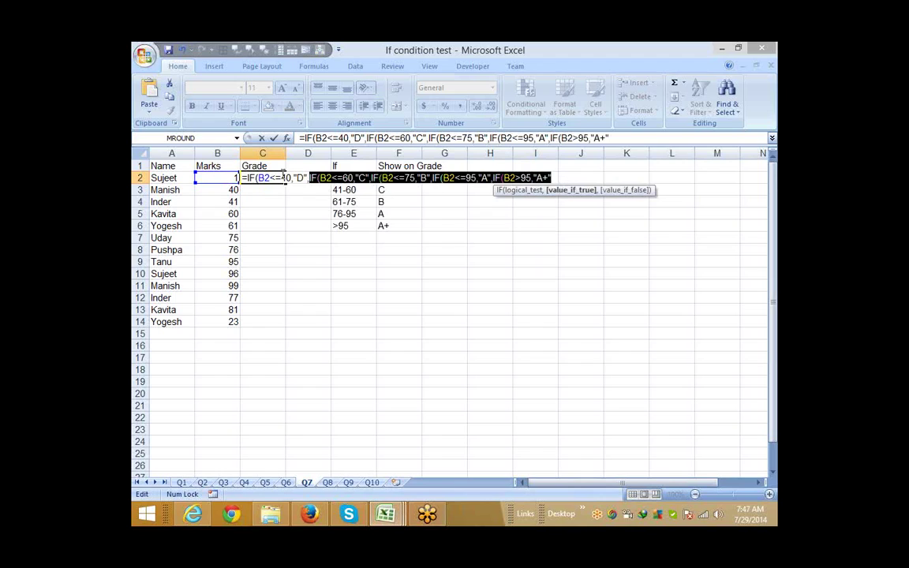
drag(258, 179, 282, 180)
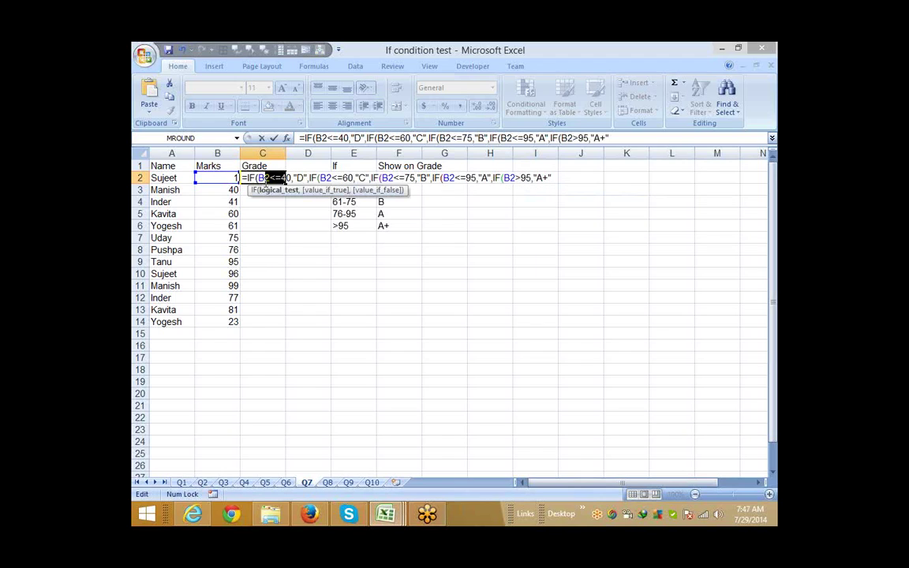
drag(320, 179, 347, 179)
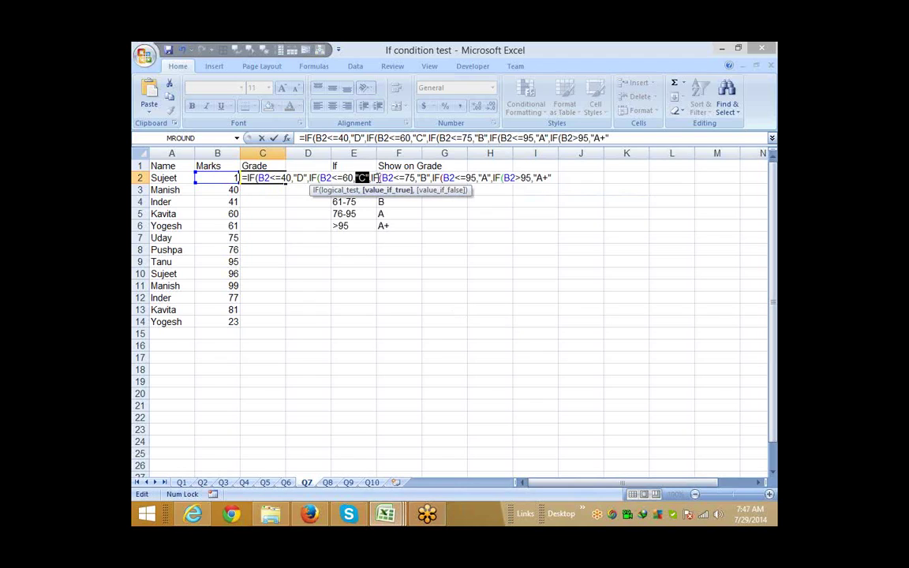
drag(370, 179, 582, 175)
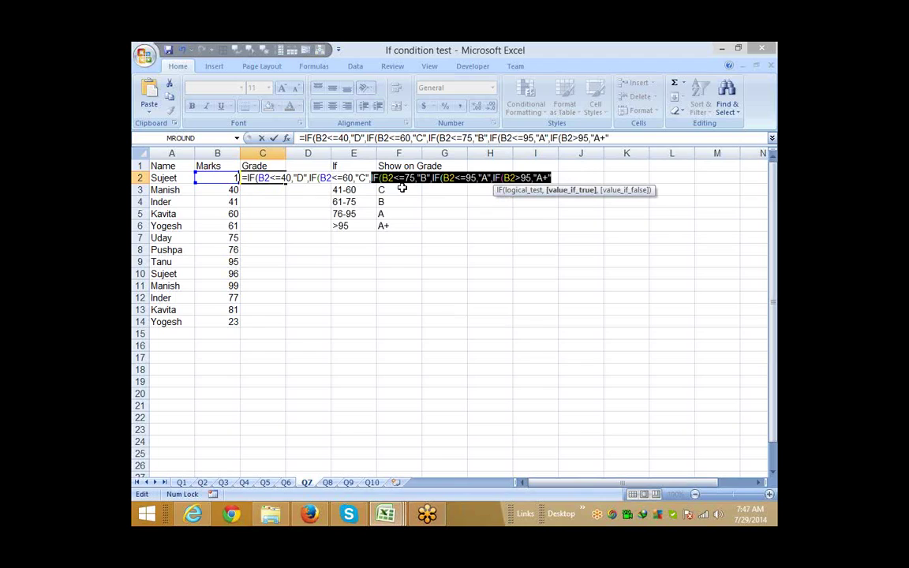
drag(388, 178, 570, 179)
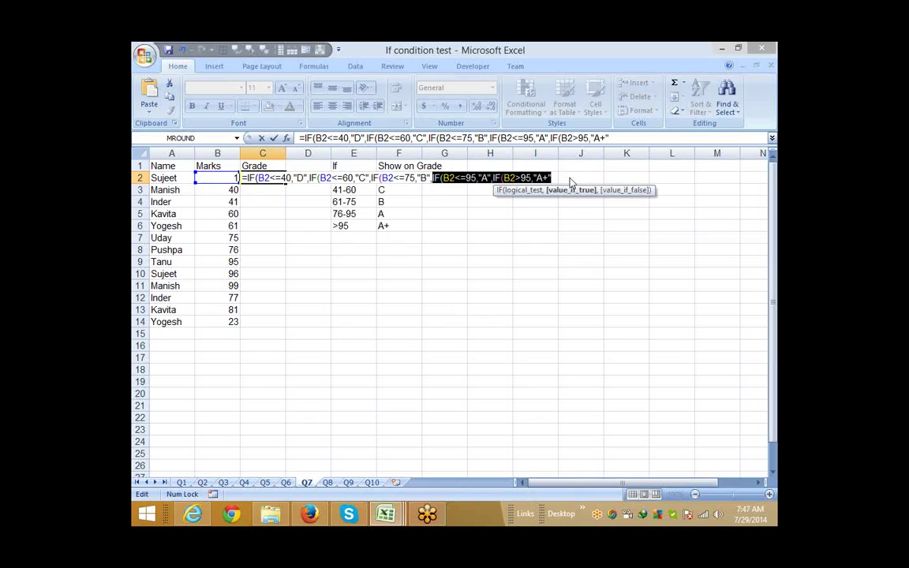
key(Return)
key(Return)
Step: Accept Excel's parenthesis correction and fill the grade formula down C2:C14
key(Down)
key(Down)
key(Down)
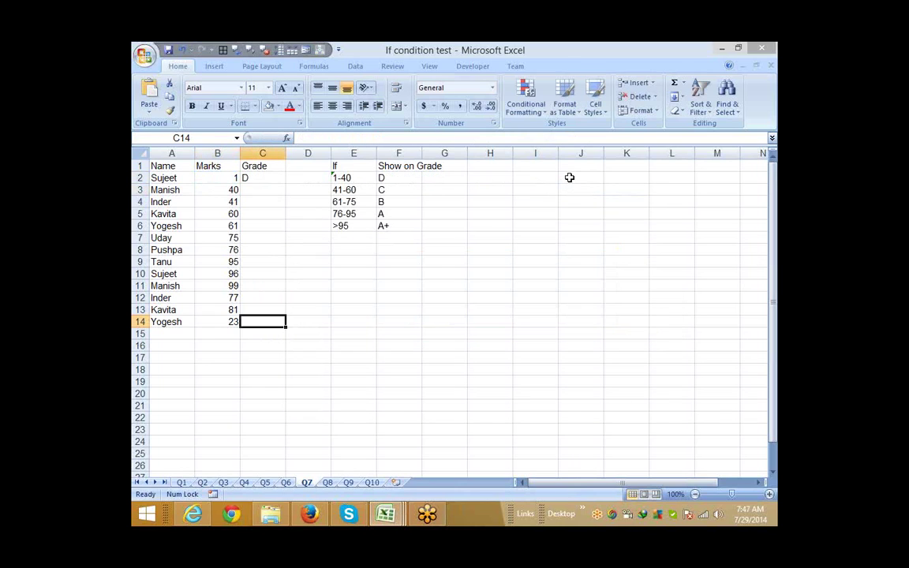
key(ctrl+shift+Up)
key(ctrl+d)
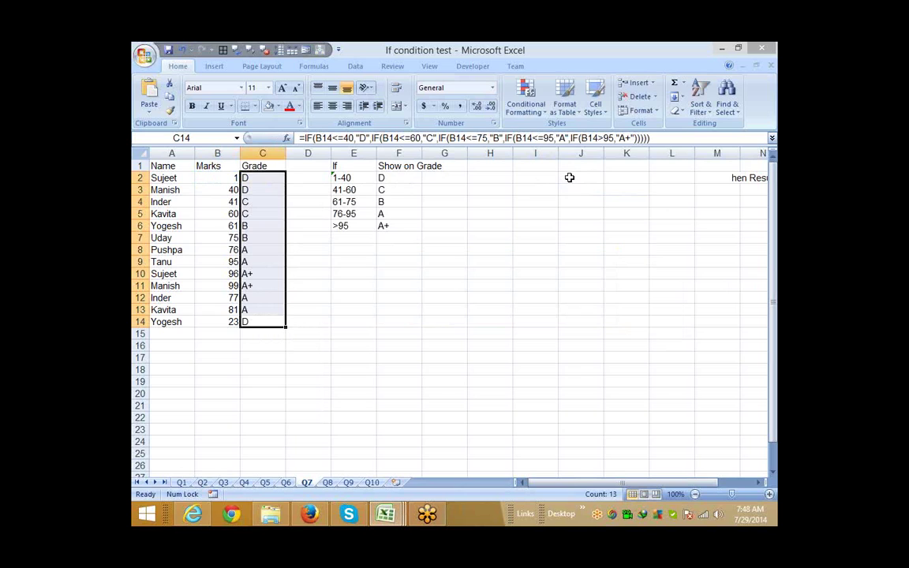
Step: Glance at the J2 pass/fail formula on the Q6 sheet without changing it, then return
key(ctrl+Page_Up)
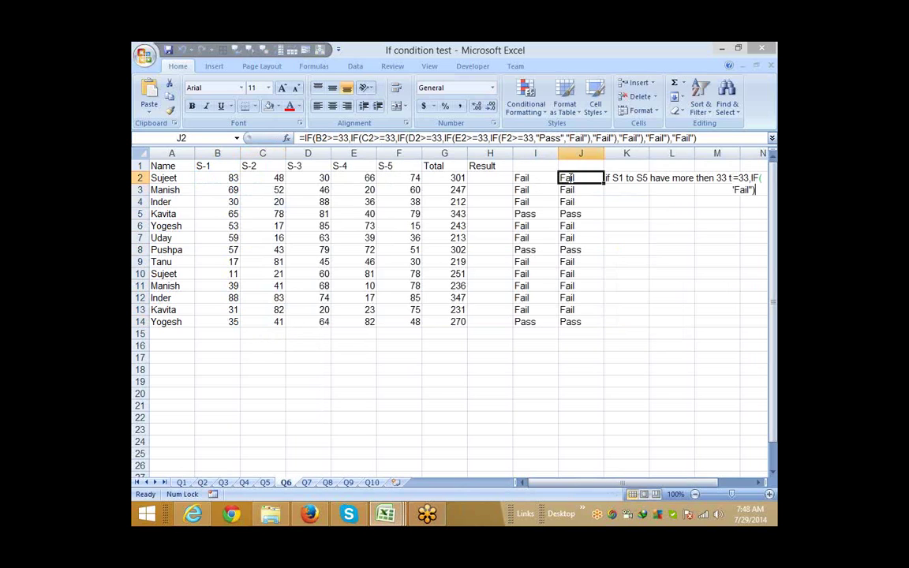
double_click(568, 178)
key(Escape)
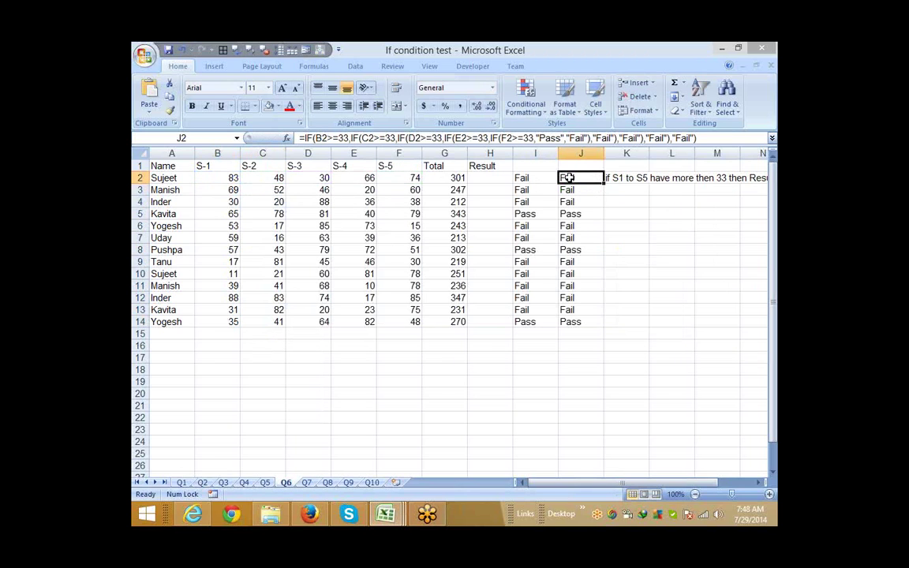
key(ctrl+Page_Down)
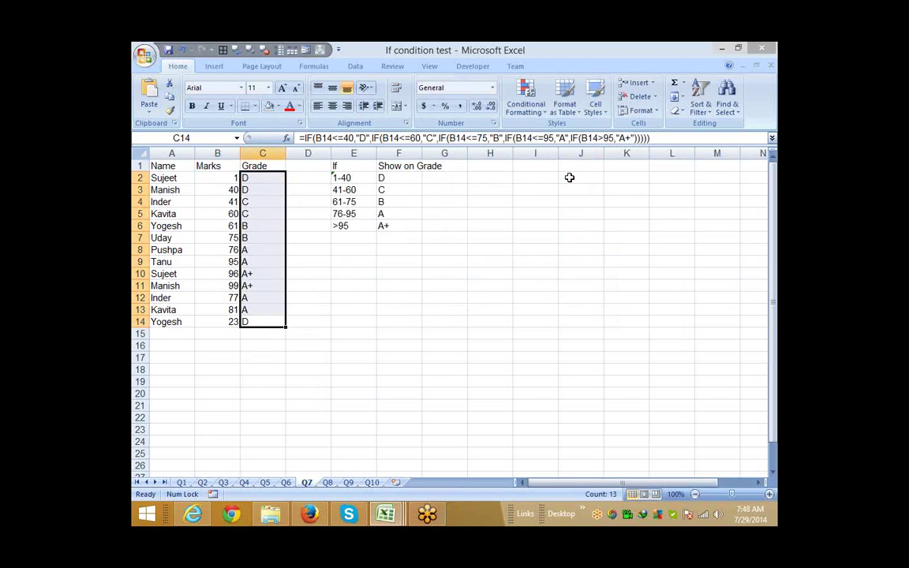
Step: On the Q8 sheet, clear the existing Incentive and Incentive add on values
key(ctrl+Page_Down)
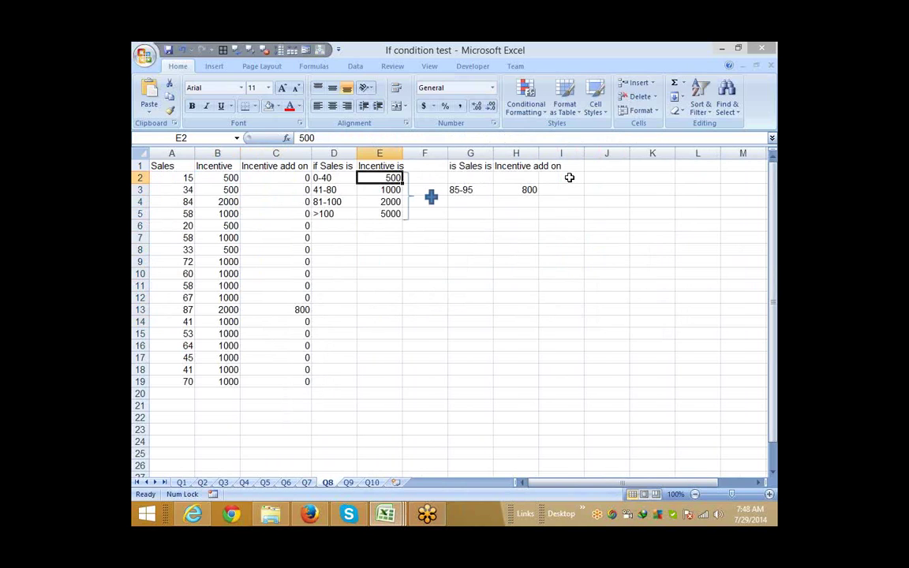
key(Left)
key(Left)
key(ctrl+shift+Down)
key(Delete)
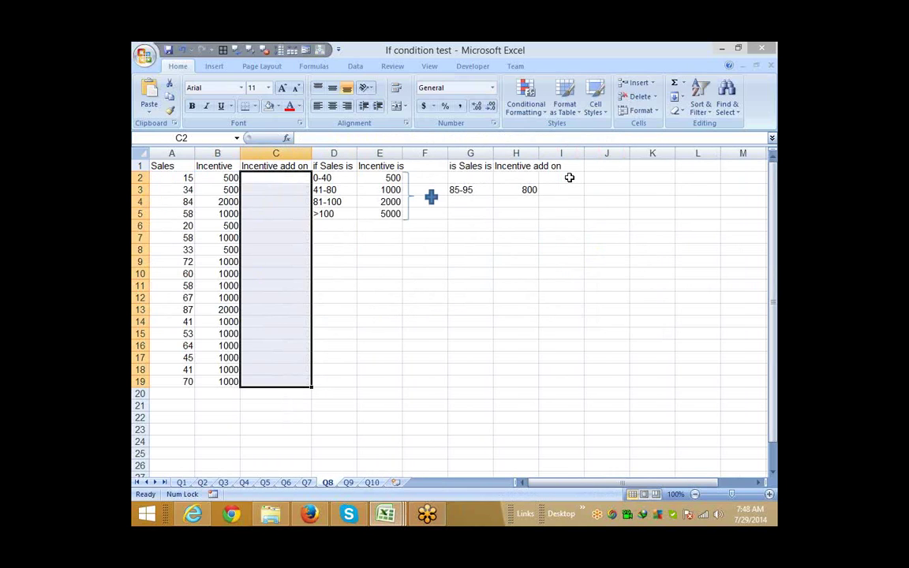
key(Left)
key(ctrl+shift+Down)
key(Delete)
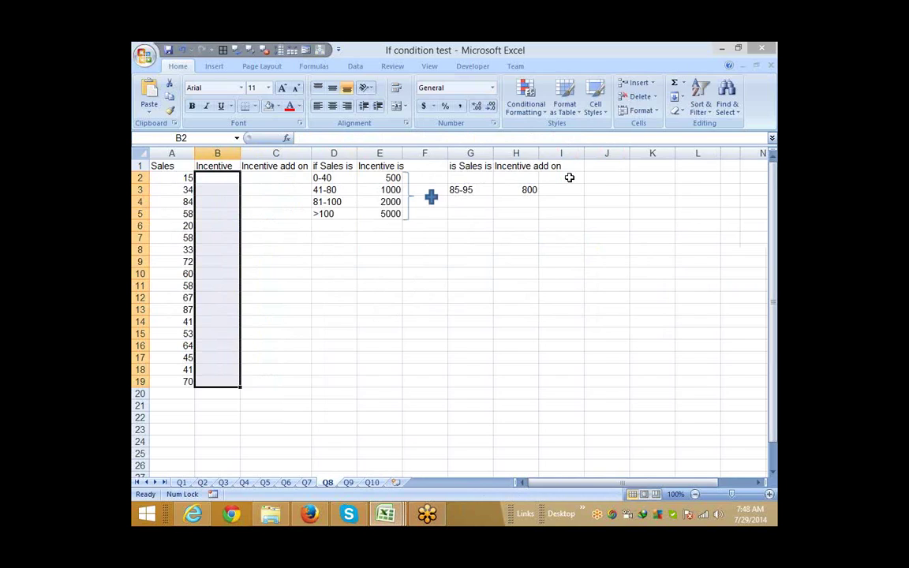
Step: Review the Sales figures and the 0-40, 41-80, 81-100 and >100 incentive bands
key(ctrl+Page_Up)
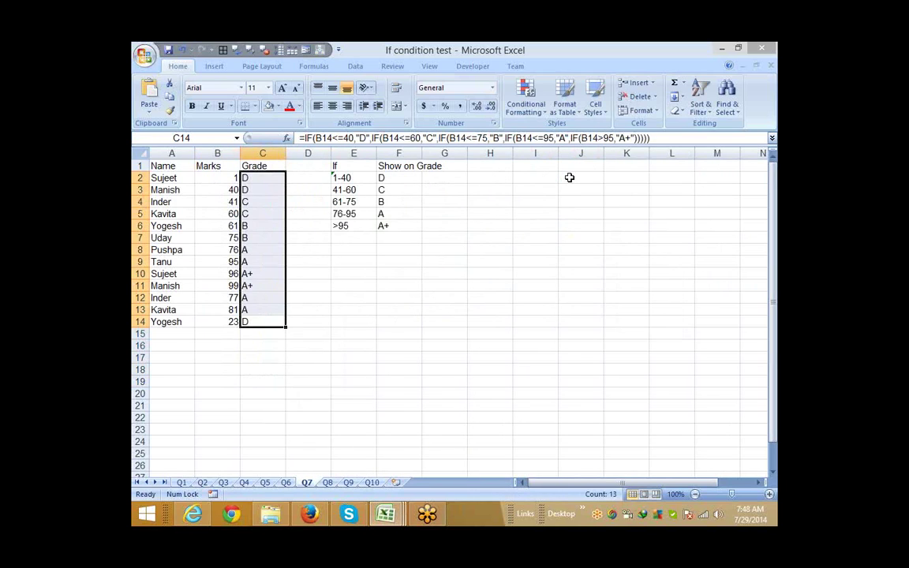
key(ctrl+Page_Down)
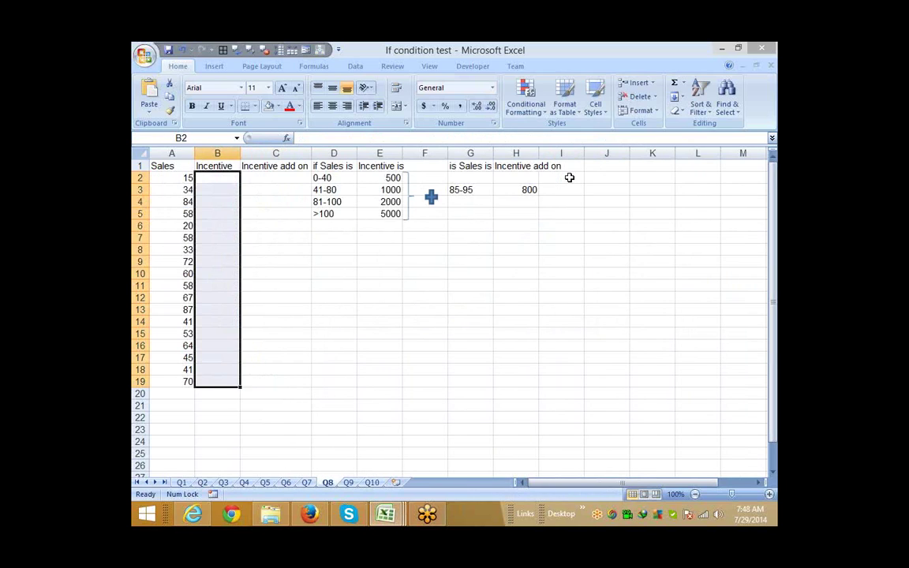
key(Left)
key(ctrl+shift+Down)
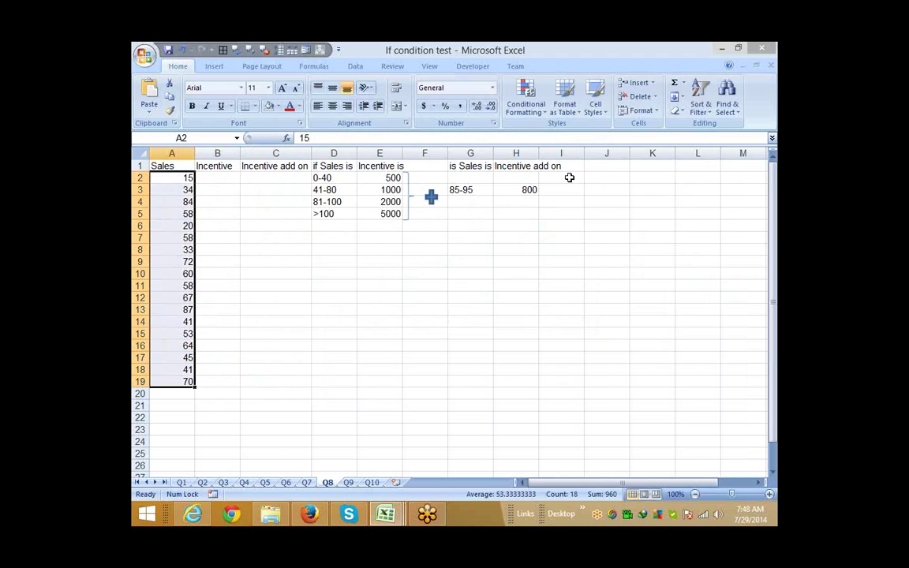
key(Up)
key(Right)
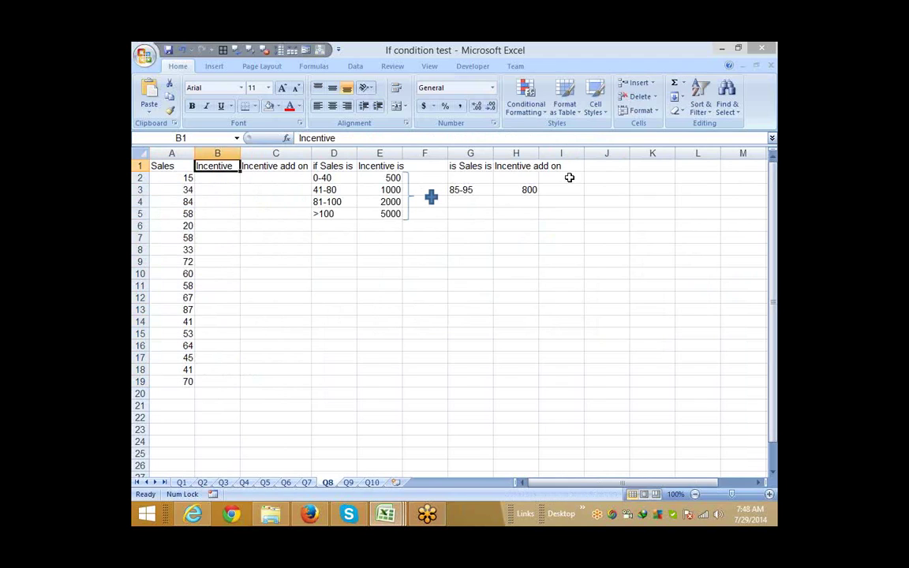
key(Right)
key(Right)
key(Down)
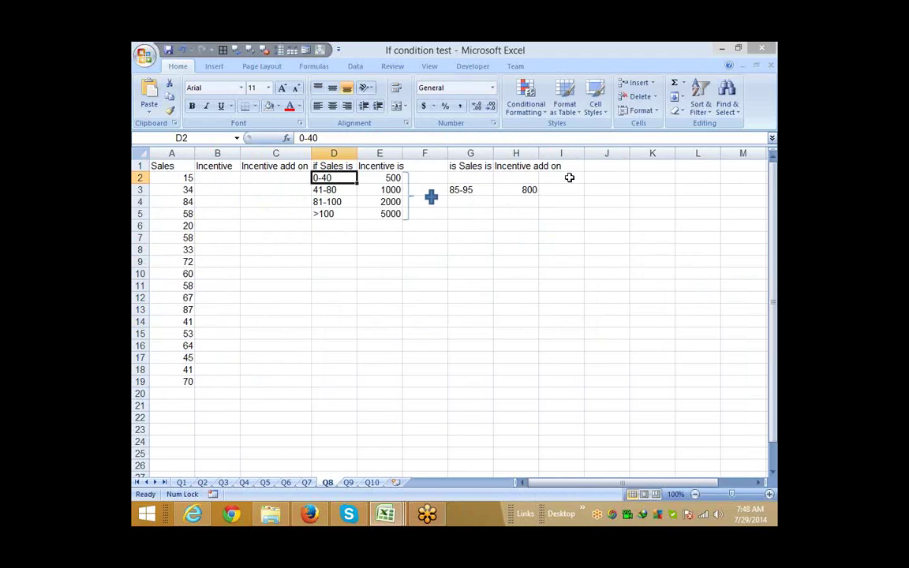
key(Down)
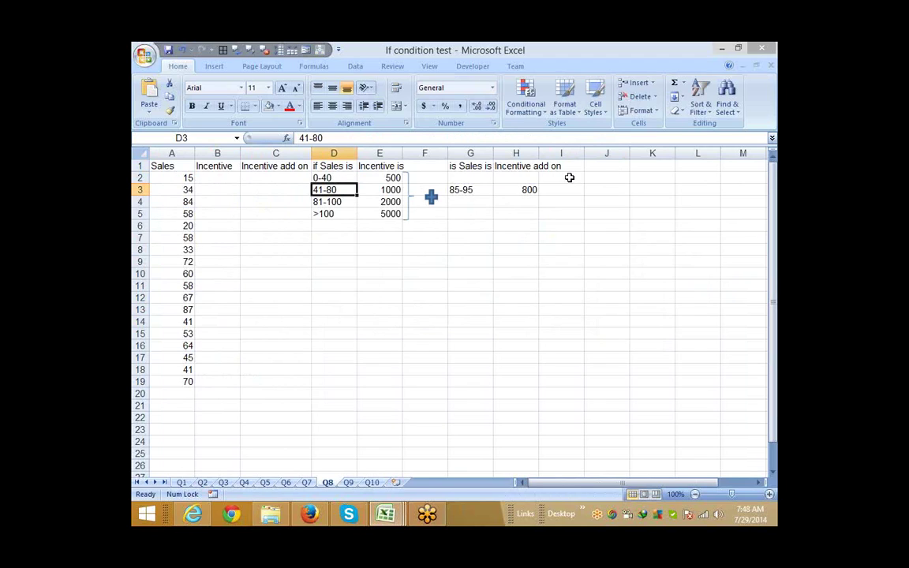
key(Down)
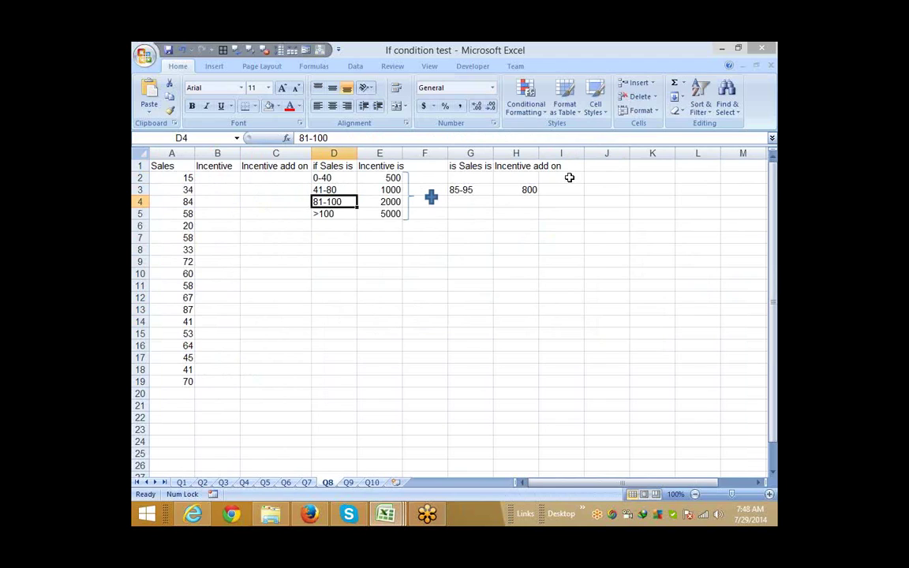
key(Down)
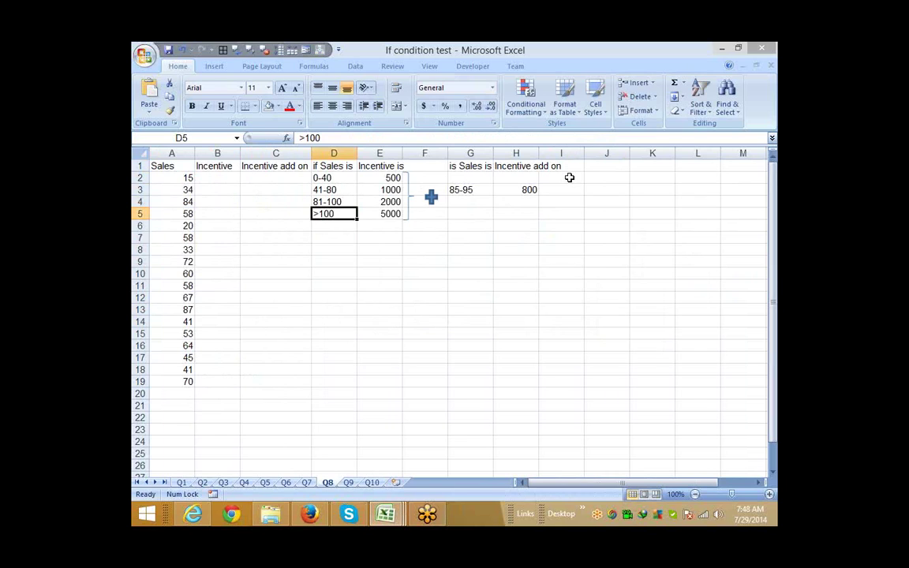
Step: Recheck the C2 grade formula on Q7, then return to Q8 and select B1 (Incentive)
key(ctrl+Page_Up)
key(ctrl+Up)
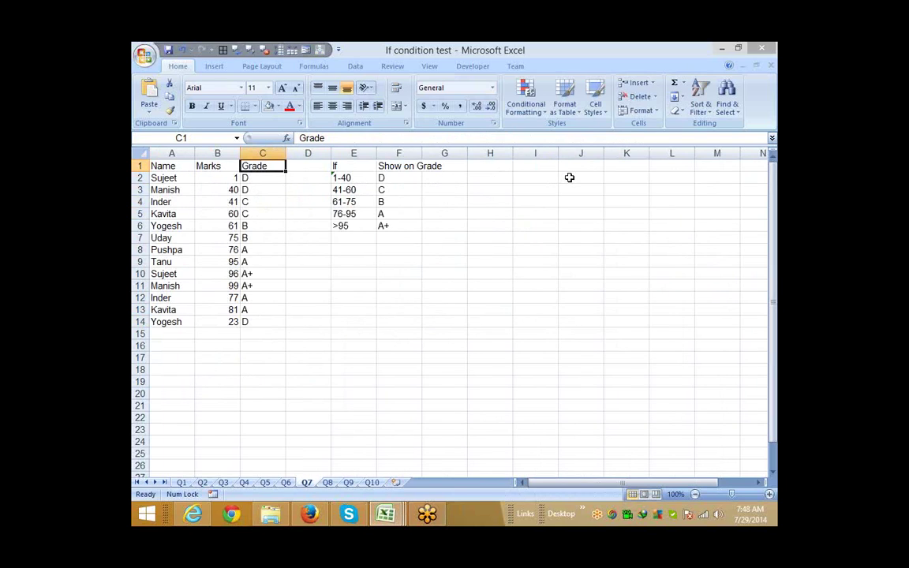
key(Down)
key(F2)
key(Escape)
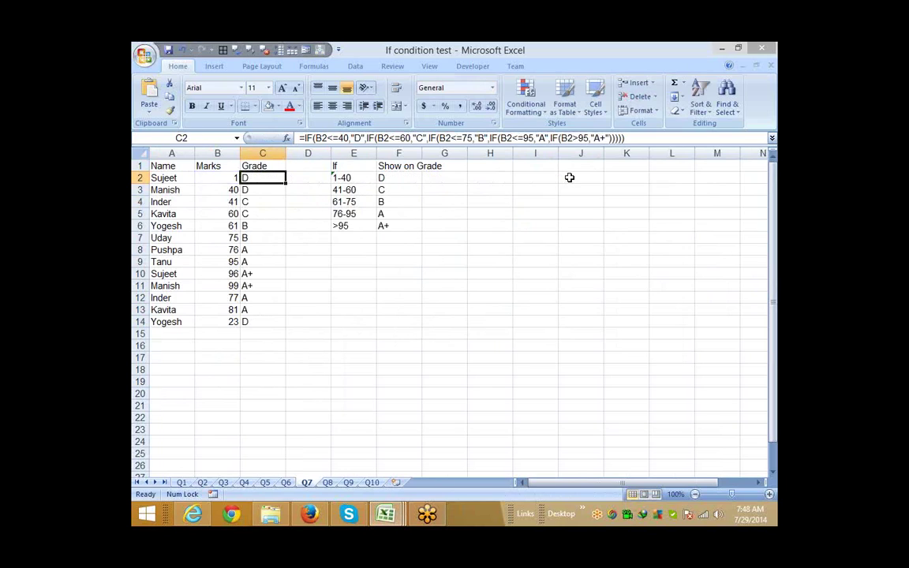
key(ctrl+Page_Down)
key(Left)
key(ctrl+Home)
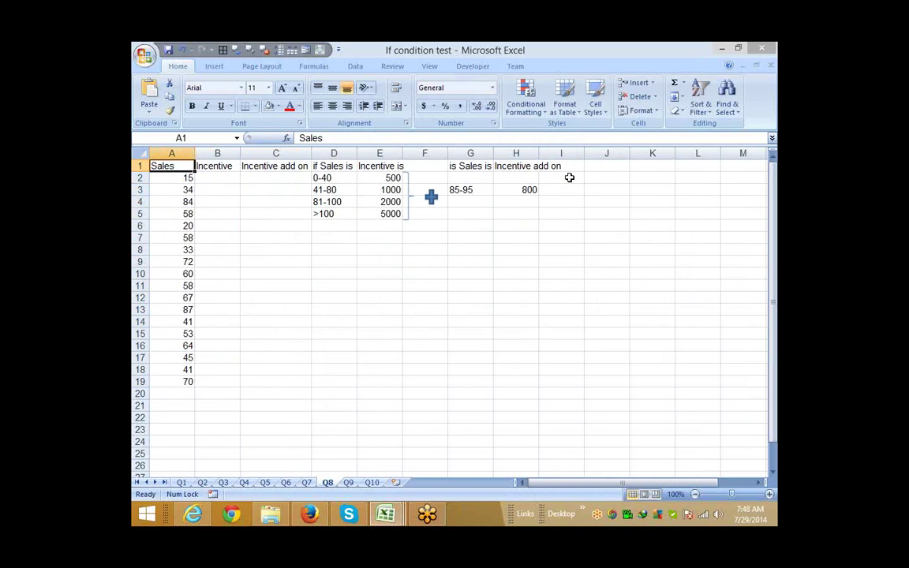
key(Right)
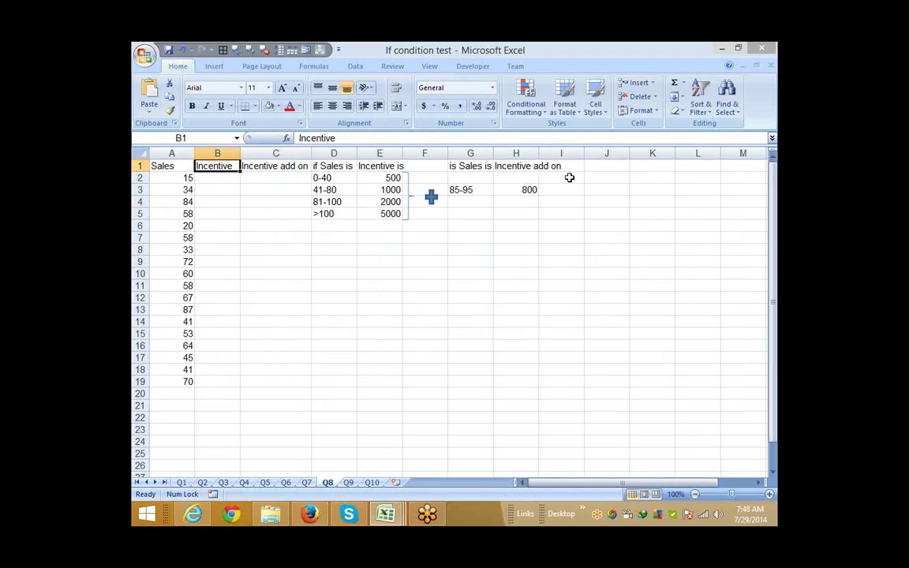
Step: Enter =IF(A2<=40,500,IF(A2<=80,1000,IF(A2<=100,1000,IF(A2>100,5000)))) in B2
key(Down)
text(=if)
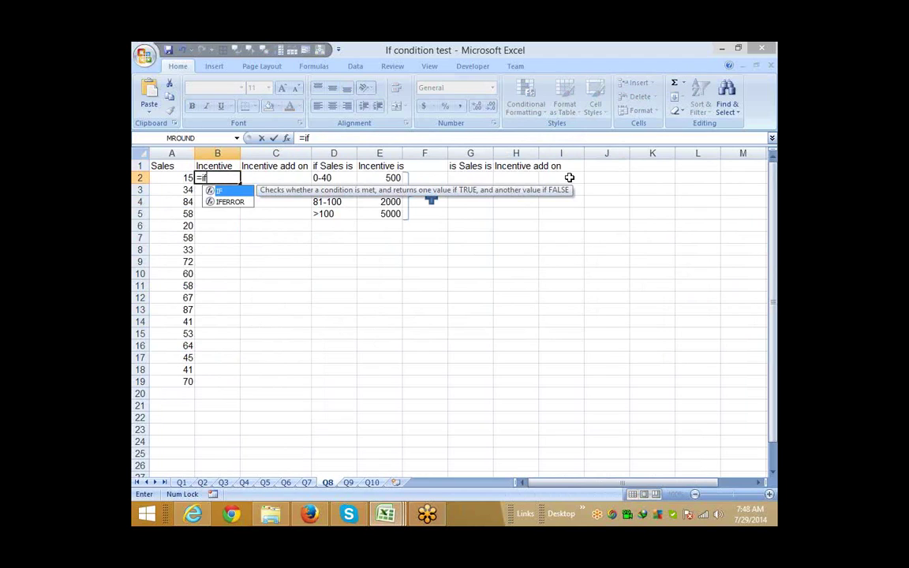
key(Tab)
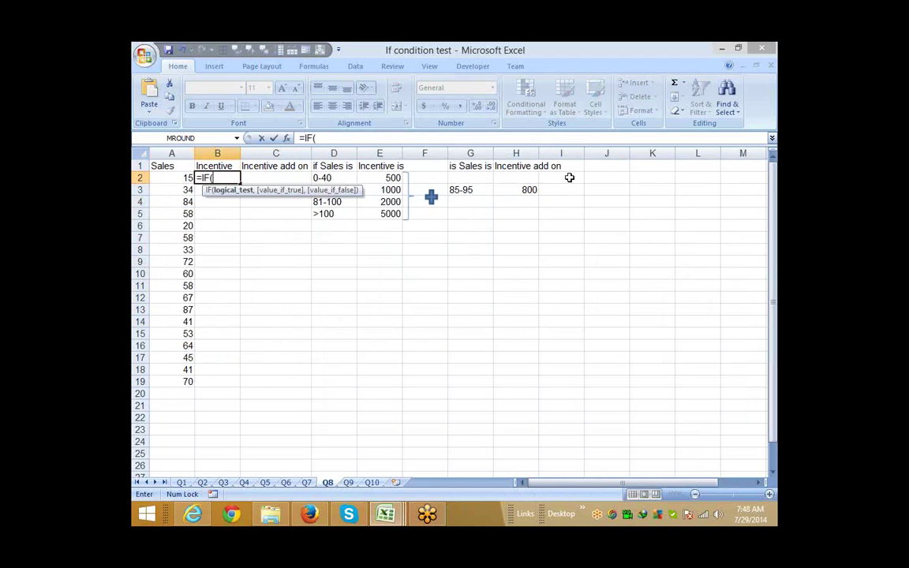
key(Left)
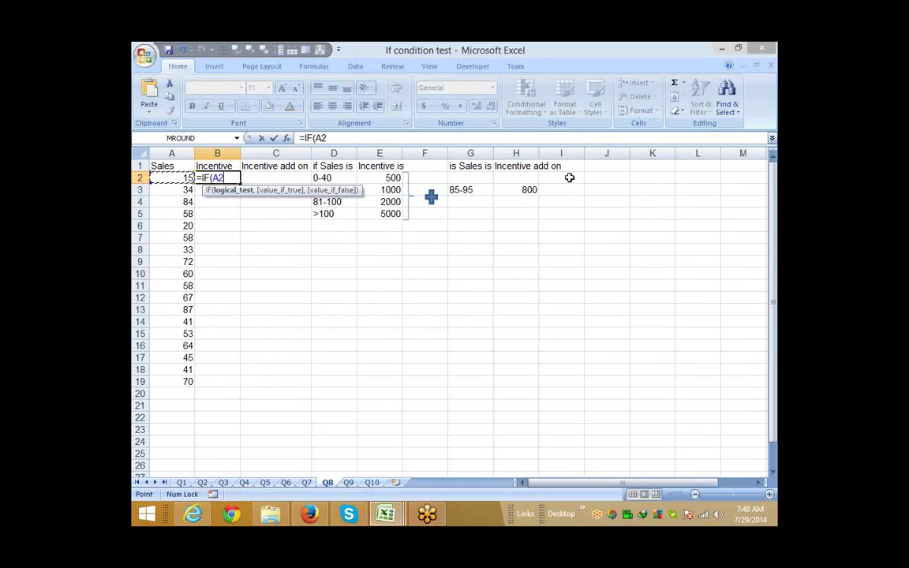
text(>)
key(BackSpace)
text(<=40,)
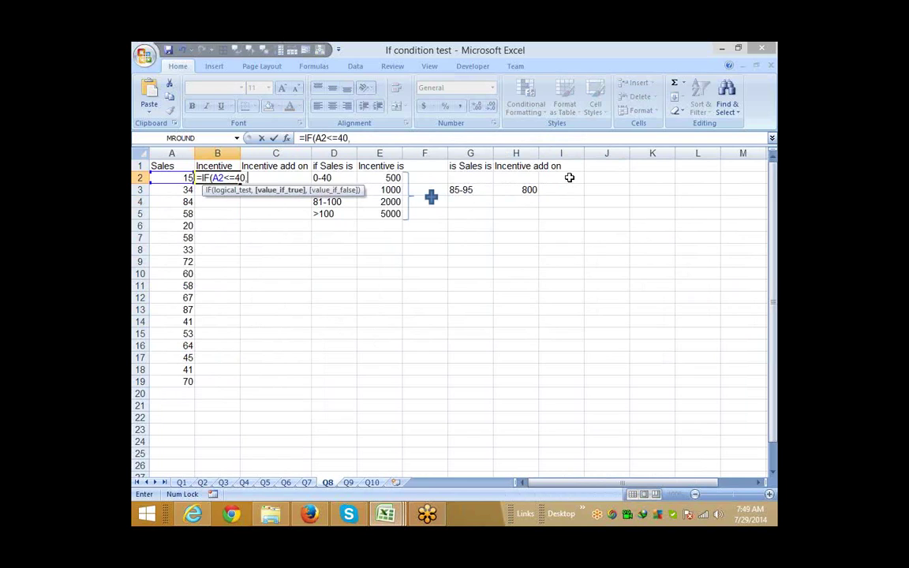
text(500,)
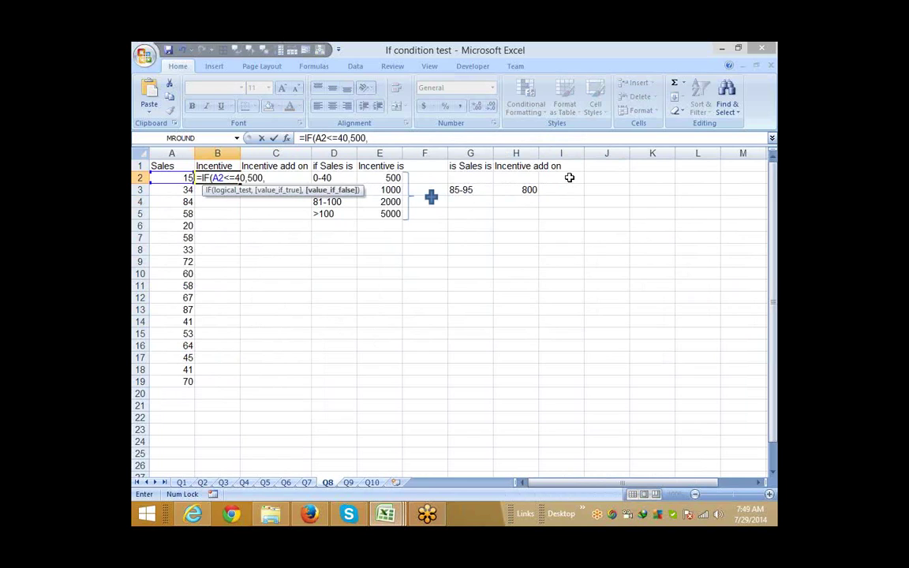
text(IF(A2<)
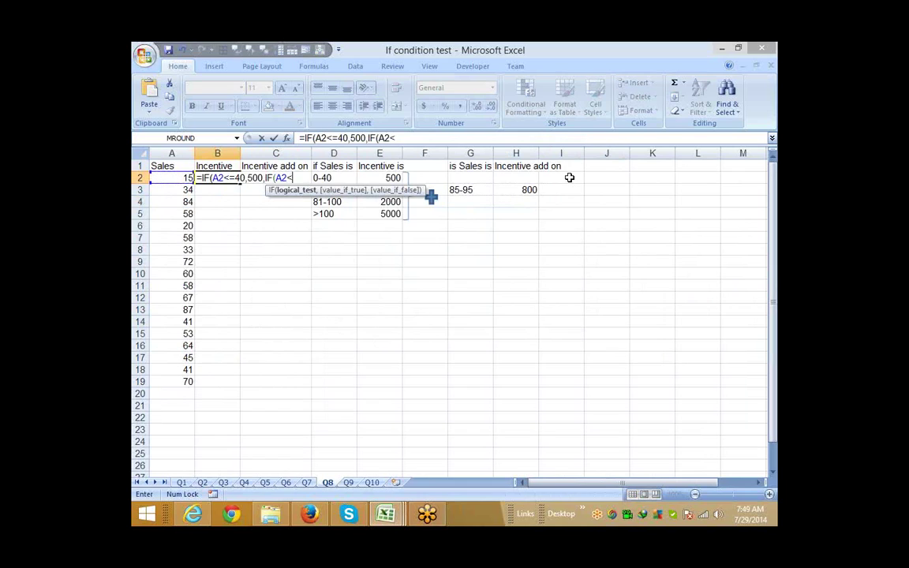
text(=)
text(80,)
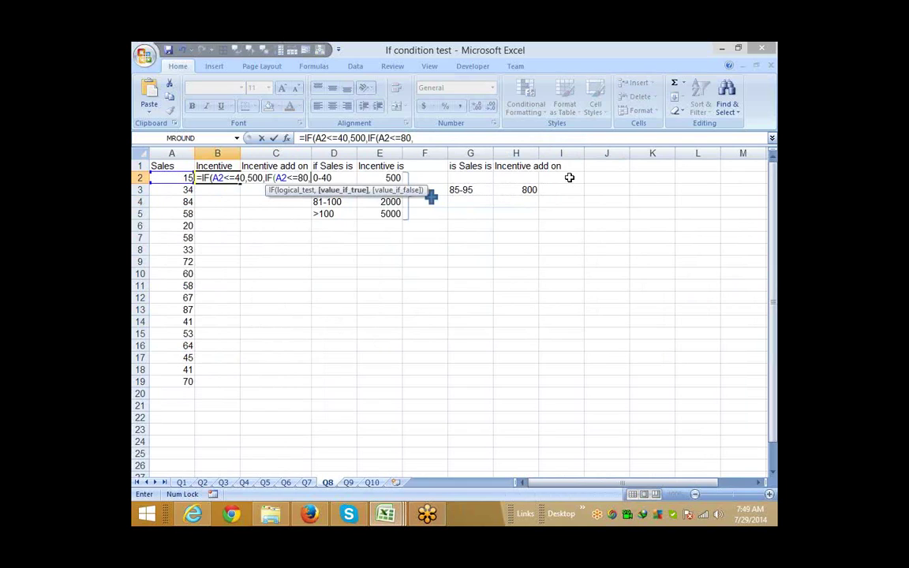
text(1000,)
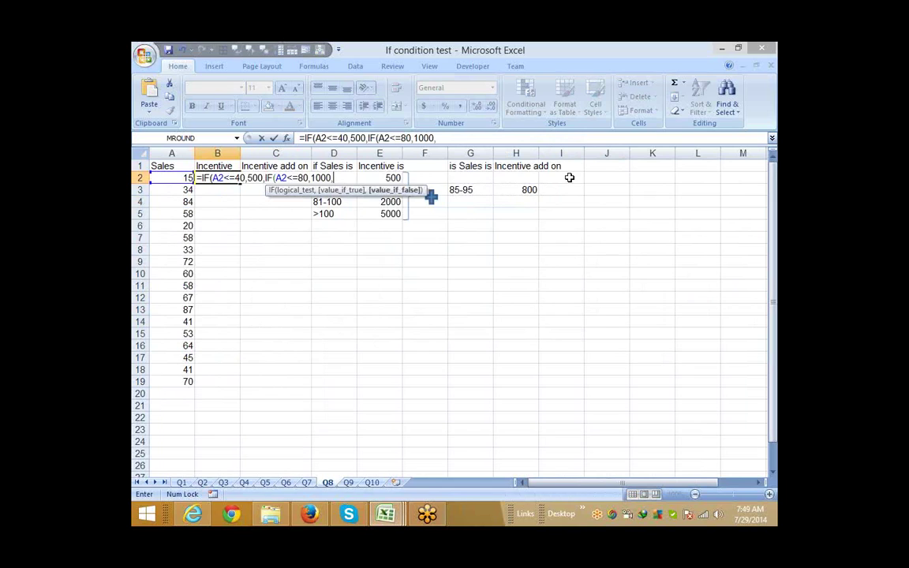
text(IF()
key(Left)
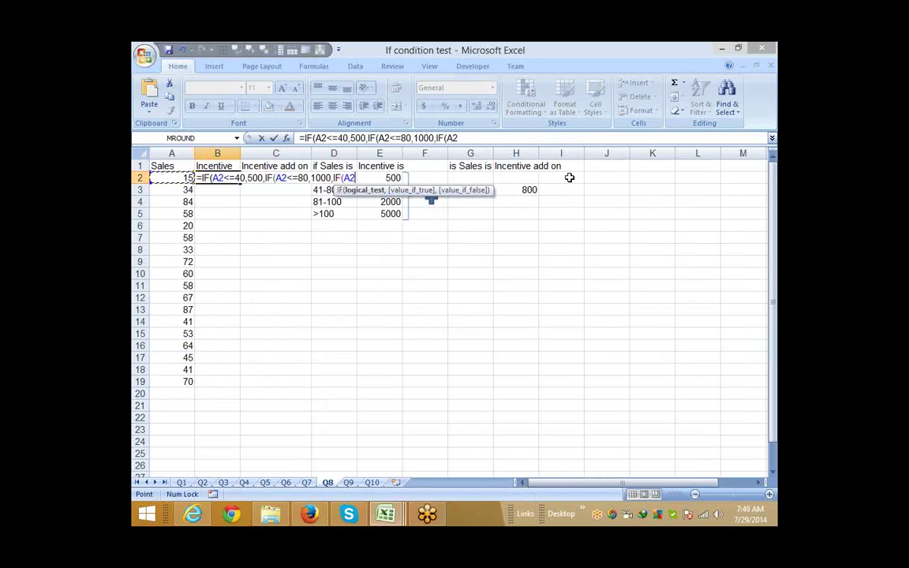
text(<=)
text(100)
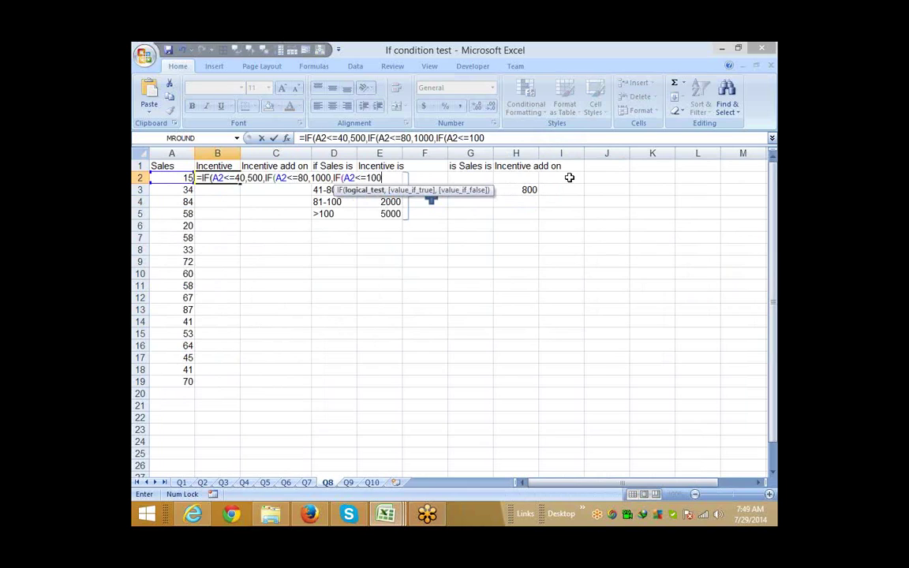
text(,1000)
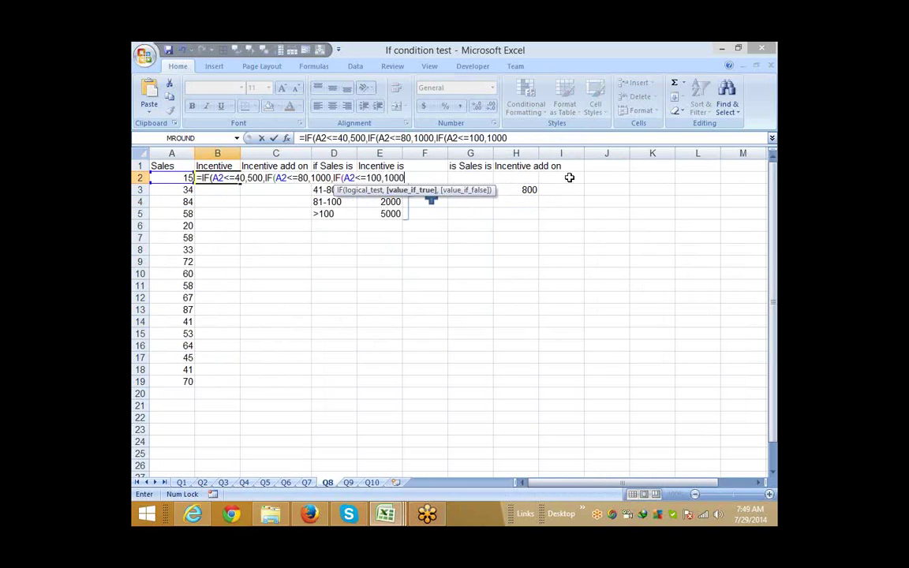
text(,IF(A2)
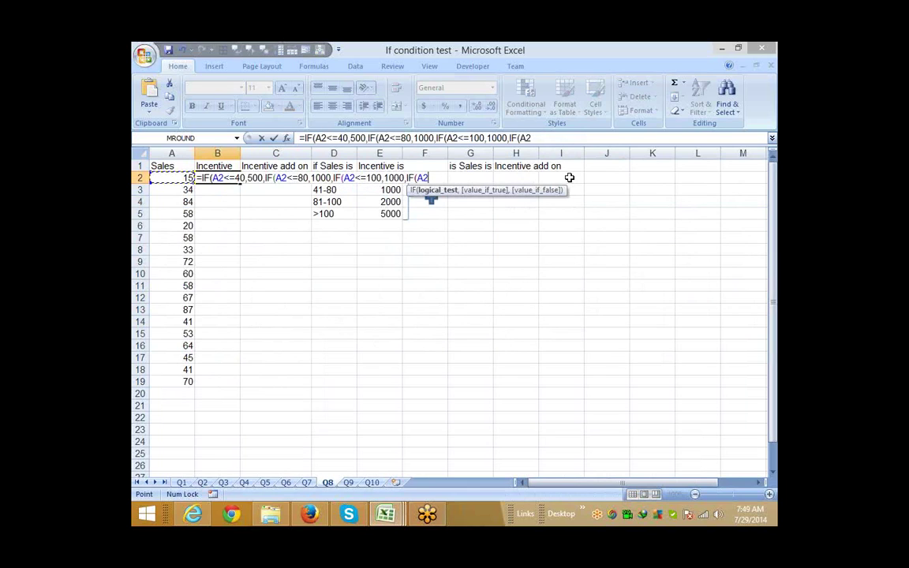
text(>1)
text(00,5)
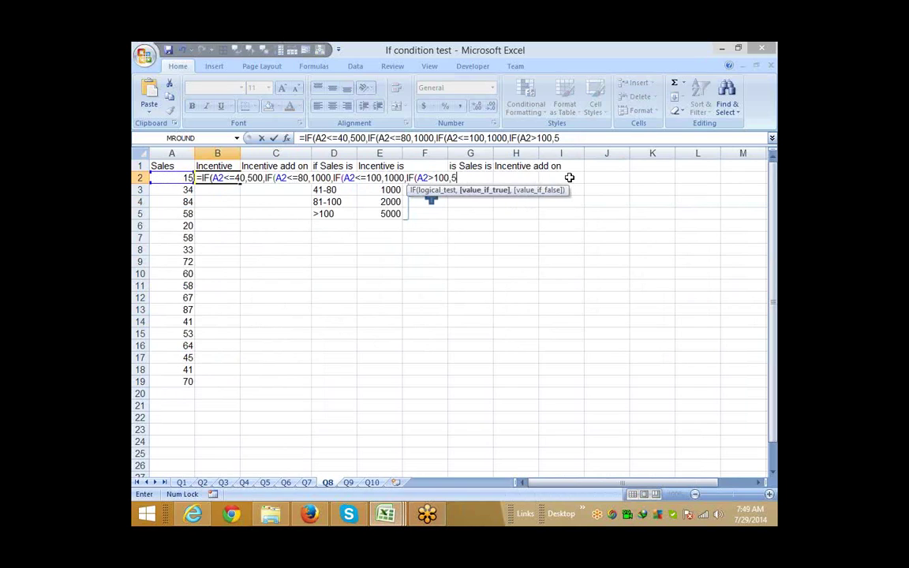
text(000)
key(Return)
key(Up)
key(Left)
key(ctrl+Down)
Step: Fill the incentive formula from B2 down to B19 and check B19's formula
key(Right)
key(ctrl+shift+Up)
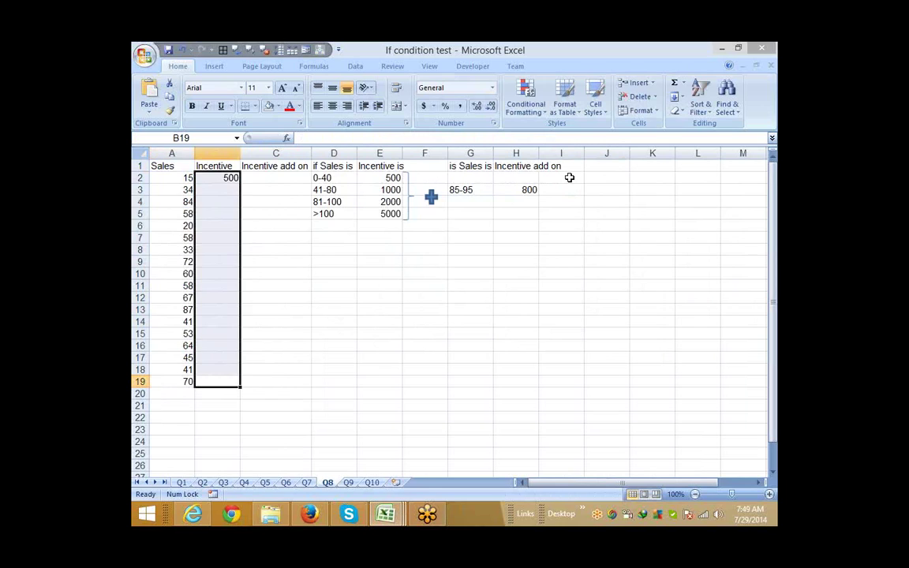
key(ctrl+d)
key(F2)
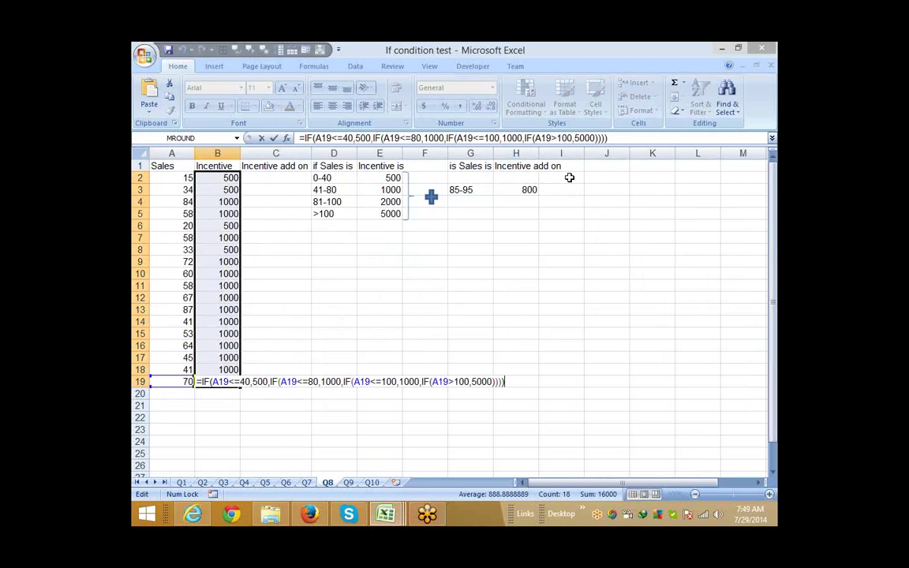
key(Escape)
Step: Inspect the incentive formulas in B2 through B9 one by one, then move to cell C2
key(ctrl+Up)
key(Down)
key(F2)
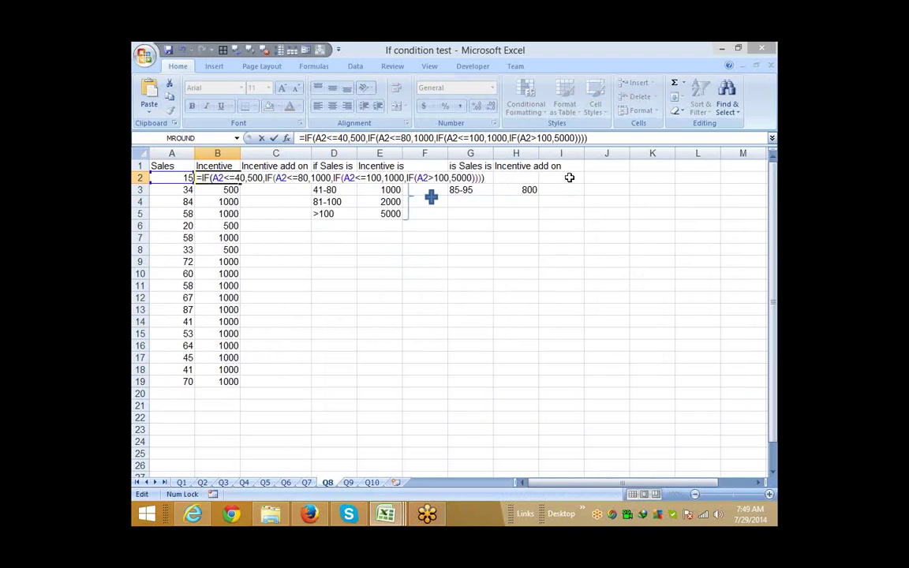
key(Escape)
key(Down)
key(F2)
key(Escape)
key(Down)
key(F2)
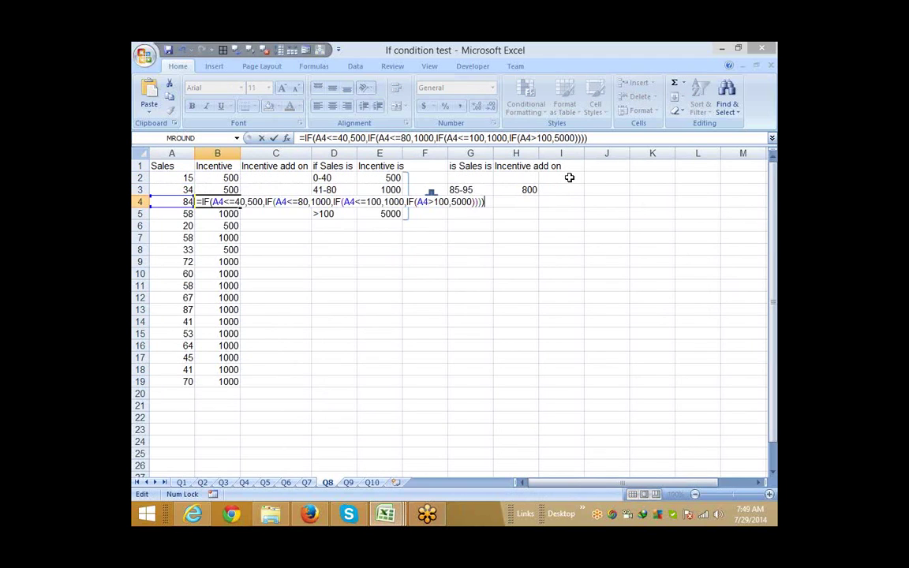
key(Escape)
key(Down)
key(F2)
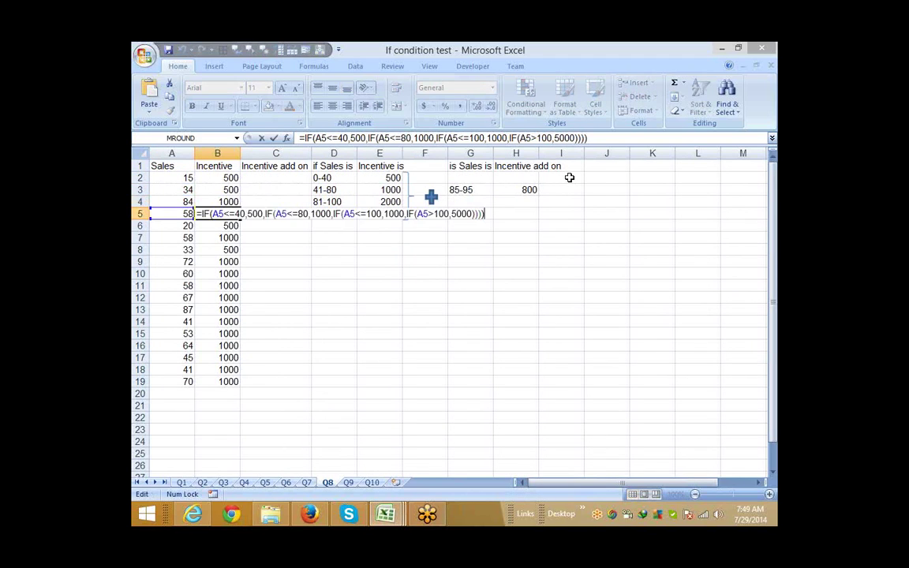
key(Escape)
key(Down)
key(F2)
key(Escape)
key(Down)
key(F2)
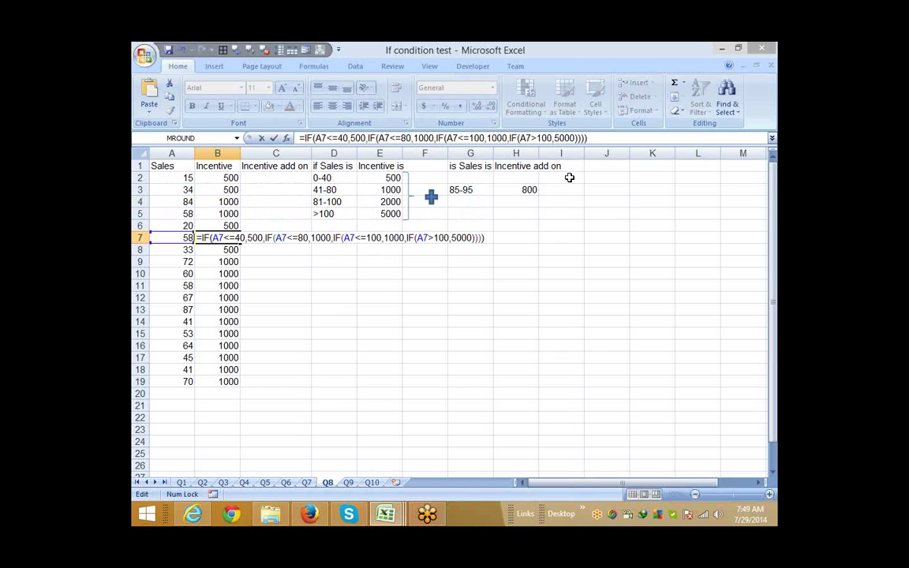
key(Escape)
key(Down)
key(F2)
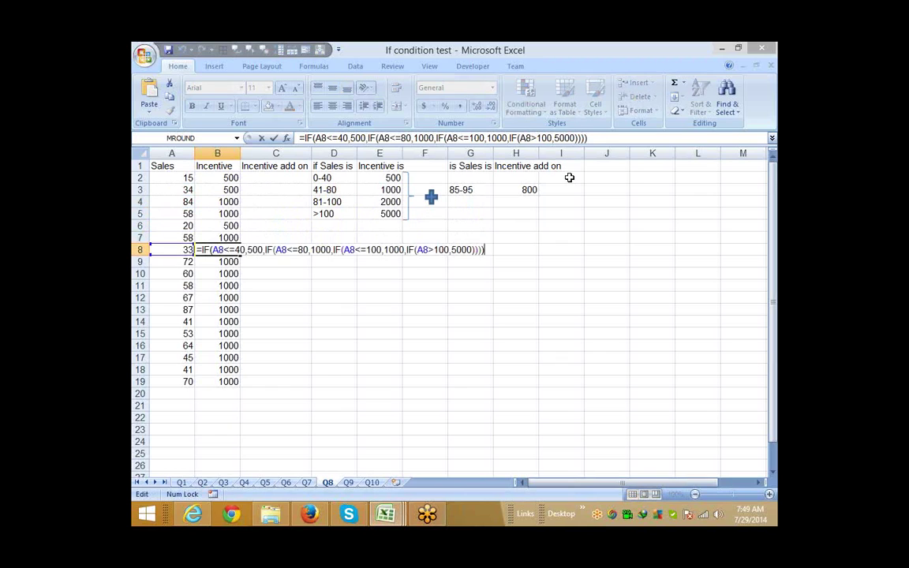
key(Escape)
key(Down)
key(F2)
key(Escape)
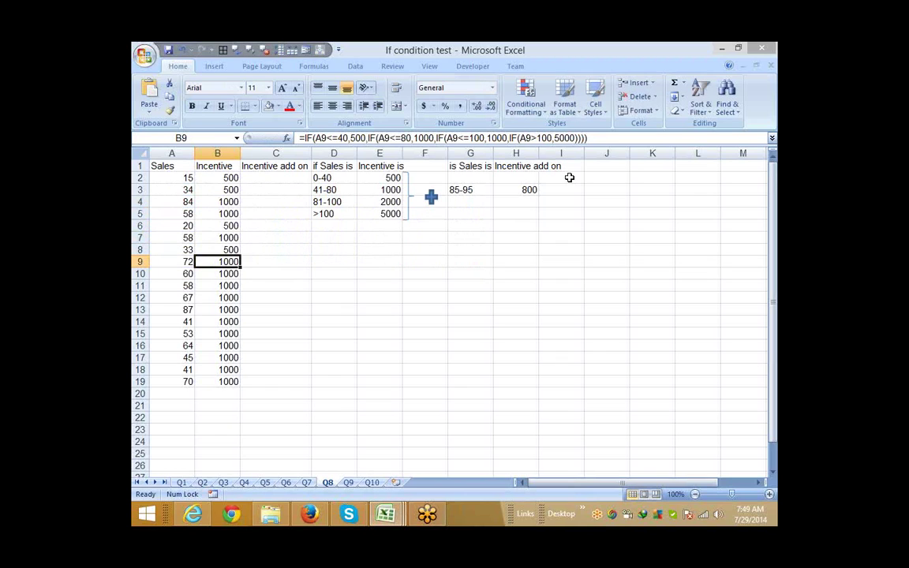
key(ctrl+Up)
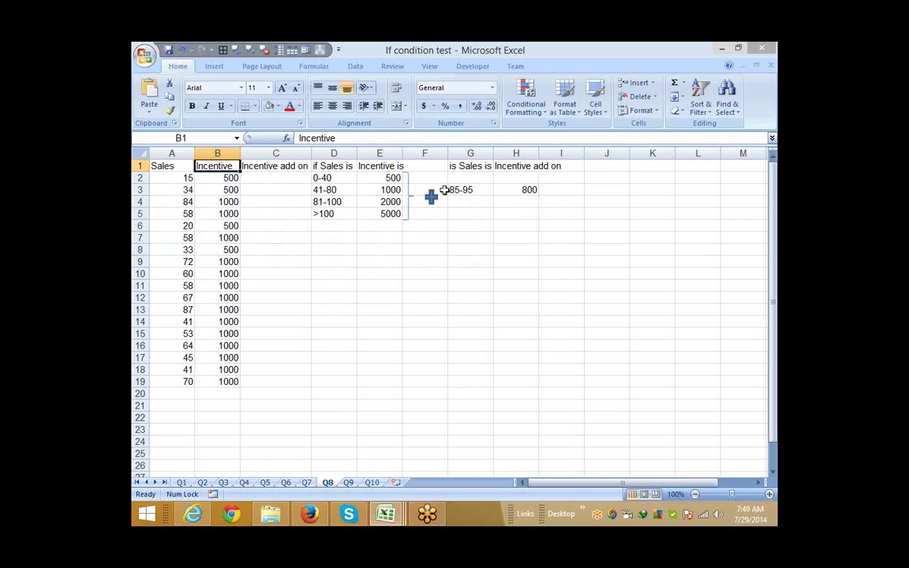
key(Right)
key(Down)
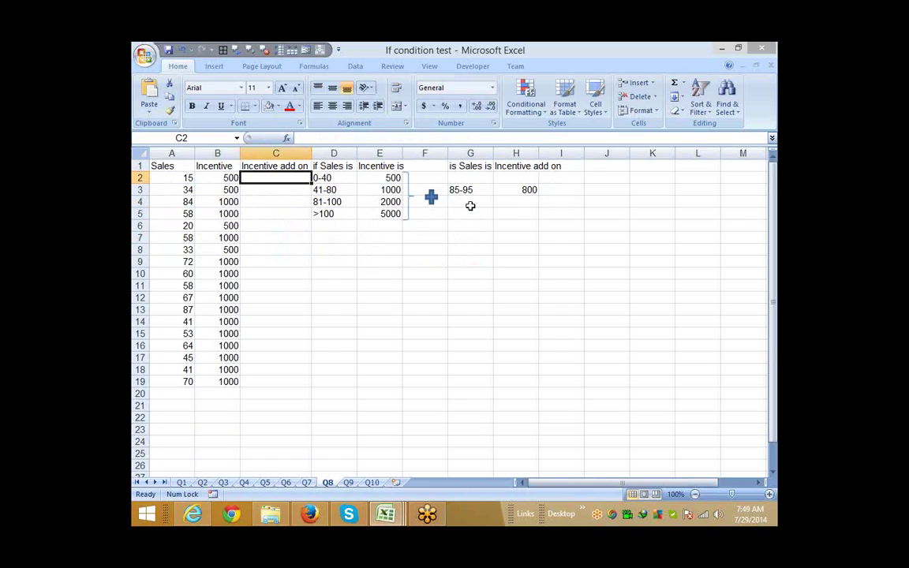
Step: Review the 85-95 add-on sales range and its 800 incentive against the sales bands
key(Right)
key(Right)
key(Right)
key(Down)
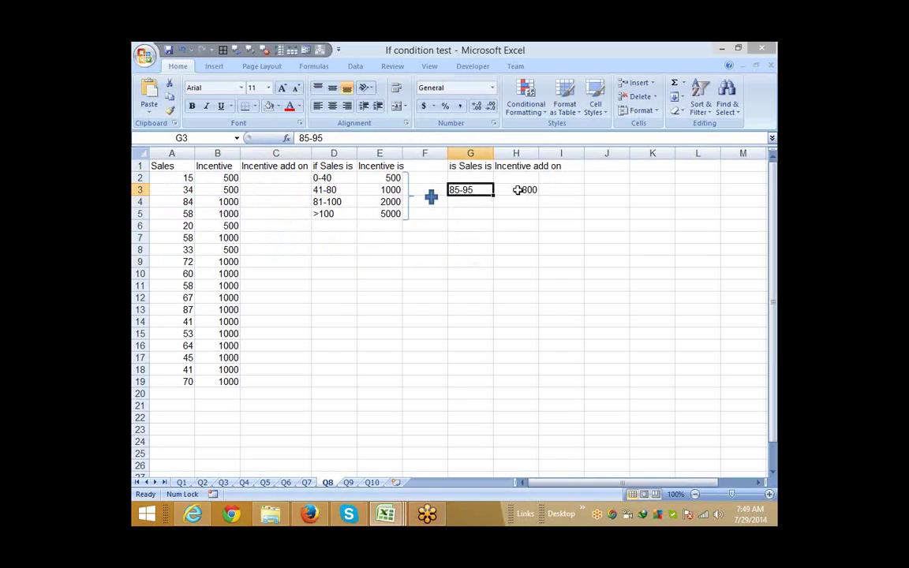
click(516, 190)
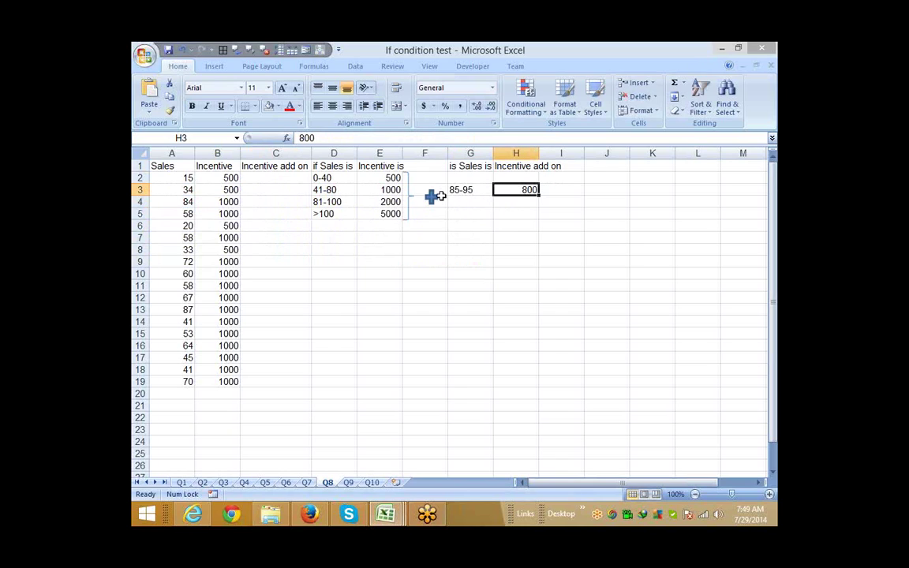
drag(330, 213, 328, 180)
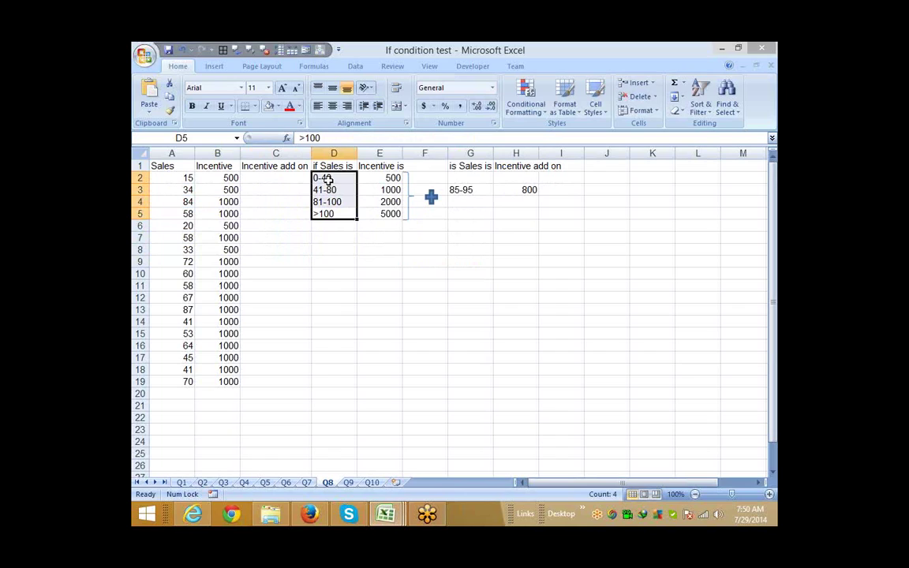
click(464, 188)
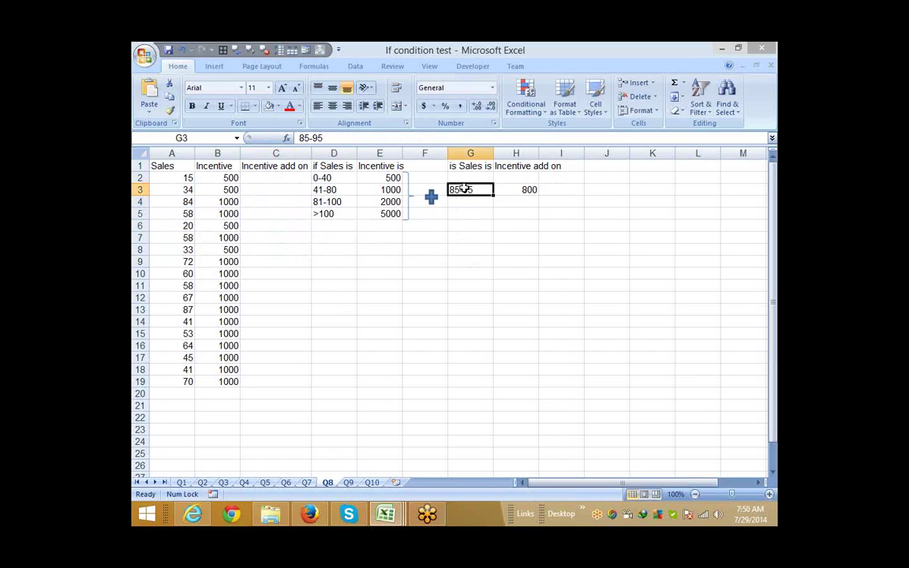
Step: Enter =IF(AND(A2>=85,A2<=95),800,0) in C2, accepting Excel's correction
click(273, 177)
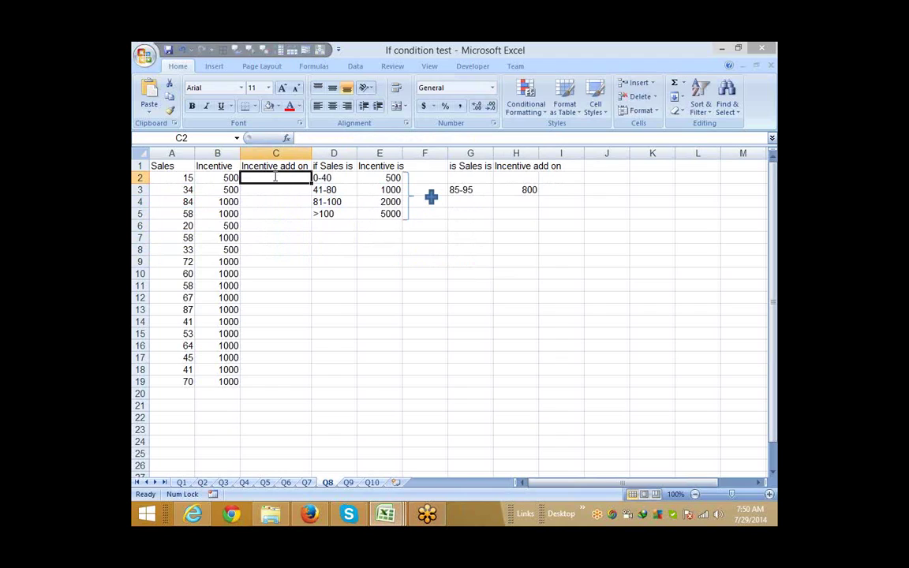
text(=IF()
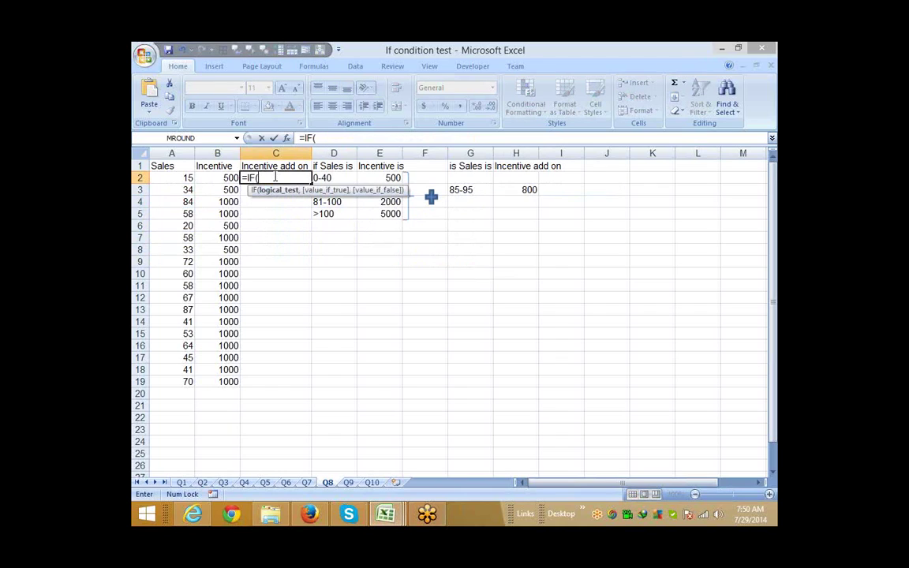
key(Left)
key(Left)
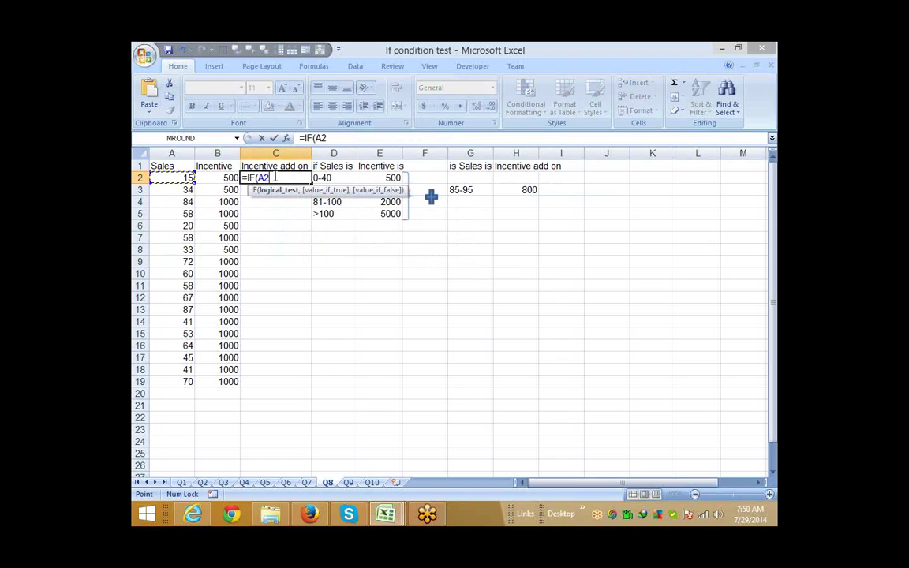
key(BackSpace)
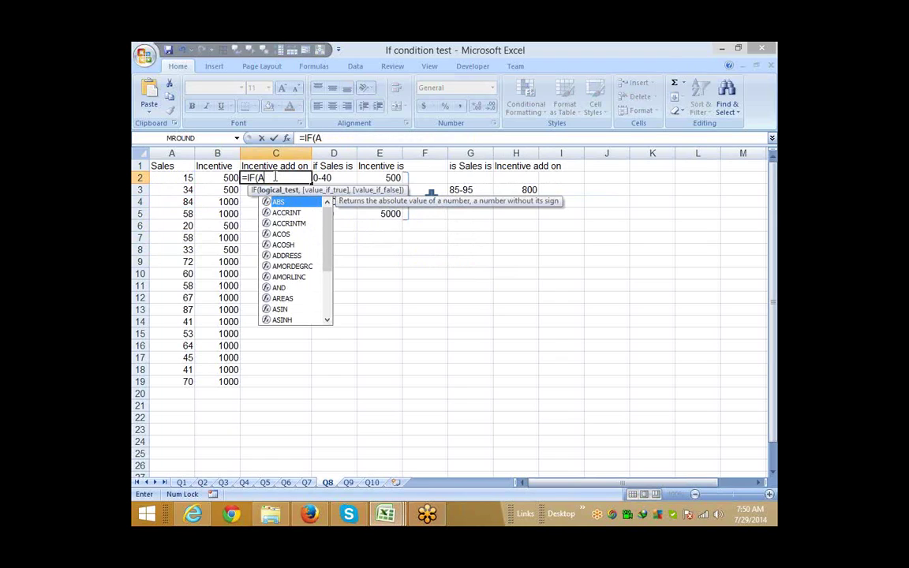
key(BackSpace)
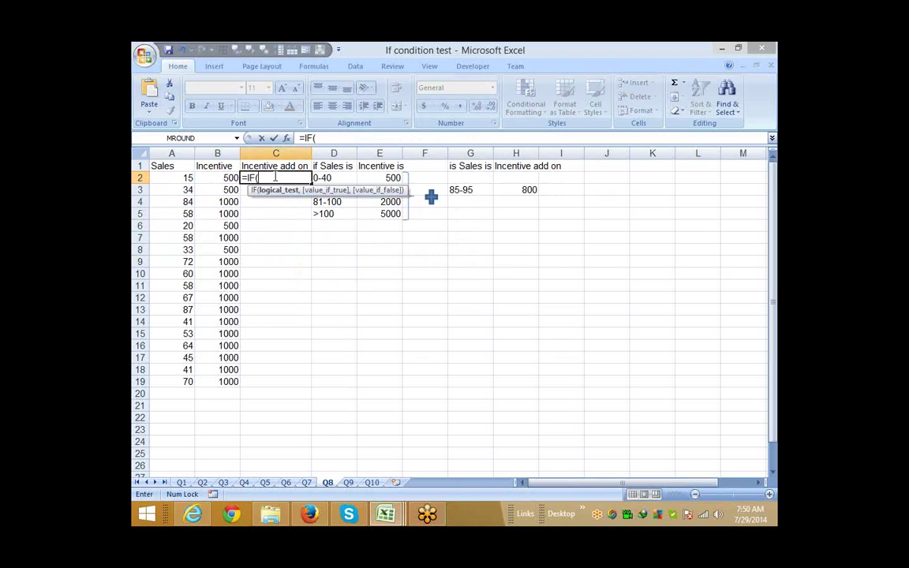
text(a)
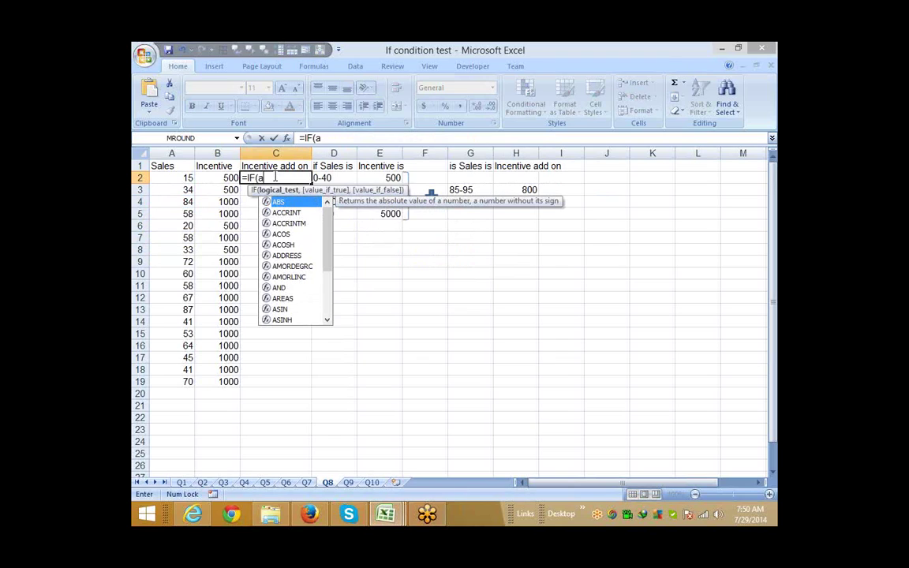
text(nd)
key(Tab)
key(Left)
key(Left)
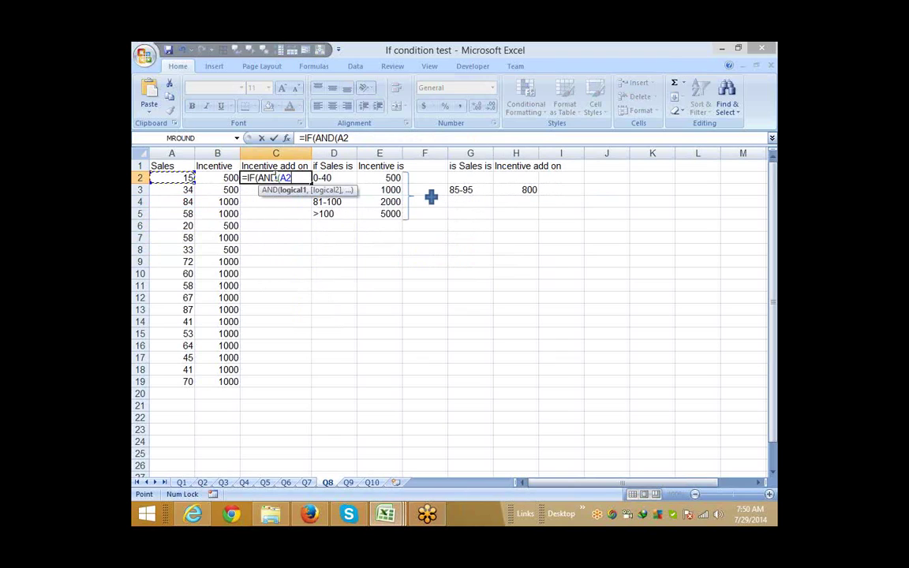
text(>=)
text(85,)
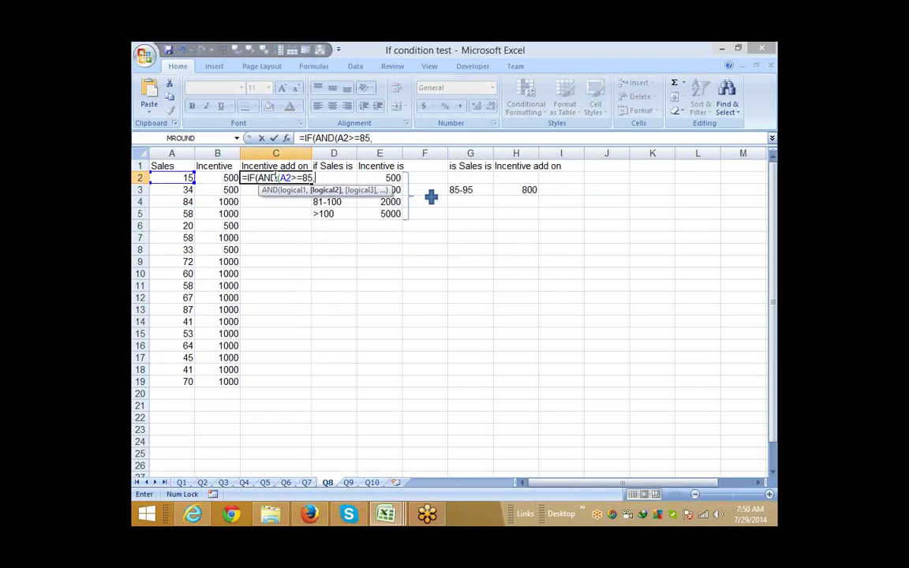
key(Left)
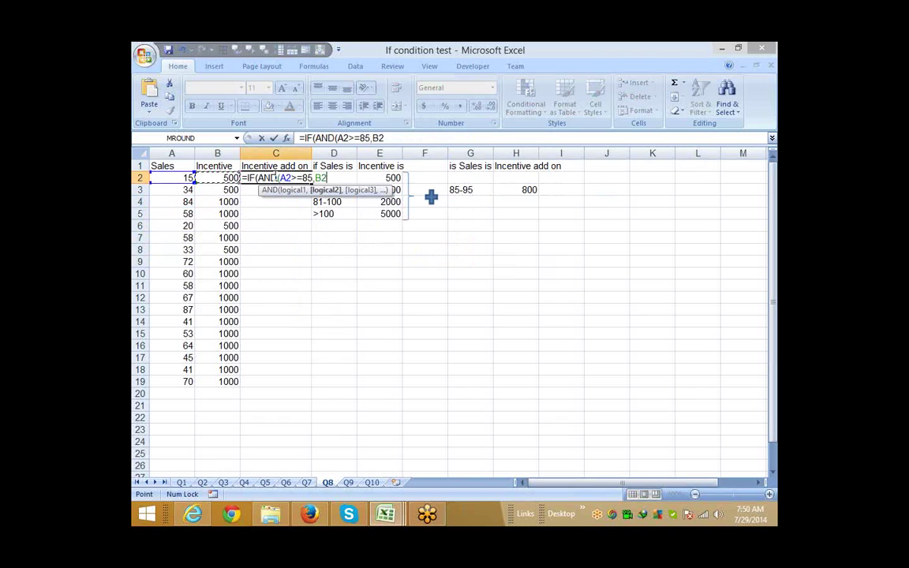
key(Left)
text(<=95)
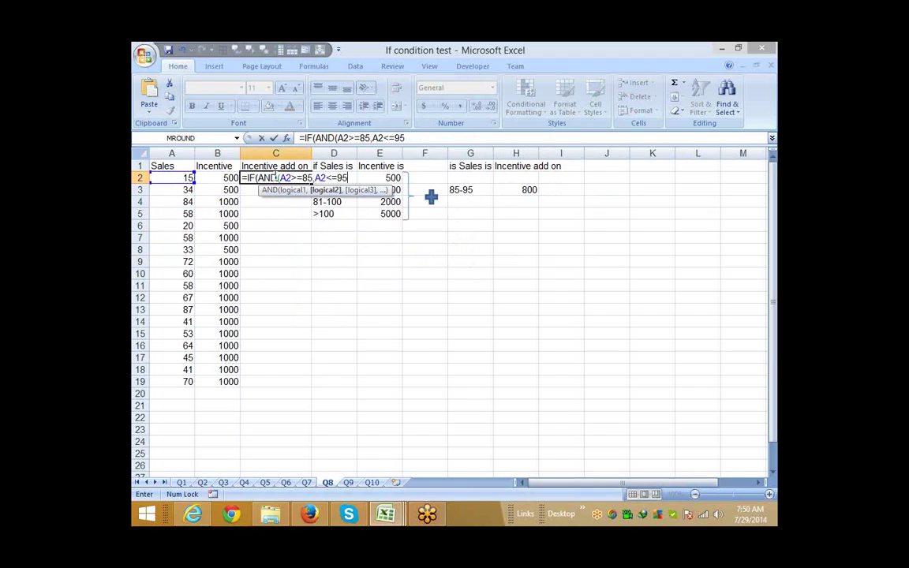
text())
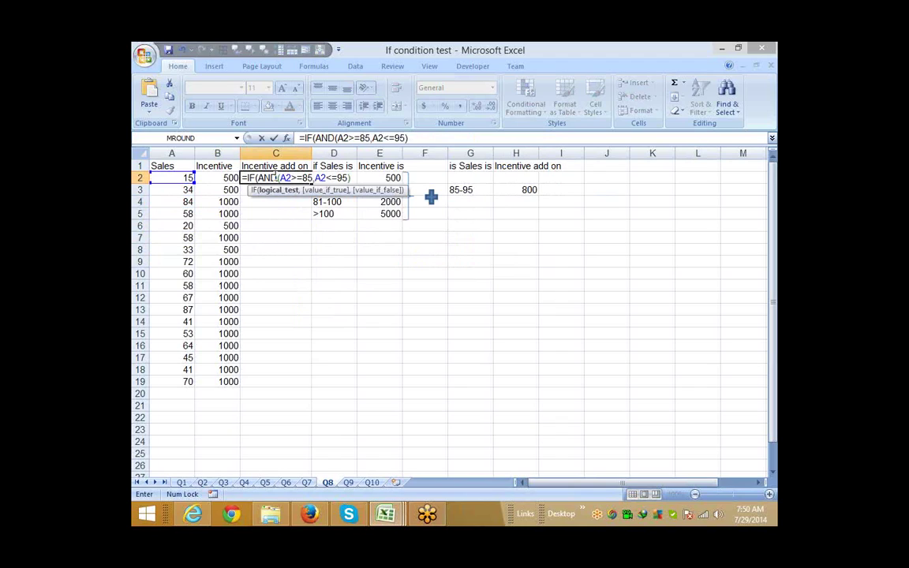
text(,800,0)
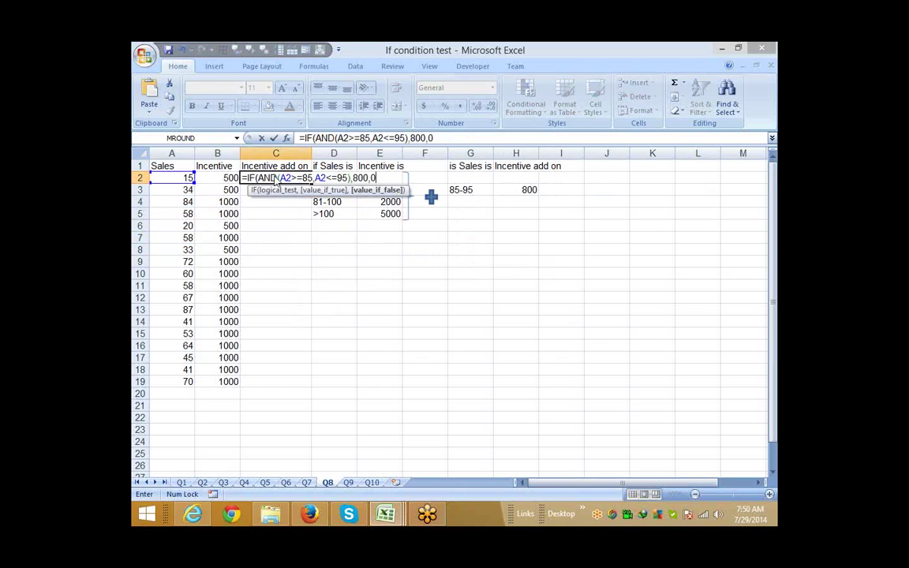
key(Return)
key(Return)
key(Left)
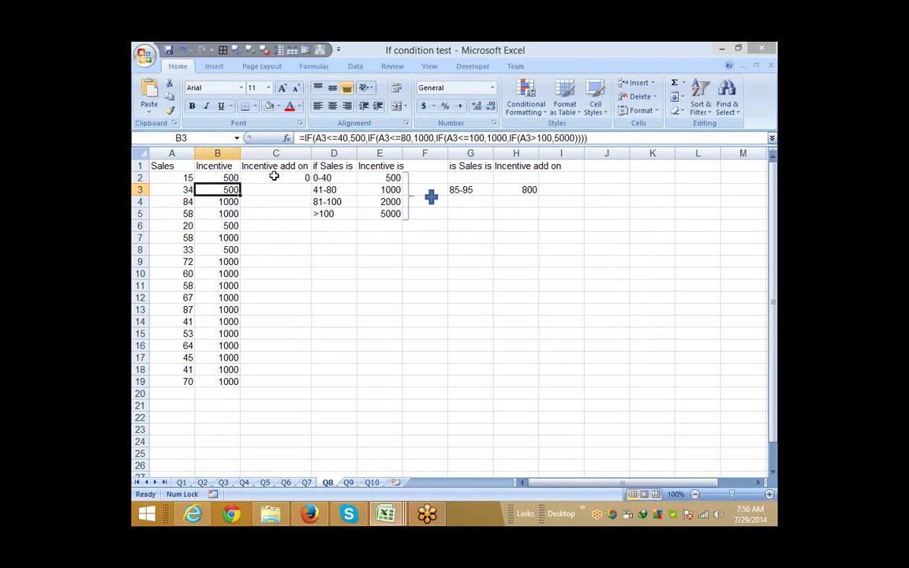
Step: Fill the add-on formula down C2:C19 and inspect C13, the row paying 800
key(ctrl+d)
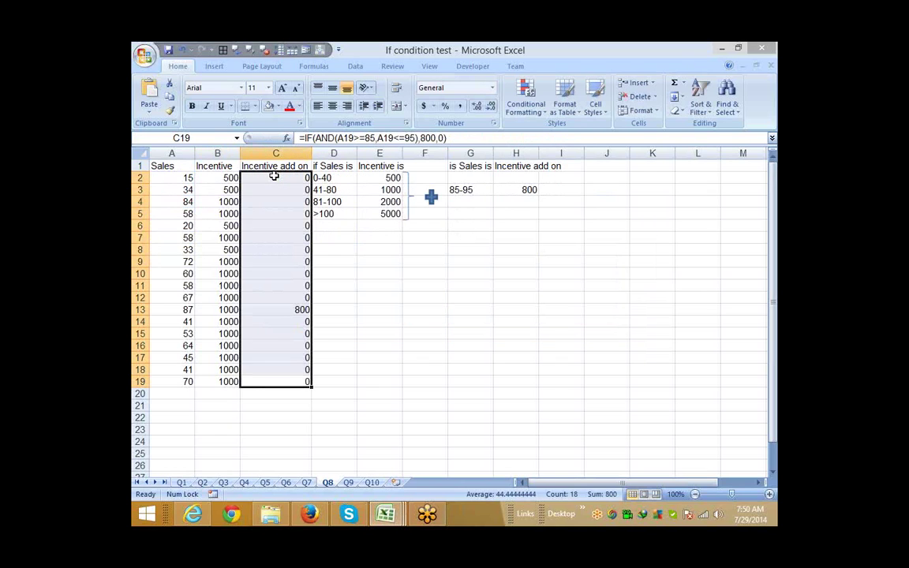
key(Down)
key(Up)
key(Up)
key(Up)
key(Up)
key(Up)
key(Up)
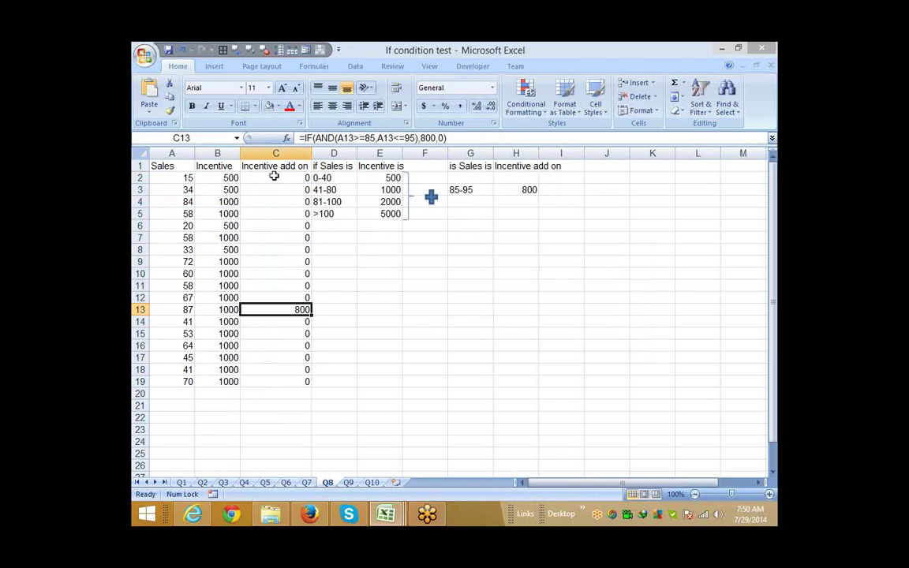
key(F2)
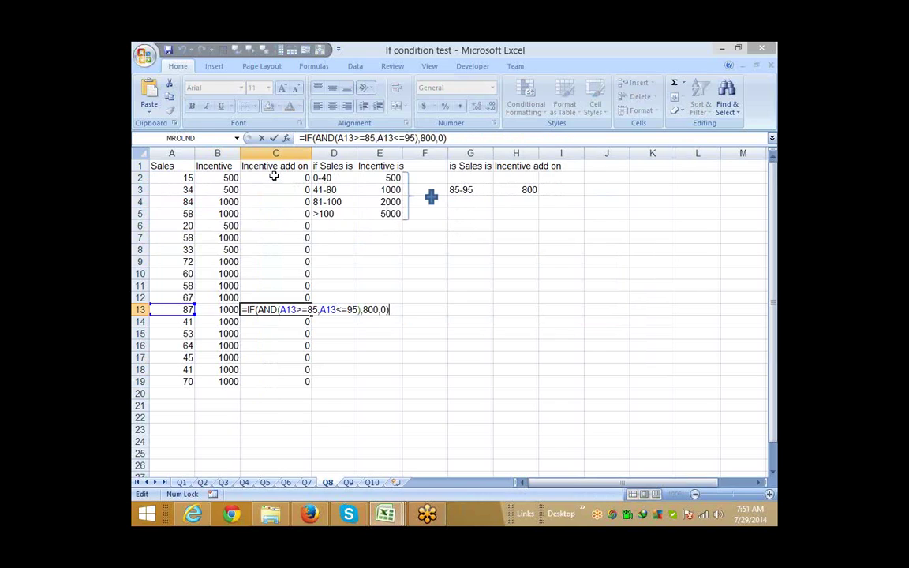
key(ctrl+Return)
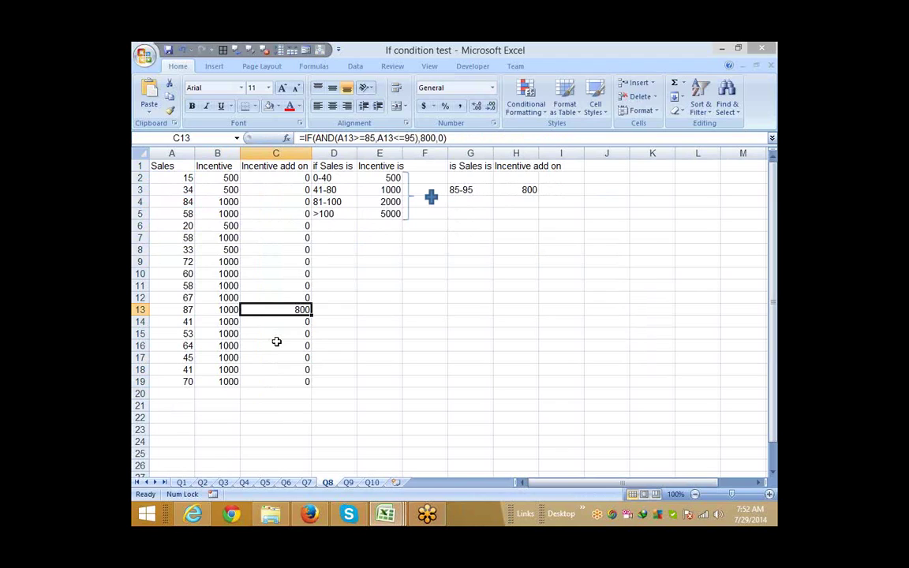
key(Right)
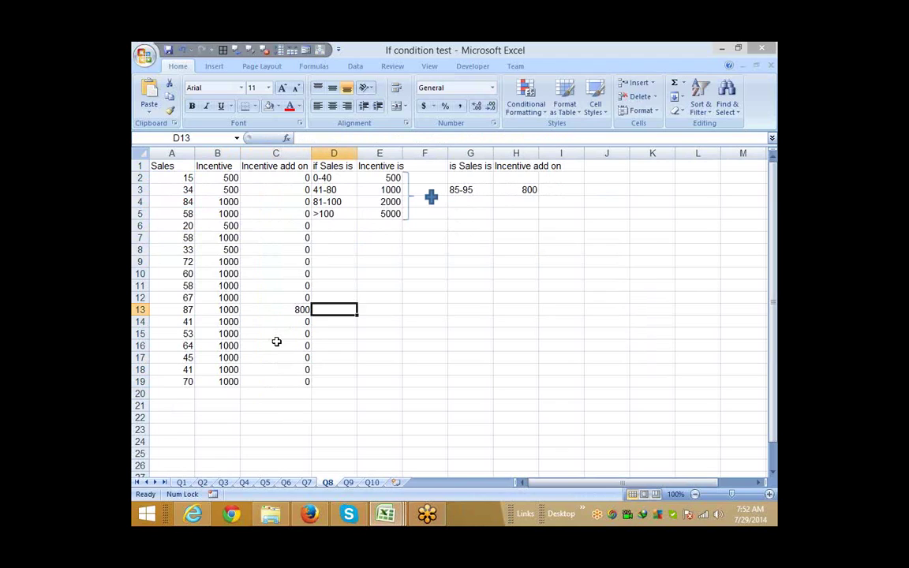
key(Up)
key(Up)
key(Up)
key(Up)
key(Up)
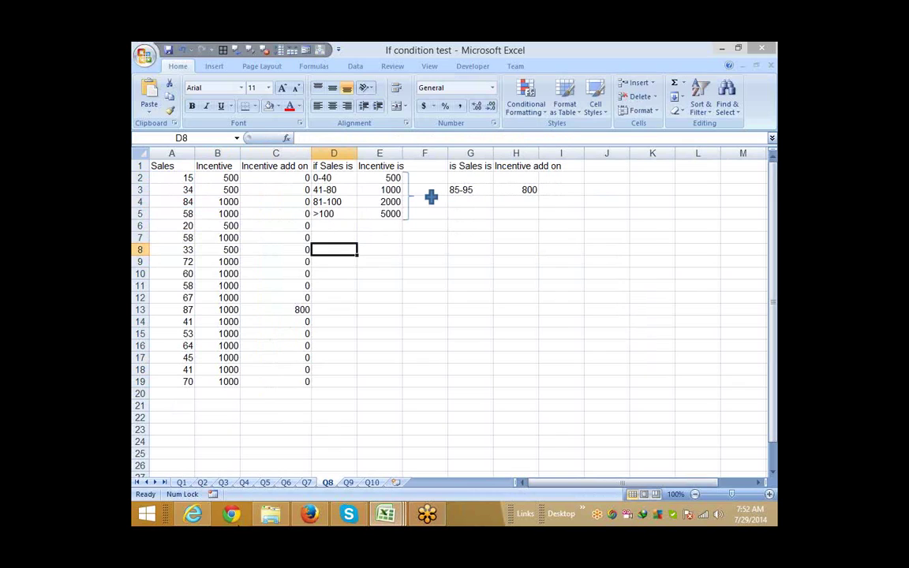
Step: On the Q6 sheet, inspect I2's IF(AND) Pass/Fail formula covering all five subject scores
click(285, 482)
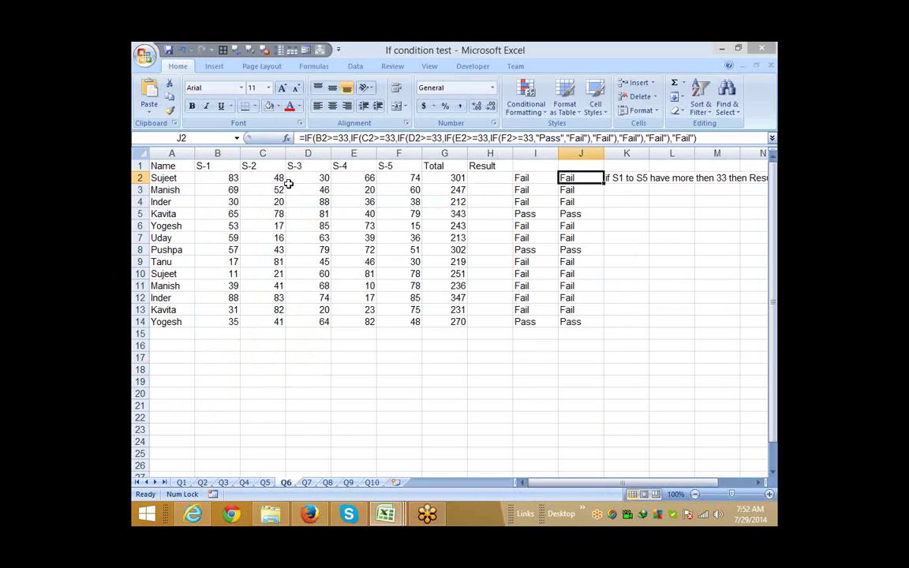
drag(214, 178, 532, 182)
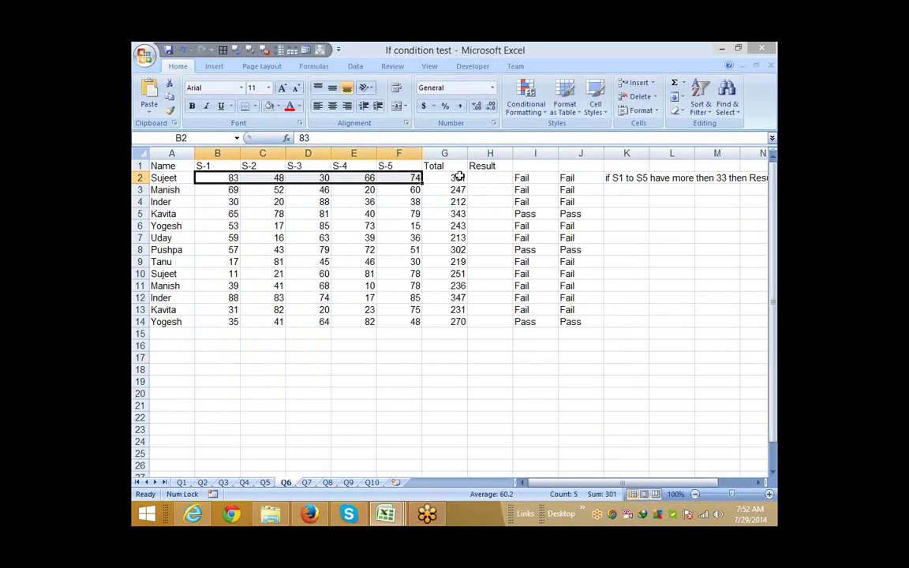
click(527, 178)
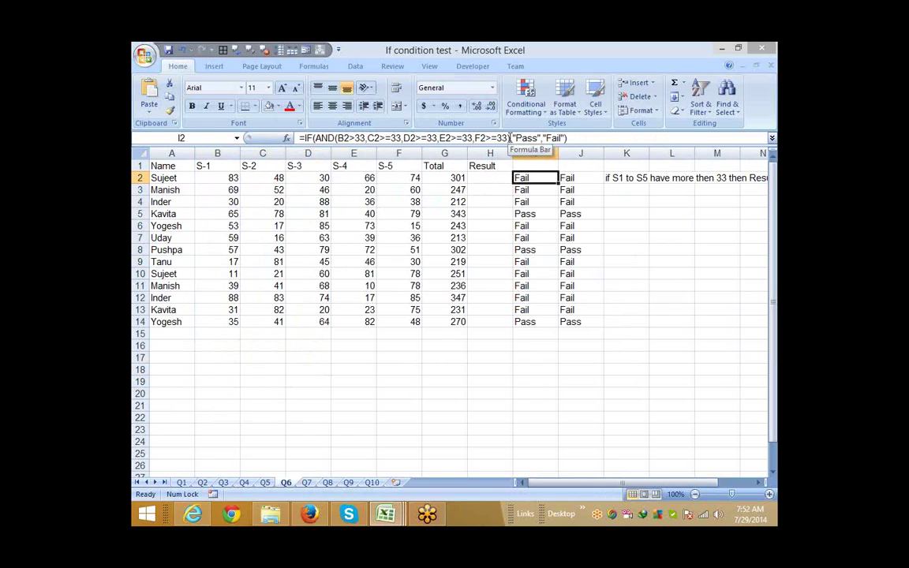
drag(508, 139, 313, 138)
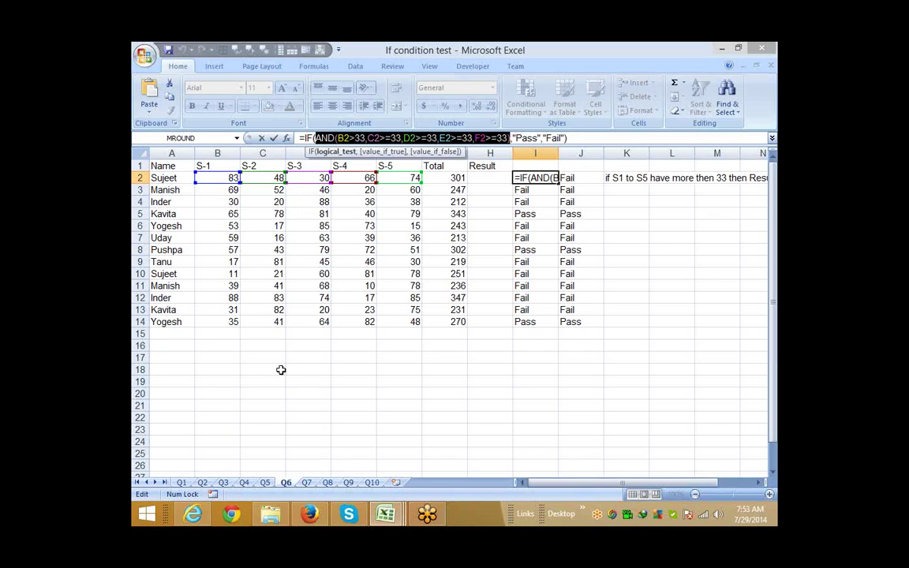
click(167, 51)
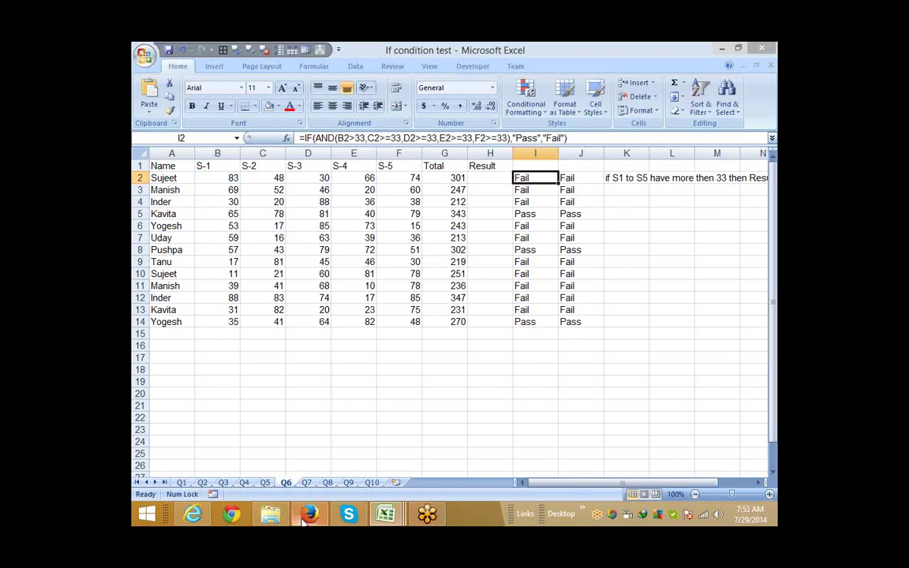
Step: Launch Outlook 2013 from a Start search for 'outlook 2013' and publish the uploaded YouTube video
key(super)
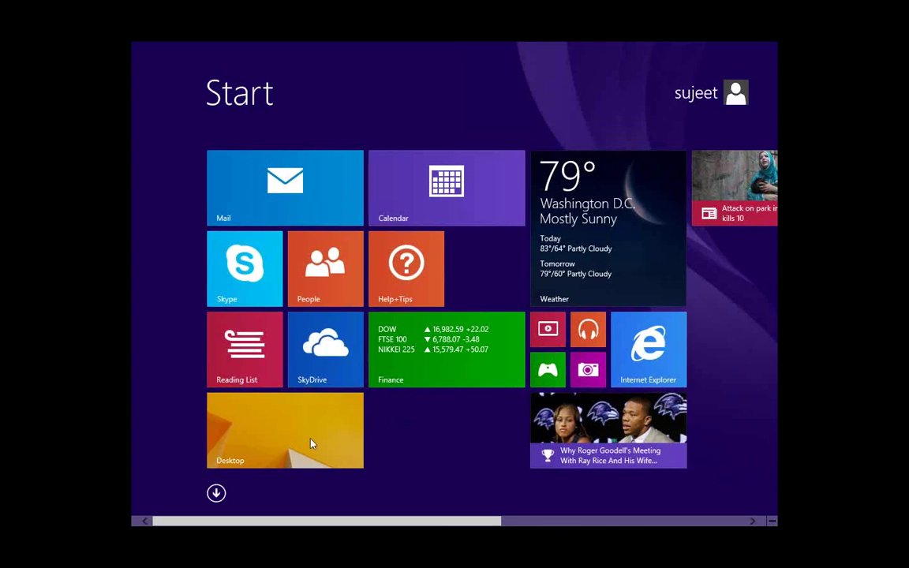
click(310, 442)
mouse_move(386, 515)
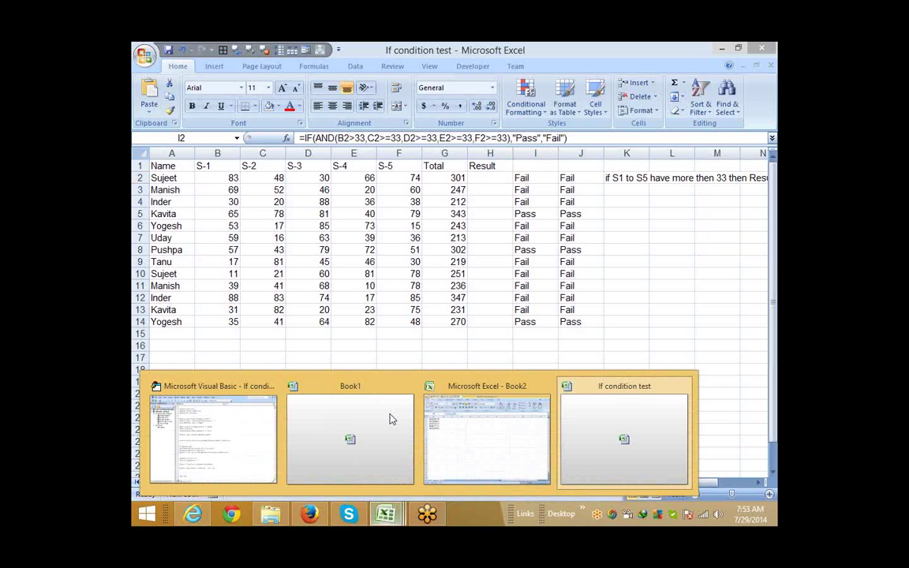
click(193, 515)
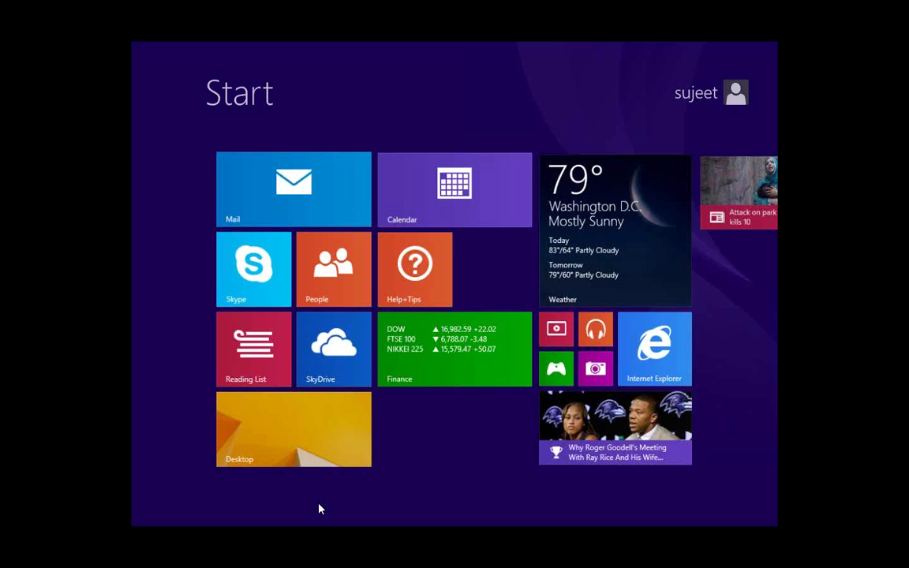
text(outlook 2013)
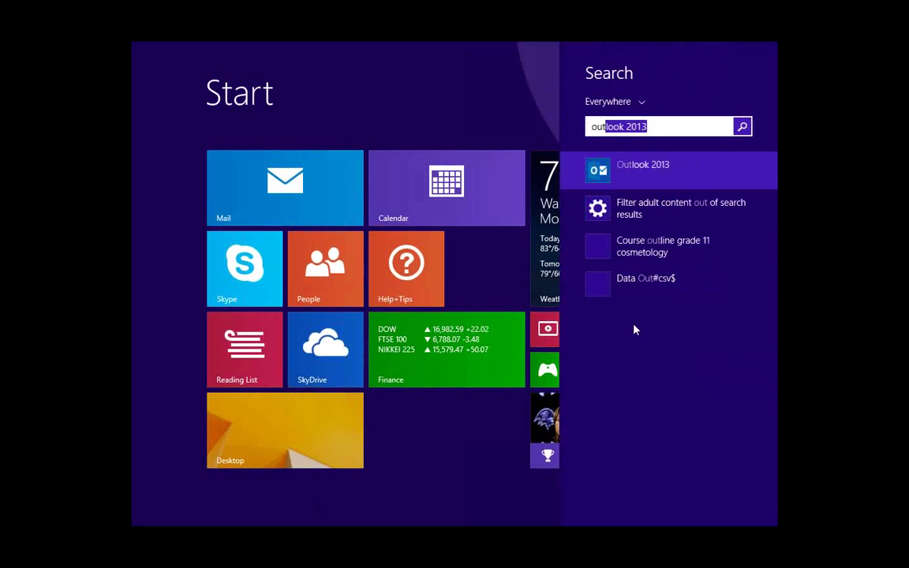
click(661, 172)
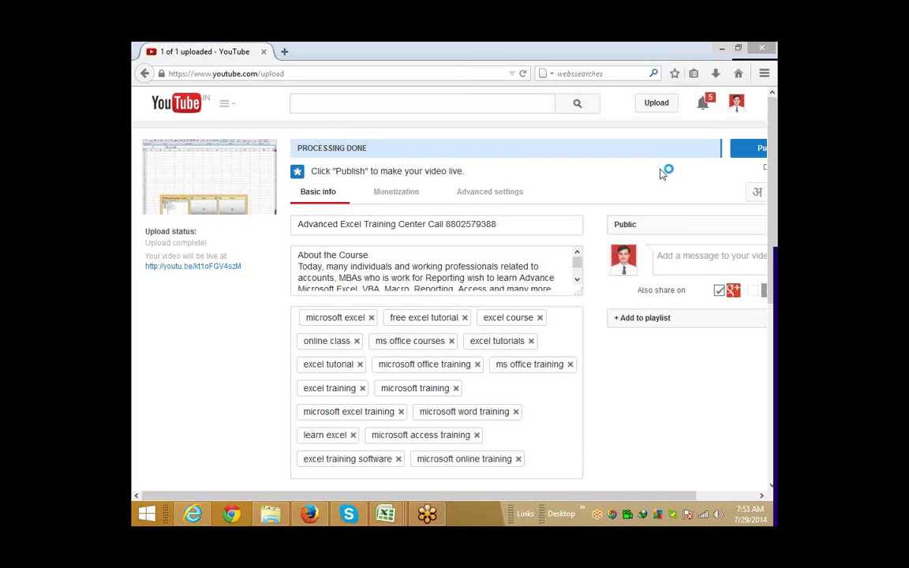
click(750, 154)
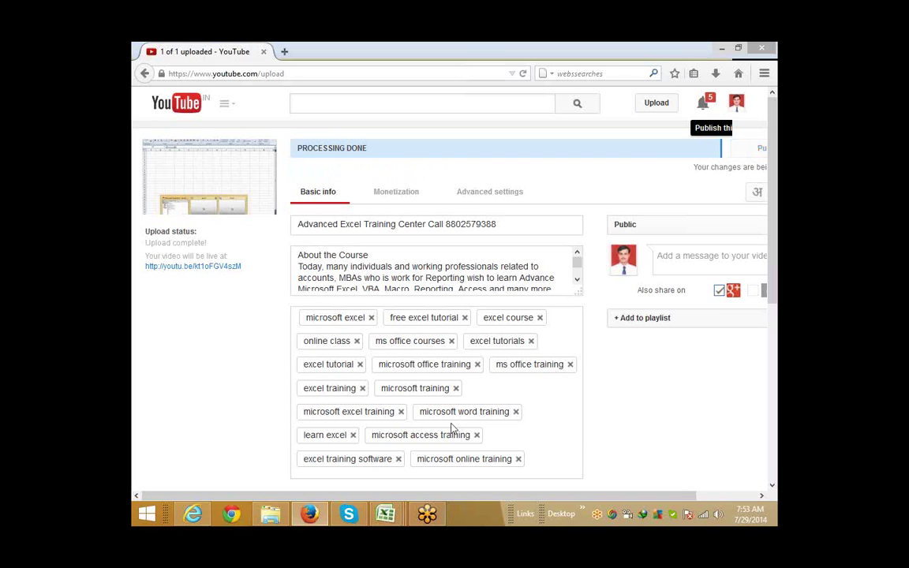
Step: Switch to Book1 and inspect the OK/Pending IF formula in C2
mouse_move(386, 514)
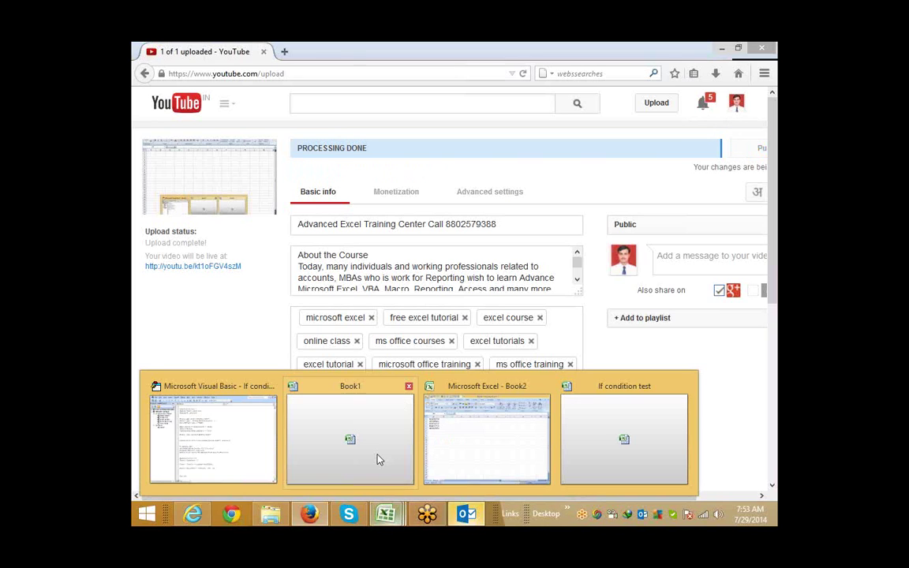
click(387, 463)
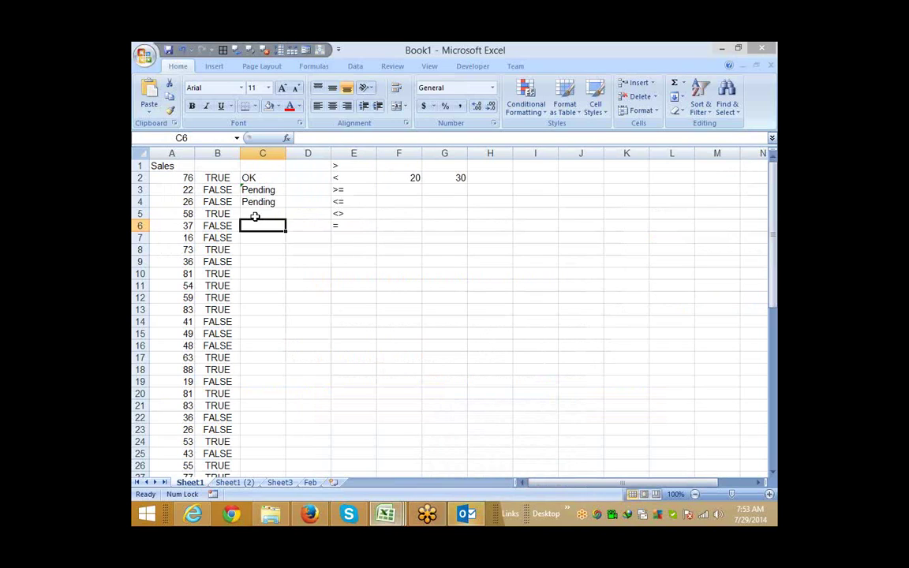
click(265, 180)
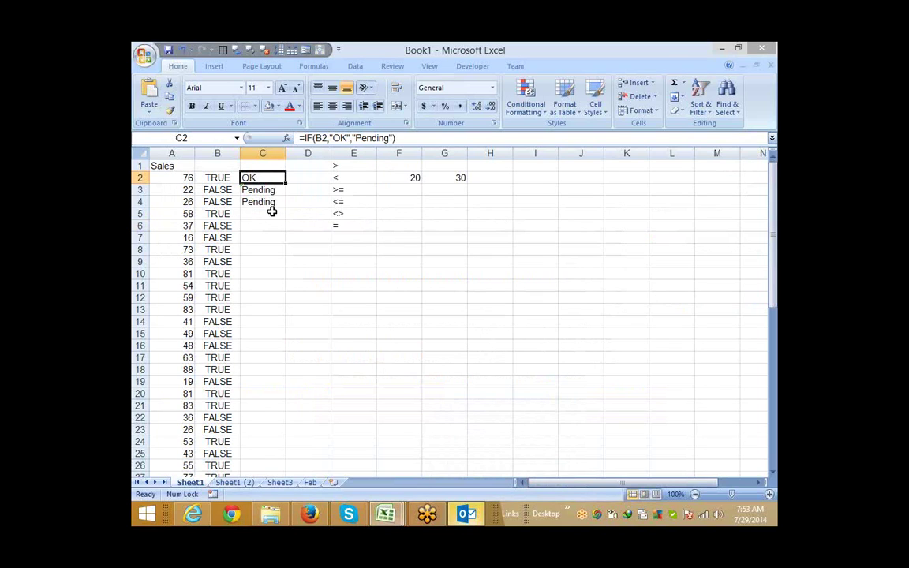
Step: Show the File menu's recent documents list, close it, then reopen it
click(143, 55)
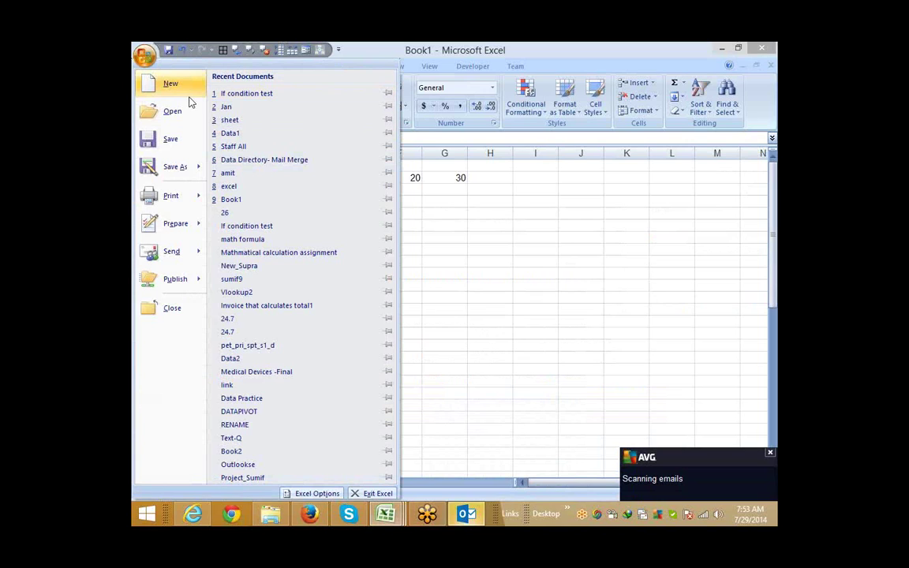
mouse_move(773, 75)
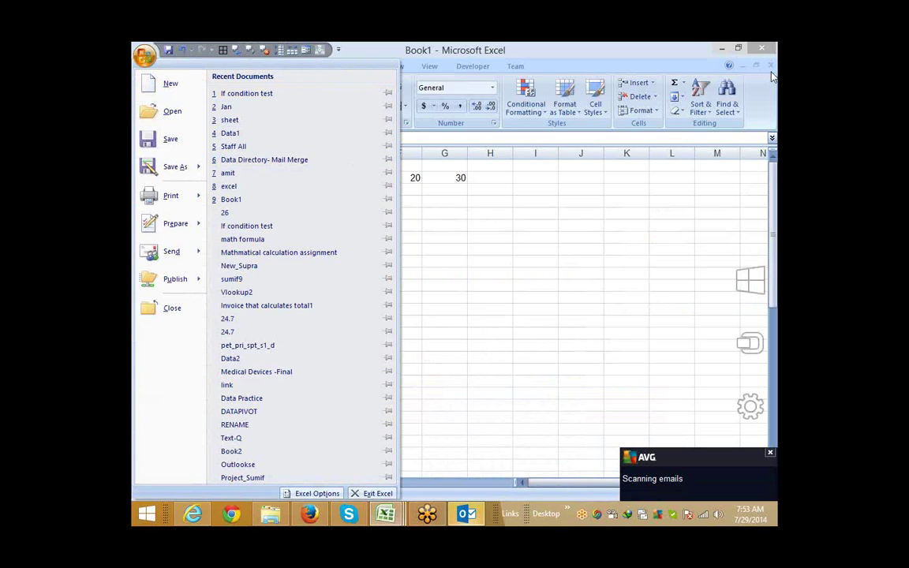
key(Escape)
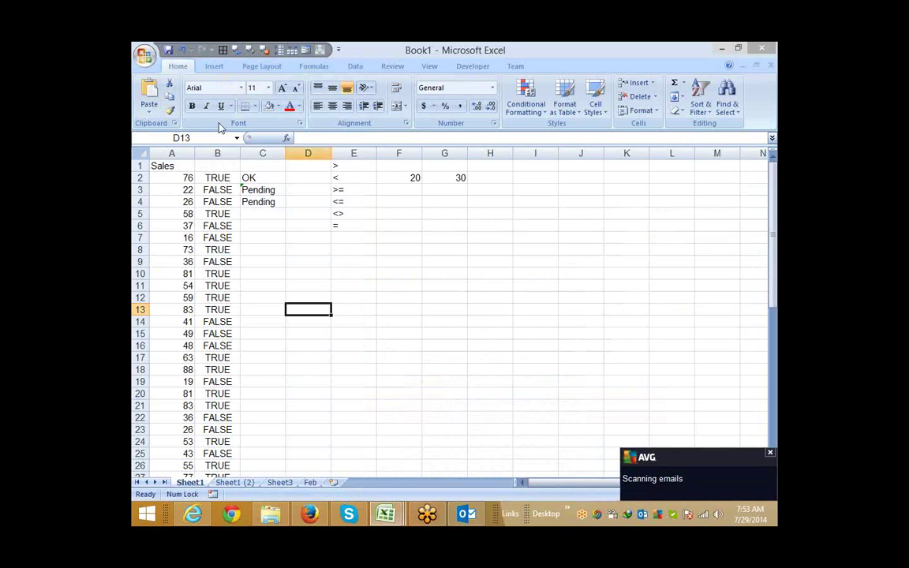
key(alt+f)
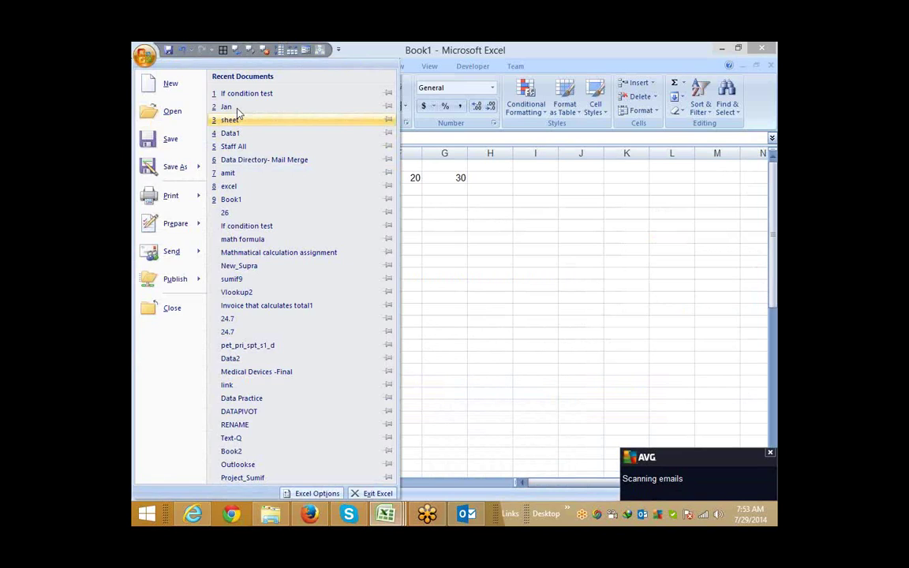
Step: Bring the Outlook Inbox in front of Excel, maximize it, and start a new email
click(468, 513)
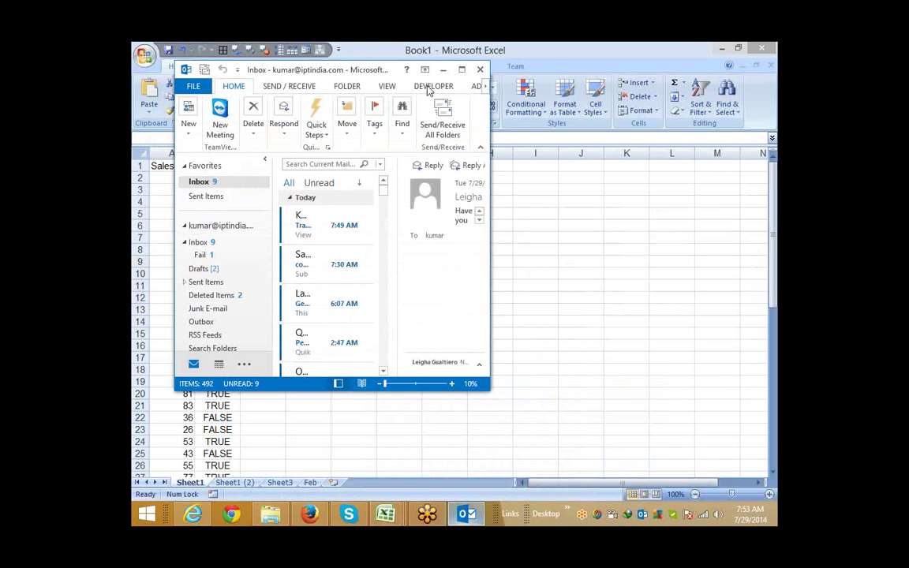
click(462, 70)
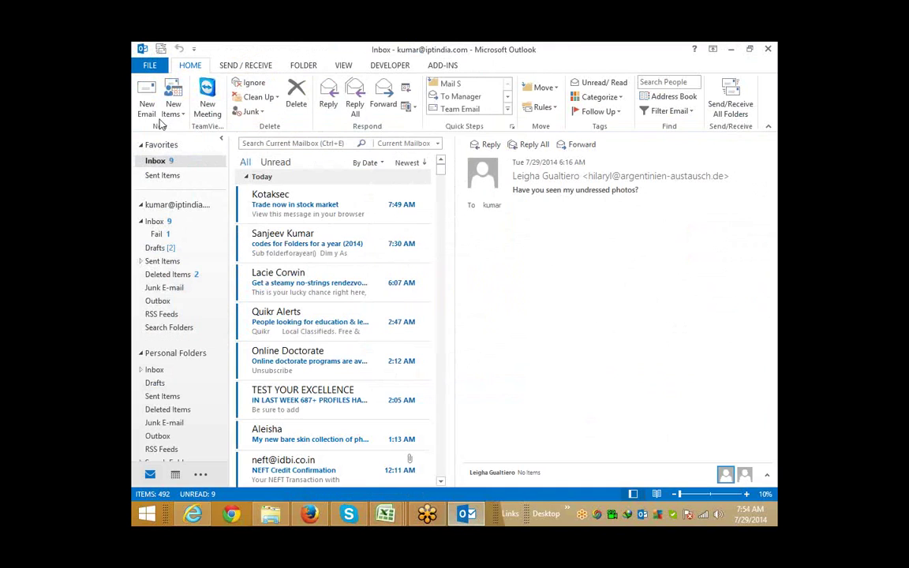
click(150, 106)
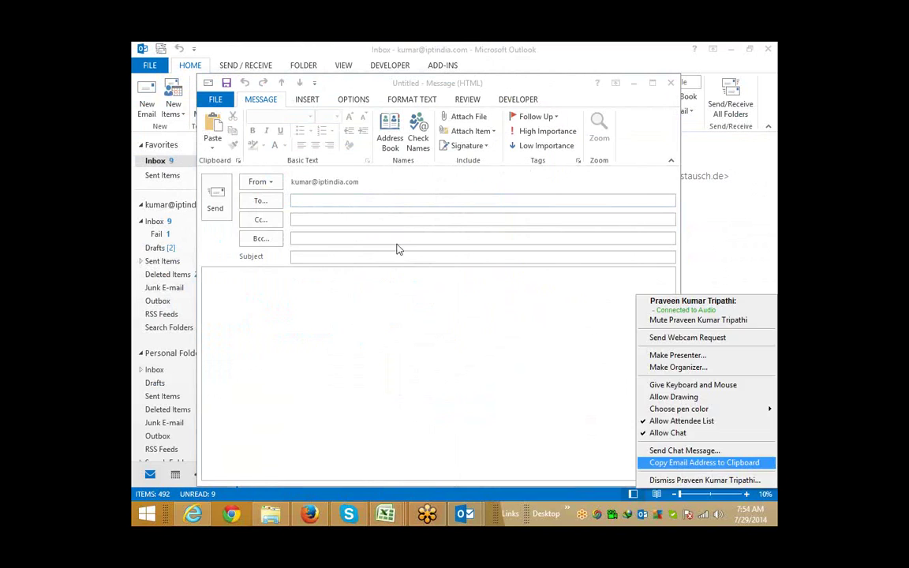
Step: Address the draft to two recipients: type the first e-mail address, then paste the second
mouse_move(465, 514)
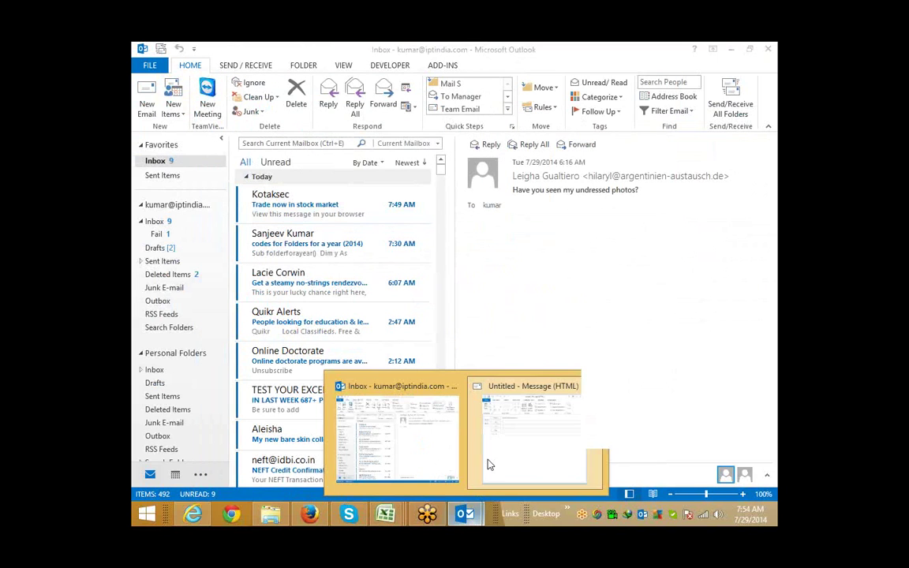
click(533, 437)
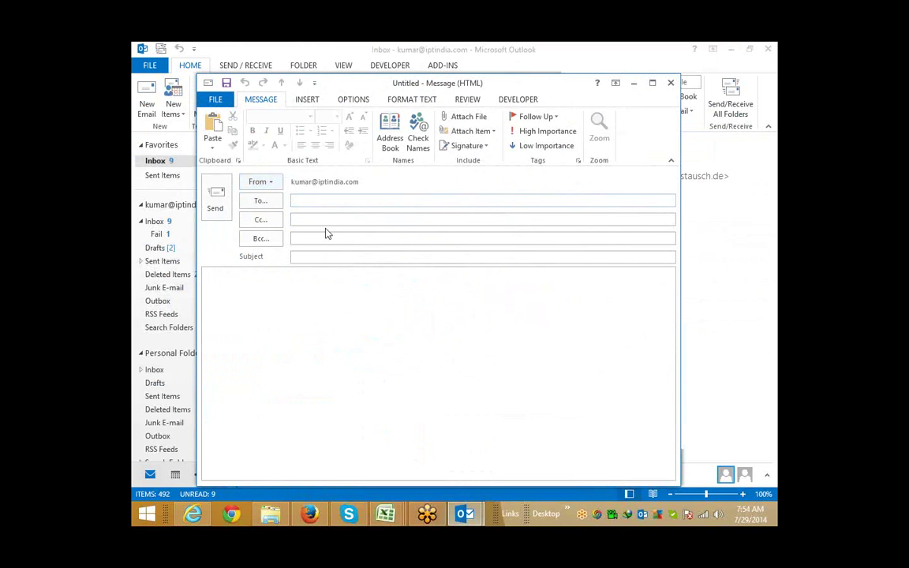
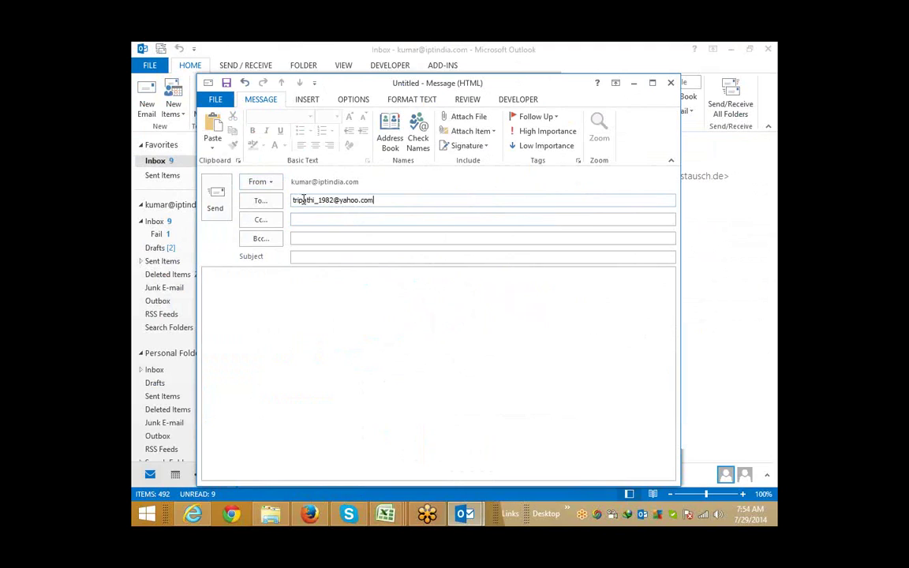
text(;)
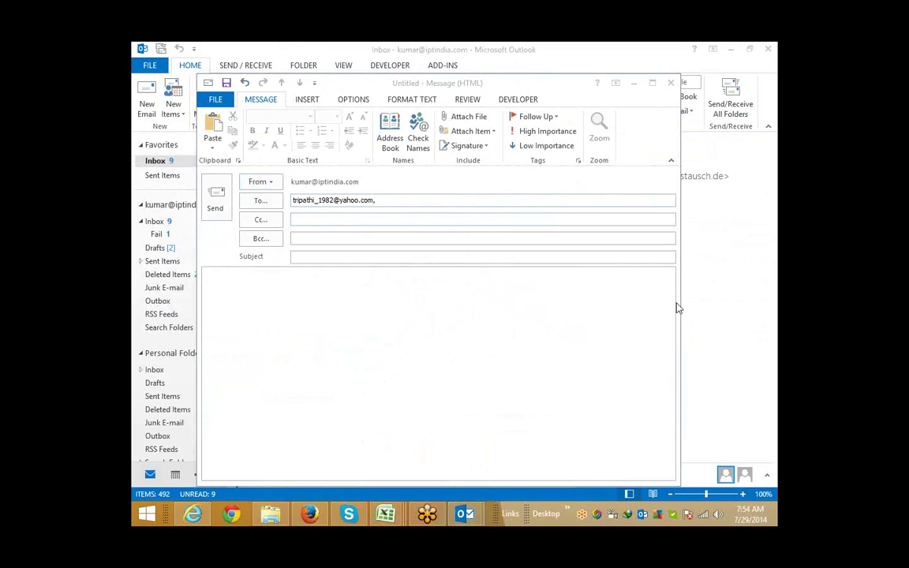
key(ctrl+v)
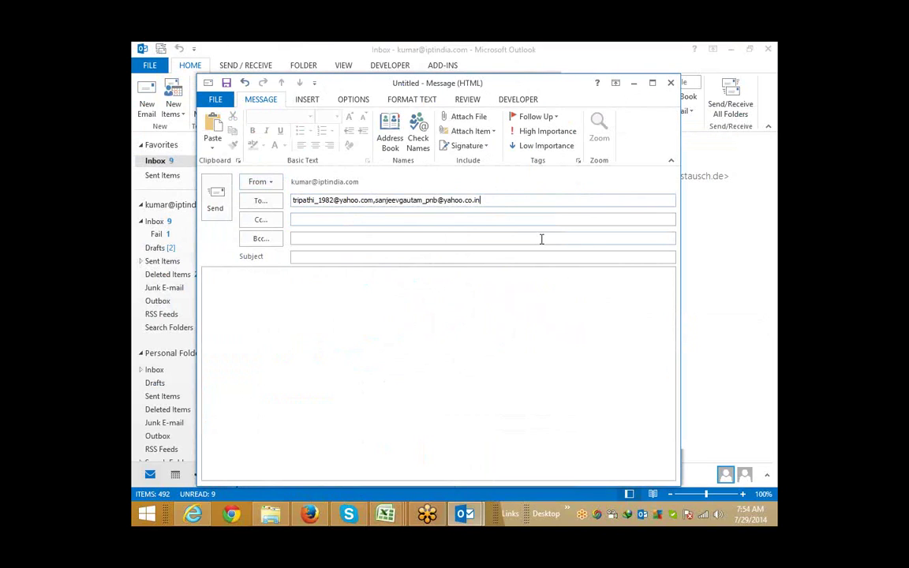
text(,)
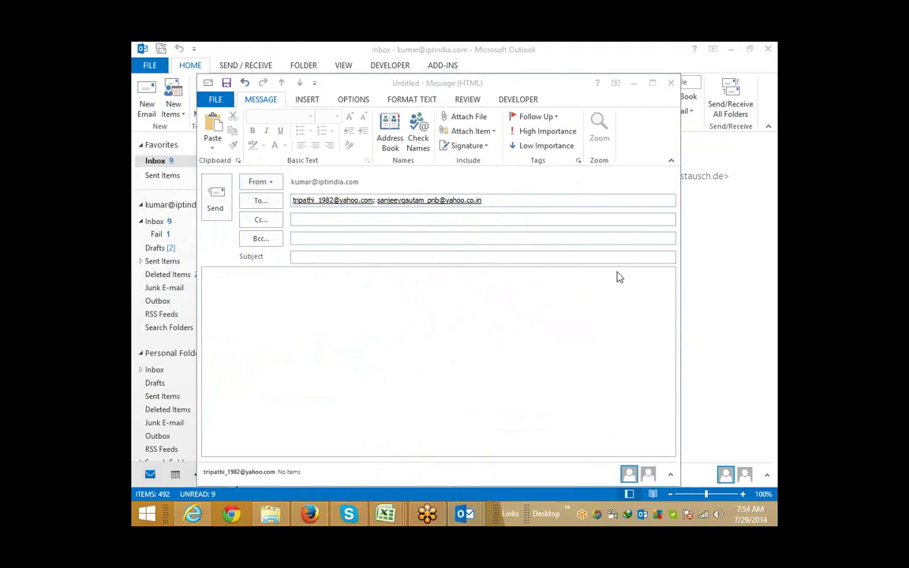
Step: Bring up the GoToMeeting screen-drawing tool options, then dismiss them
right_click(597, 187)
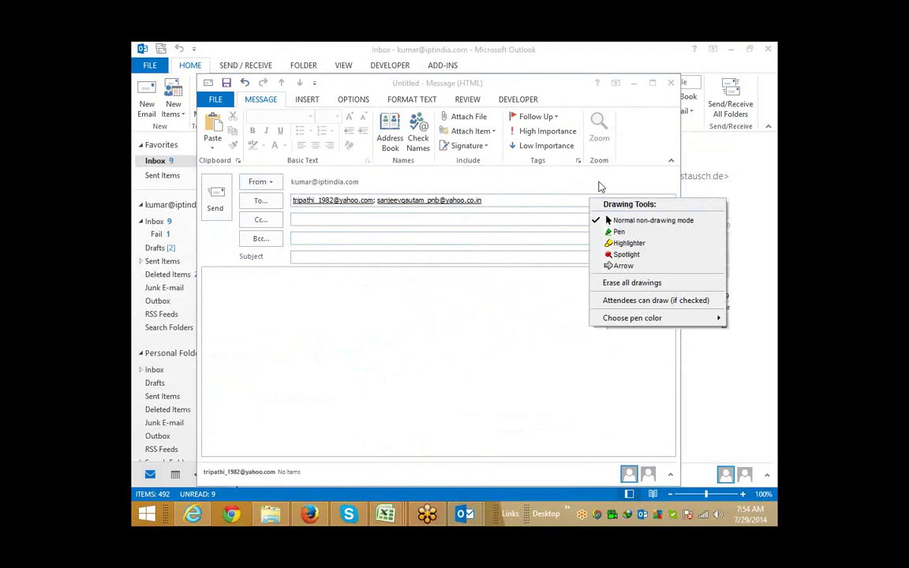
click(599, 193)
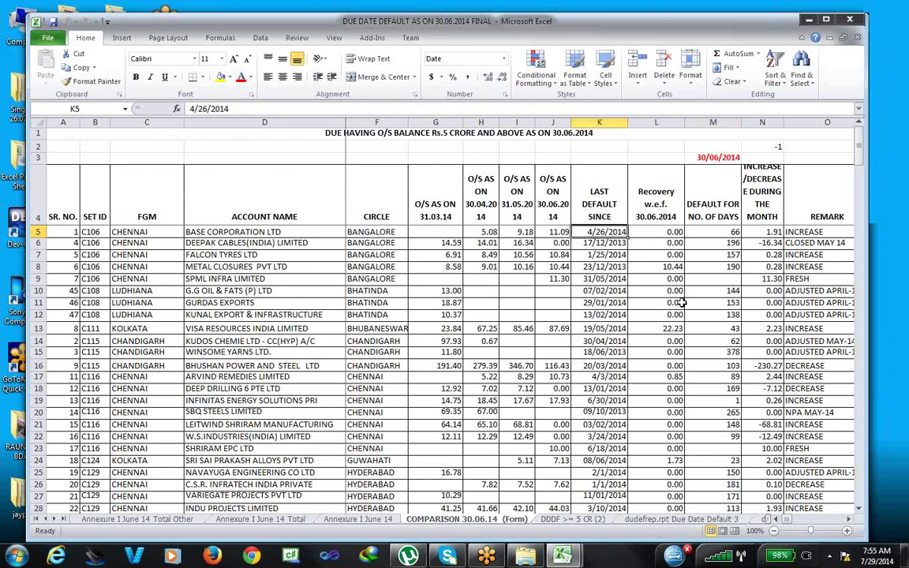
click(719, 232)
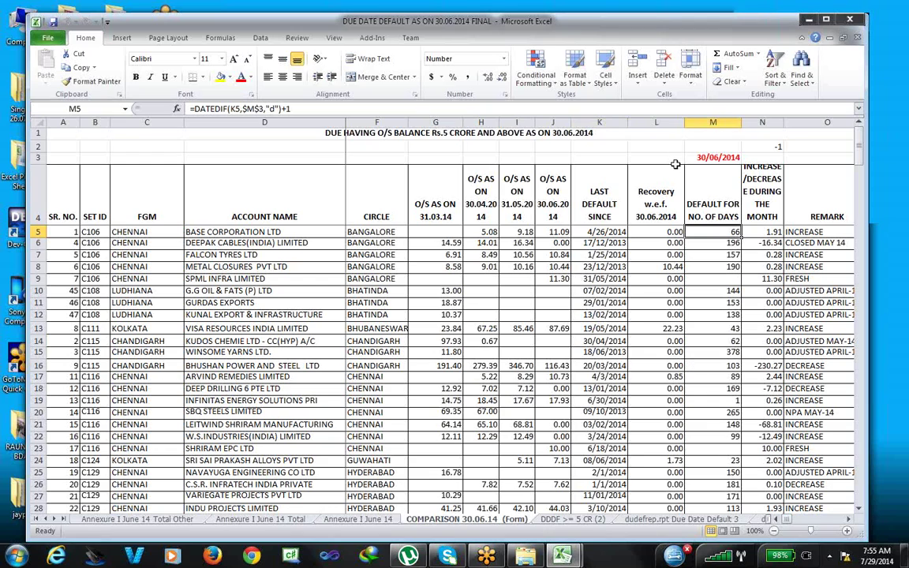
click(719, 246)
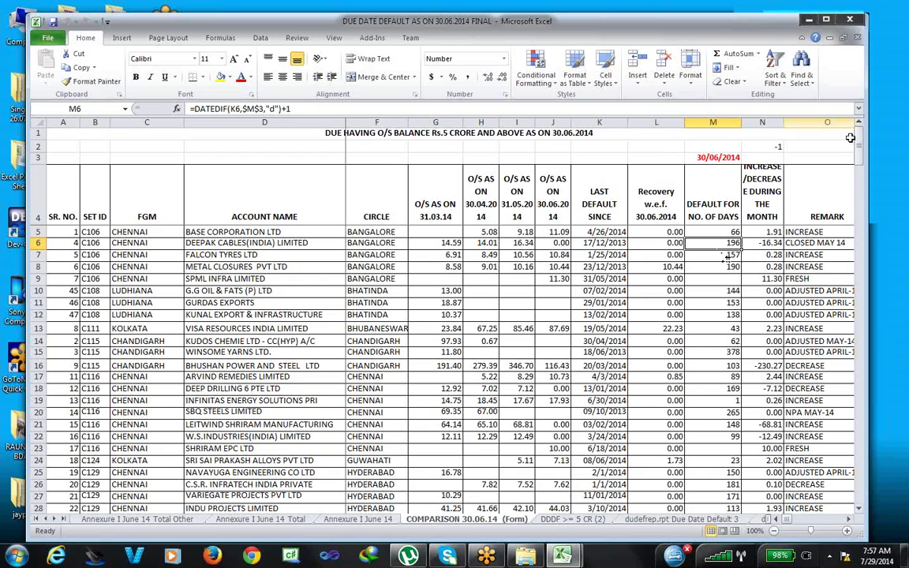
click(828, 194)
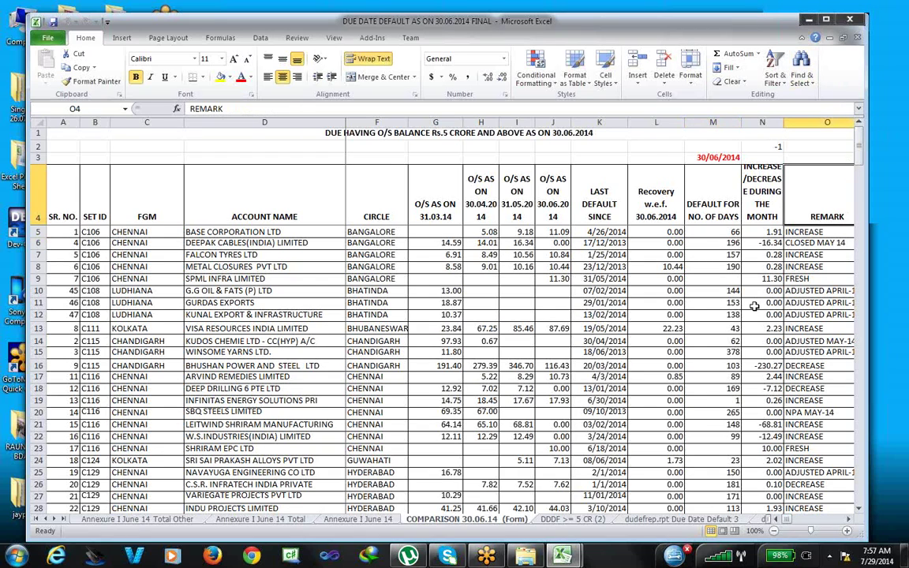
click(697, 282)
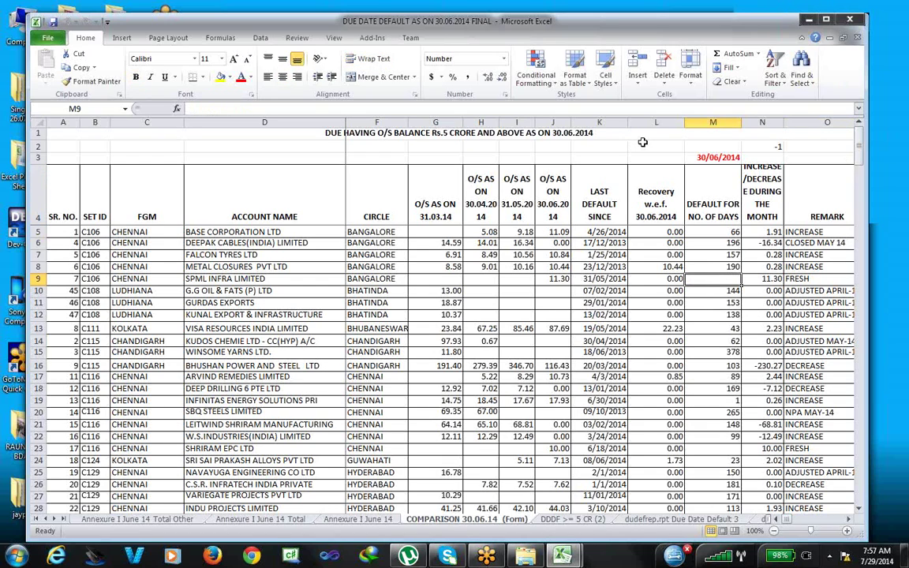